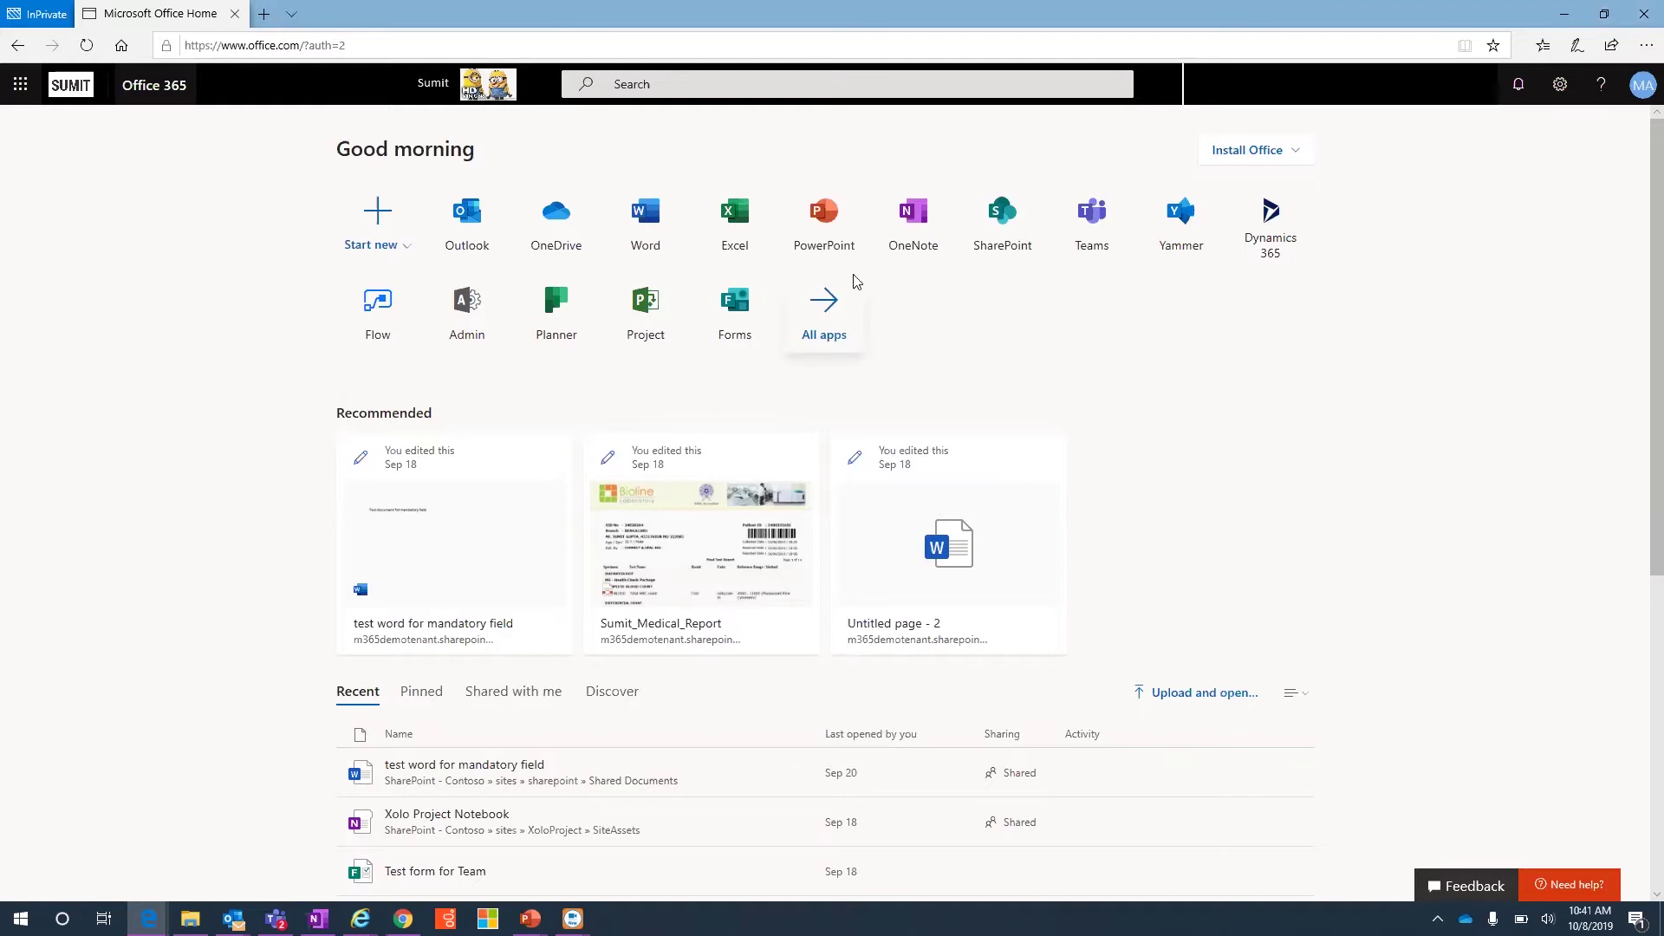
# Create a new quiz in Microsoft Forms and title it "IQ test"
pyautogui.click(747, 322)
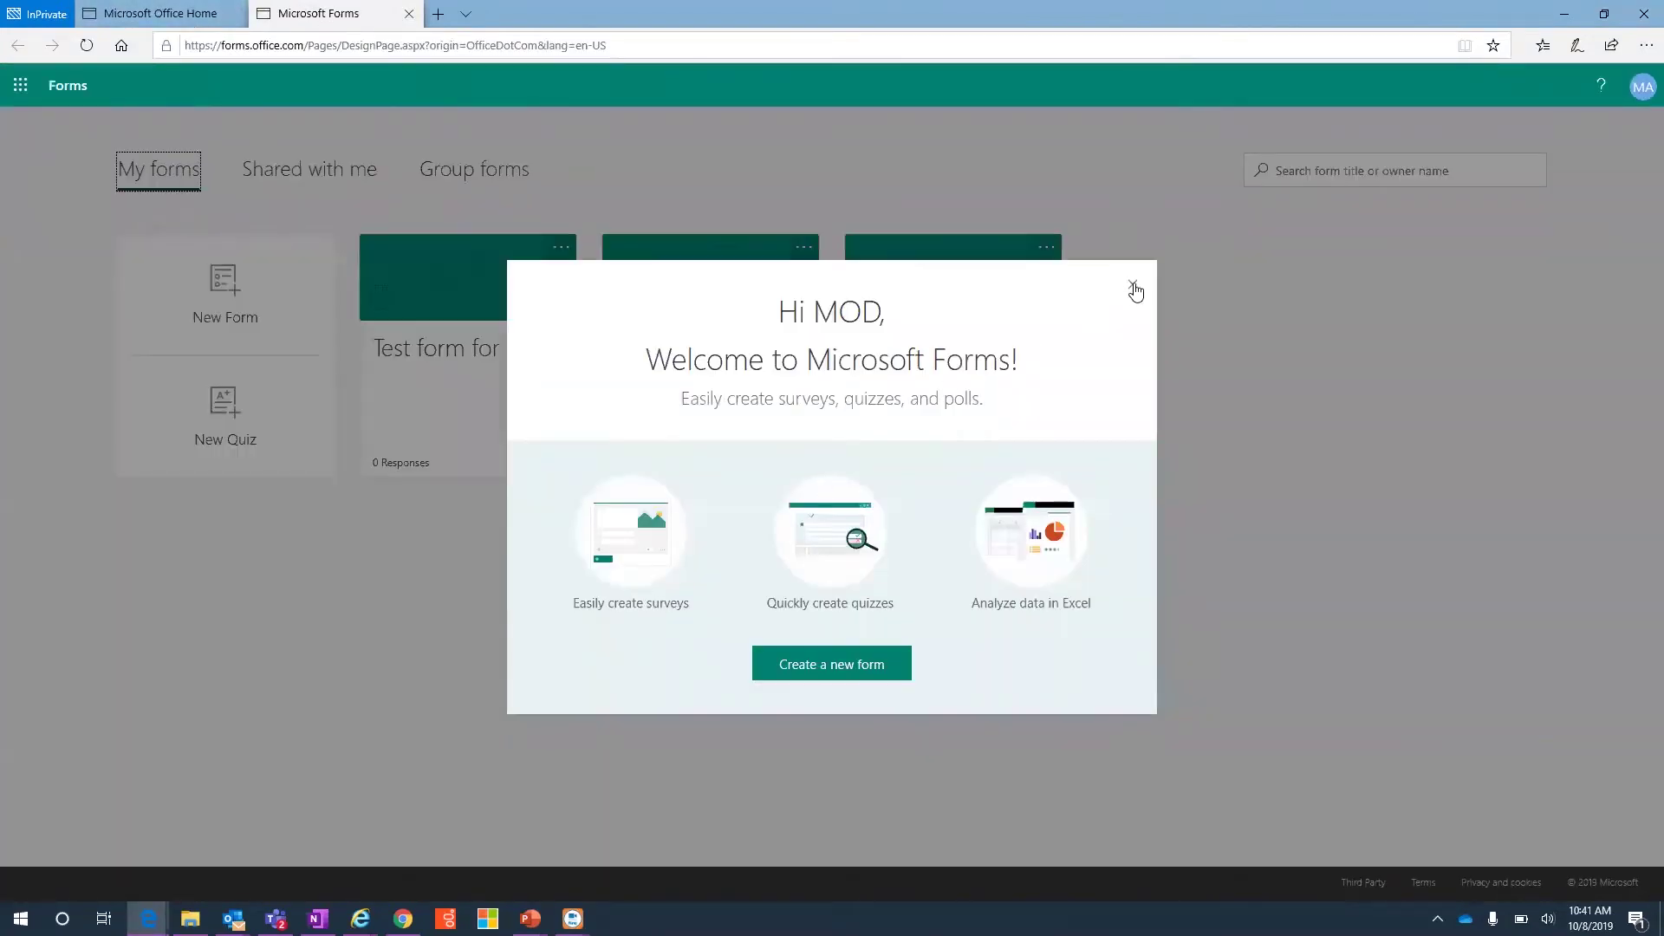
pyautogui.click(1133, 285)
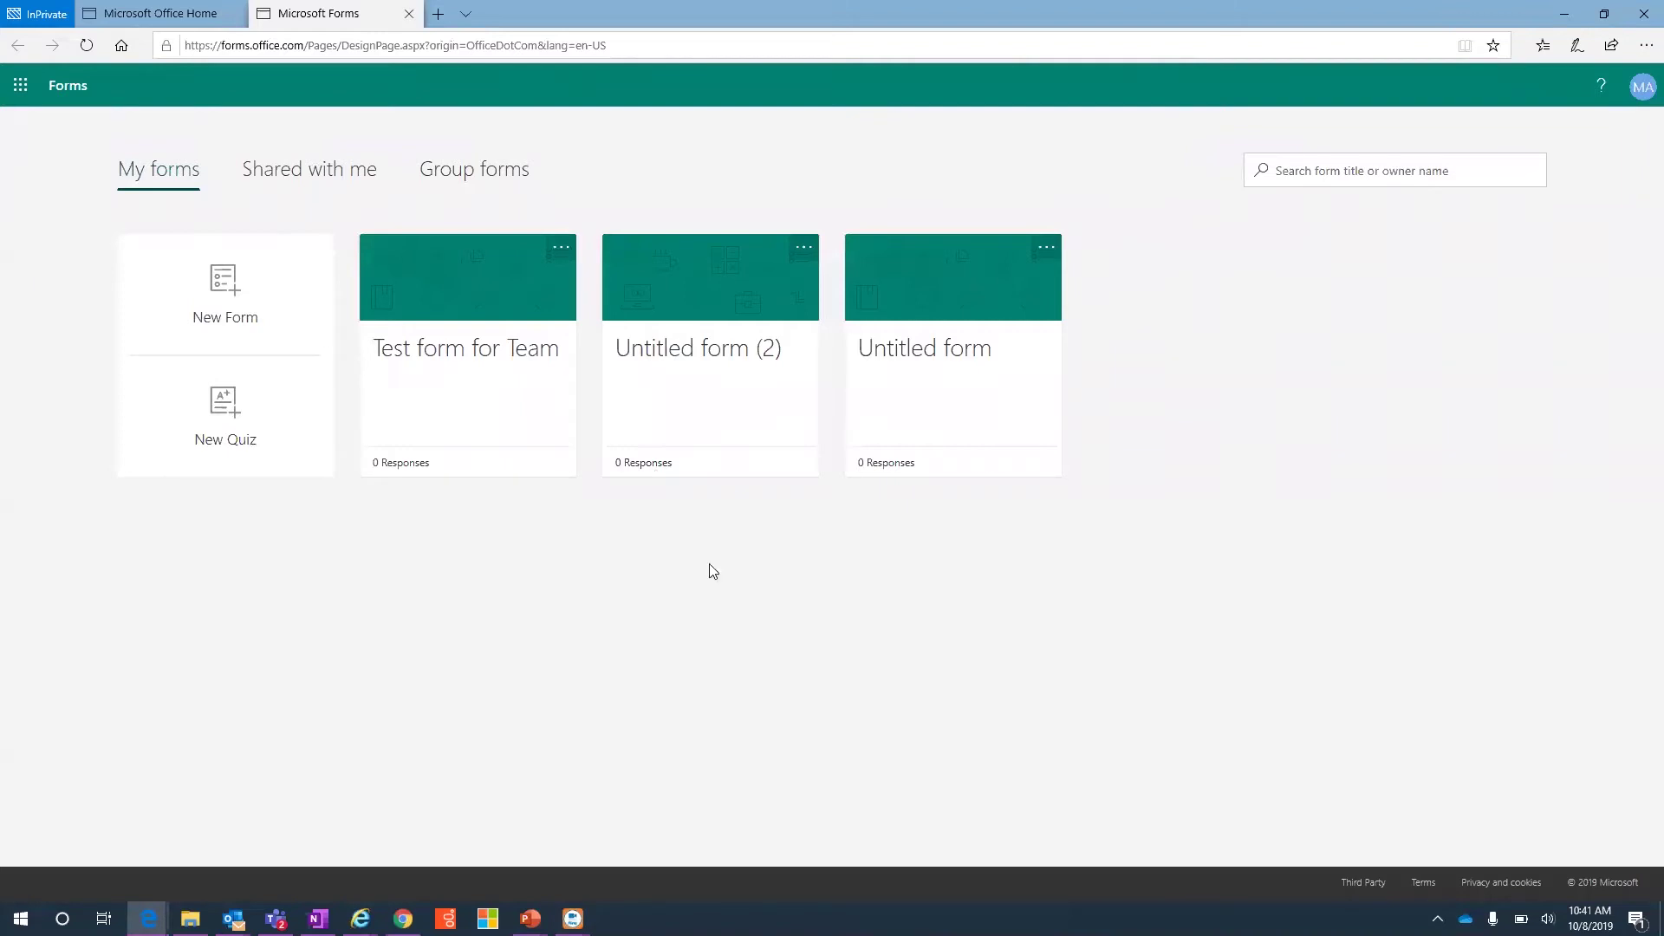
pyautogui.click(251, 441)
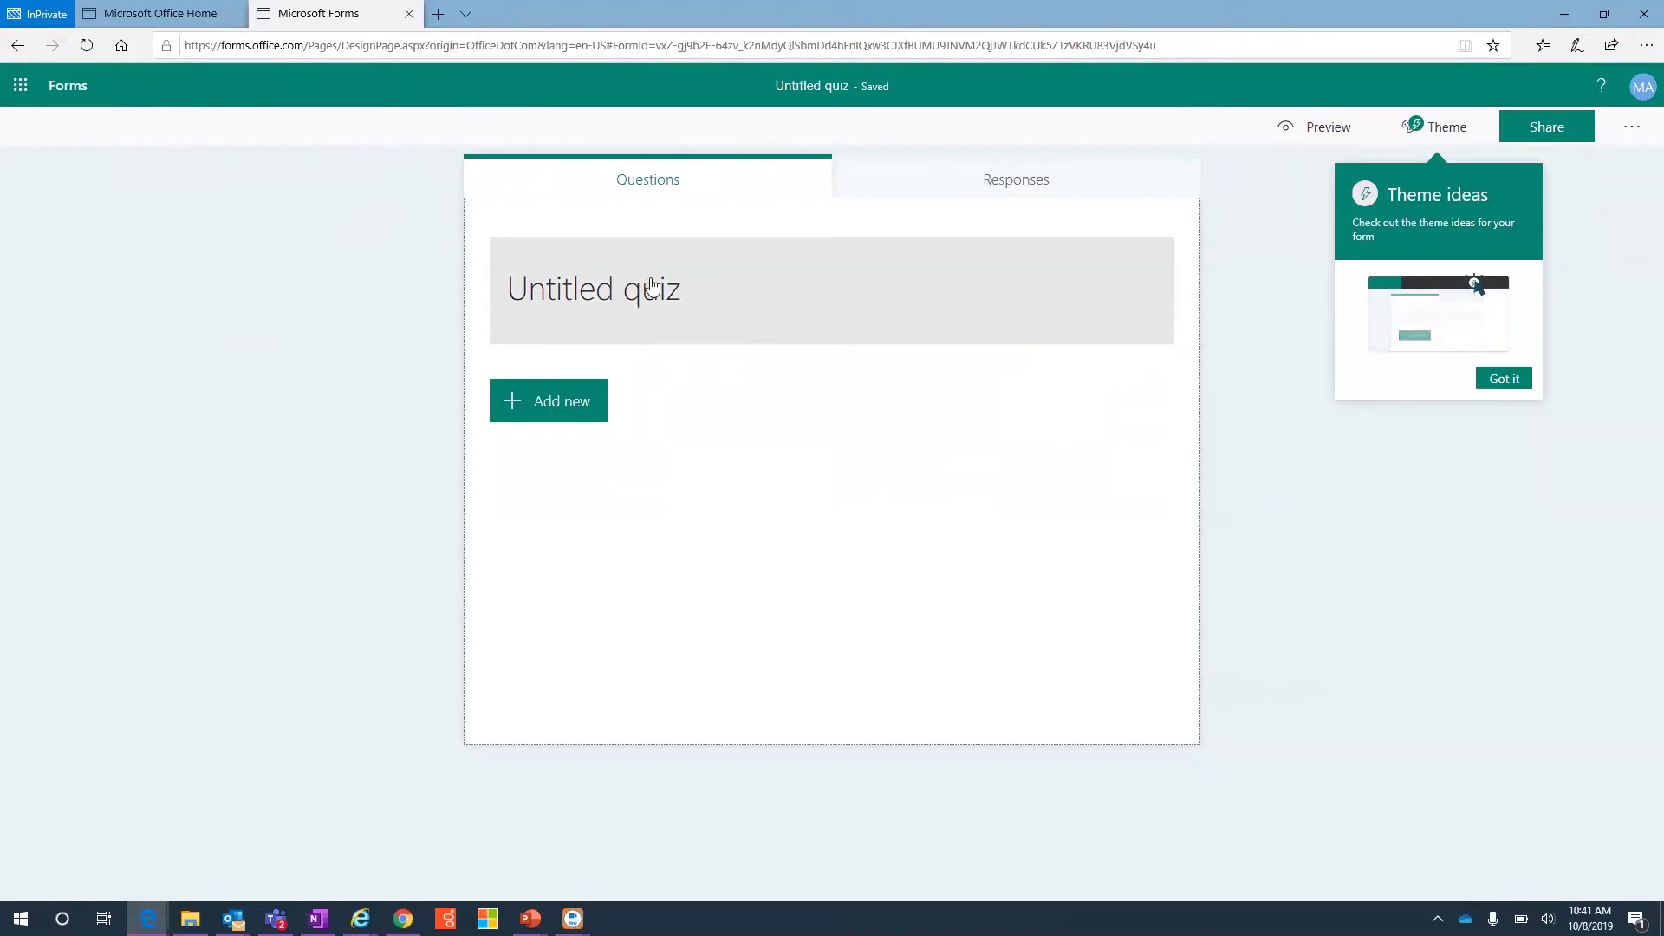
pyautogui.click(594, 295)
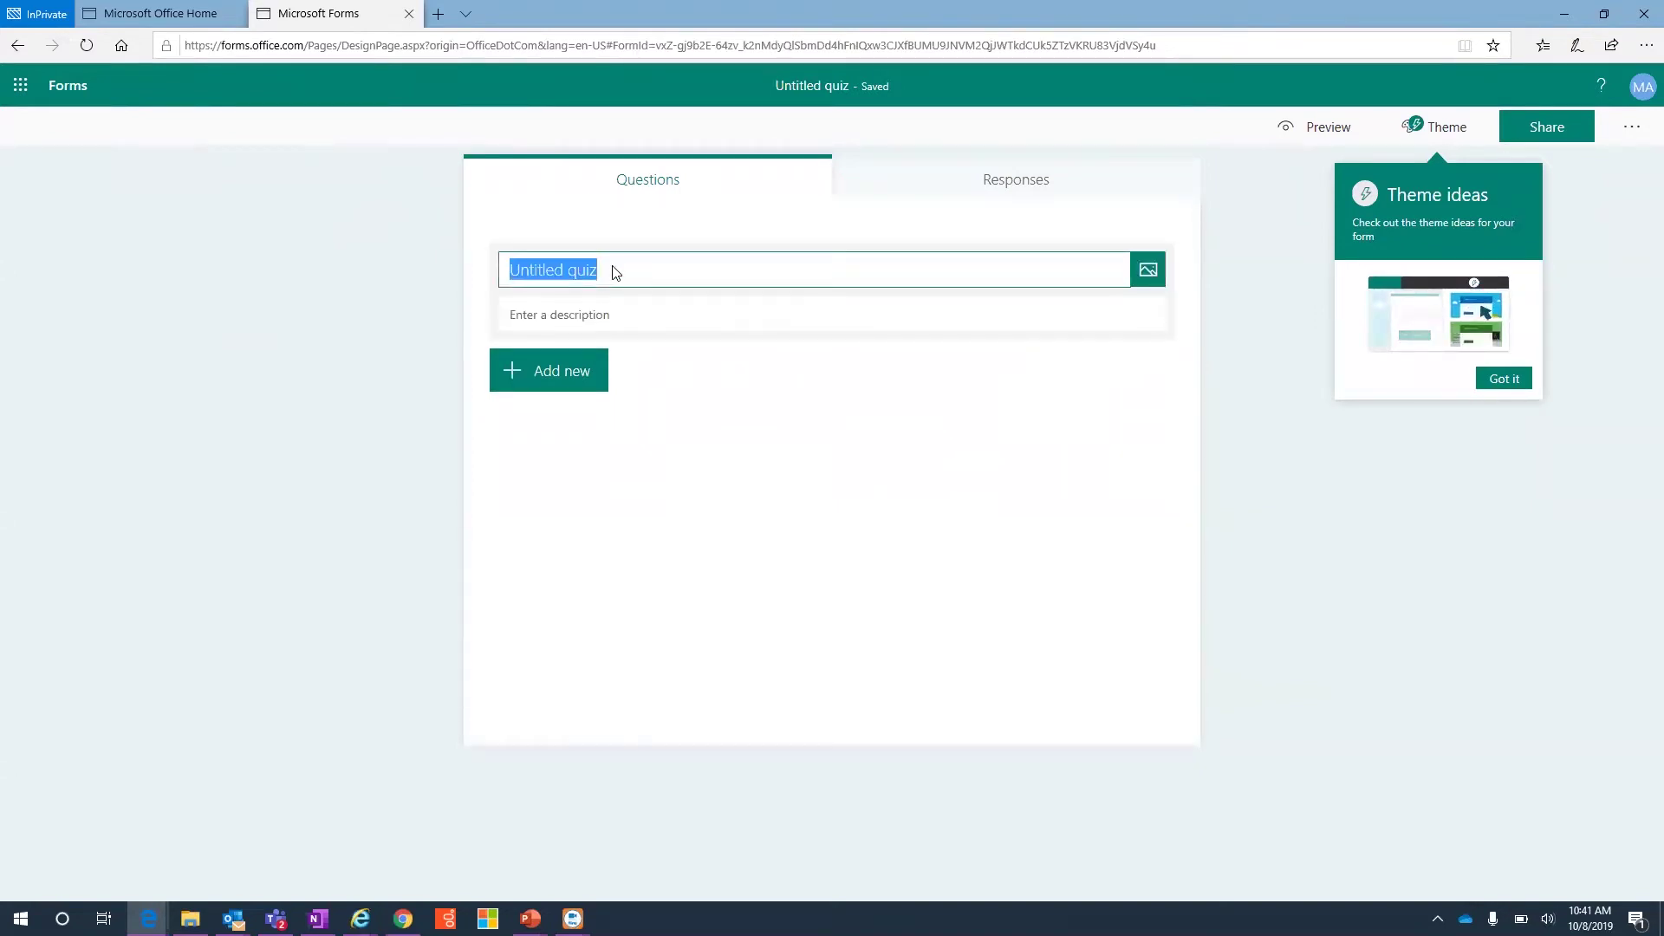
pyautogui.write('I')
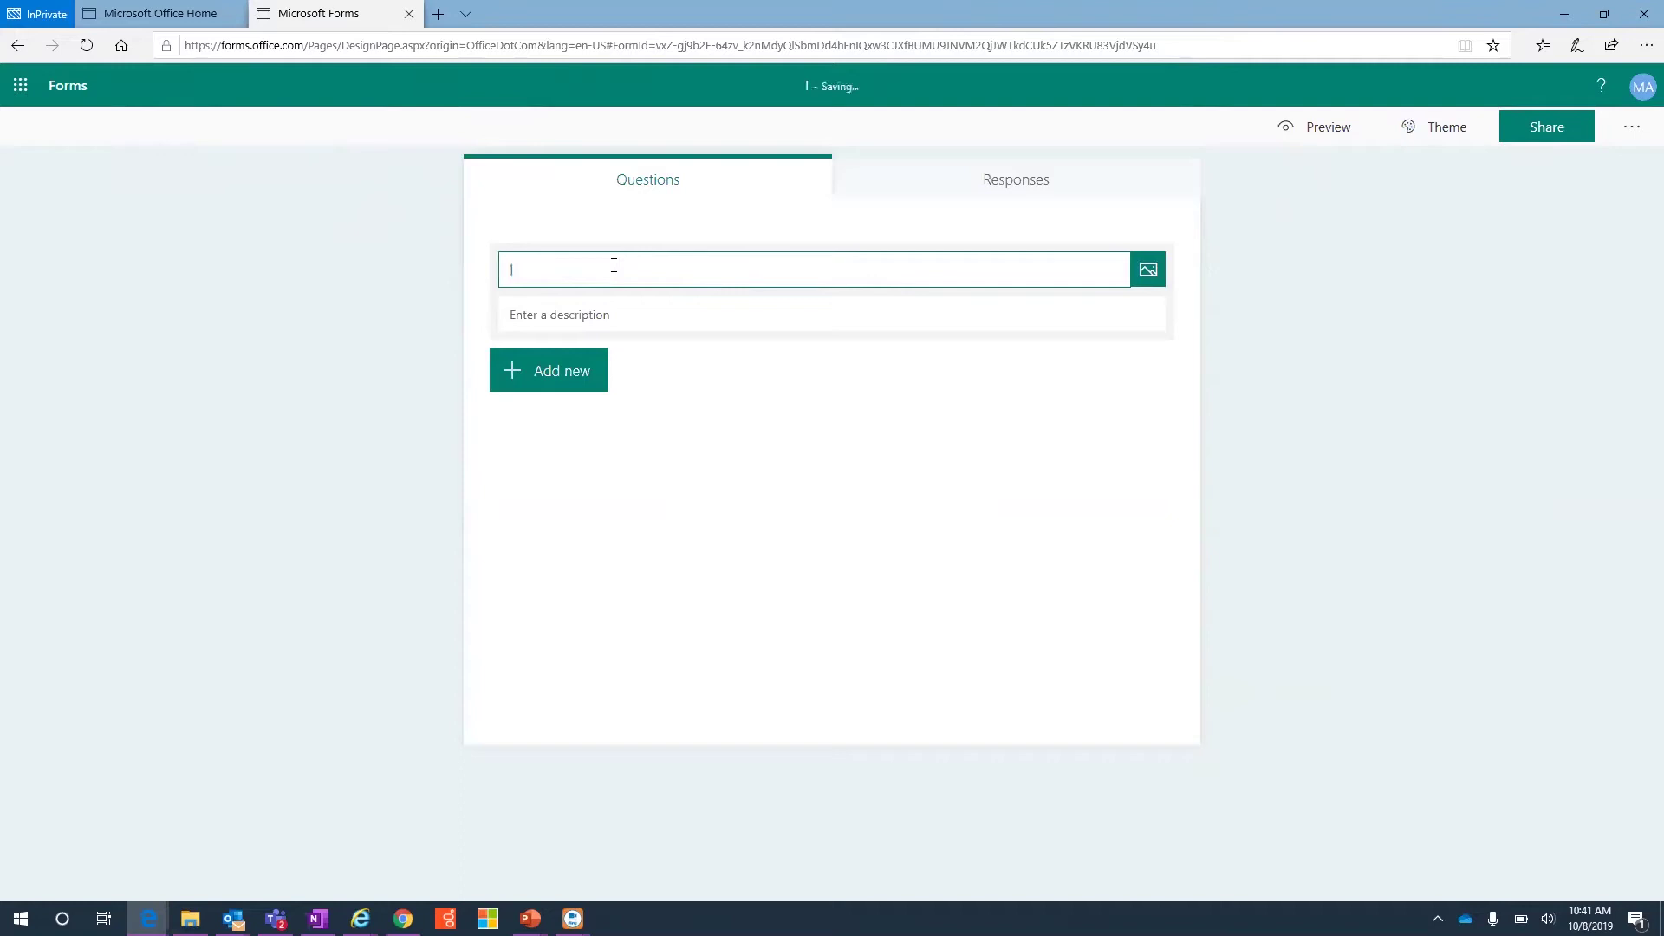
pyautogui.write('Q test')
# Add a text question reading "Who was the President in 1990 for the United States ?"
pyautogui.click(557, 382)
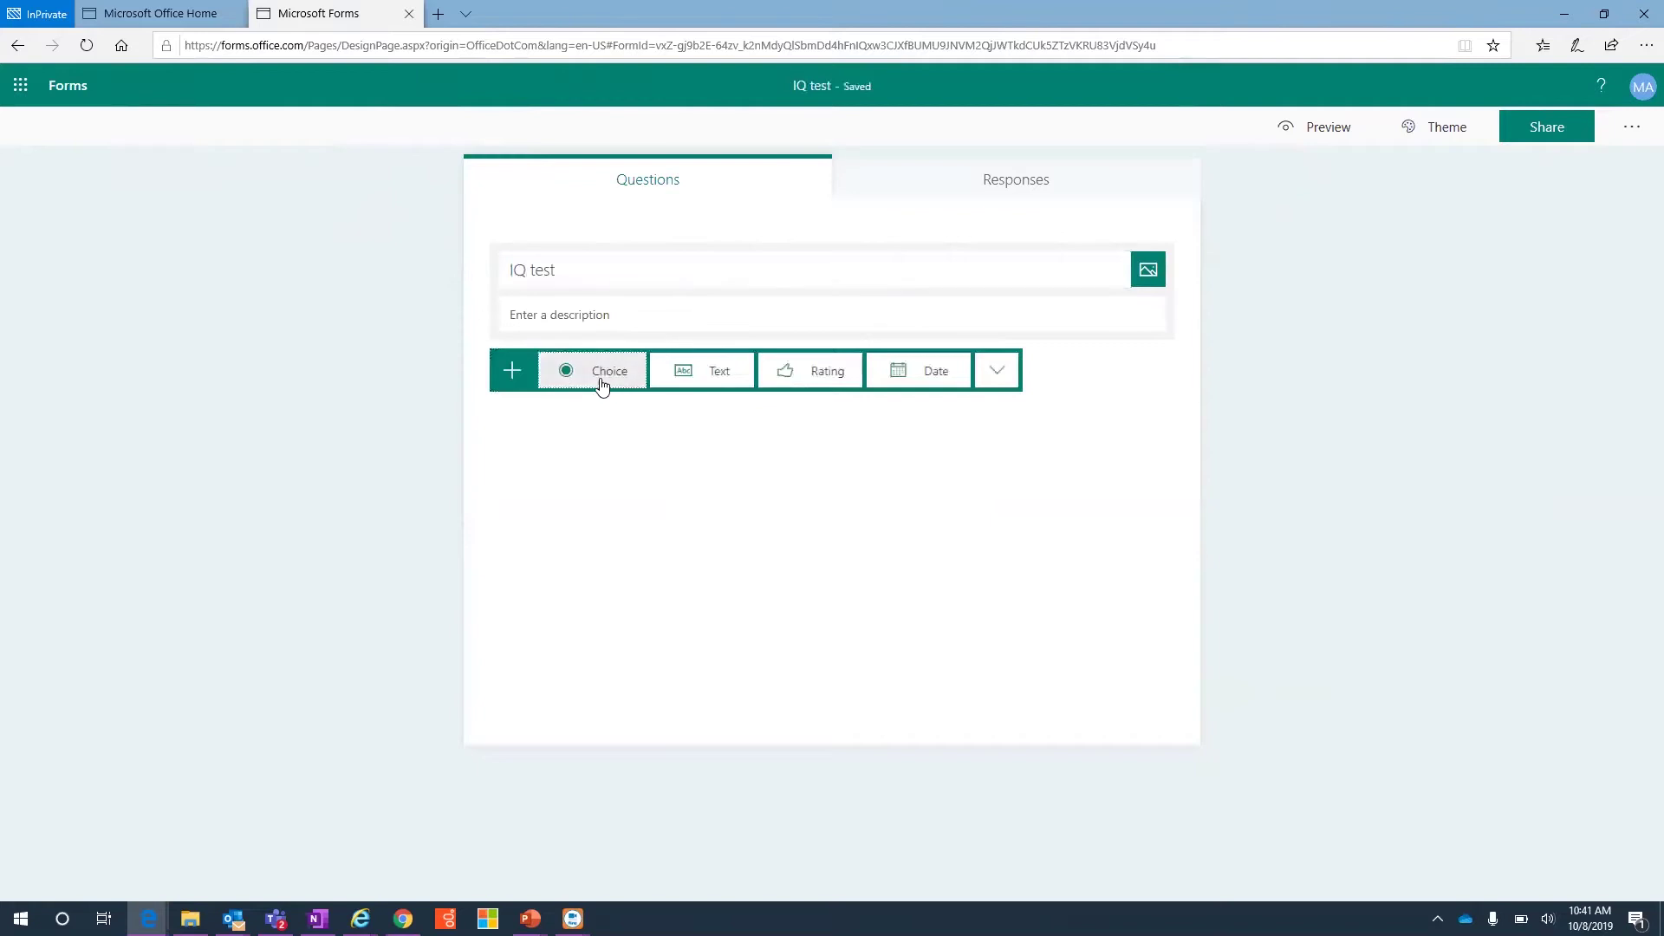
pyautogui.click(717, 372)
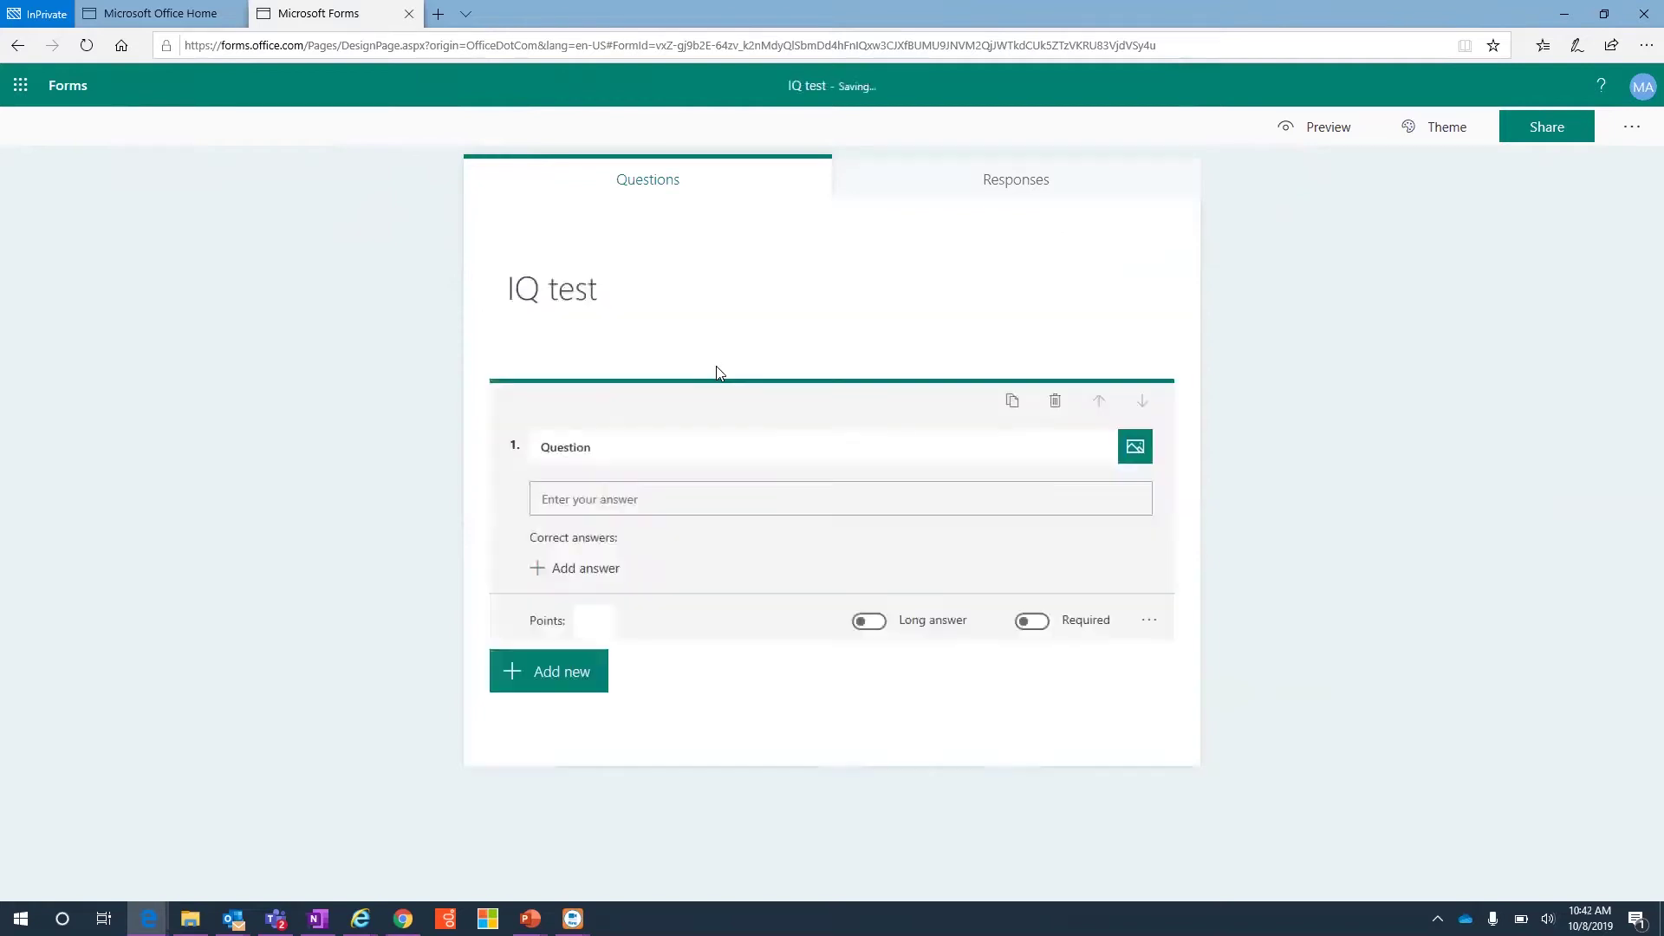
pyautogui.click(601, 449)
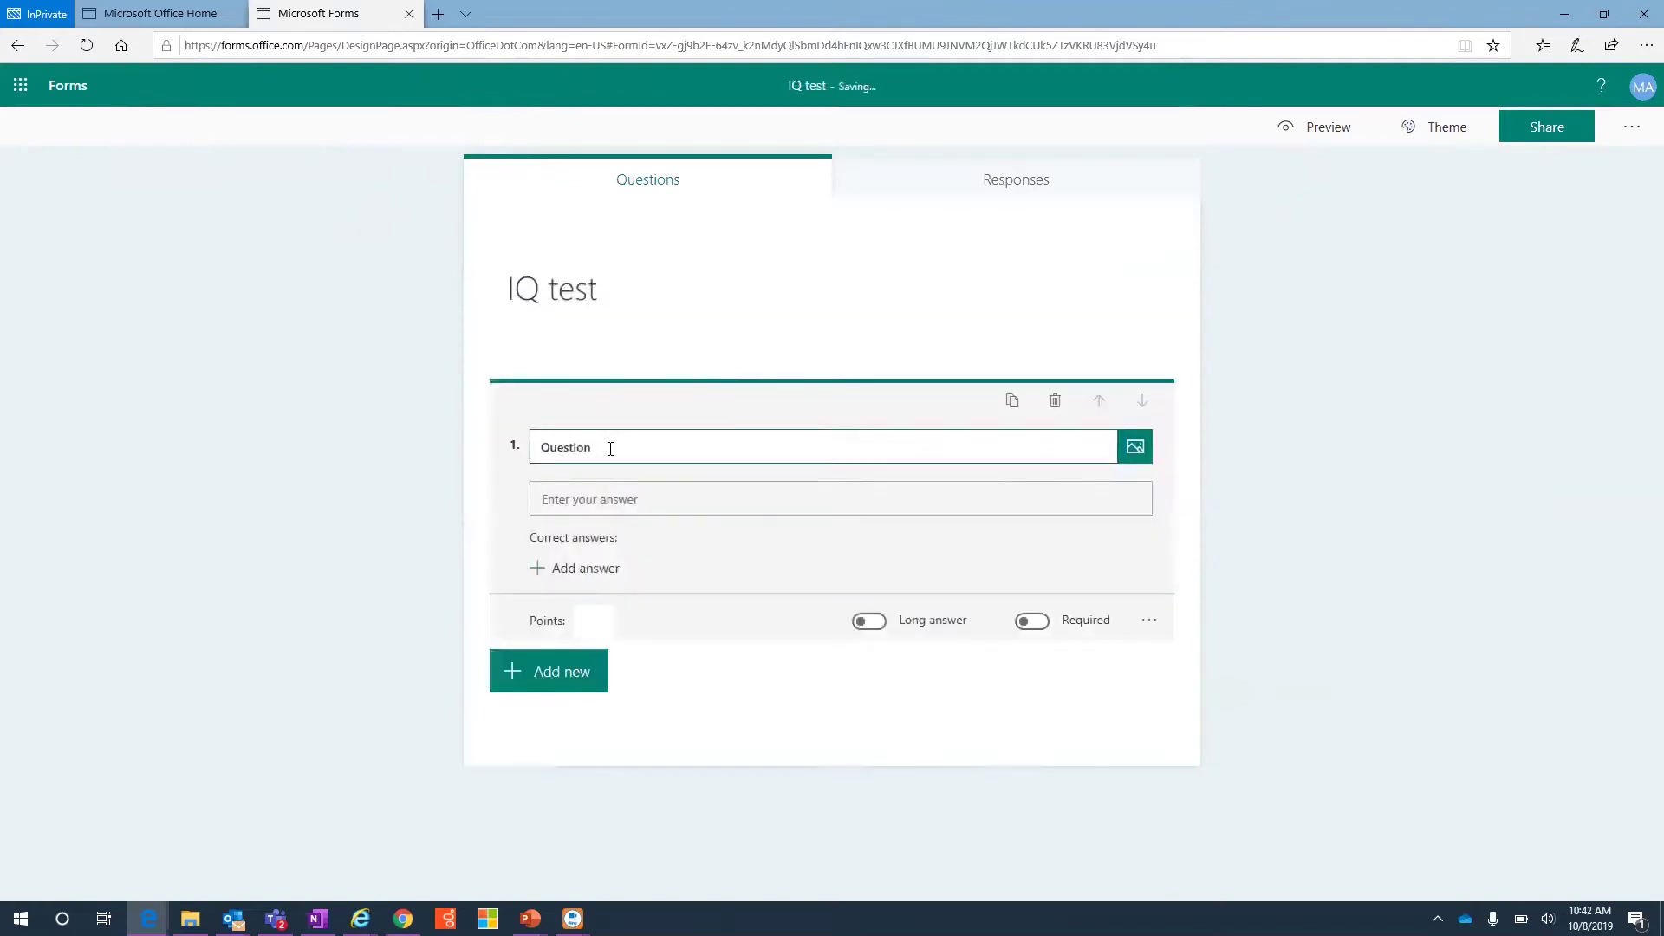
pyautogui.moveTo(610, 449); pyautogui.dragTo(475, 475)
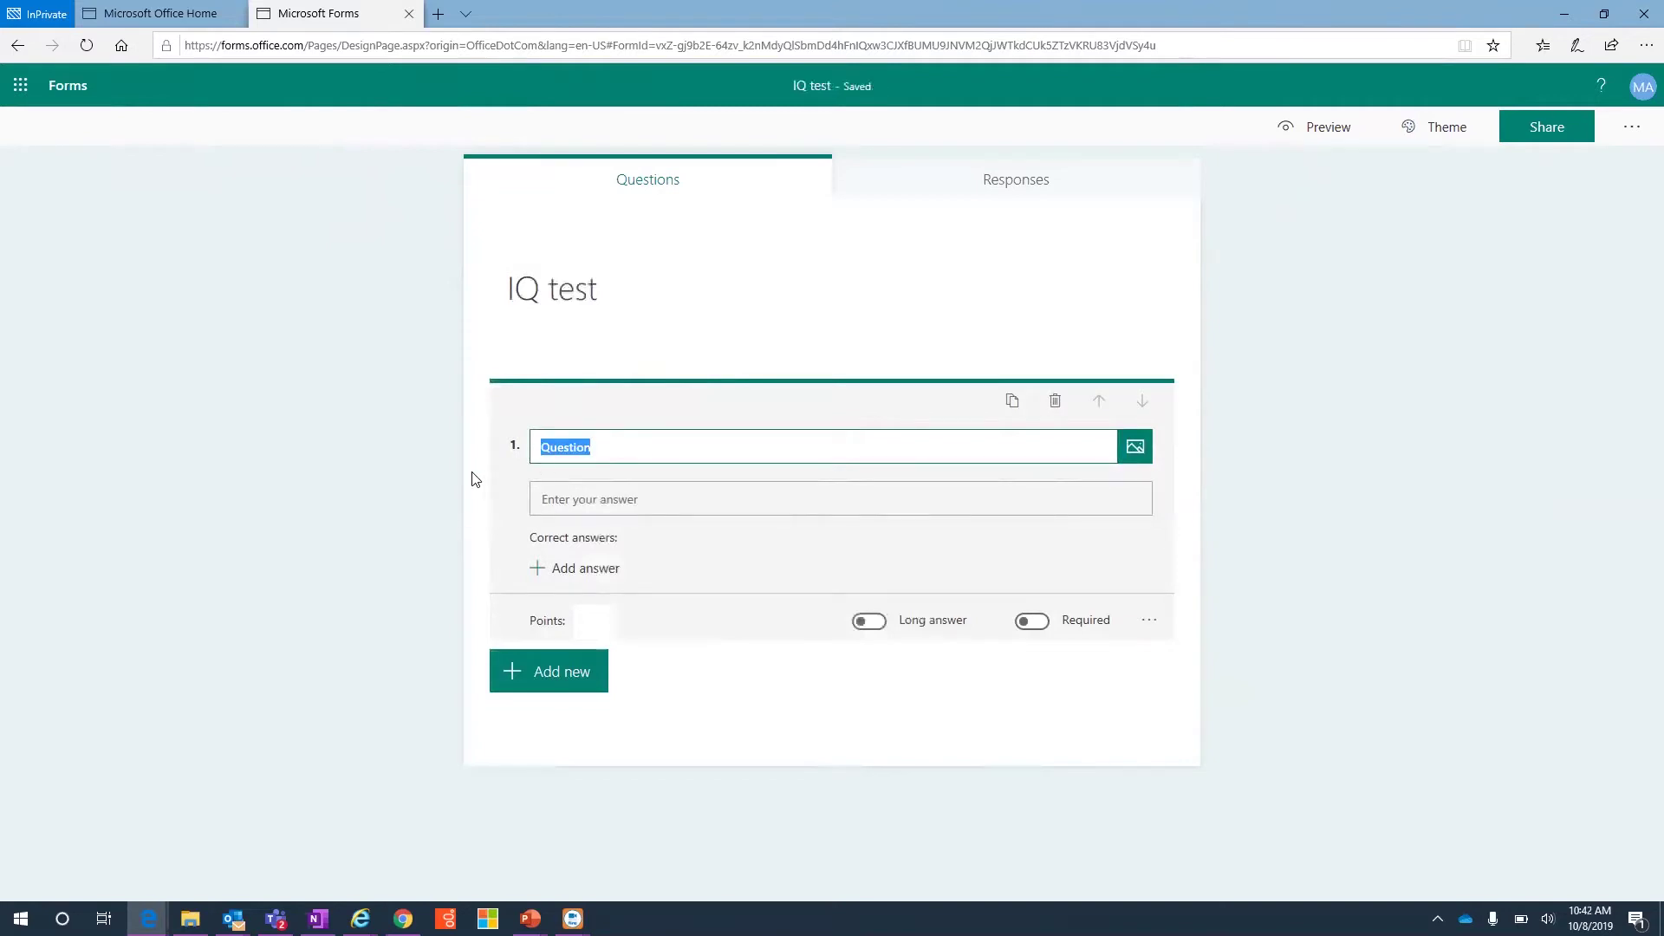
pyautogui.write('Whta')
pyautogui.press('BackSpace')
pyautogui.press('BackSpace')
pyautogui.write('o was the ')
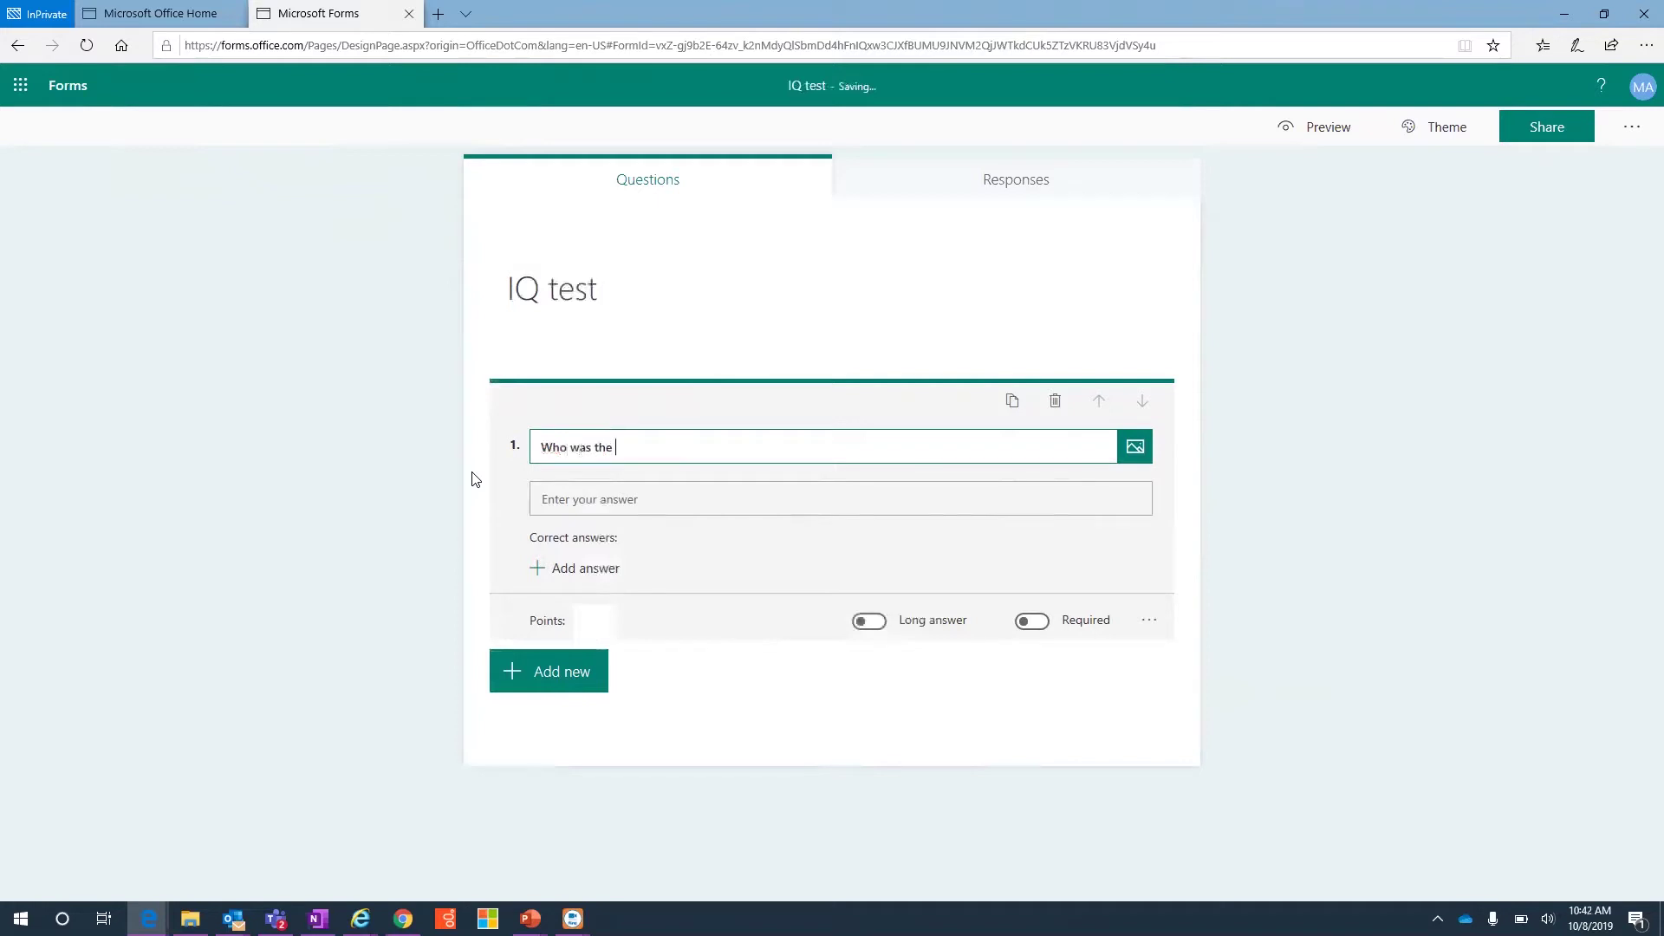
pyautogui.write('President in 1990 foUnited States ?')
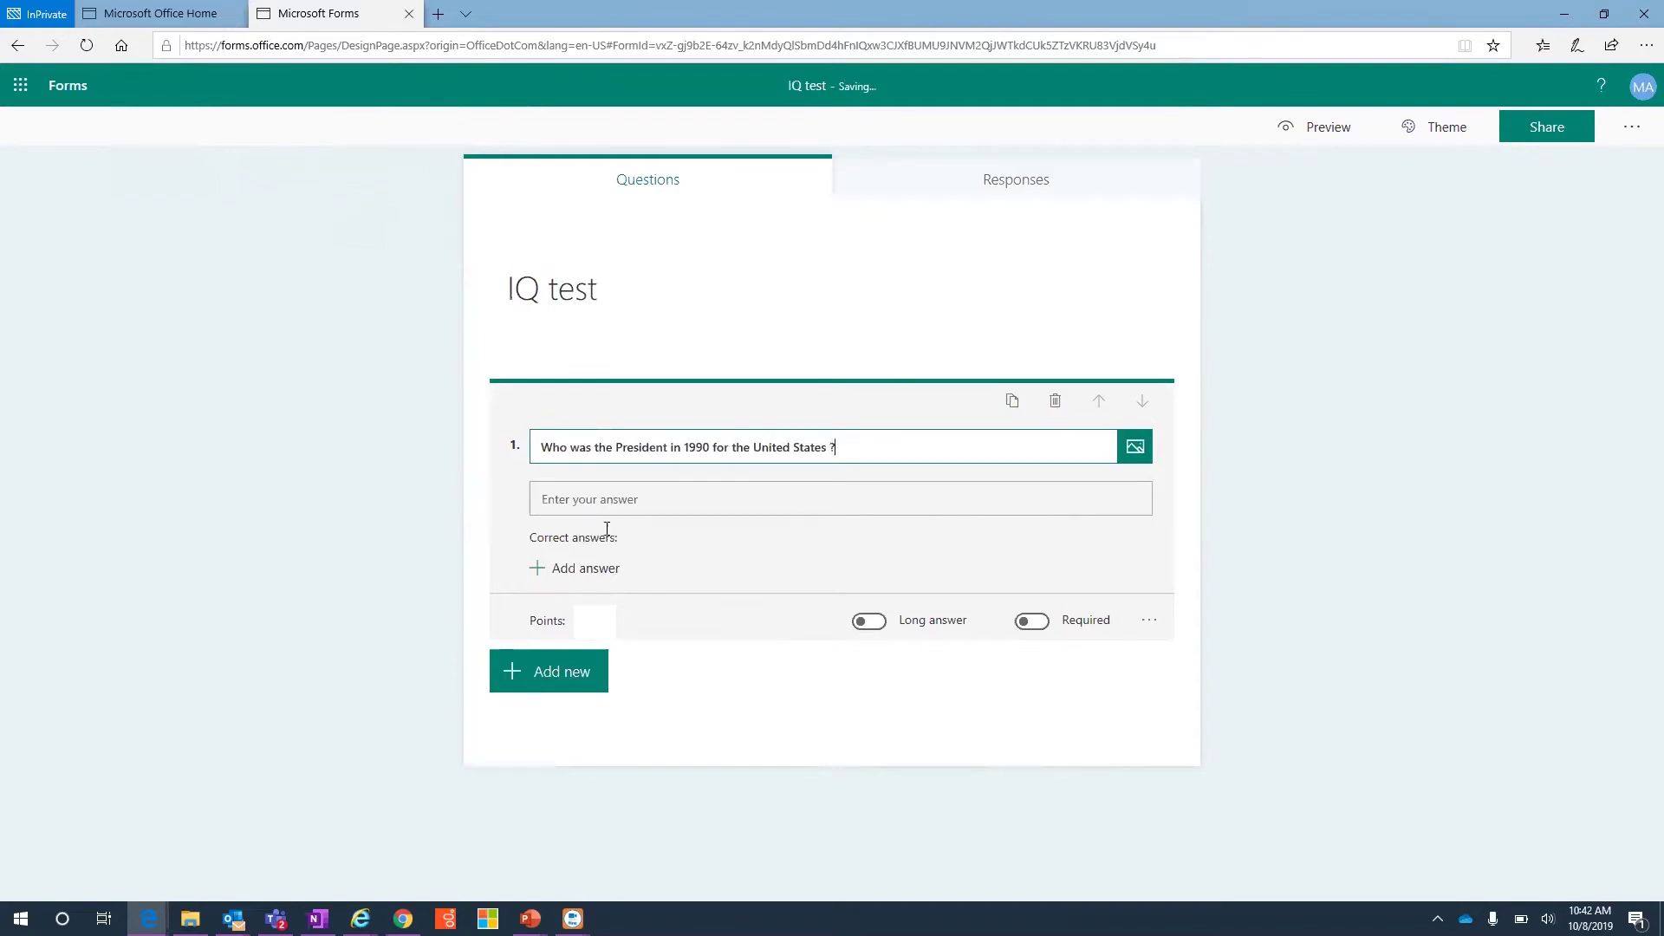
# Add "George W. Bush" as the question's correct answer and set its points to 10
pyautogui.click(556, 511)
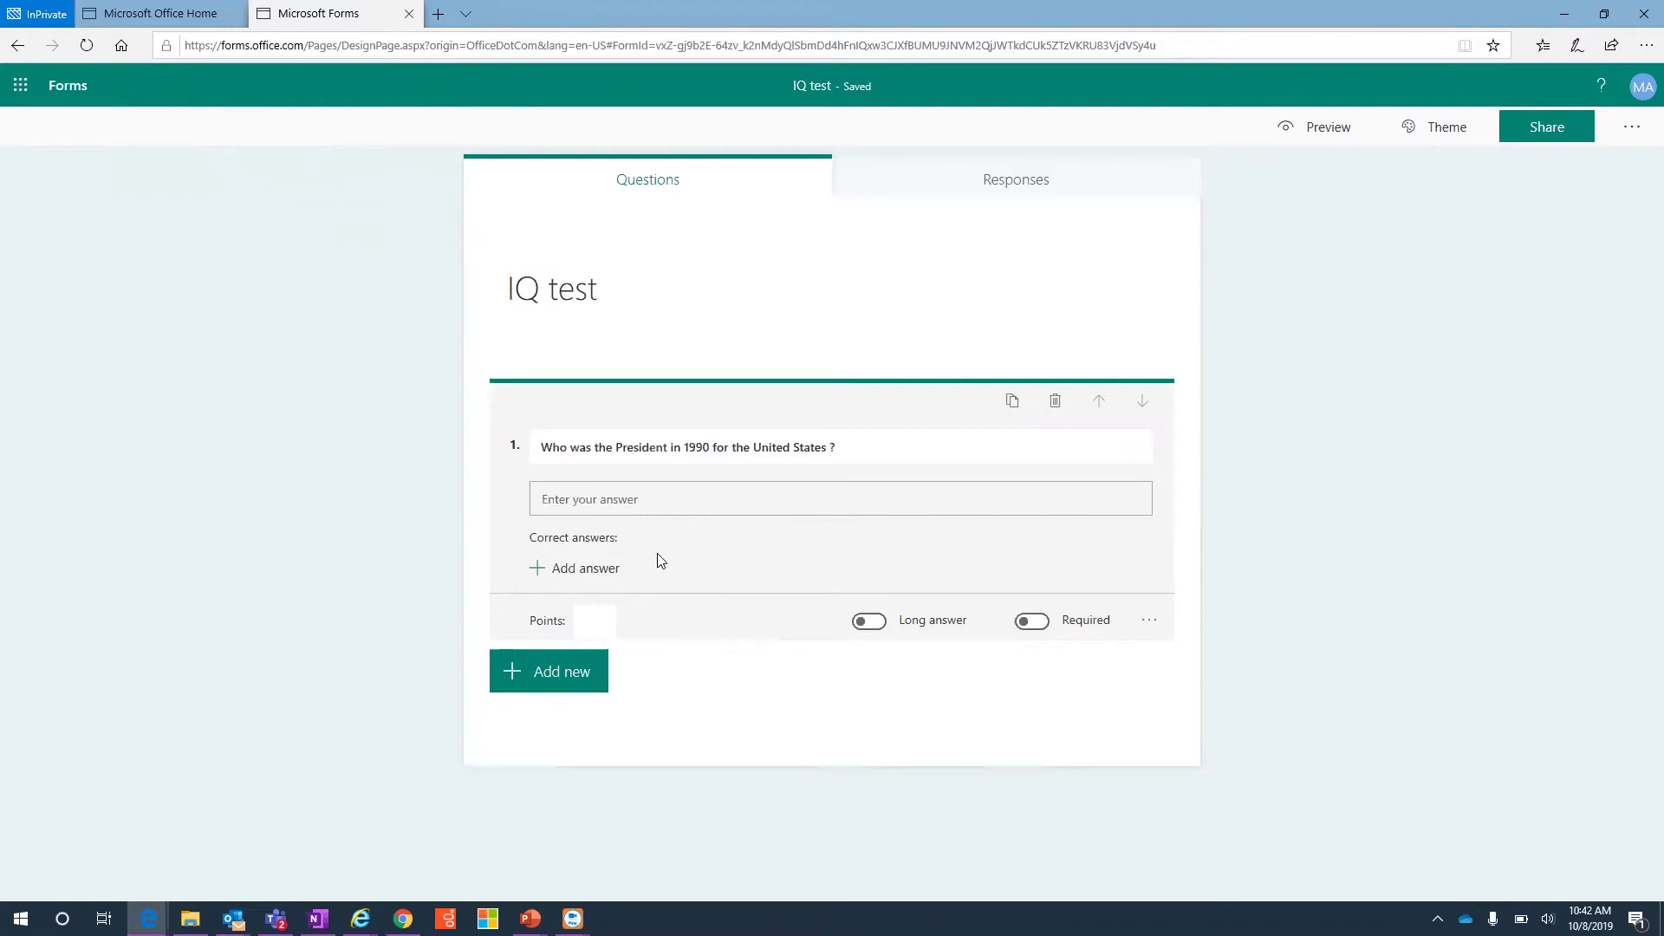
pyautogui.click(566, 568)
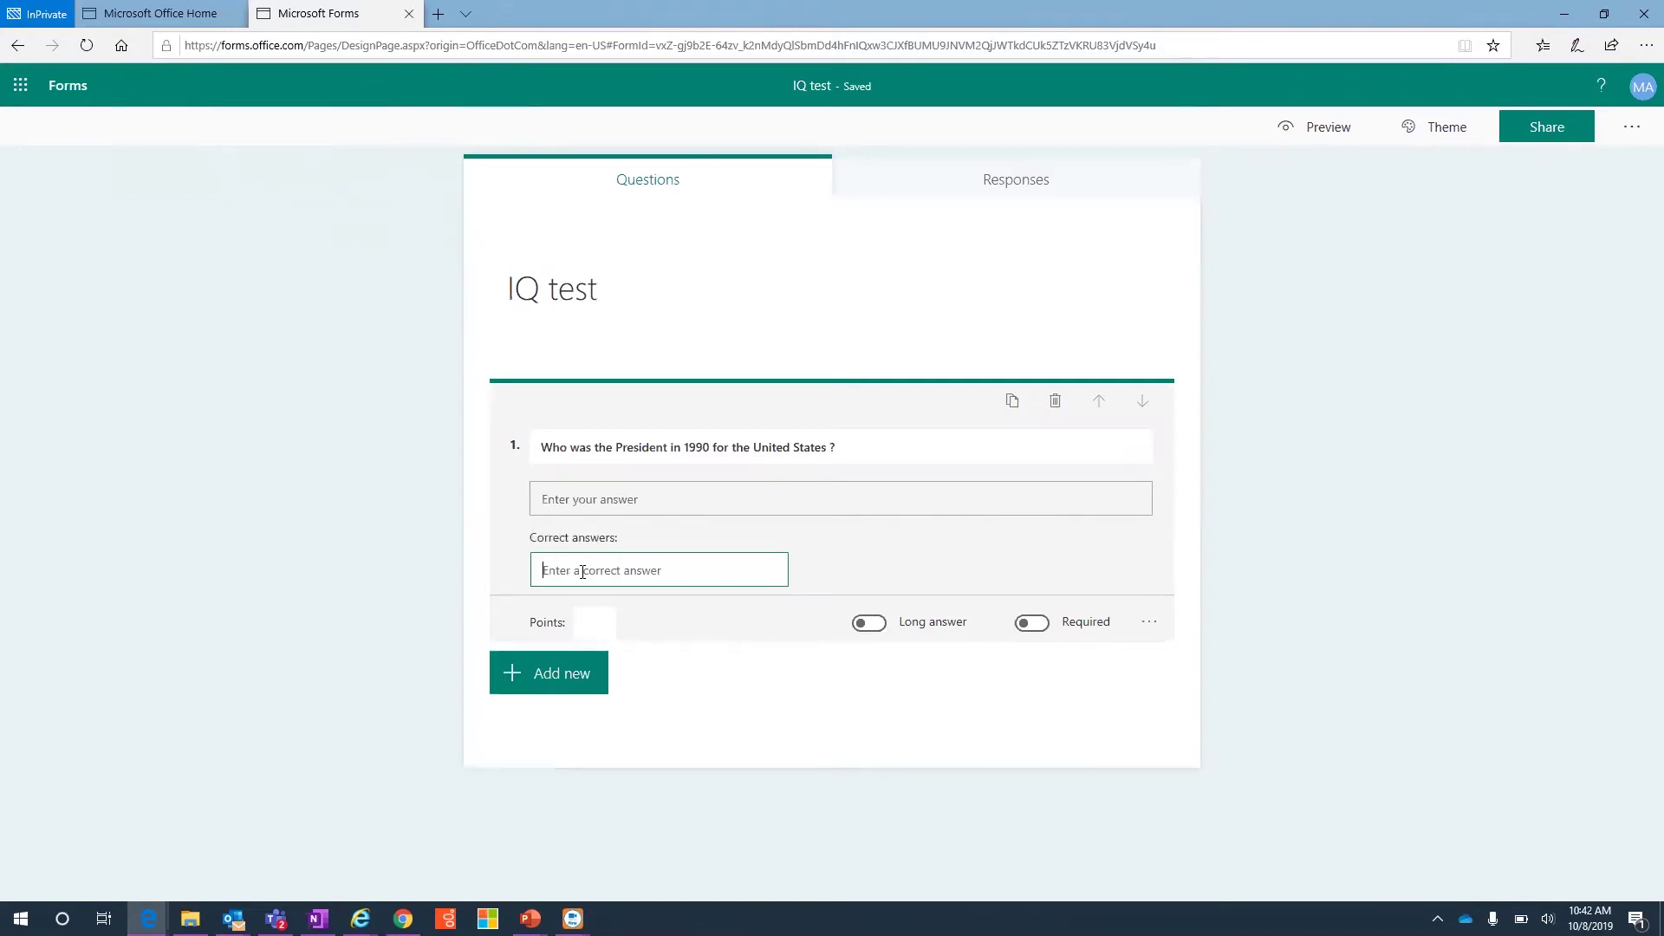
pyautogui.write('George W. Bush')
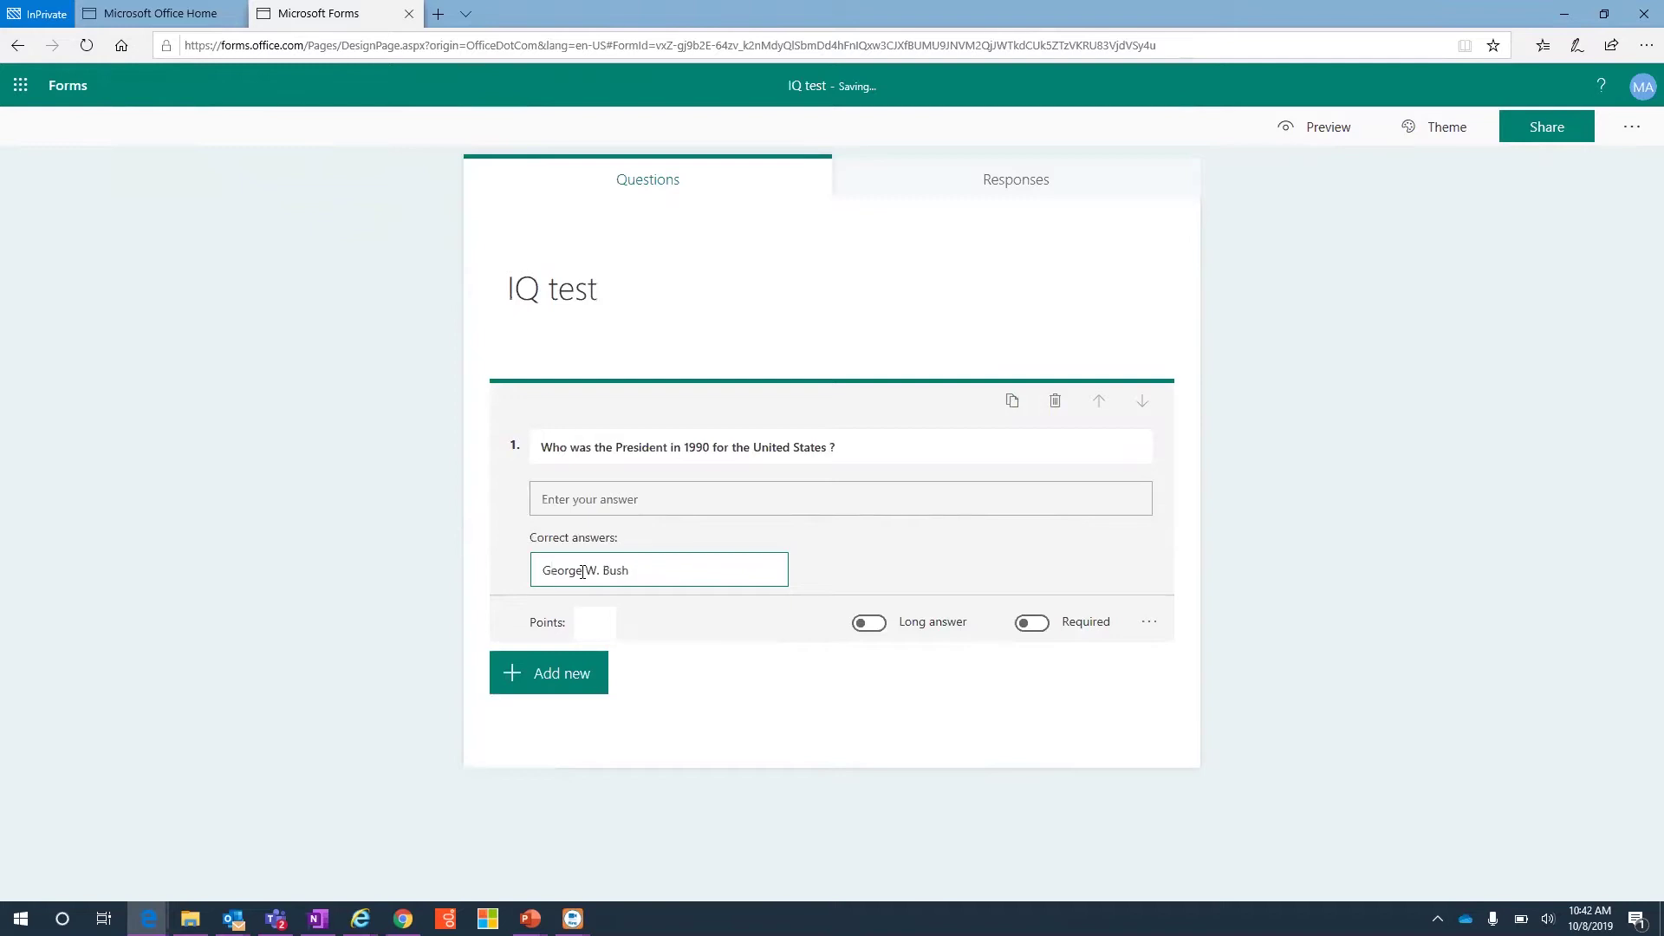
pyautogui.click(872, 569)
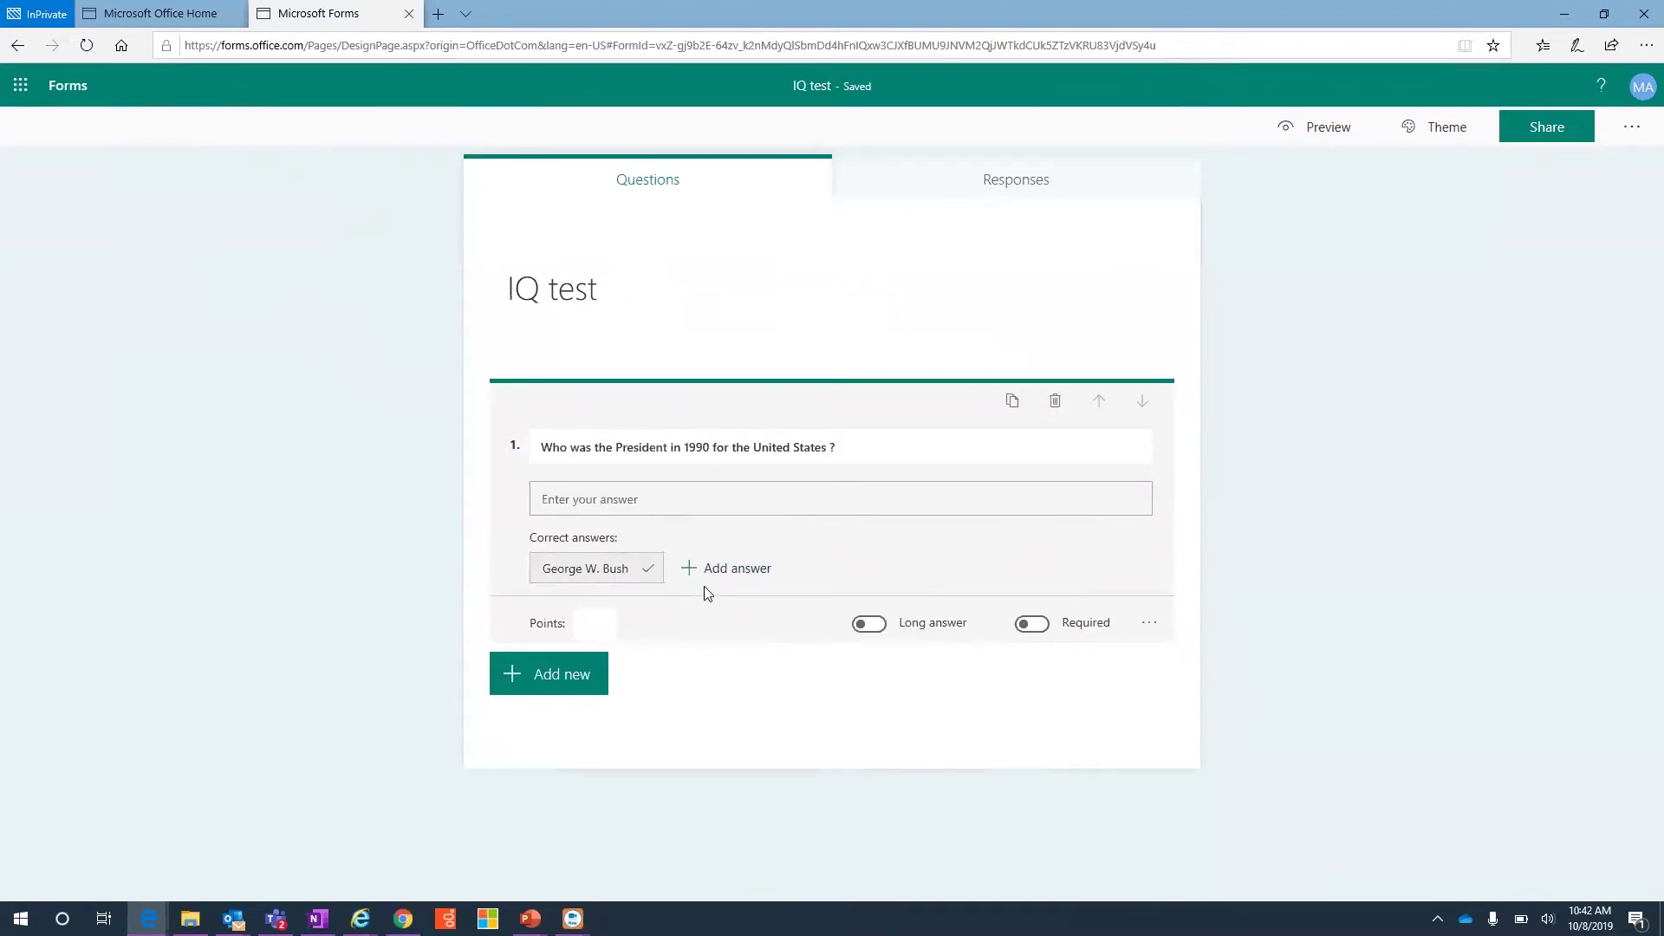
pyautogui.click(595, 624)
pyautogui.write('10')
pyautogui.click(672, 624)
pyautogui.click(546, 675)
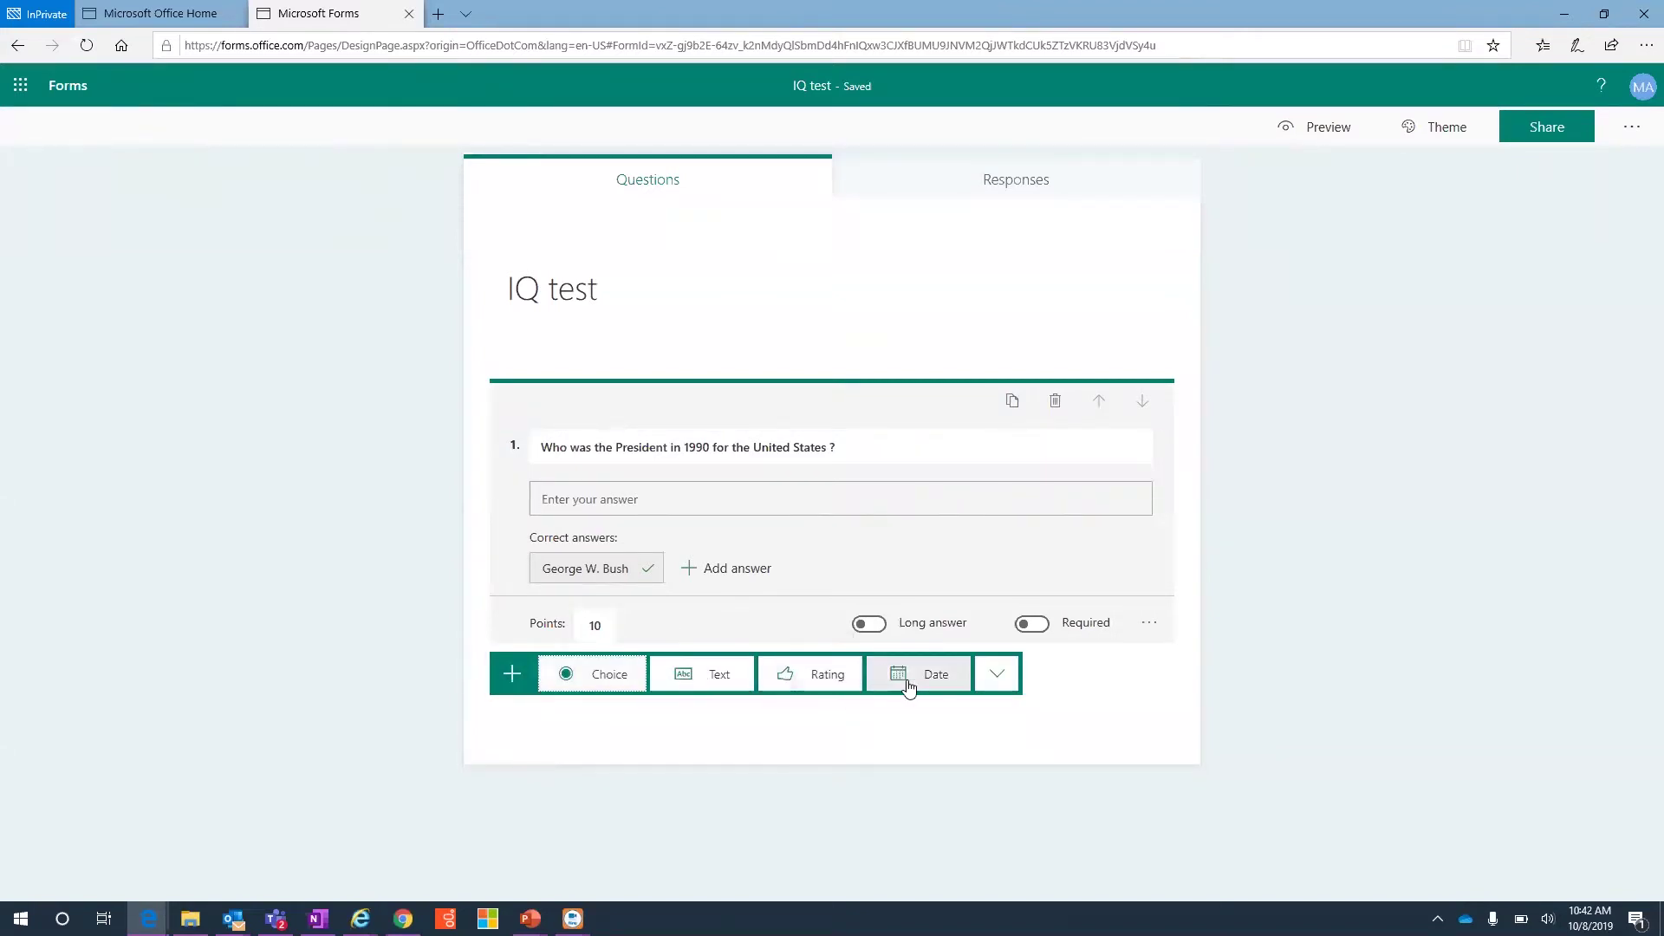
pyautogui.click(1001, 678)
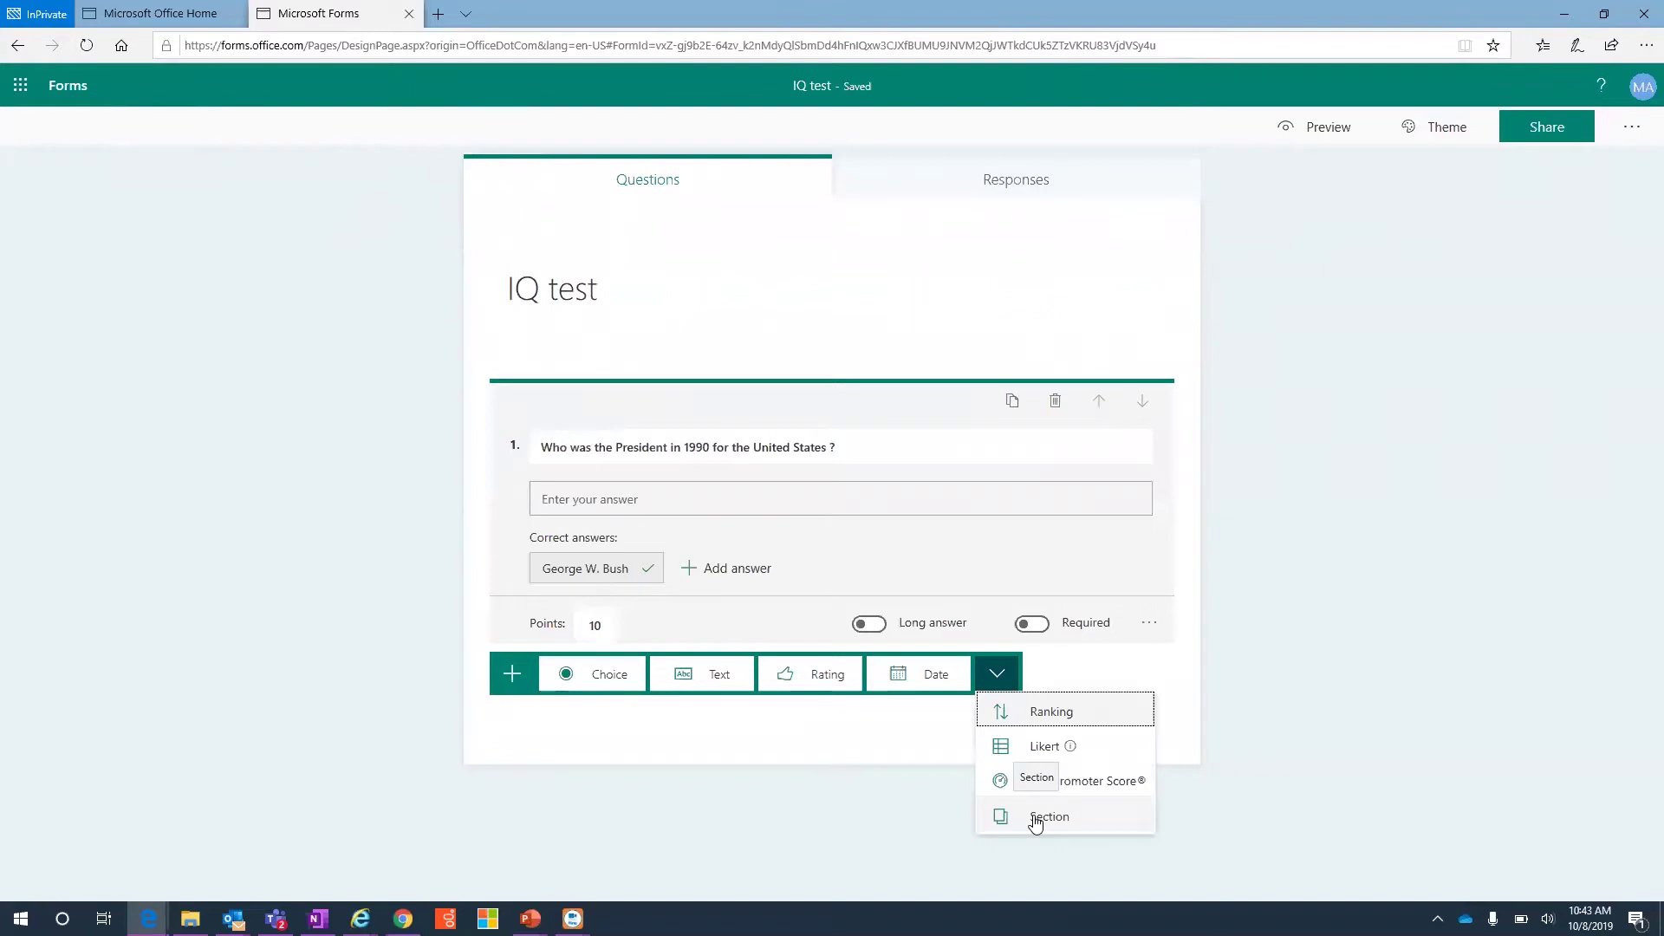
pyautogui.click(891, 760)
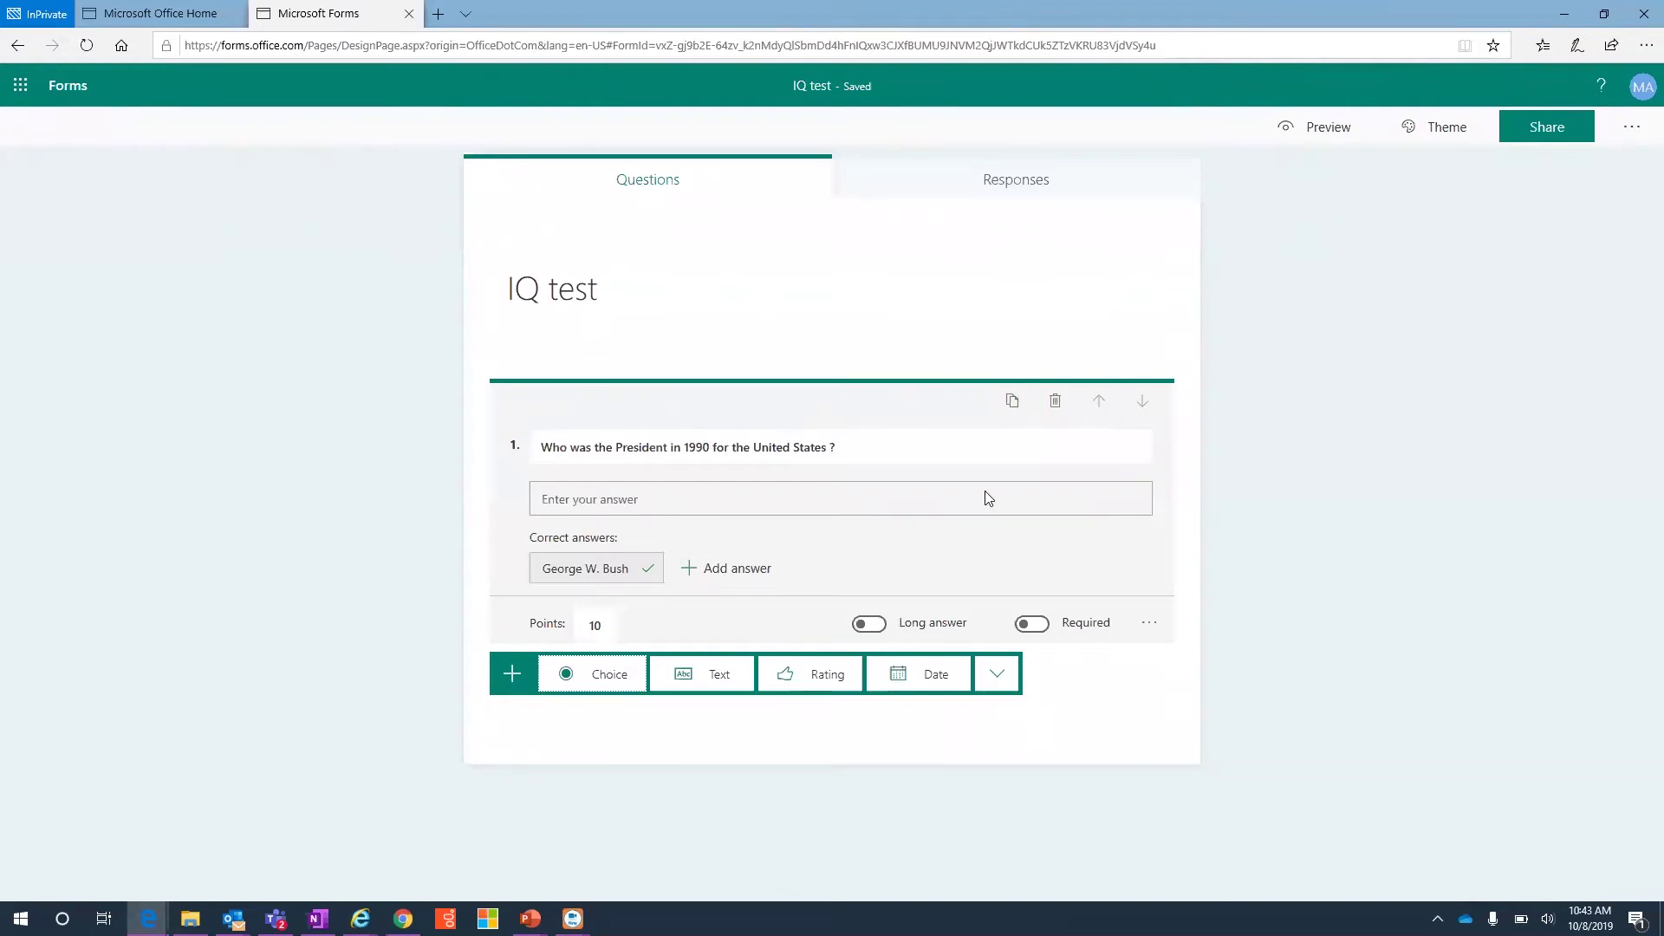
# Preview the quiz and submit a test response with the answer "Lincoln"
pyautogui.click(1311, 124)
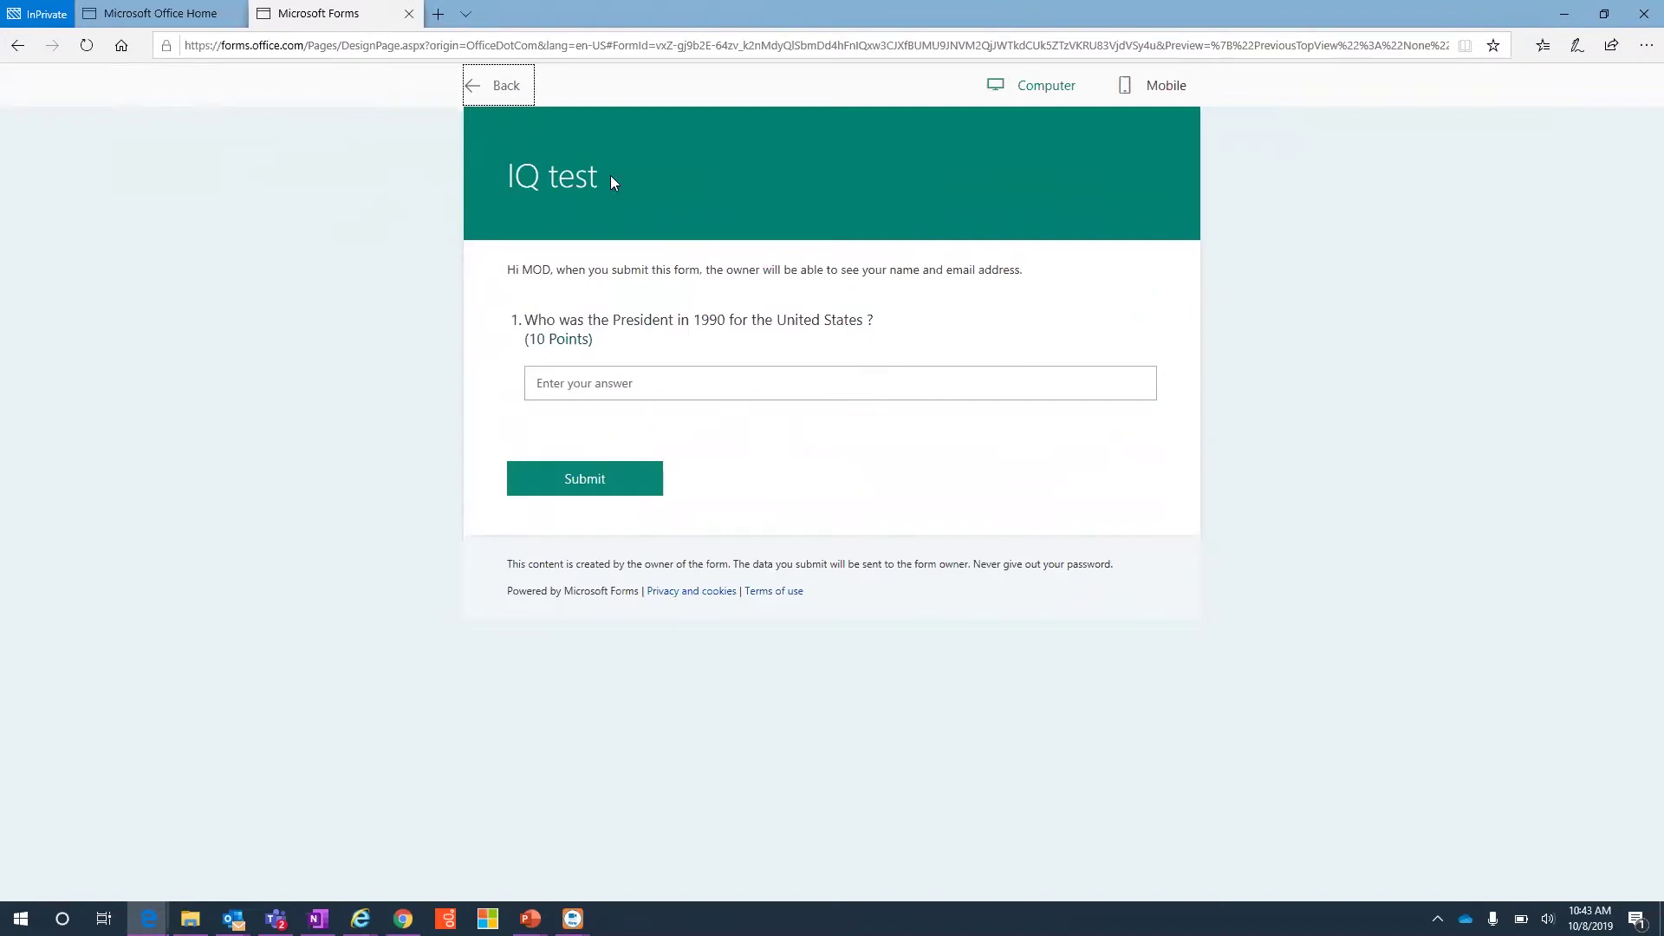
pyautogui.click(570, 382)
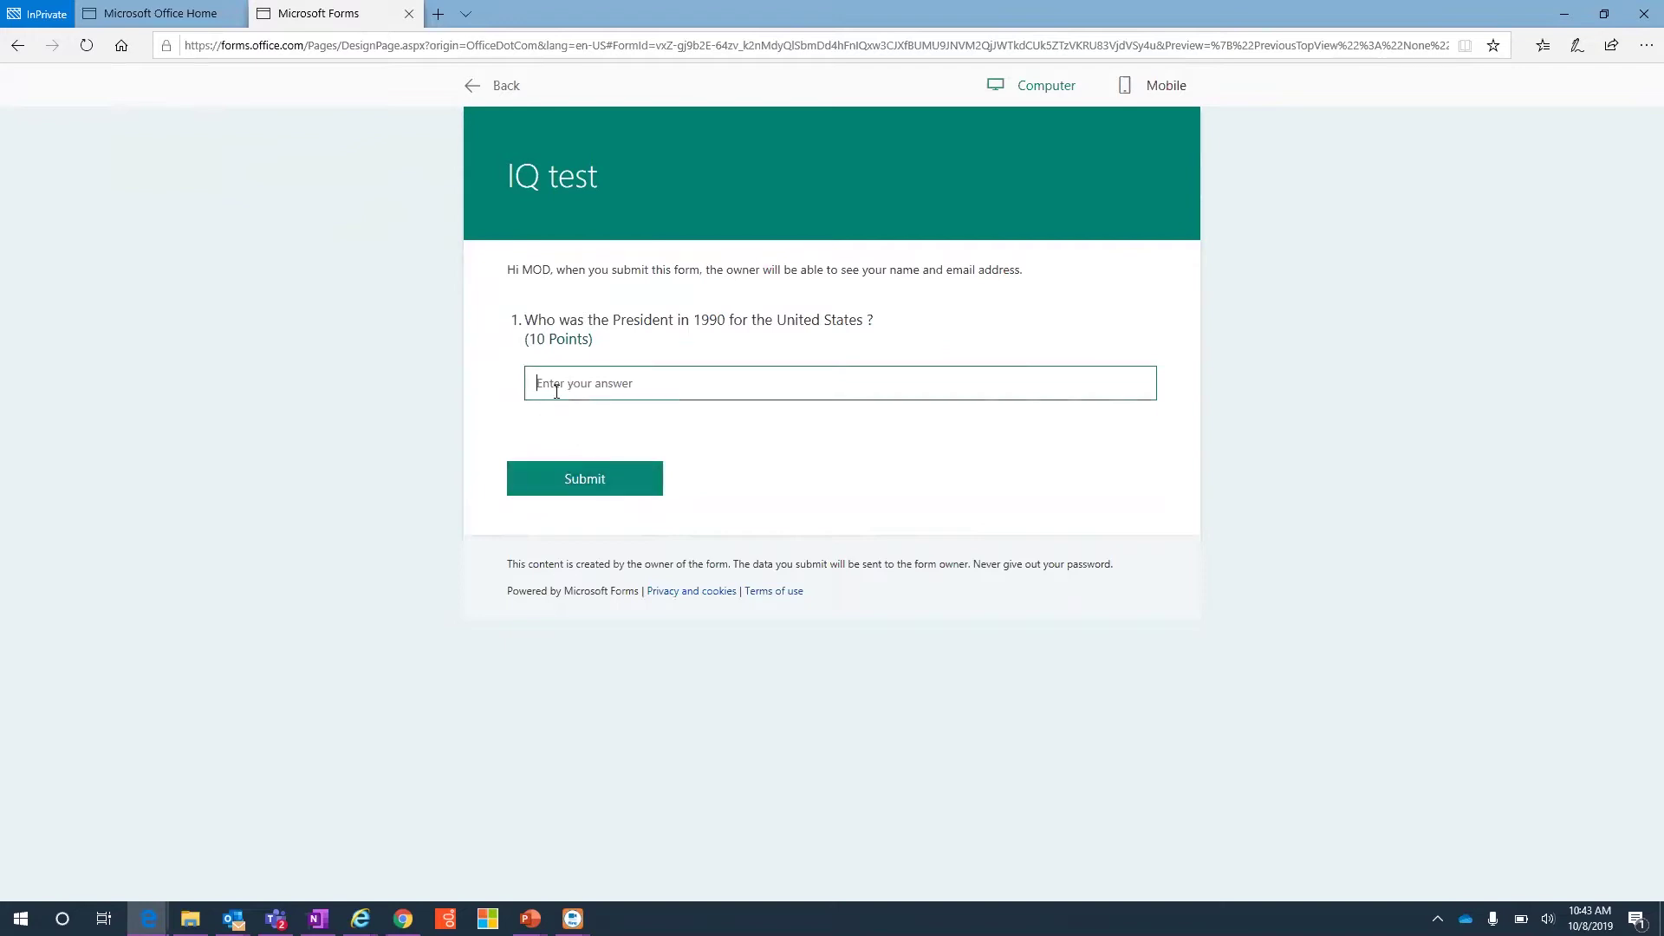
pyautogui.write('Lincoln')
pyautogui.click(619, 481)
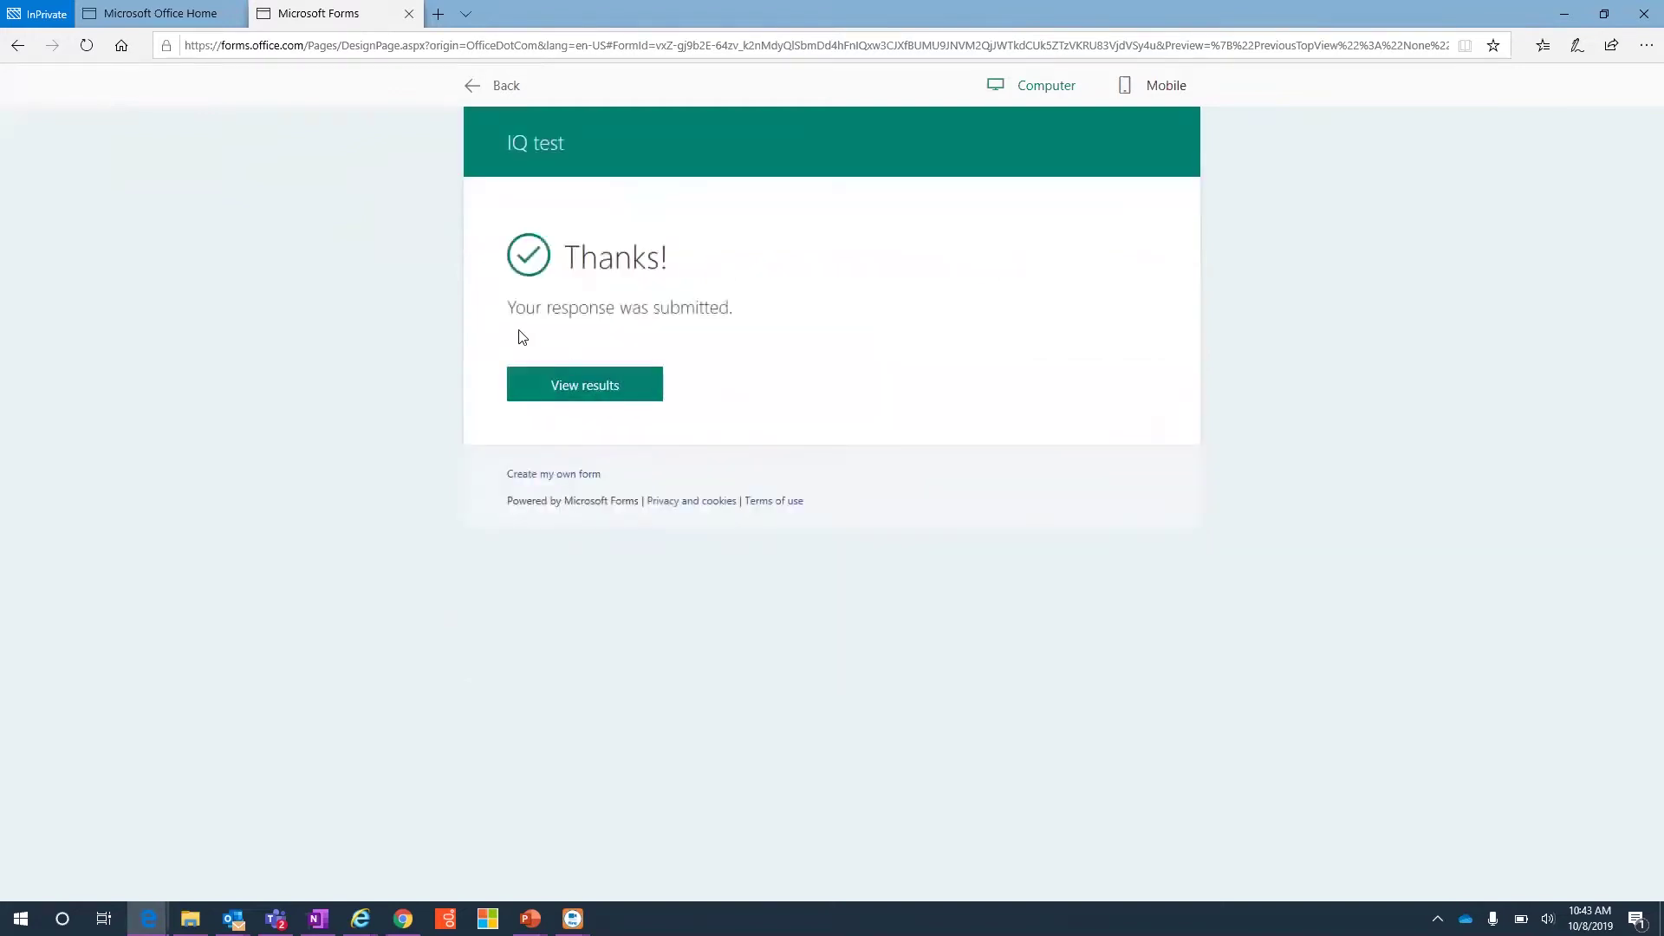
# View the graded results of the test response, check them in the mobile layout, and return to the quiz editor
pyautogui.click(593, 387)
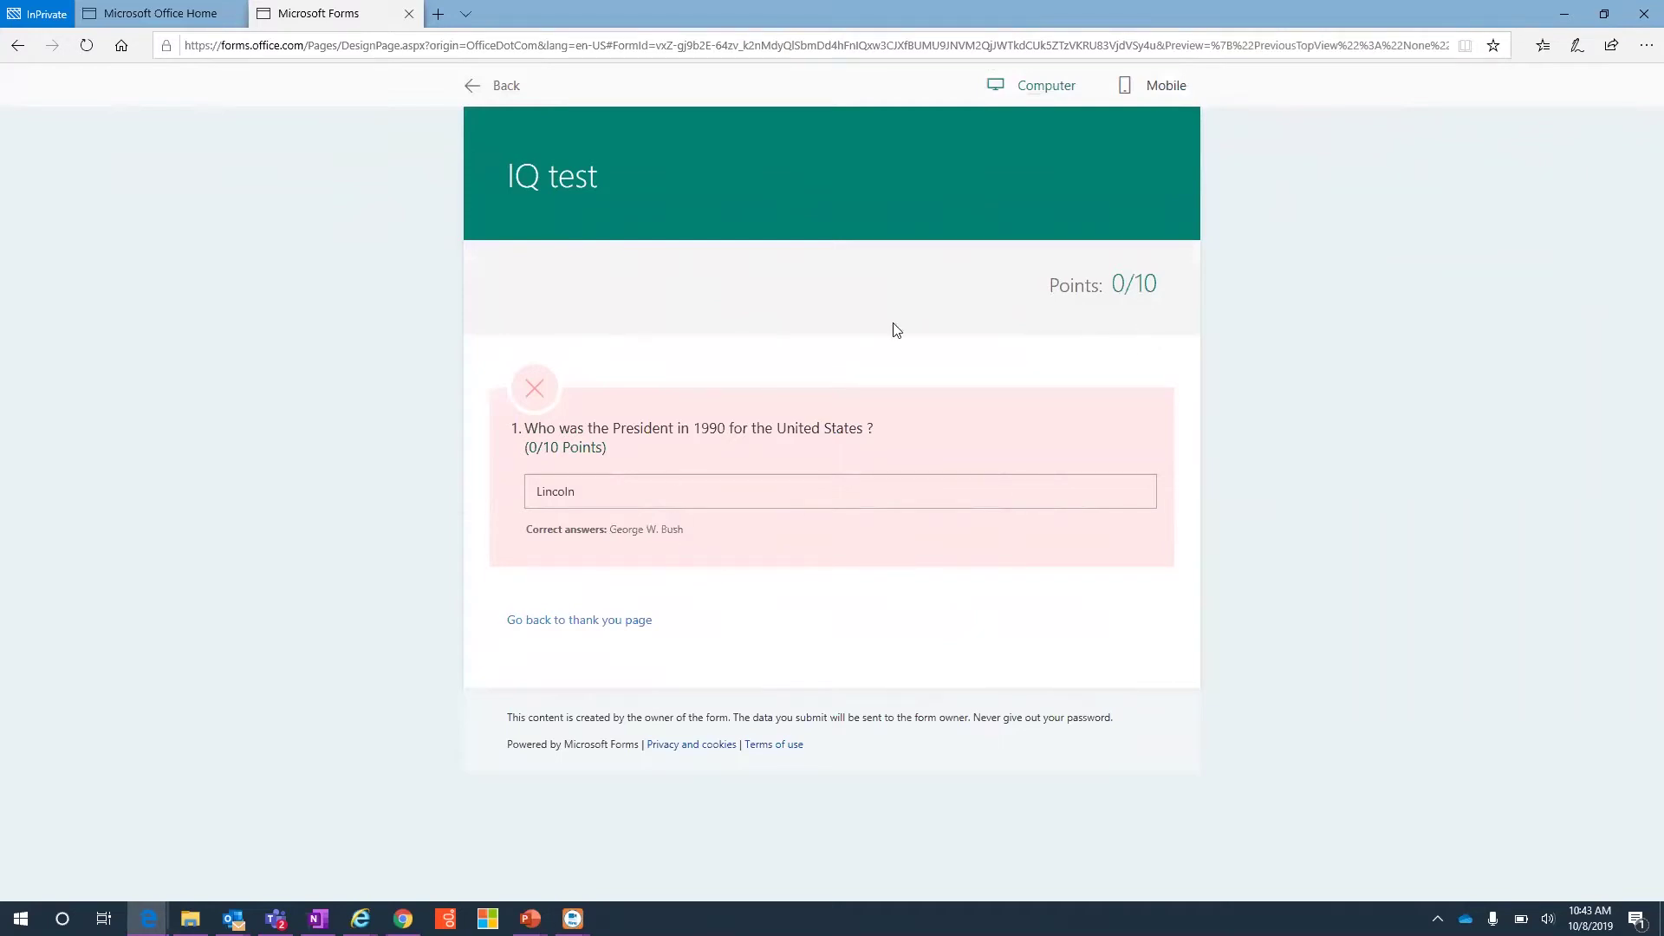
pyautogui.click(1148, 88)
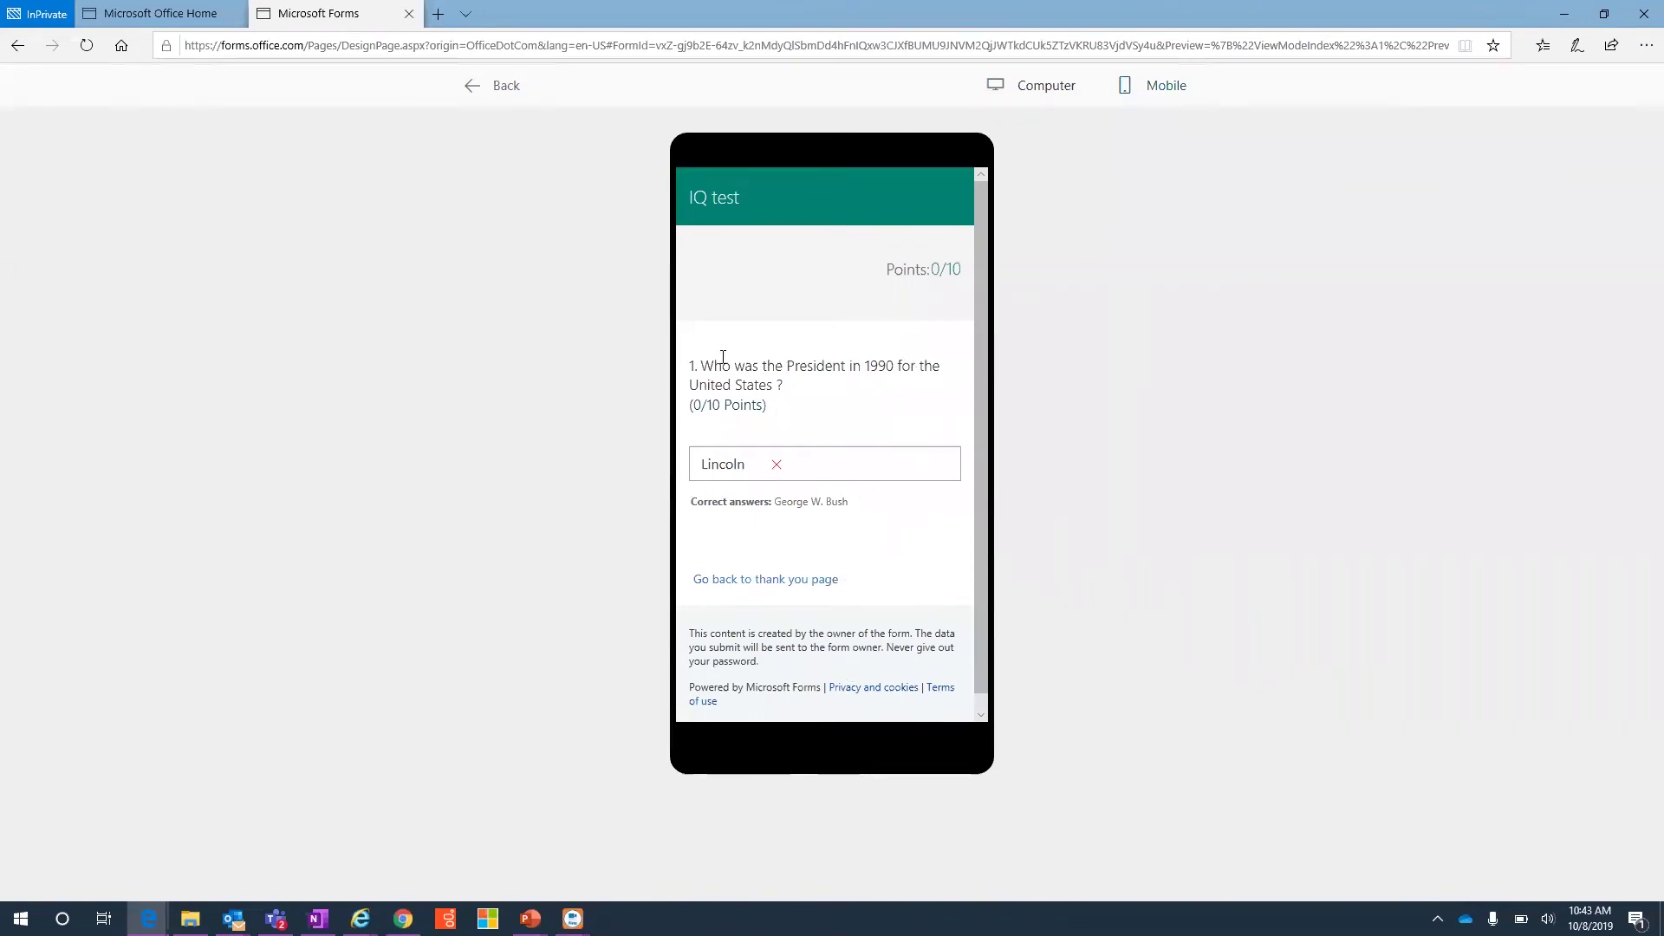
pyautogui.click(484, 99)
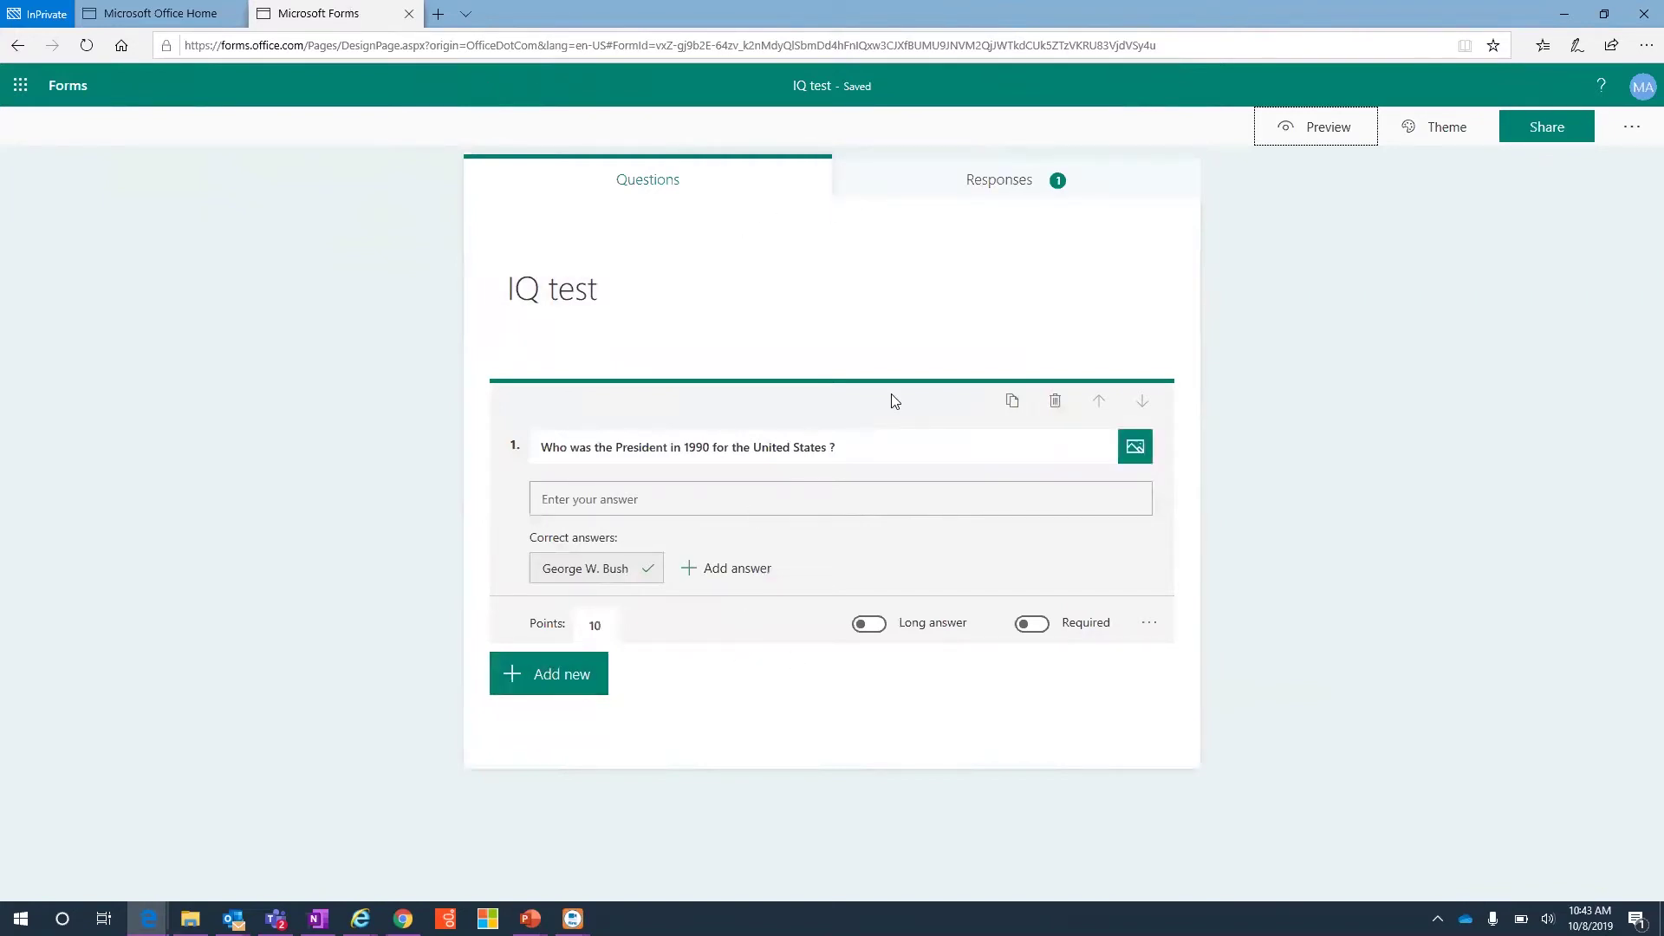
# View the quiz's response summary and the extra actions available for the responses
pyautogui.click(971, 188)
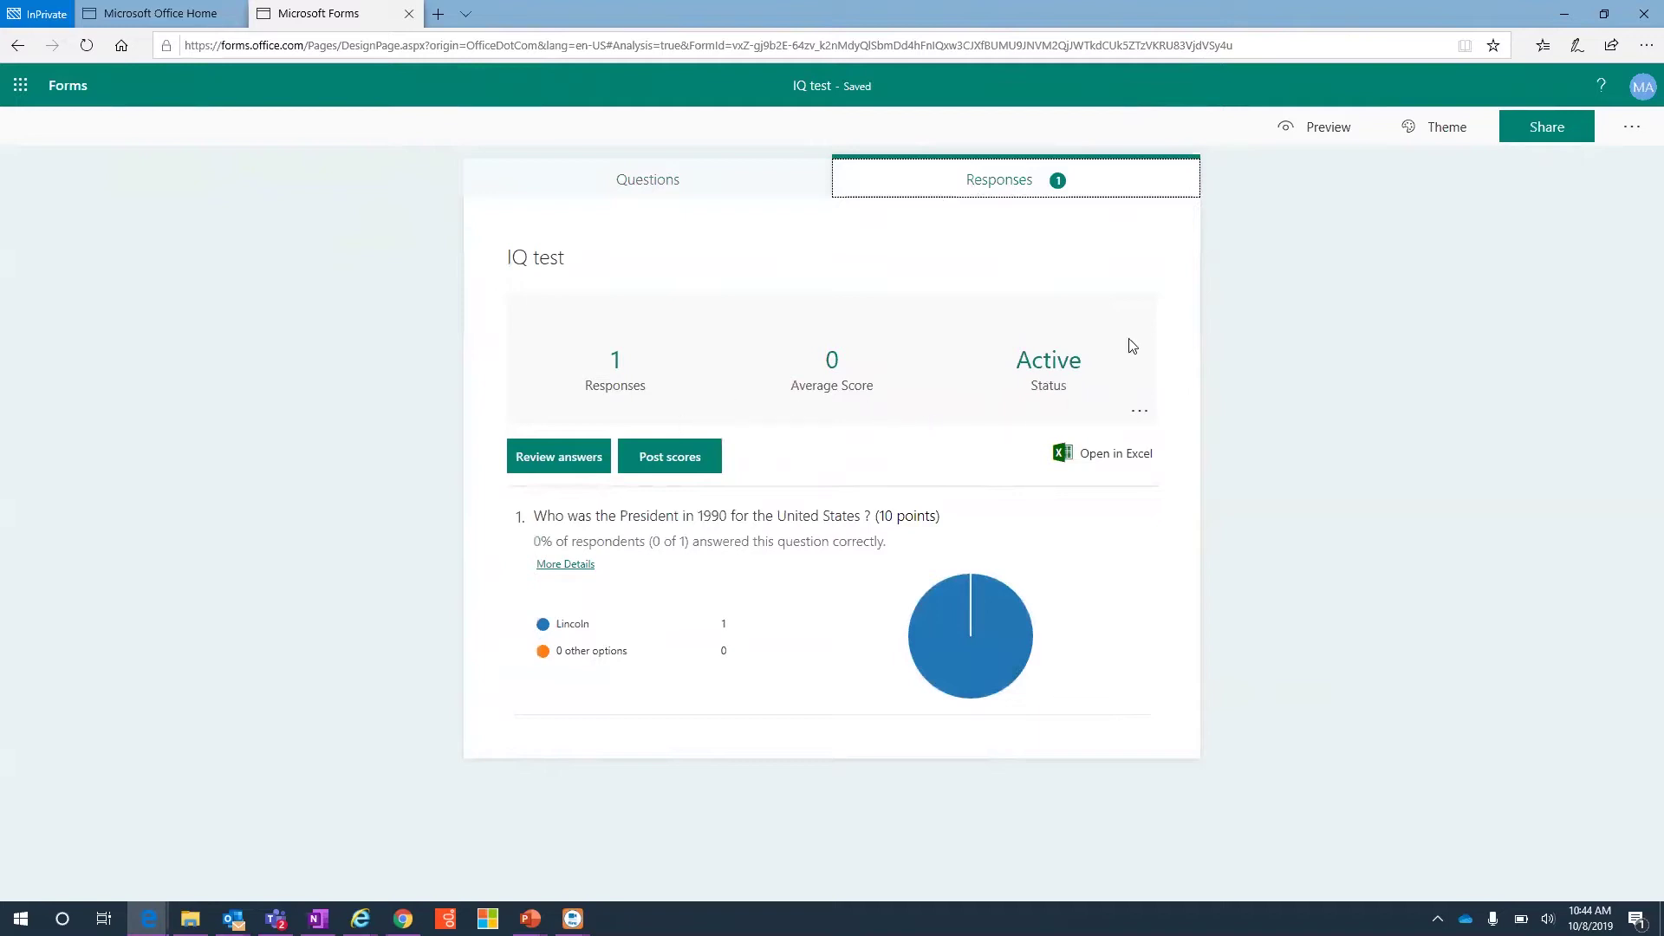
pyautogui.click(1140, 415)
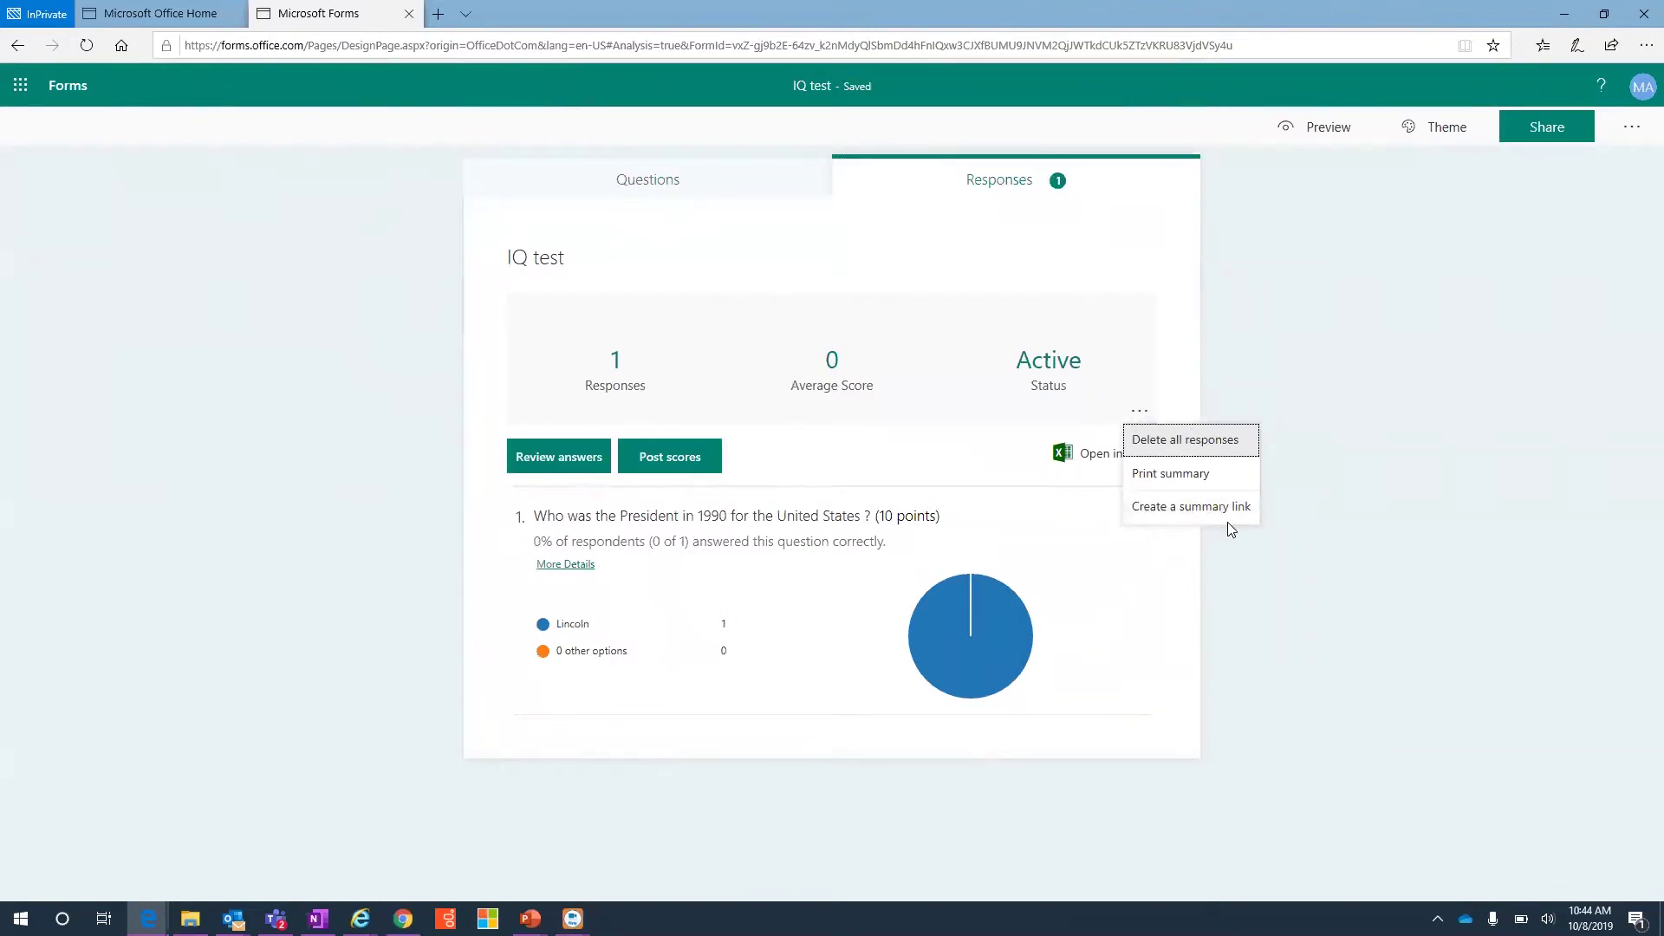
pyautogui.click(1201, 477)
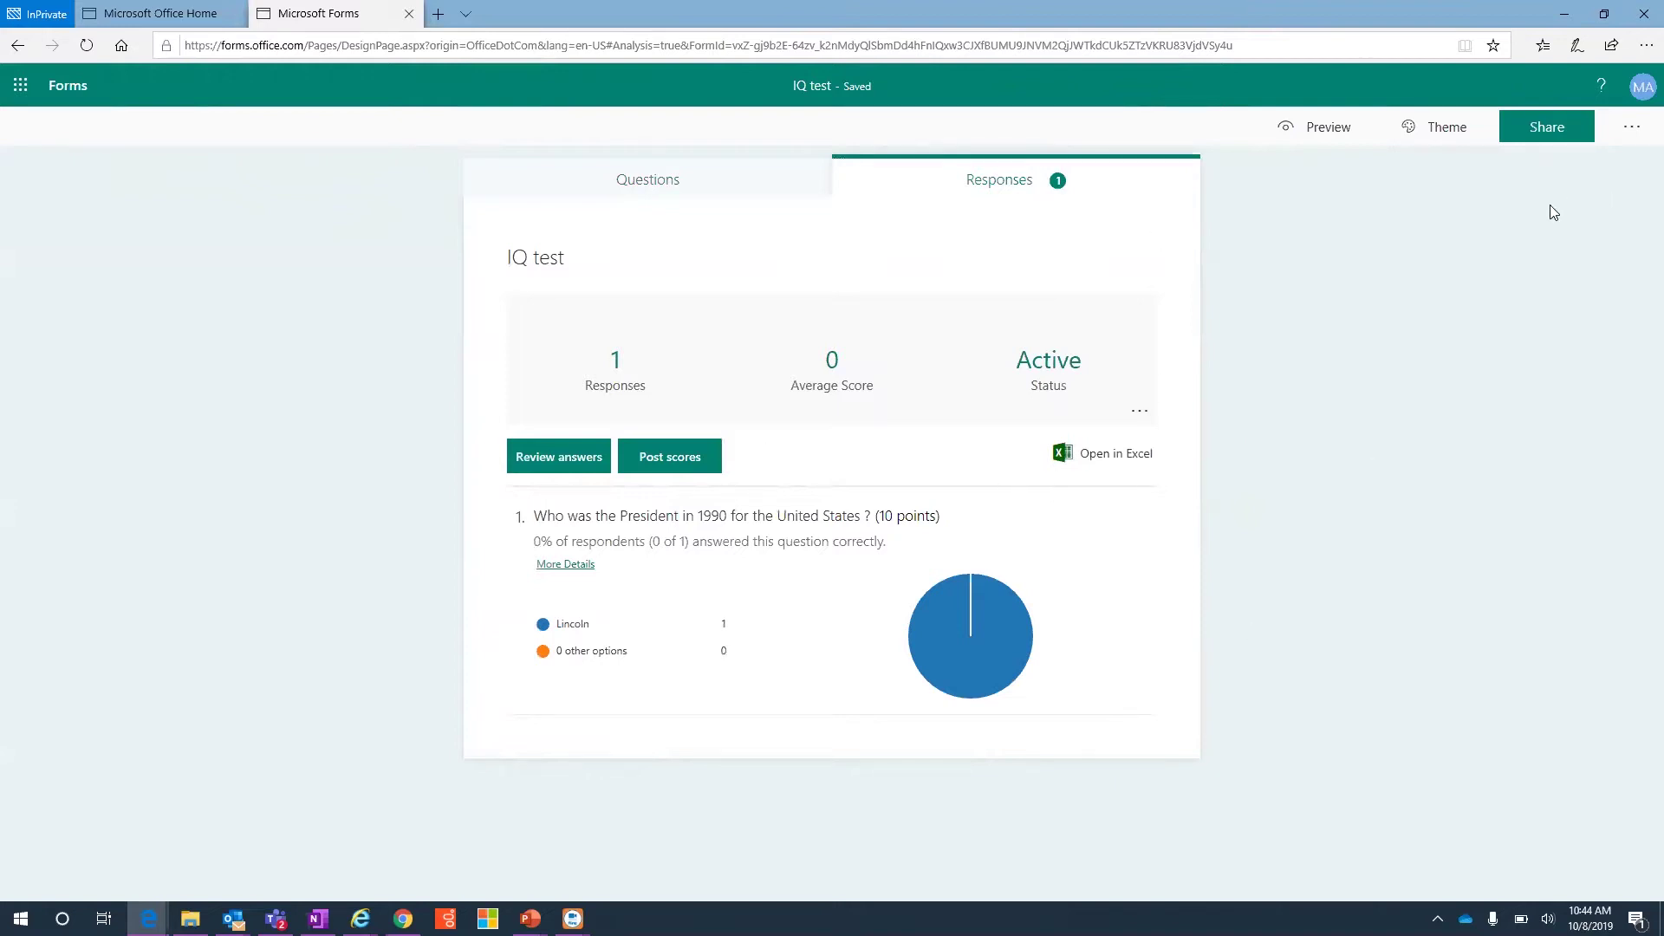
# Examine the quiz's theme choices and the image sources for a custom theme background
pyautogui.click(1441, 137)
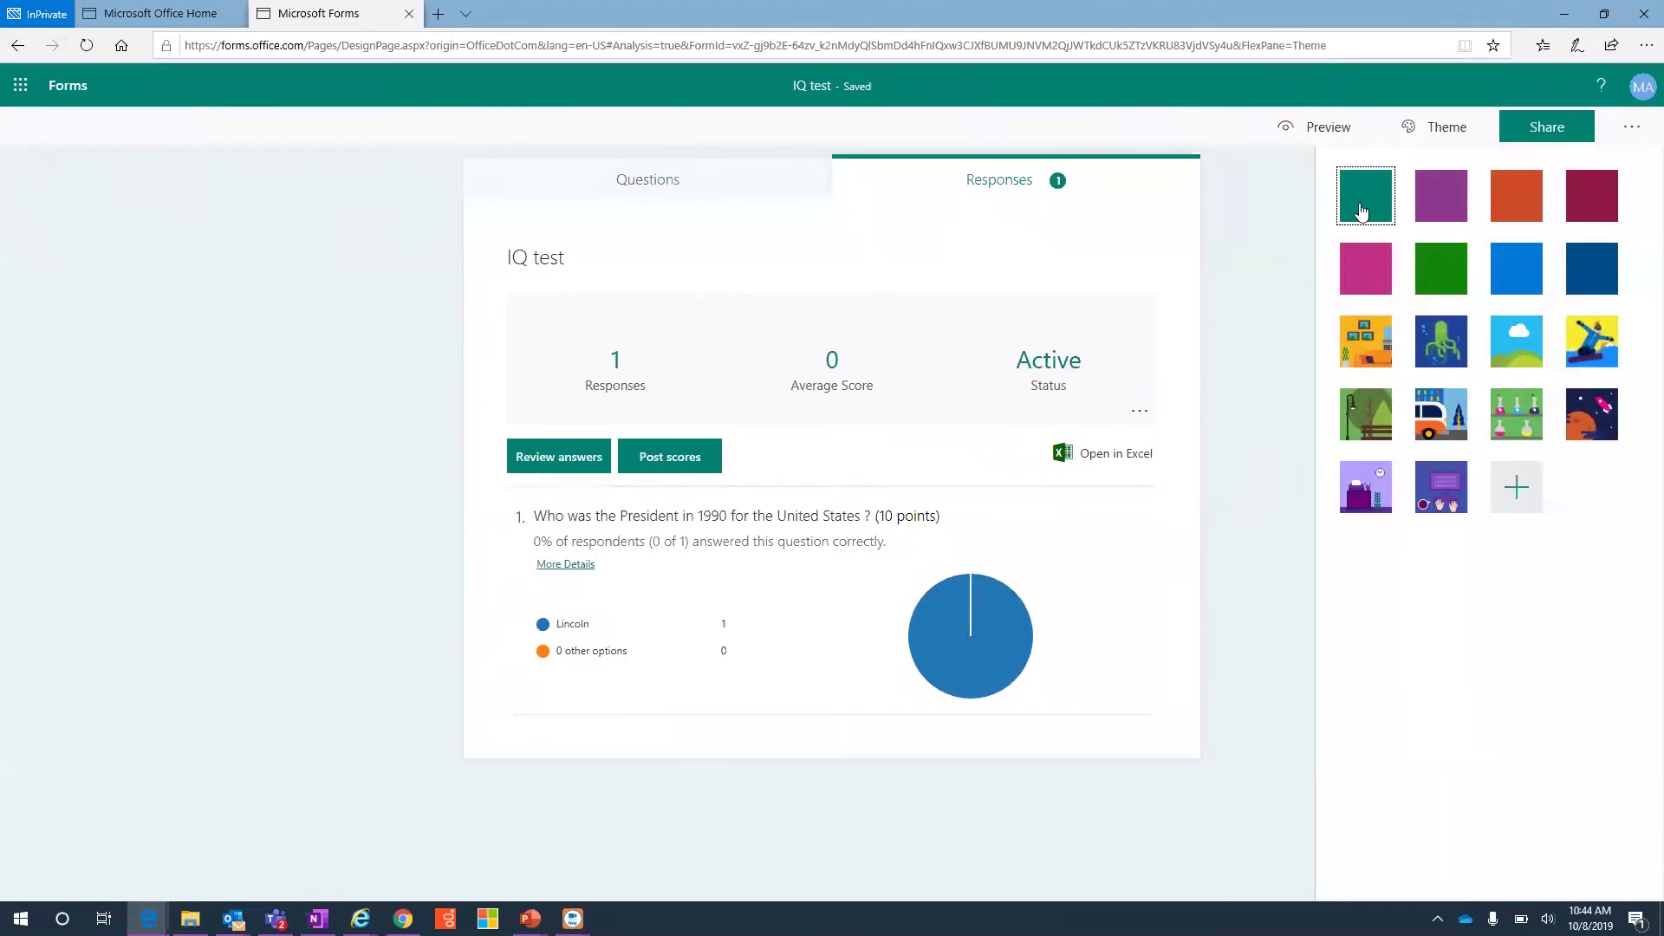
pyautogui.click(1518, 490)
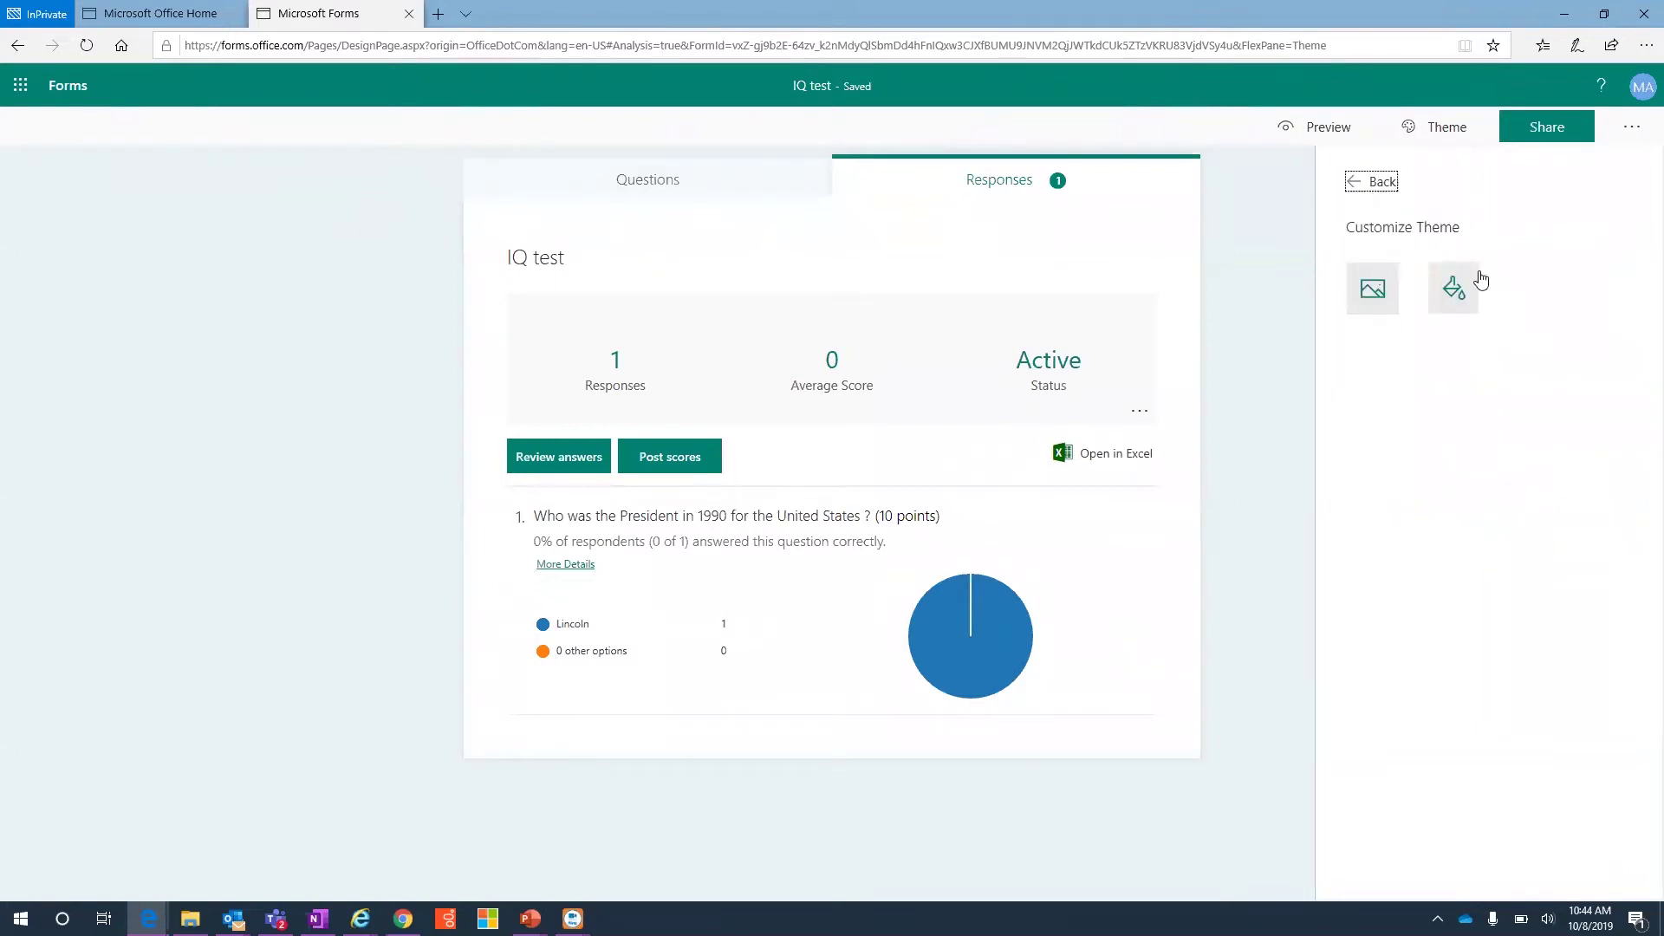
pyautogui.click(1367, 293)
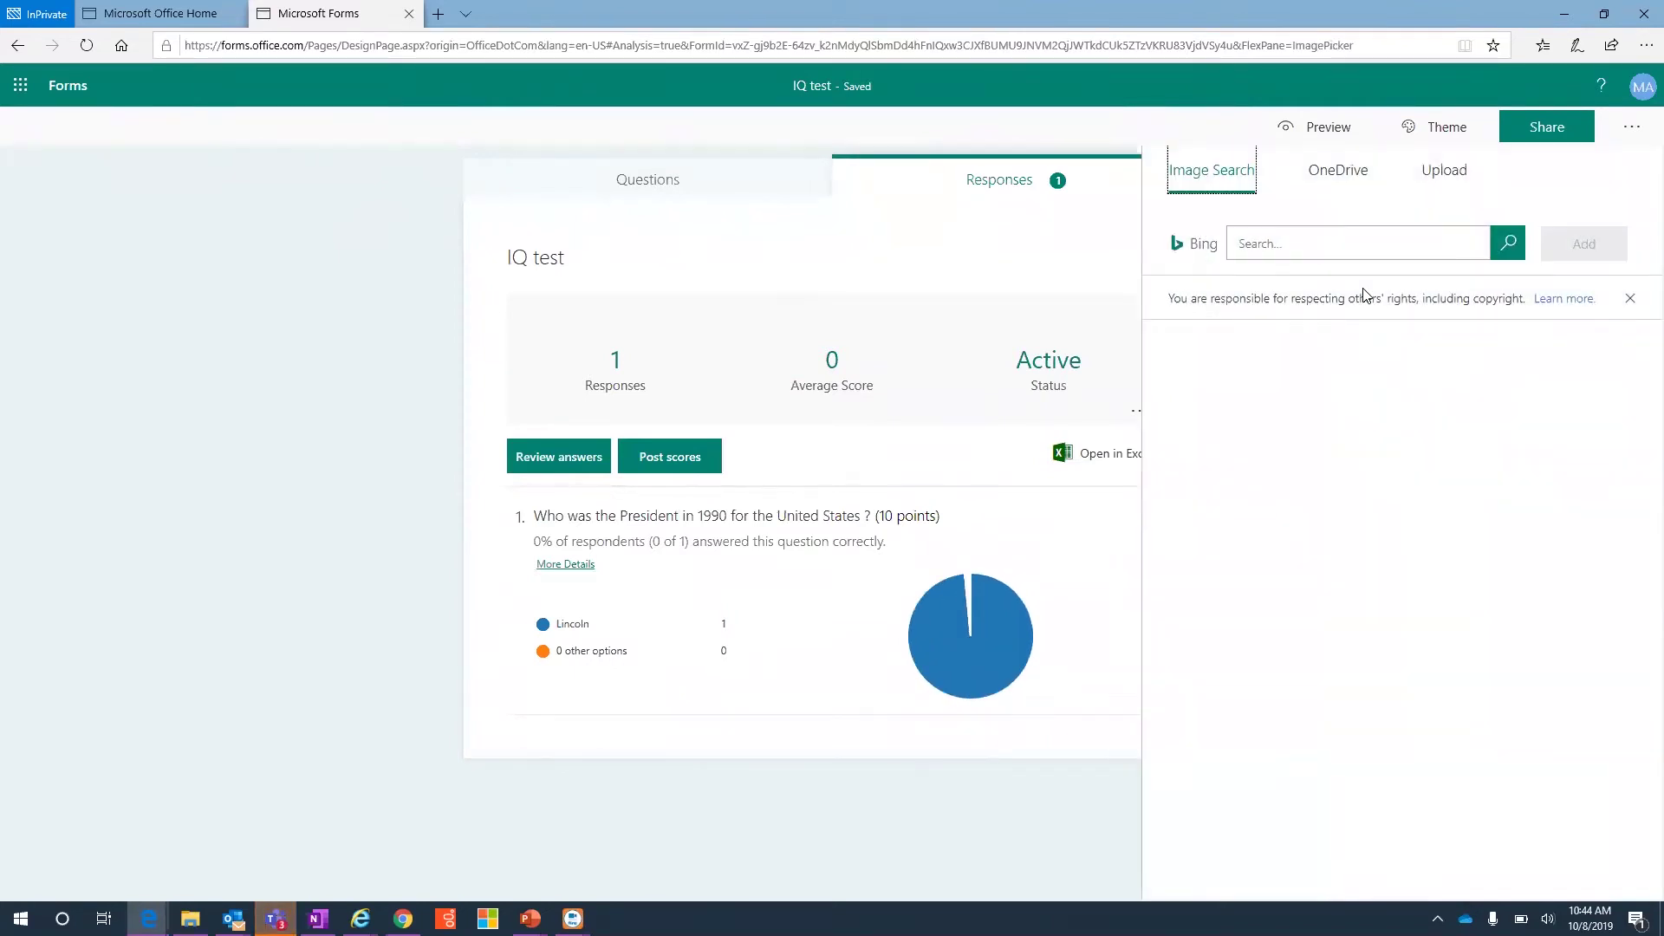
pyautogui.click(1253, 249)
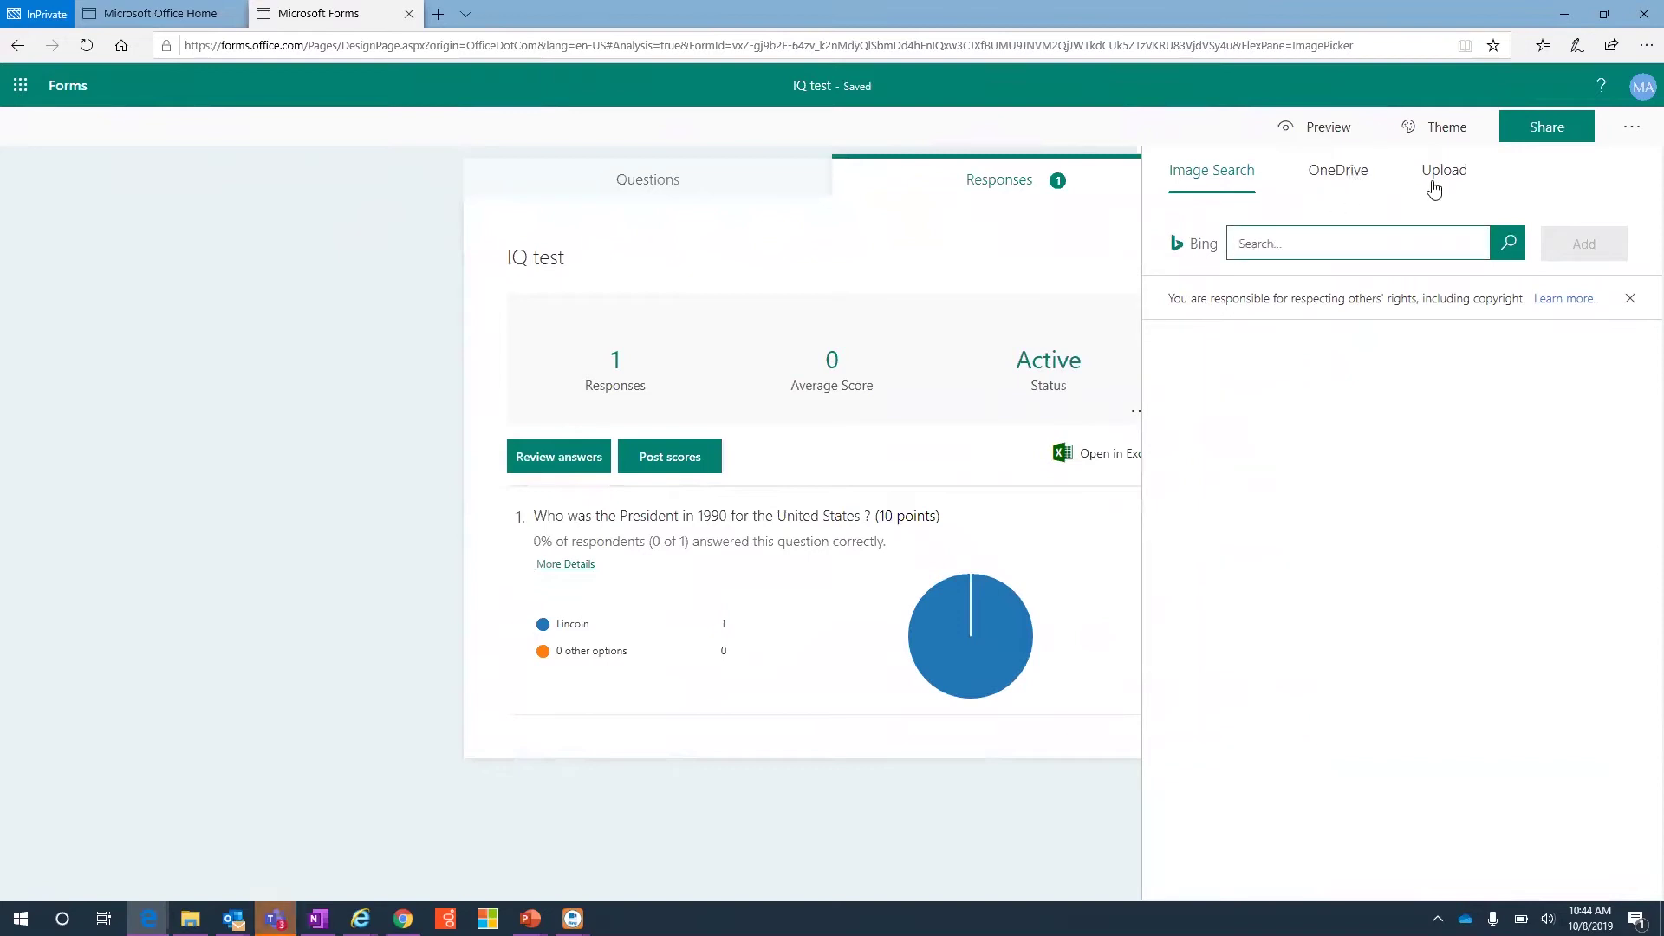
pyautogui.click(818, 770)
# Go back to the quiz's questions and preview the quiz once more in the computer layout
pyautogui.click(639, 176)
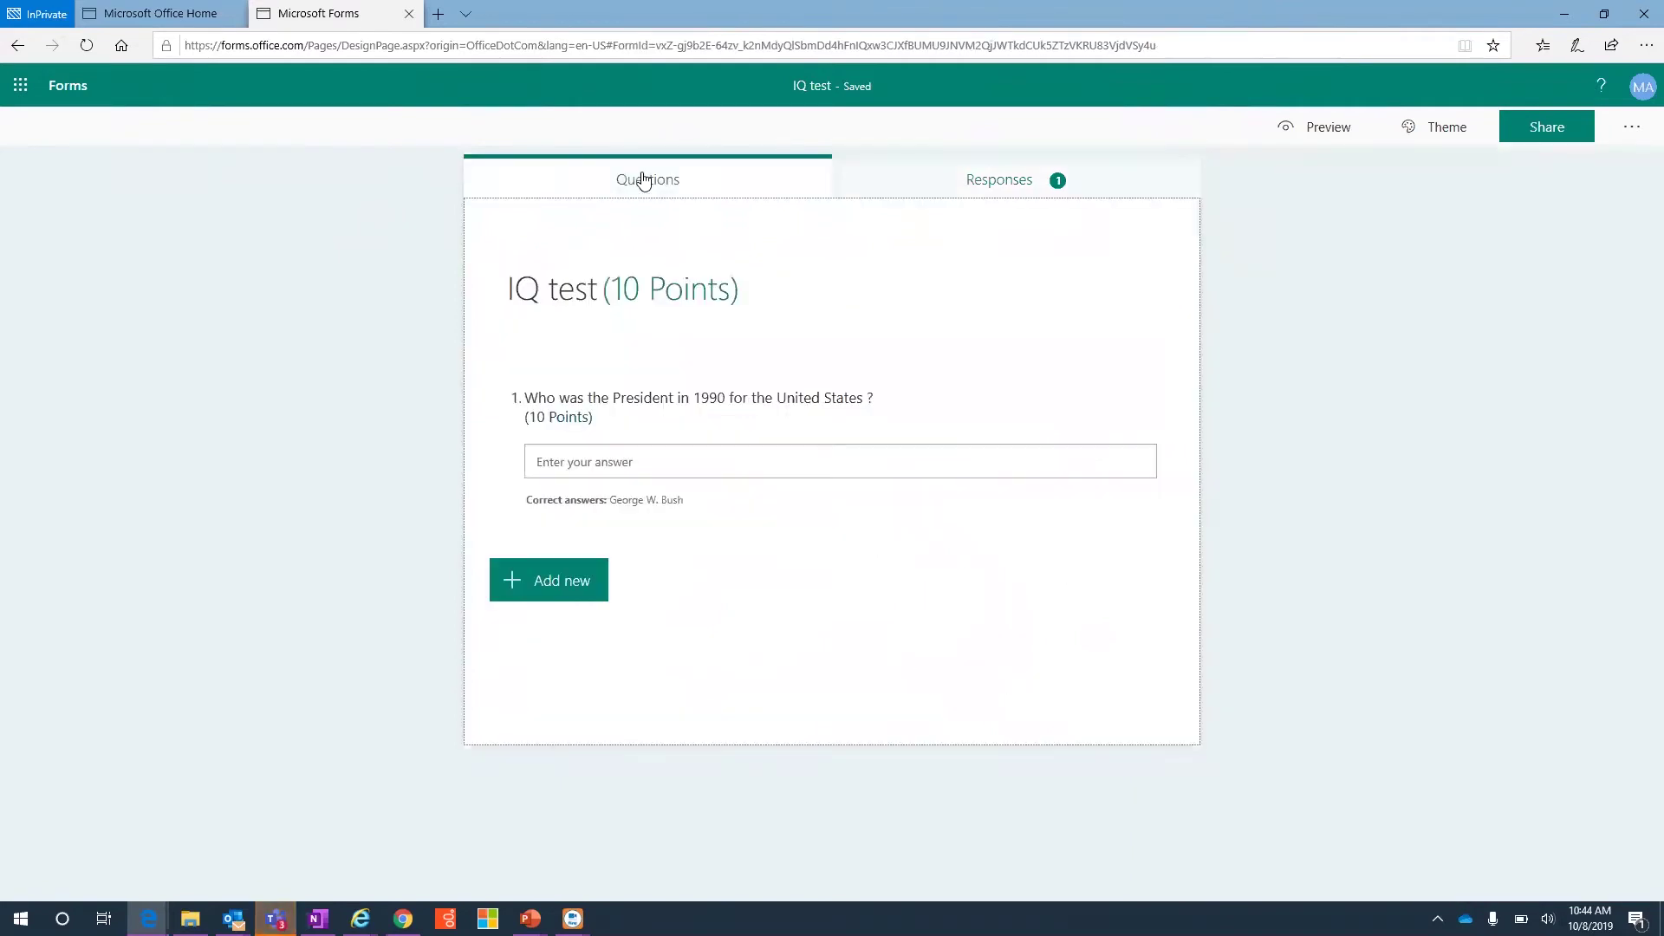
pyautogui.click(1308, 135)
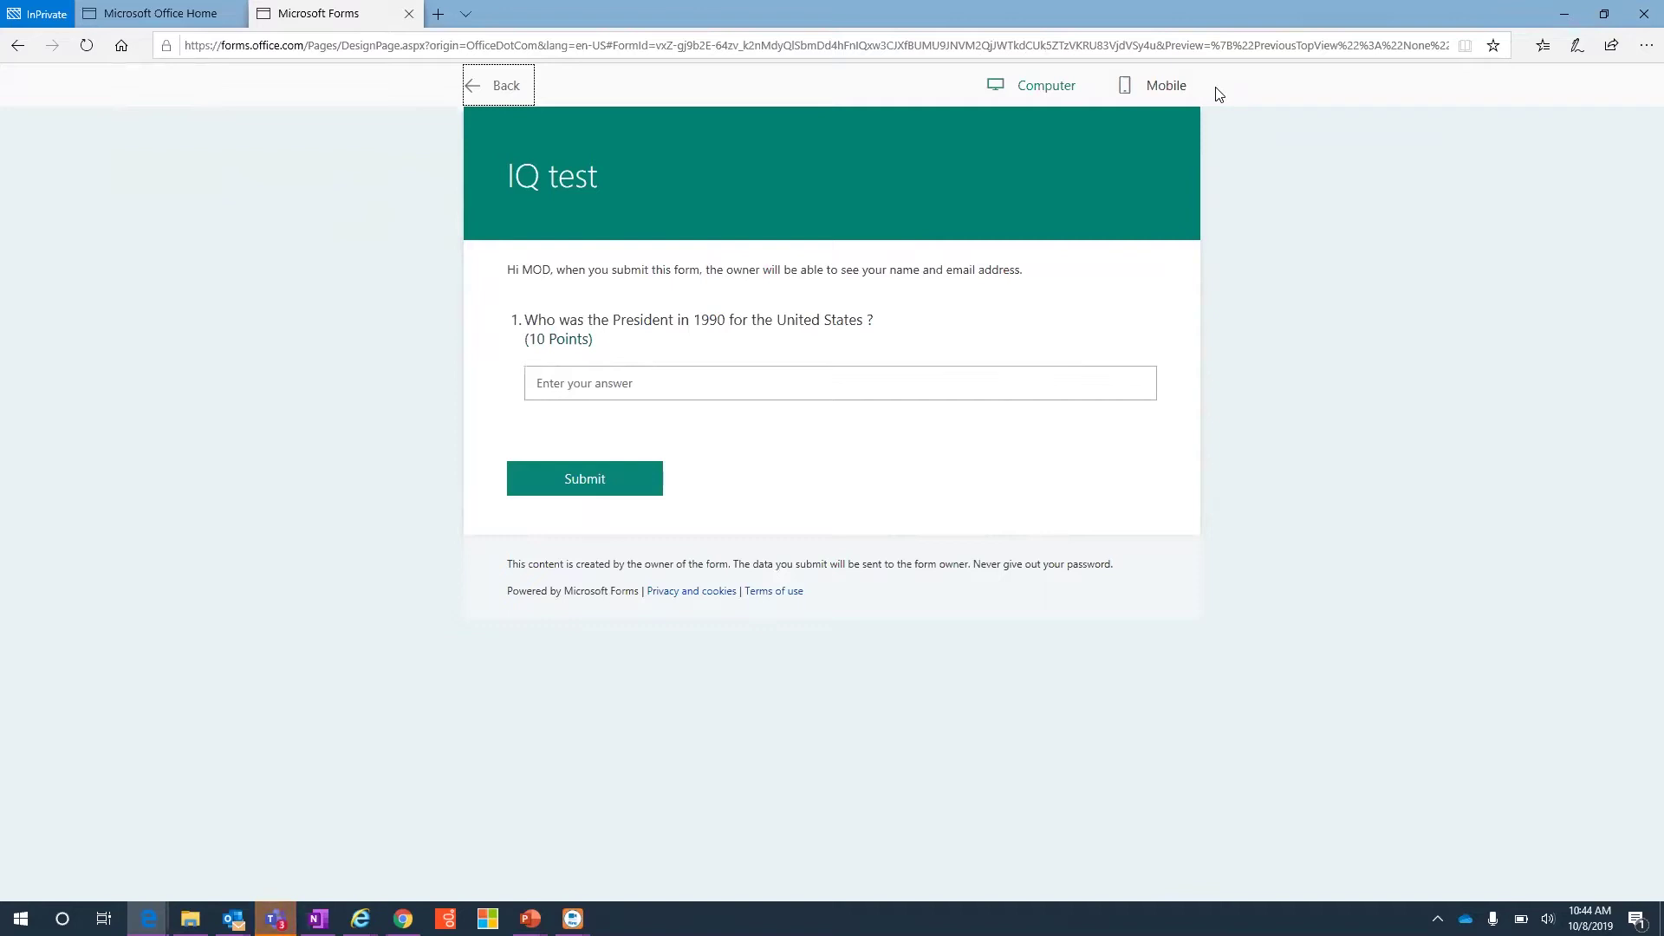
pyautogui.click(506, 92)
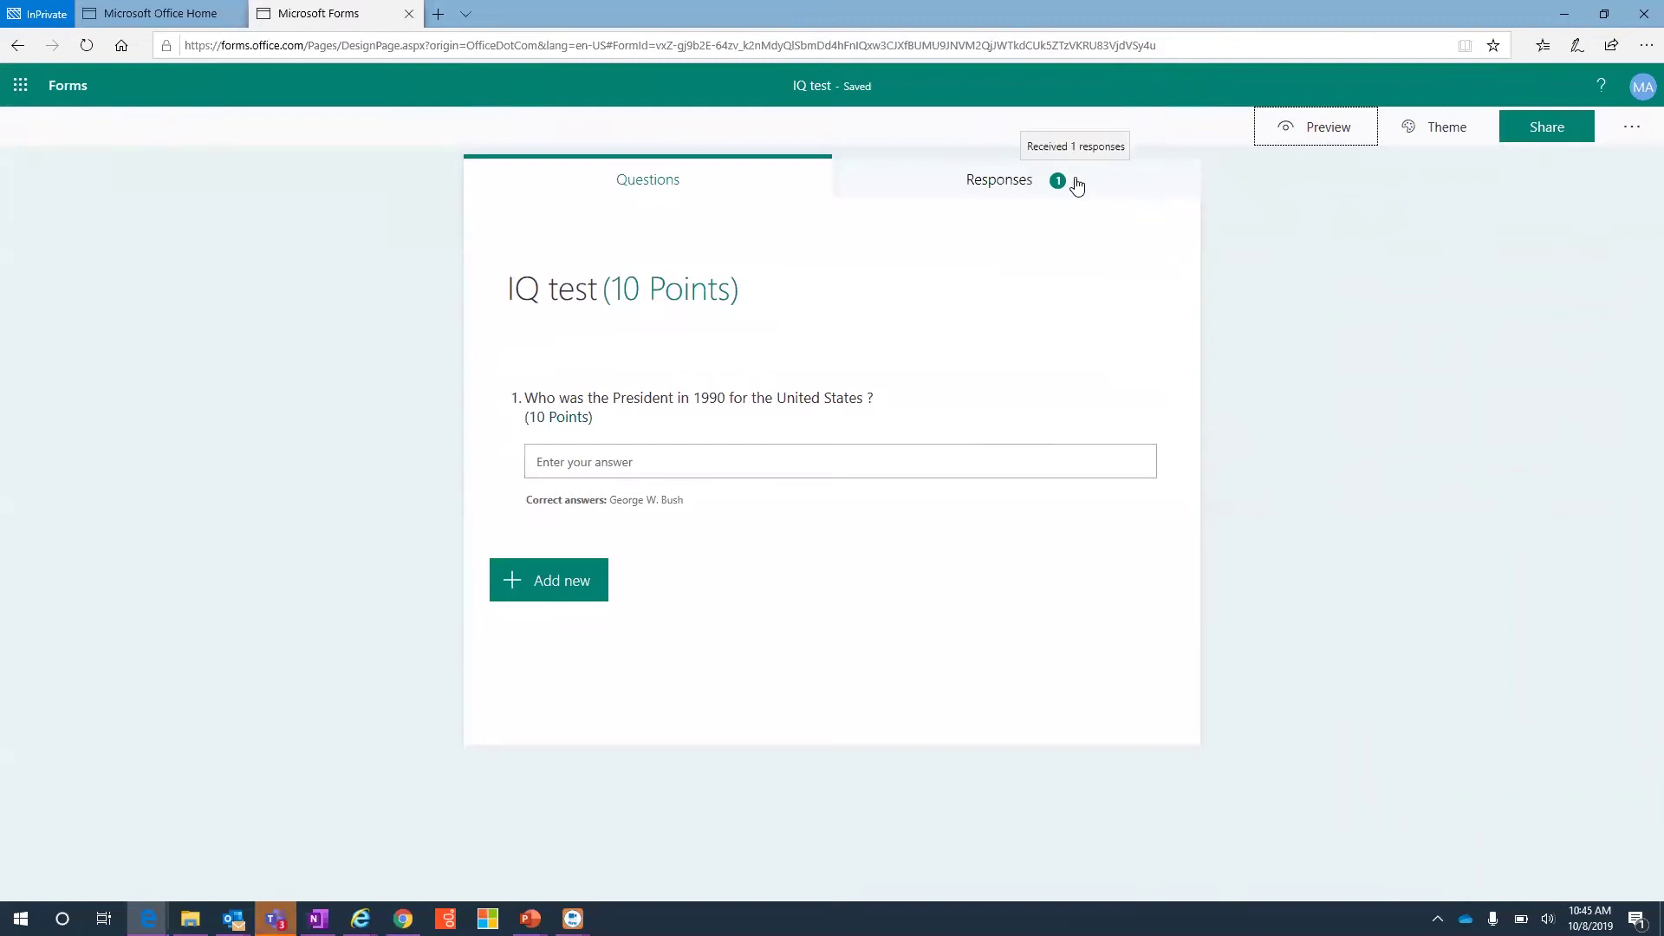
# Review the quiz's settings, snooze the meeting reminder that pops up, and close the quiz
pyautogui.click(1635, 132)
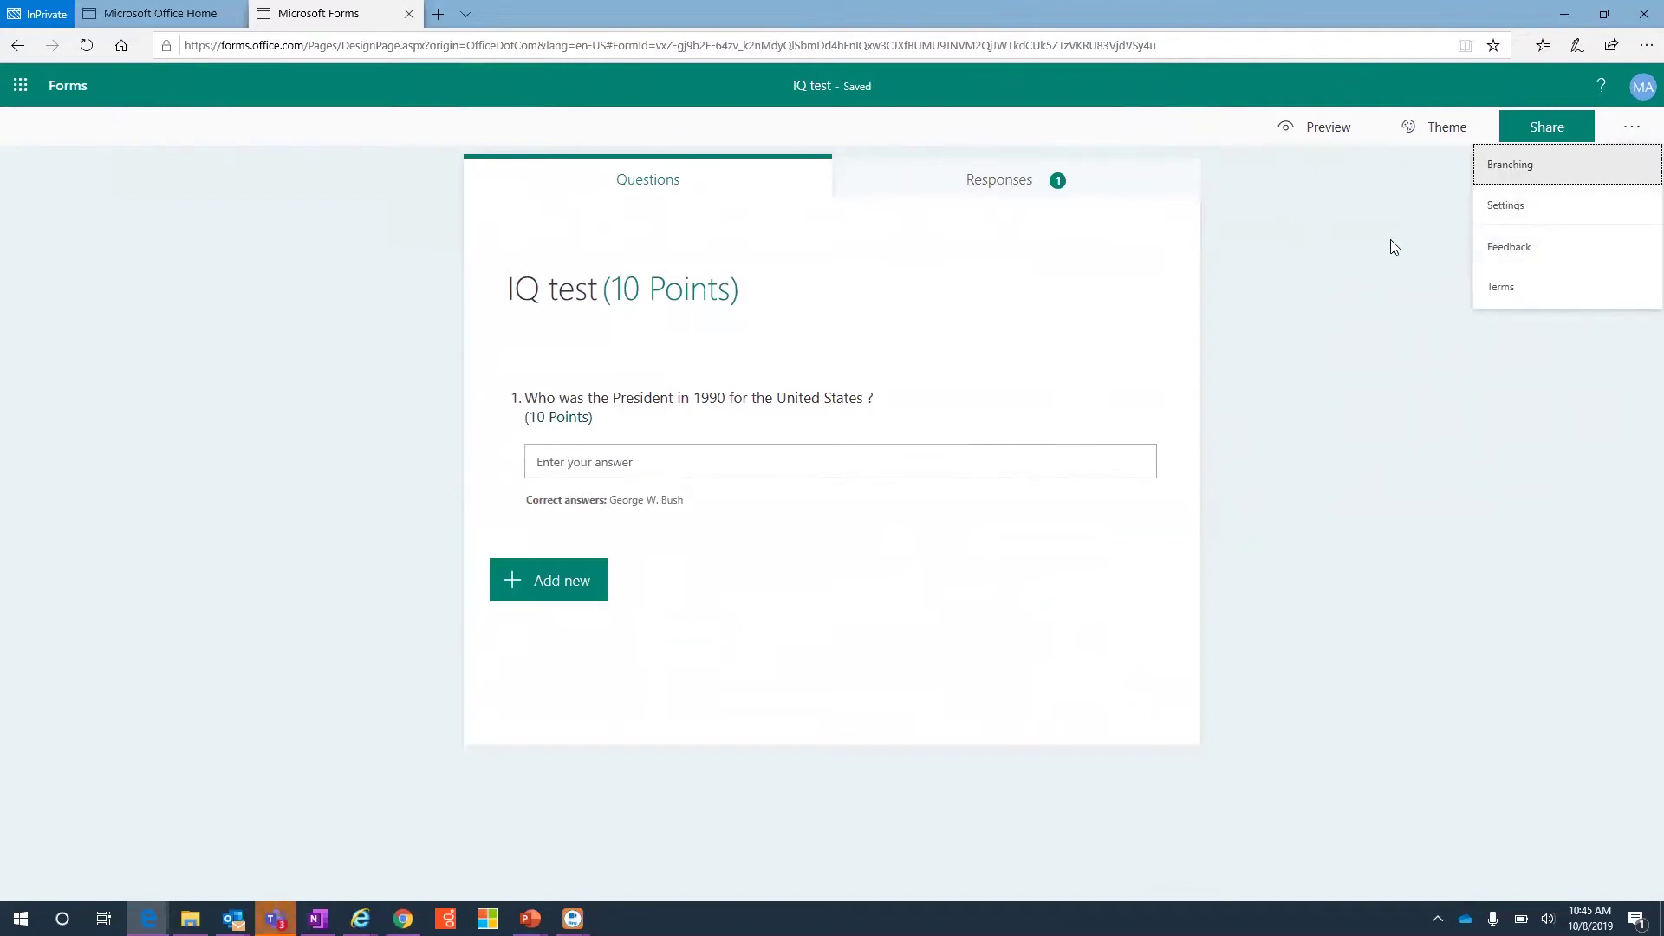
pyautogui.click(1505, 219)
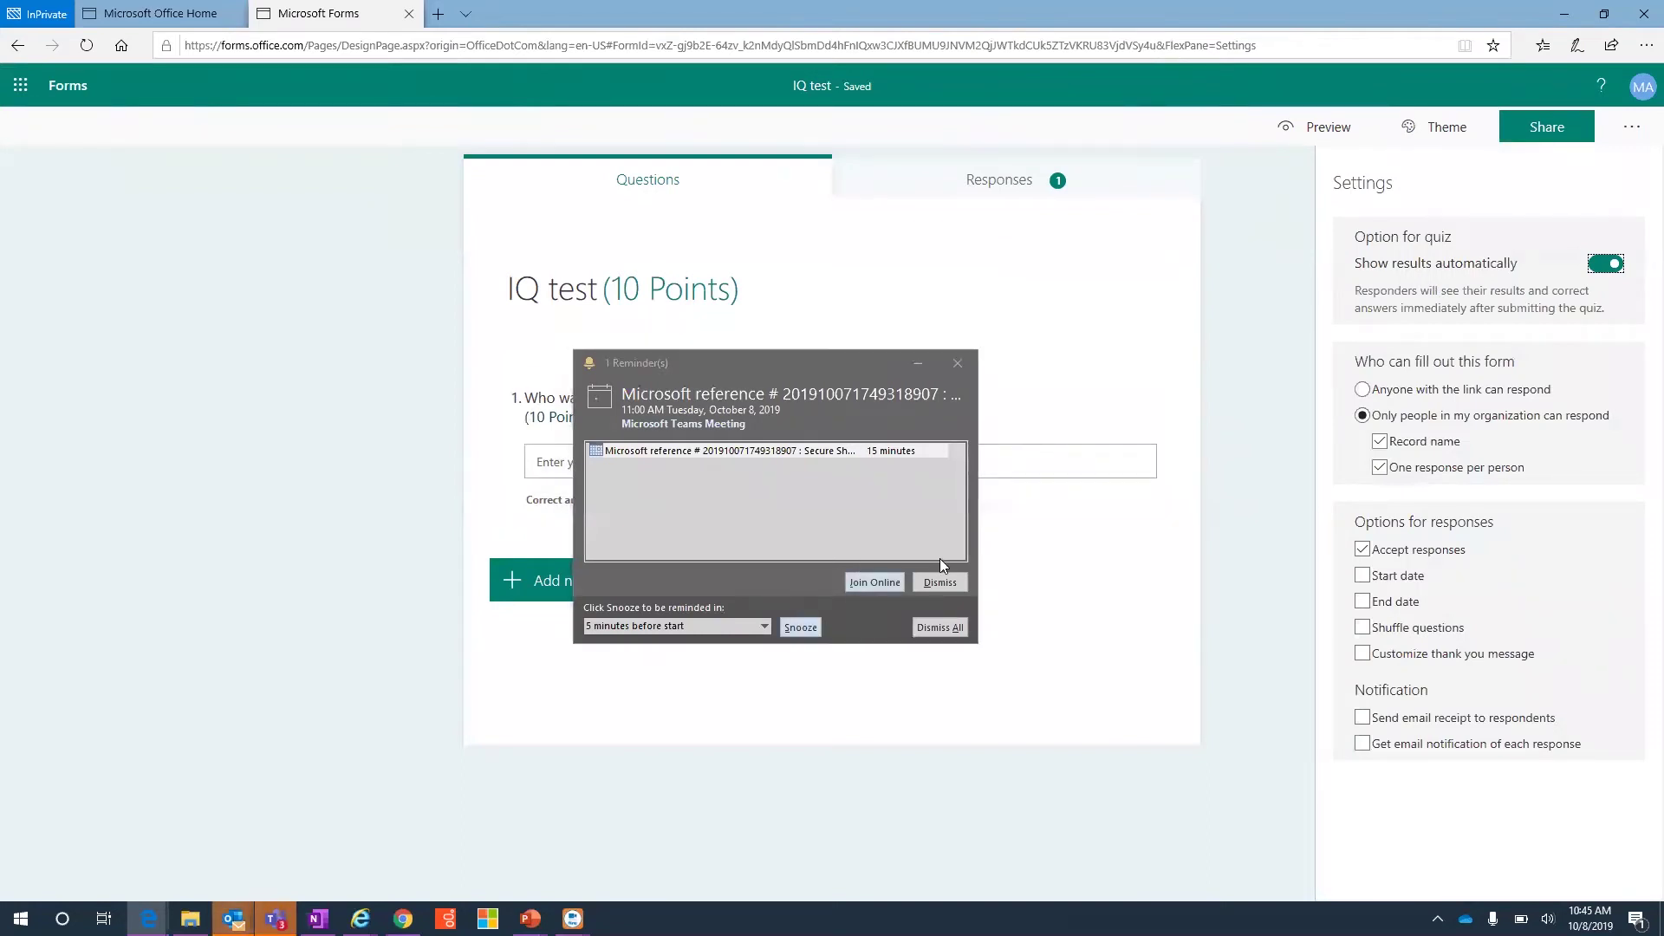
pyautogui.click(800, 628)
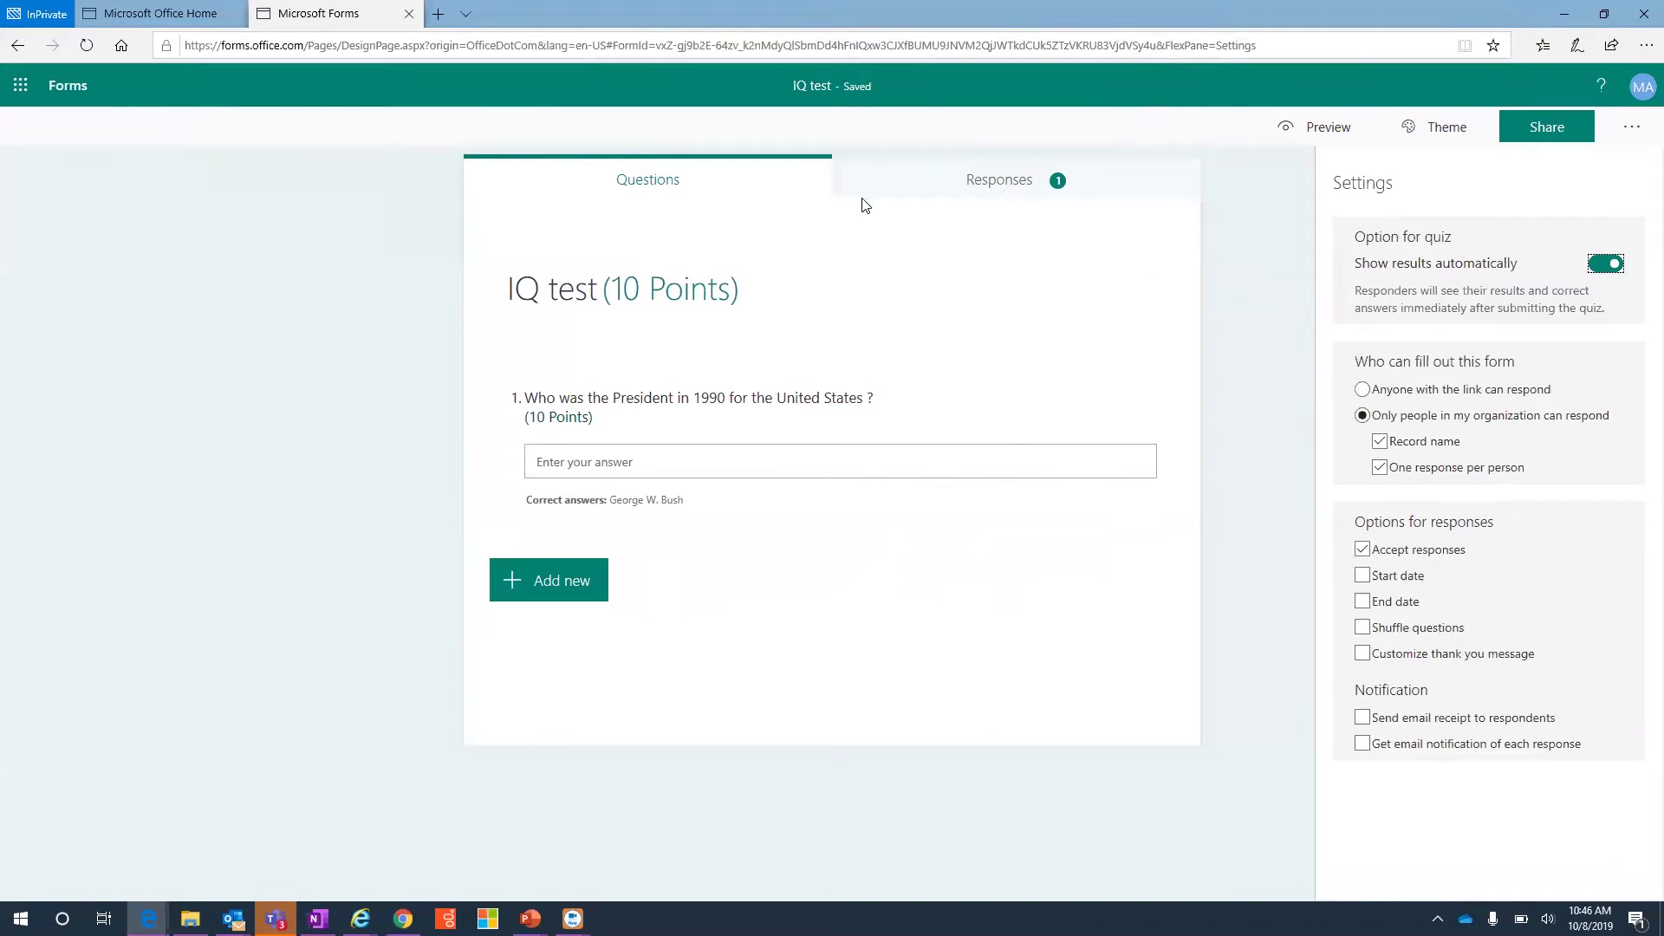
pyautogui.click(409, 15)
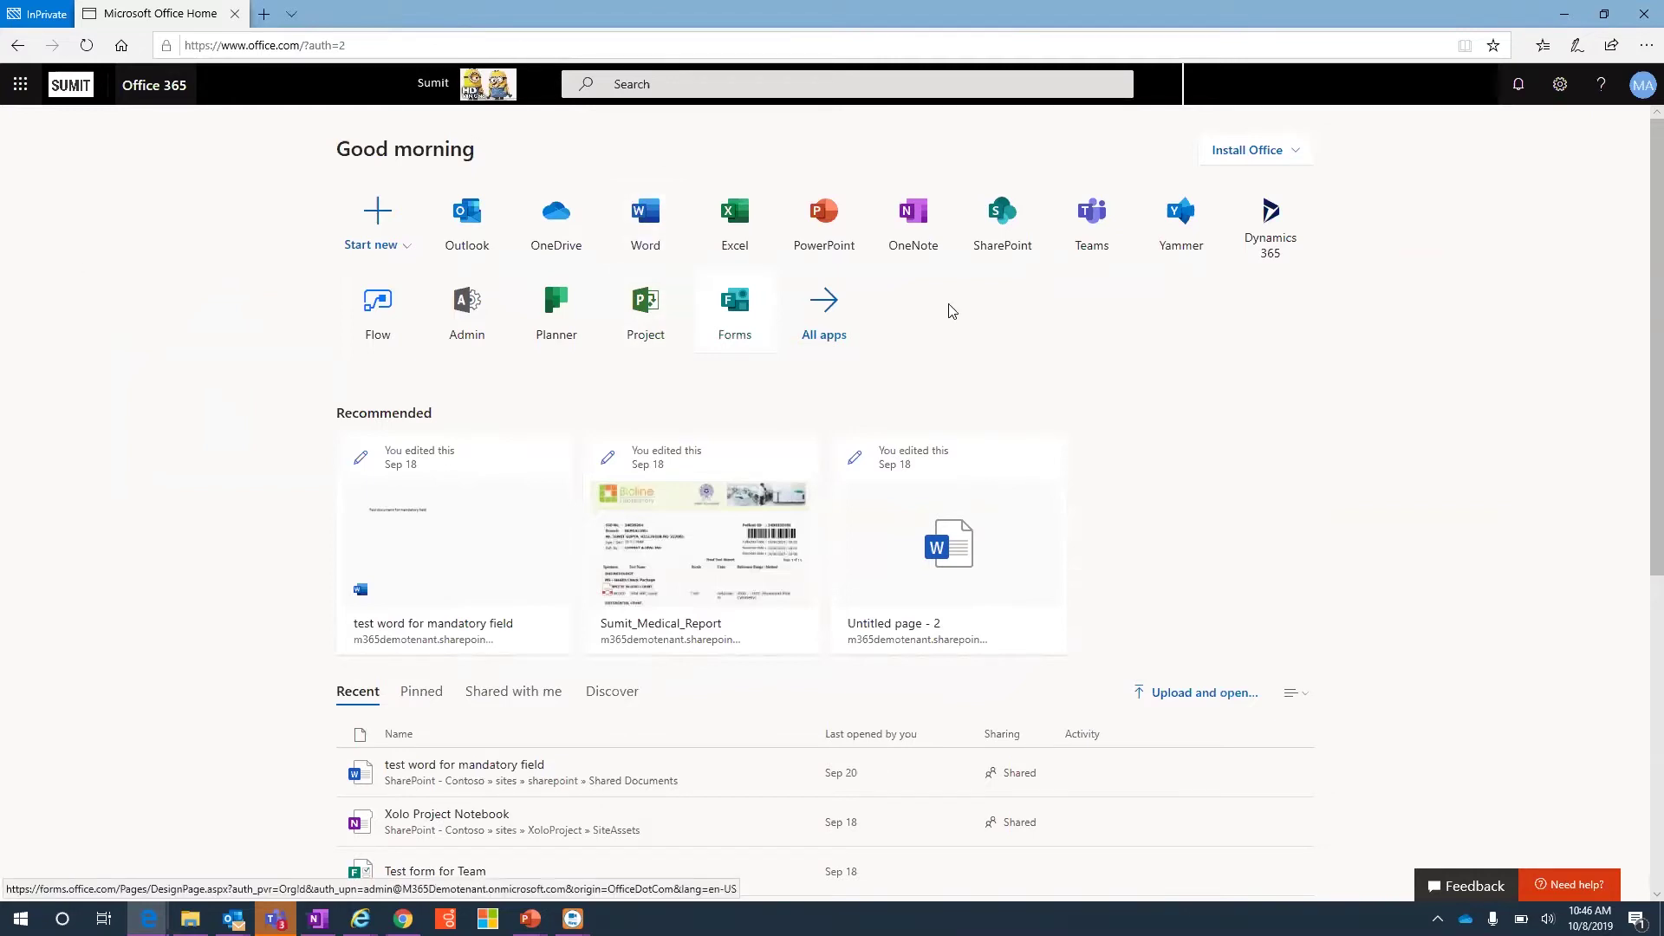
# Open the Case Management list on the site named SharePoint, starting from the Office home page
pyautogui.click(1019, 236)
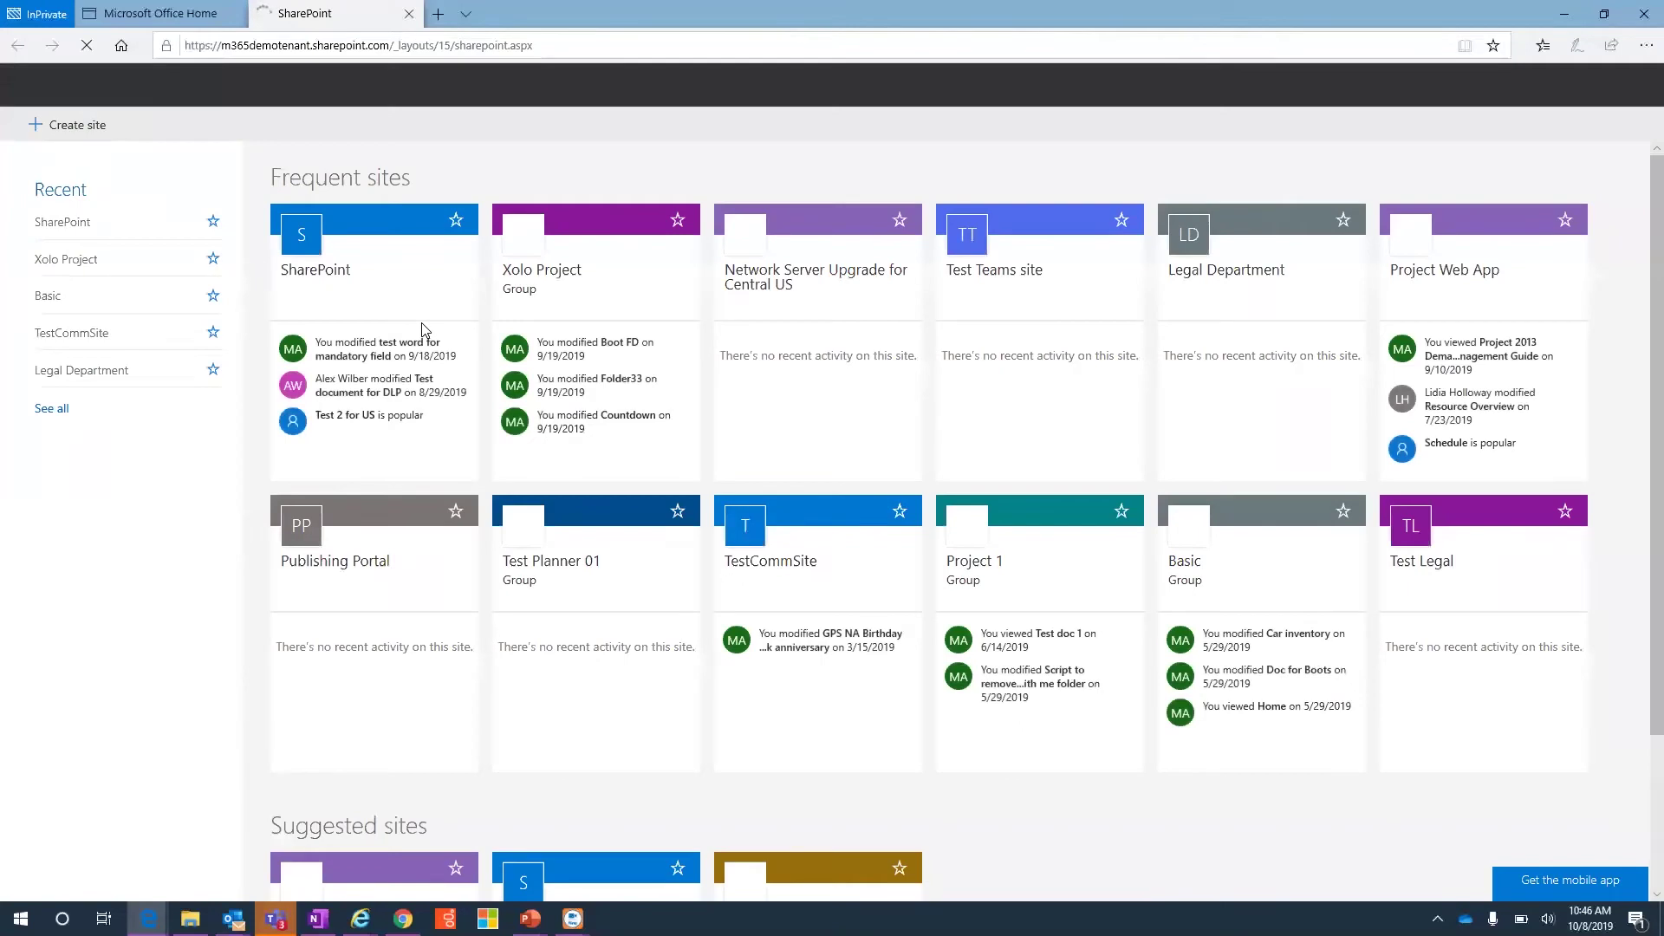
pyautogui.click(71, 224)
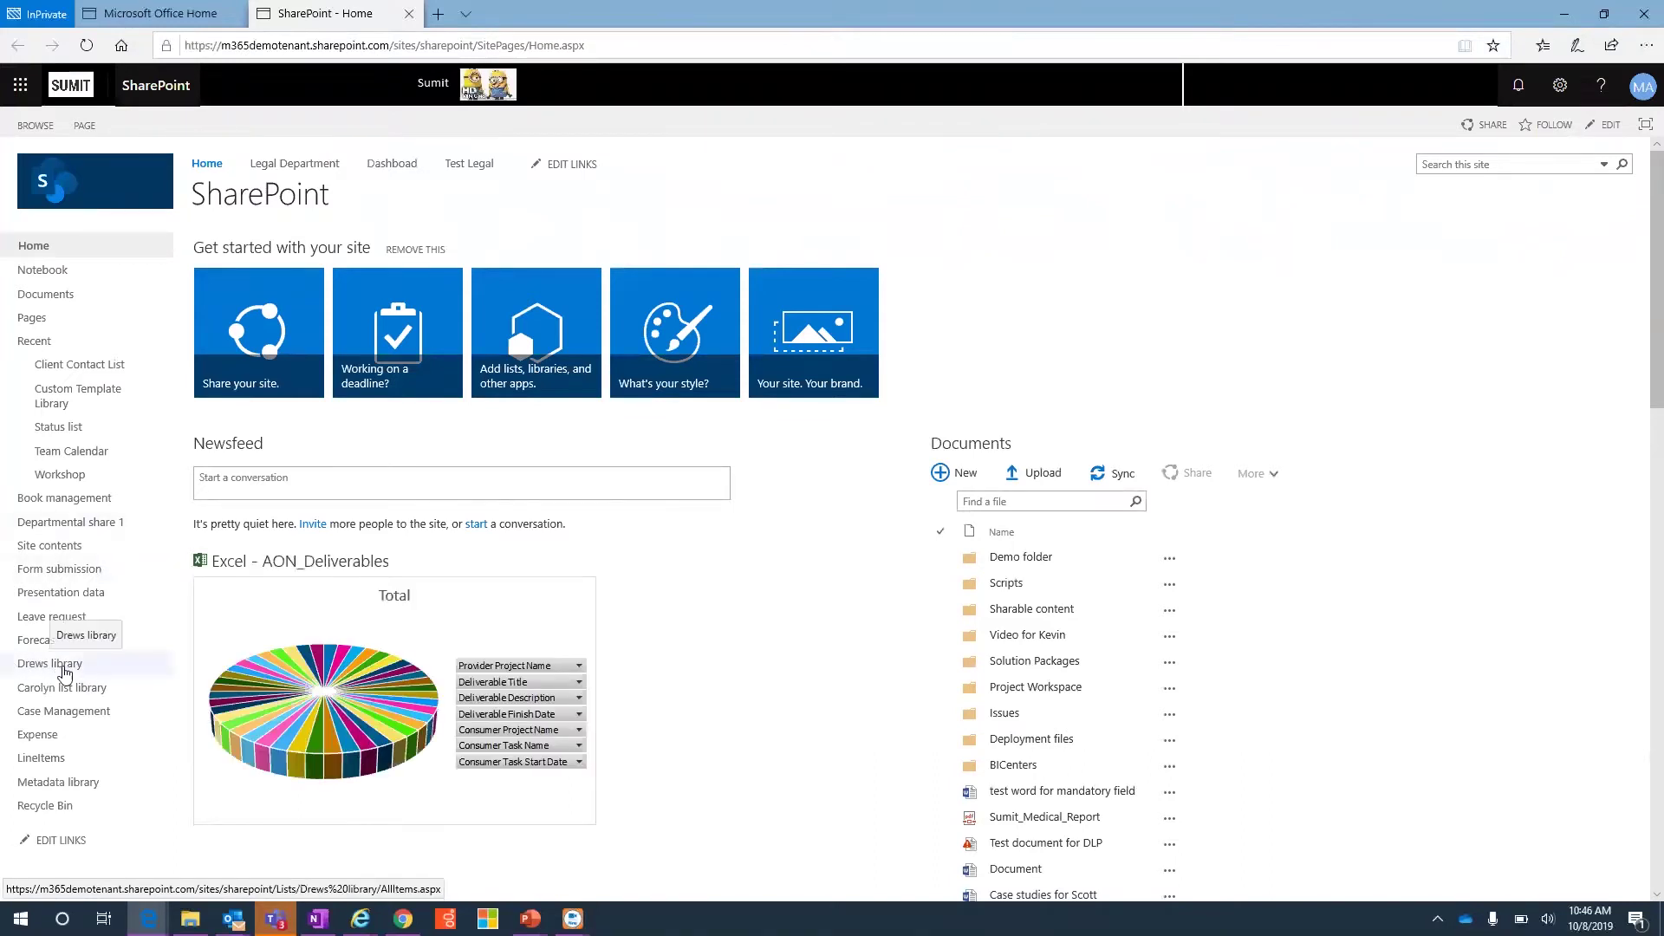
pyautogui.click(40, 714)
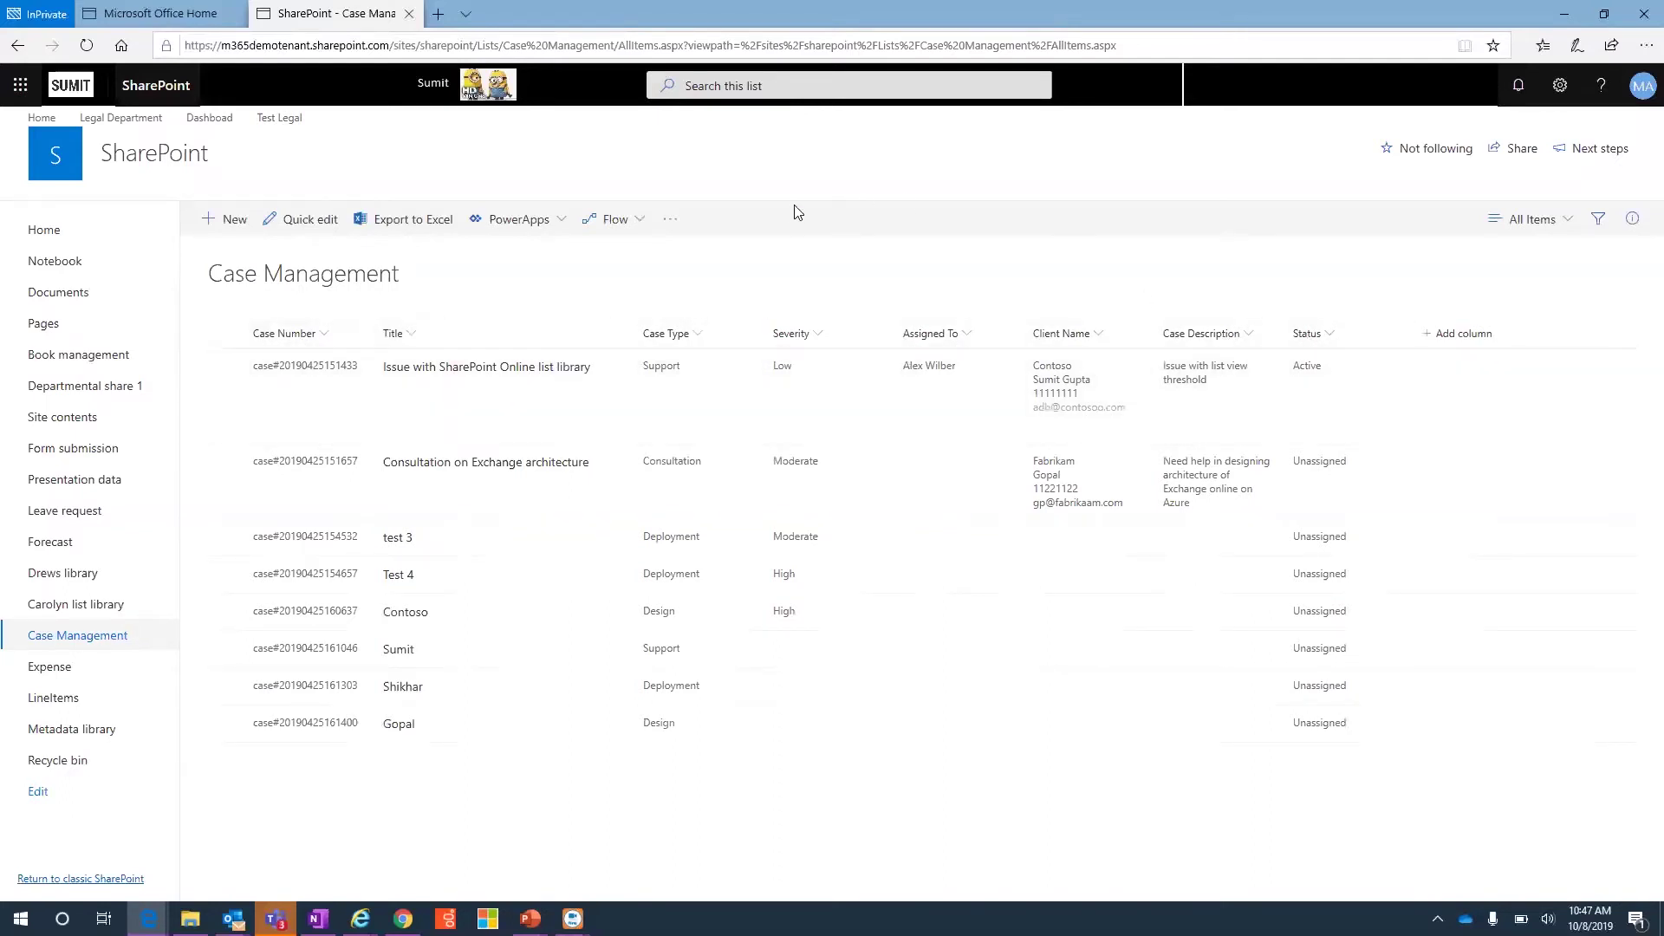
# Look at the list's PowerApps options and its default new item form, and leave the form without saving
pyautogui.click(561, 222)
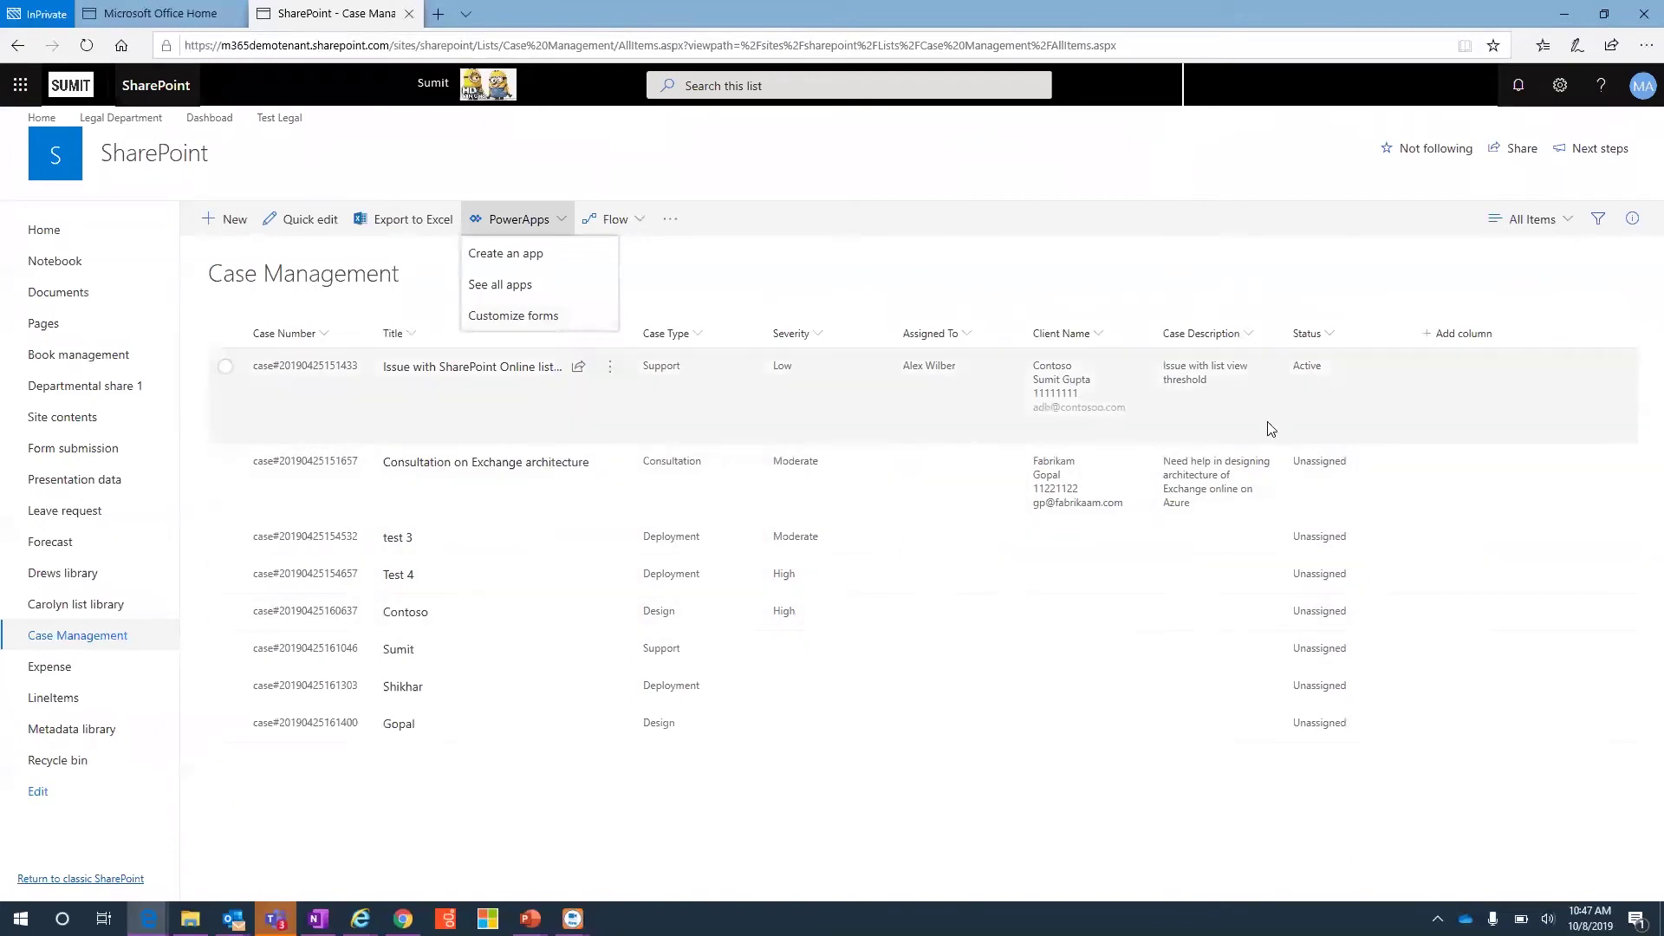
pyautogui.click(718, 276)
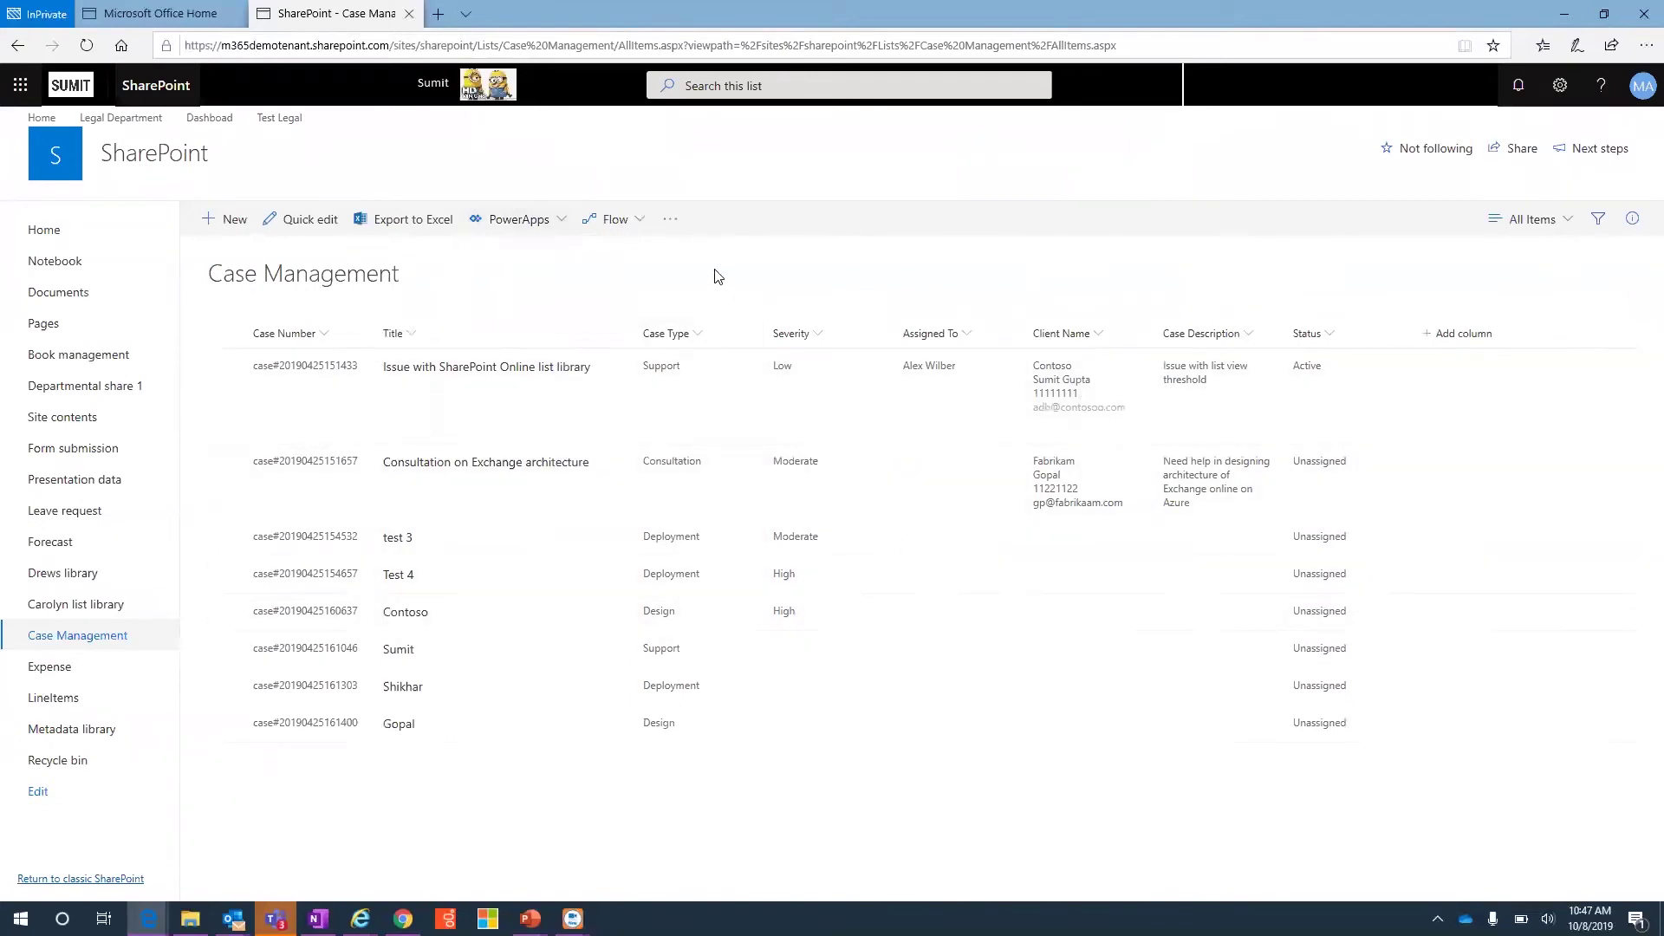
pyautogui.click(225, 219)
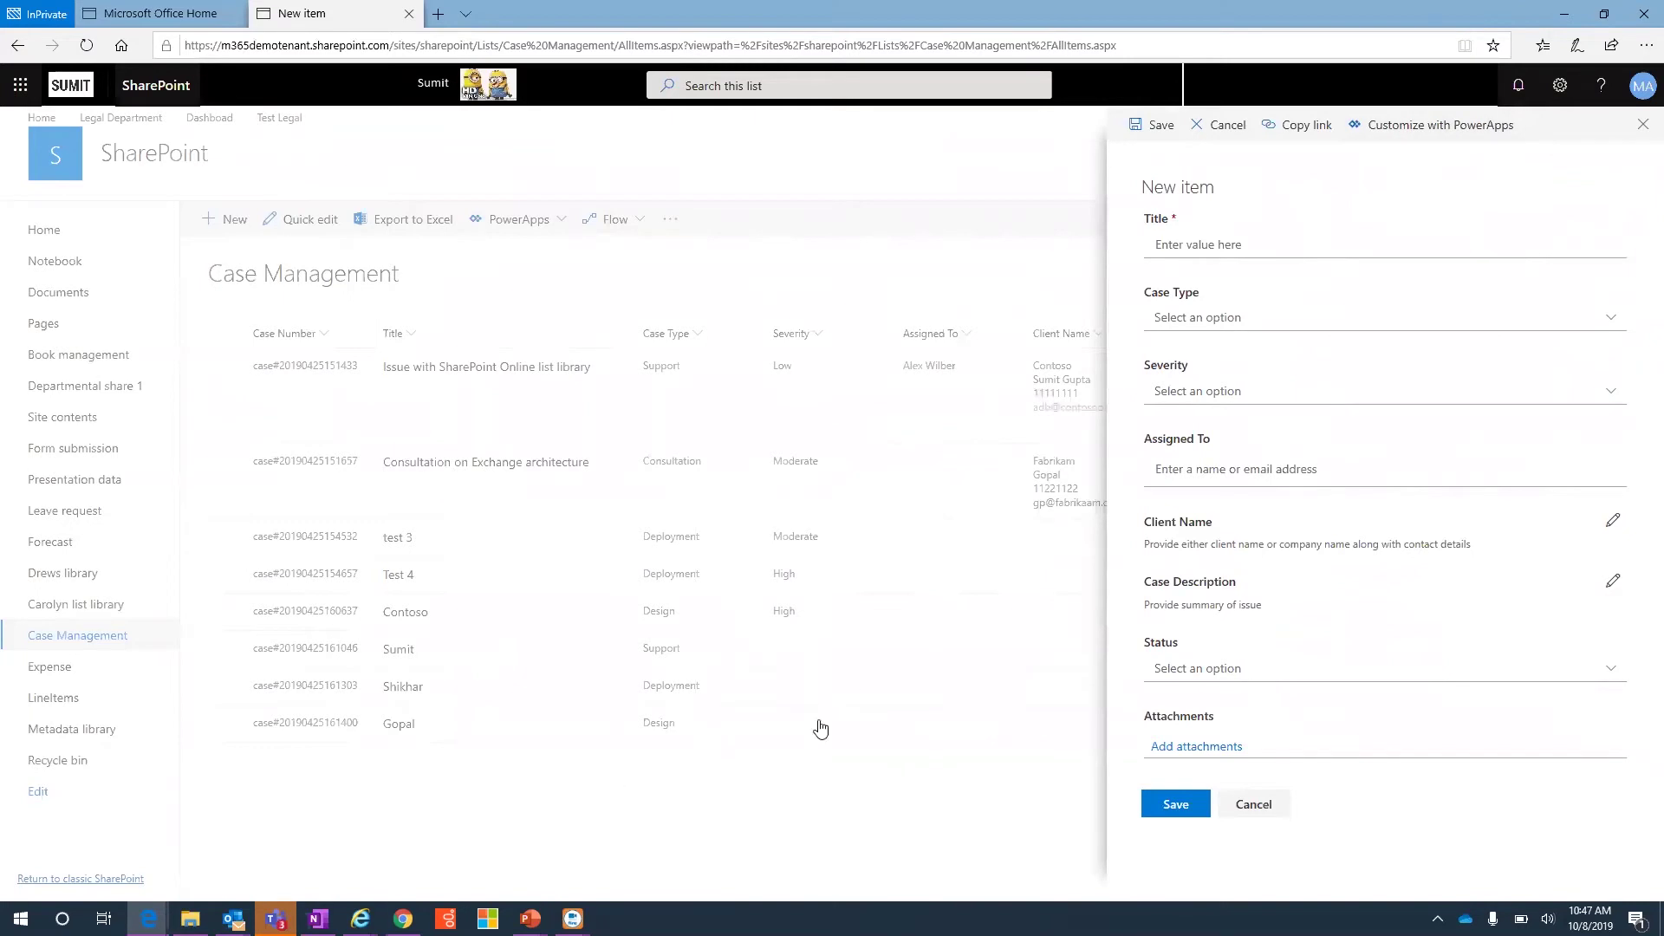
pyautogui.click(1254, 805)
# Create a PowerApps app named "Case Management" from the list
pyautogui.click(546, 226)
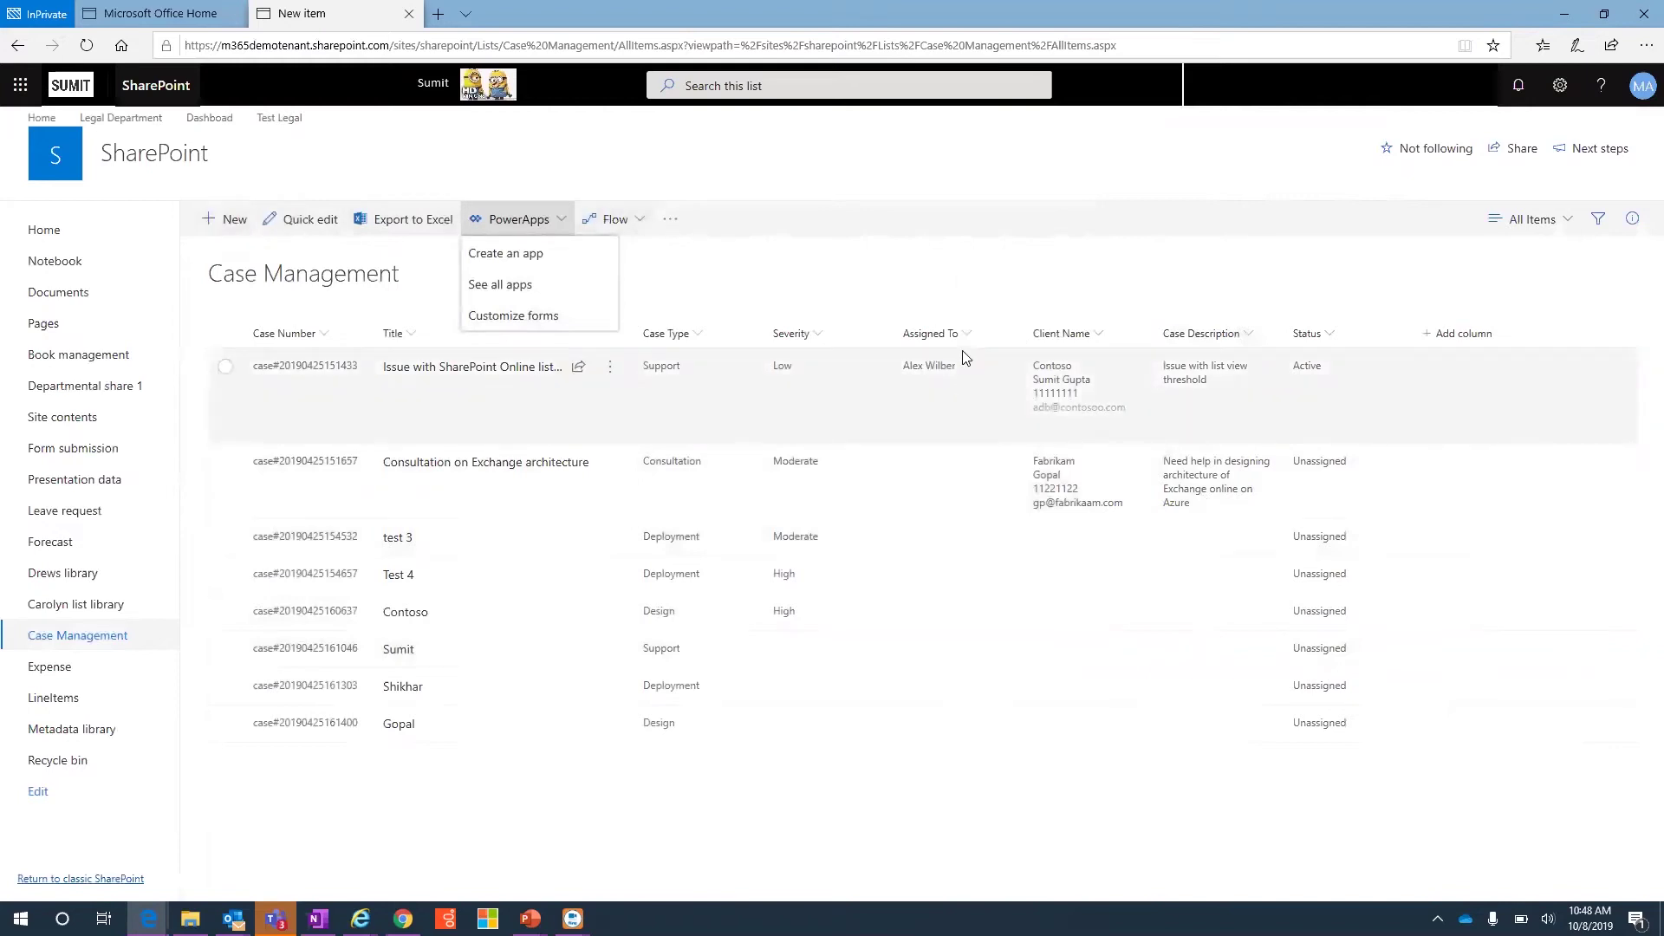
pyautogui.click(539, 258)
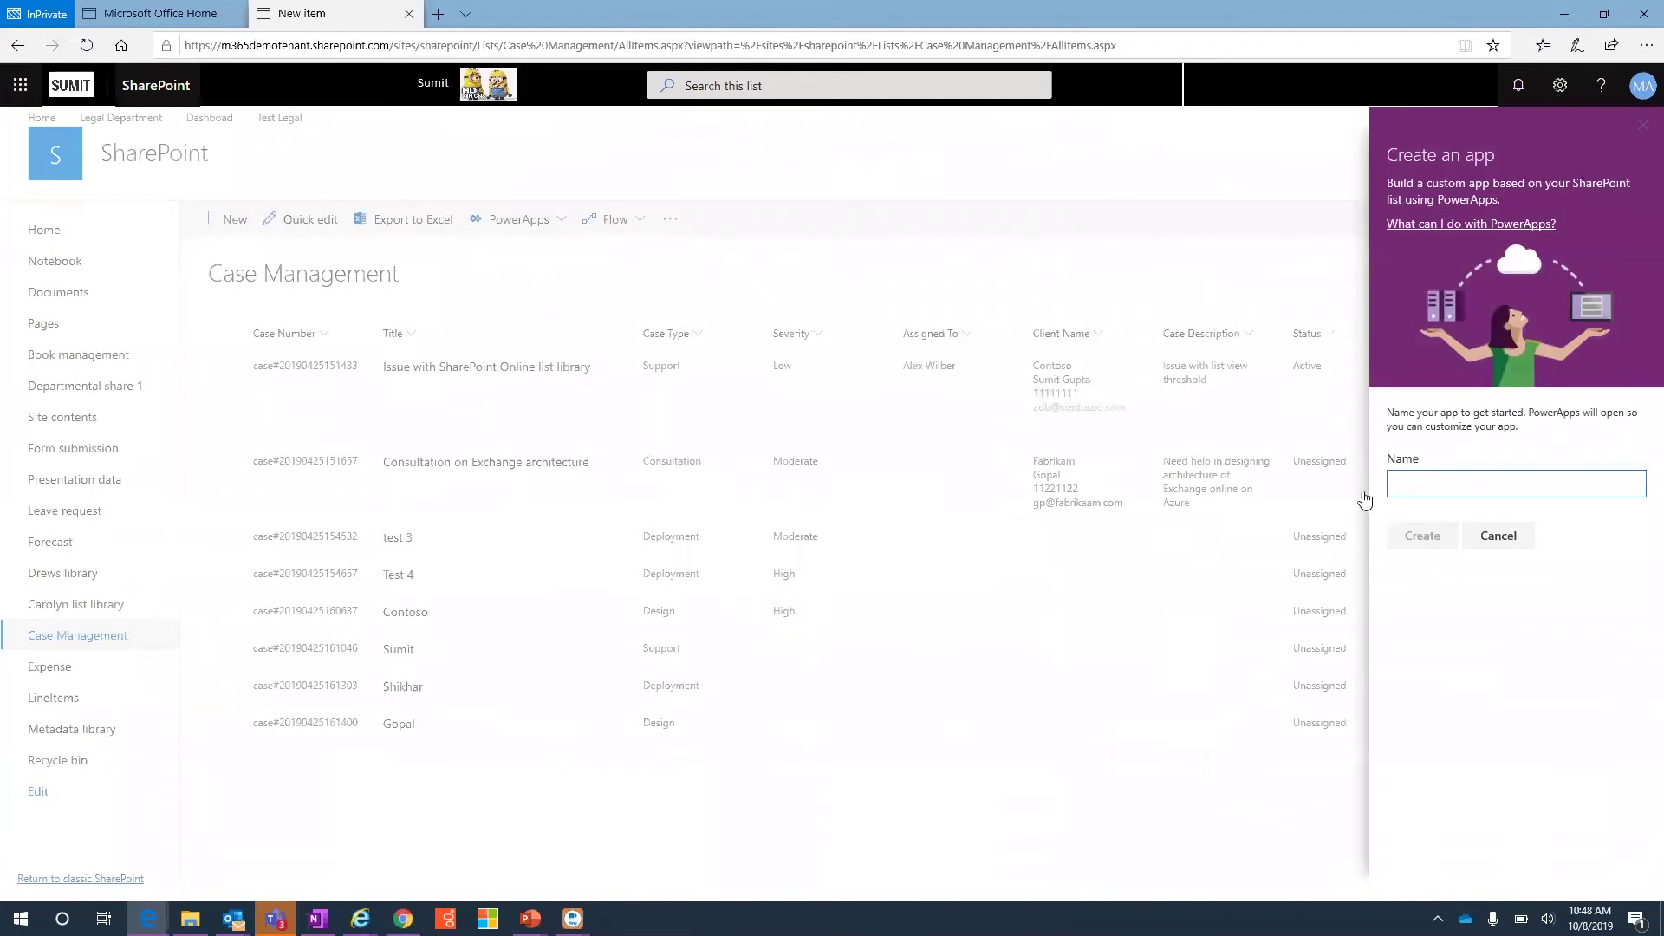
pyautogui.write('Case Management')
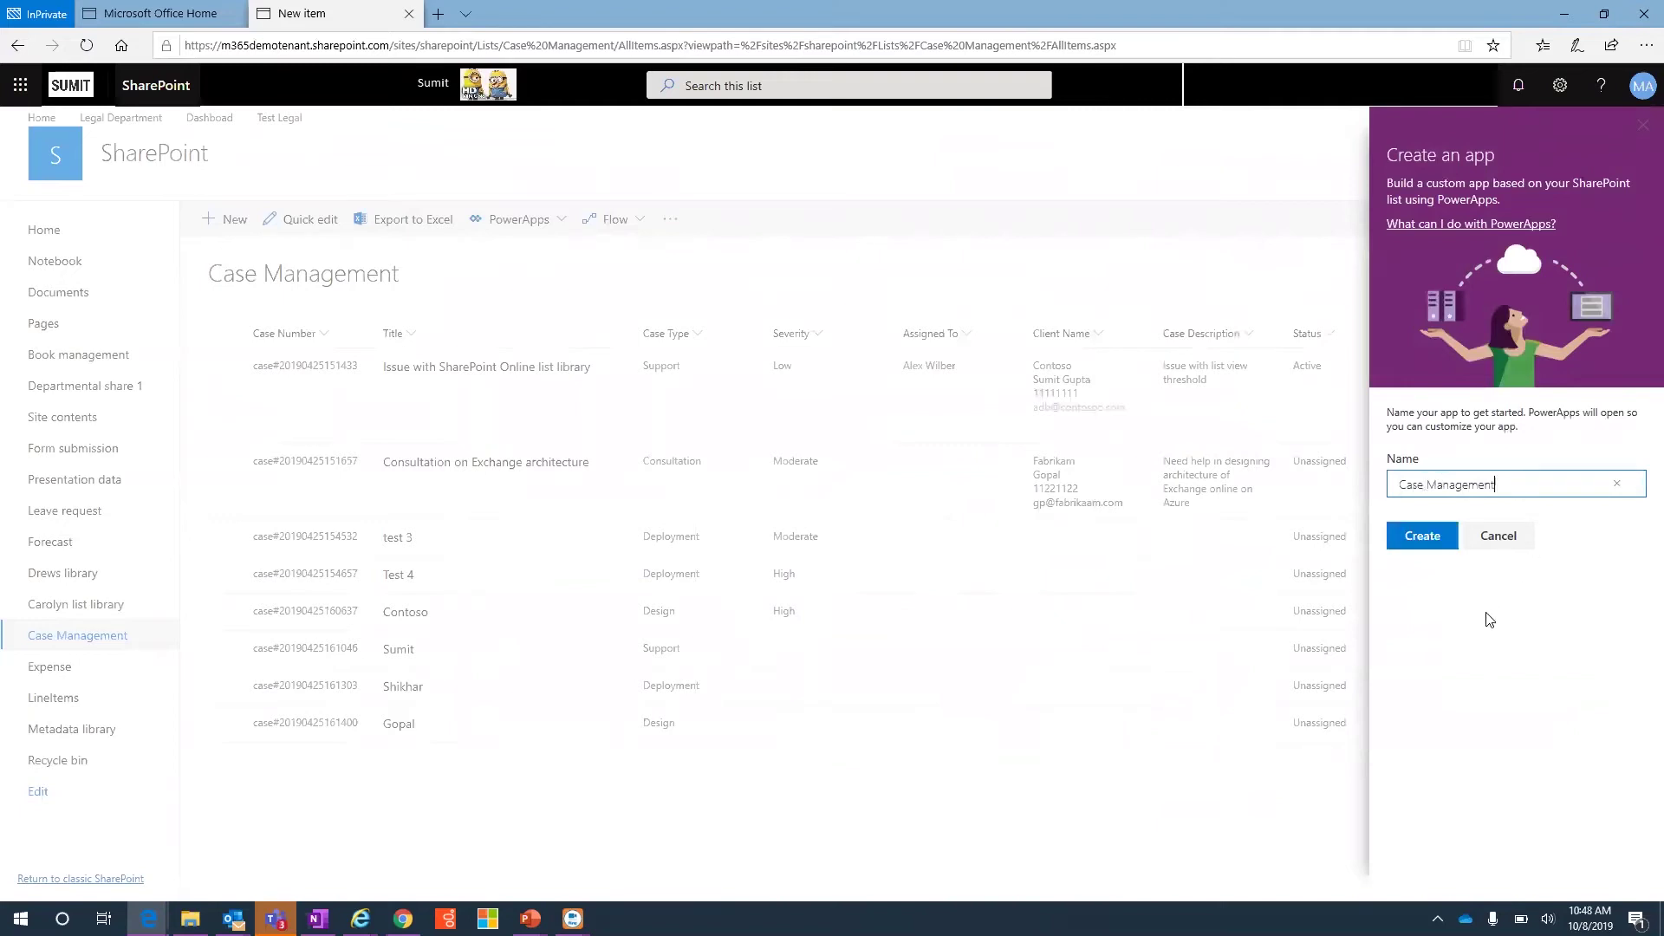
pyautogui.click(1424, 537)
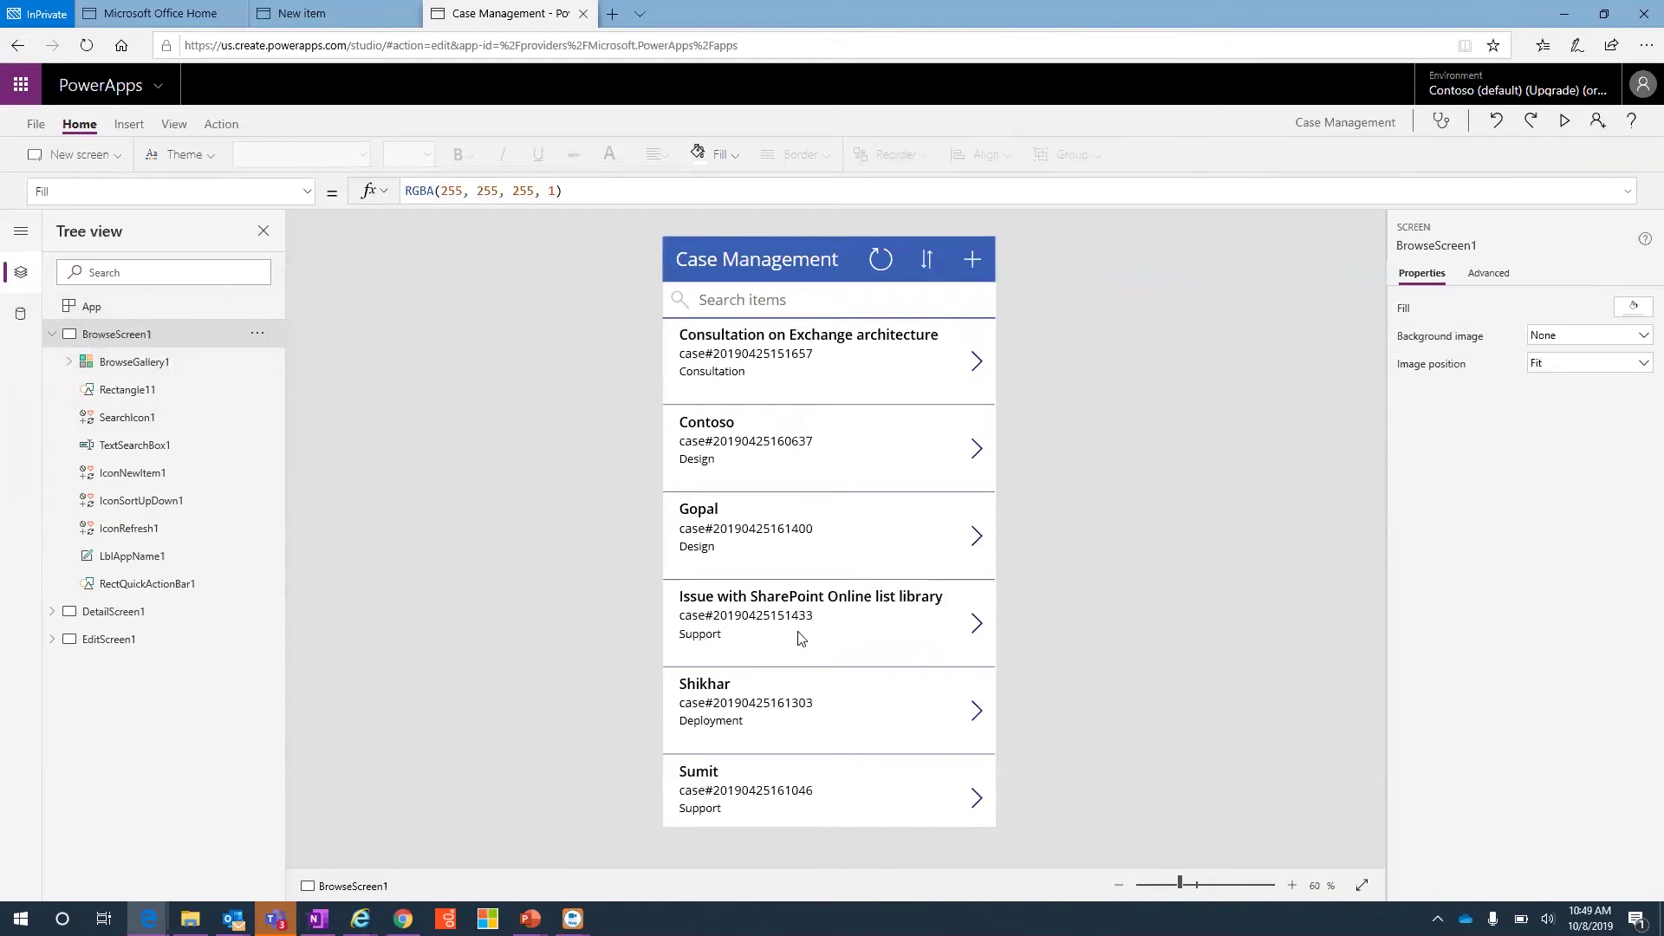
# Examine the app's browse, detail and edit screens, including the search box on the browse screen
pyautogui.click(735, 300)
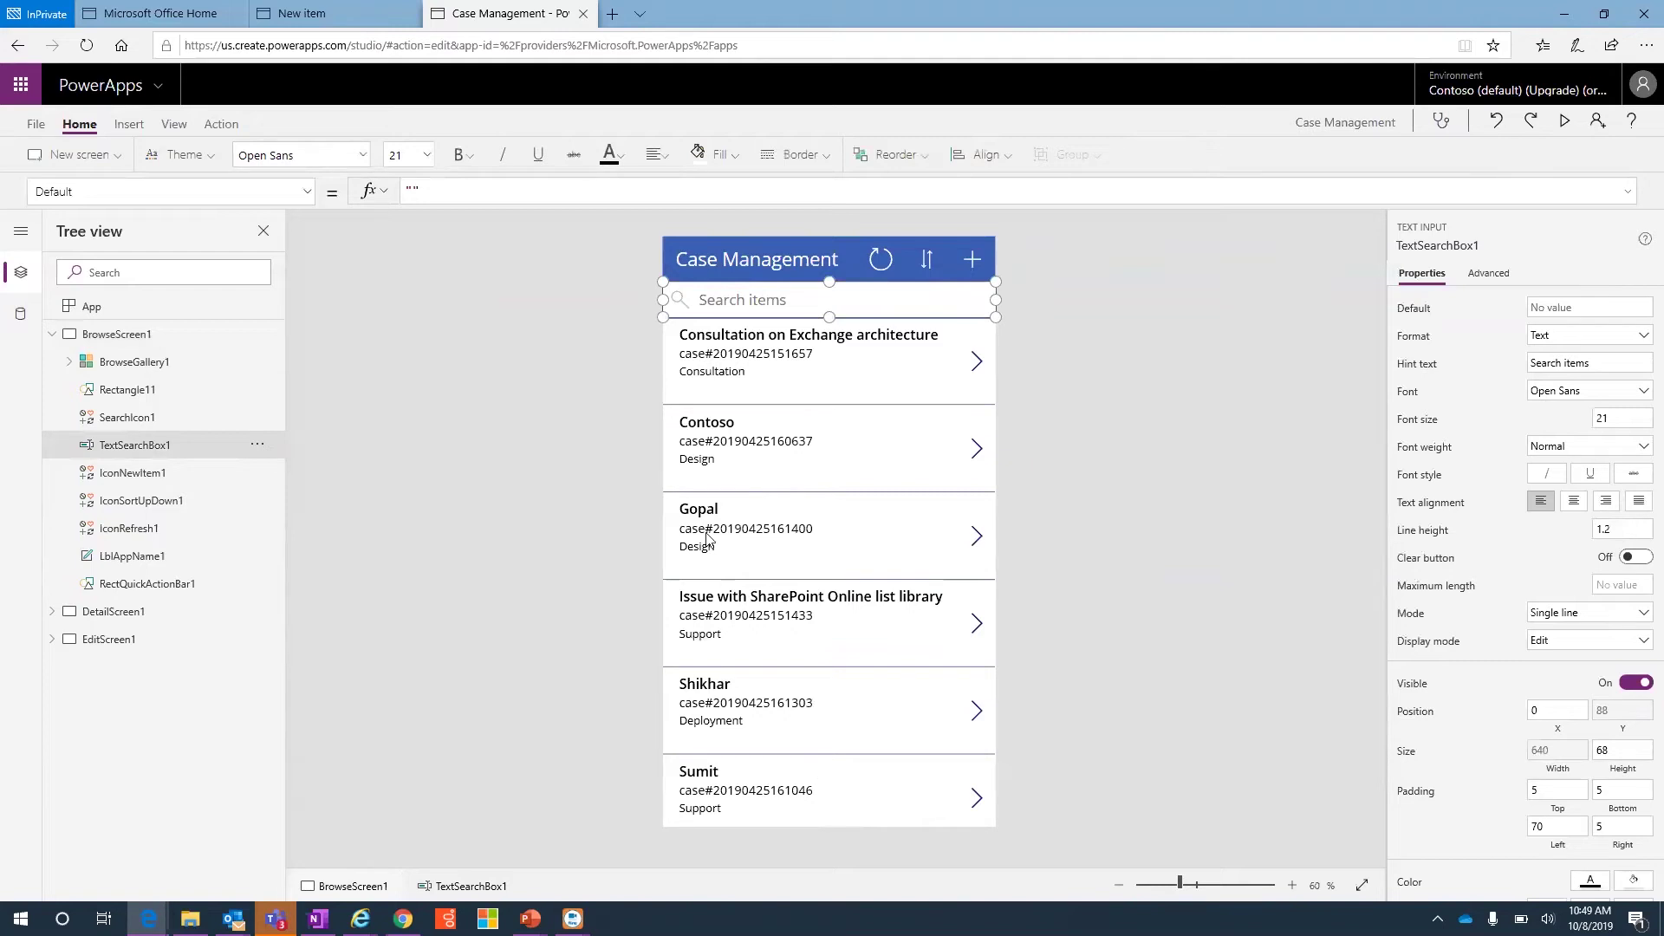
pyautogui.click(51, 613)
pyautogui.click(113, 613)
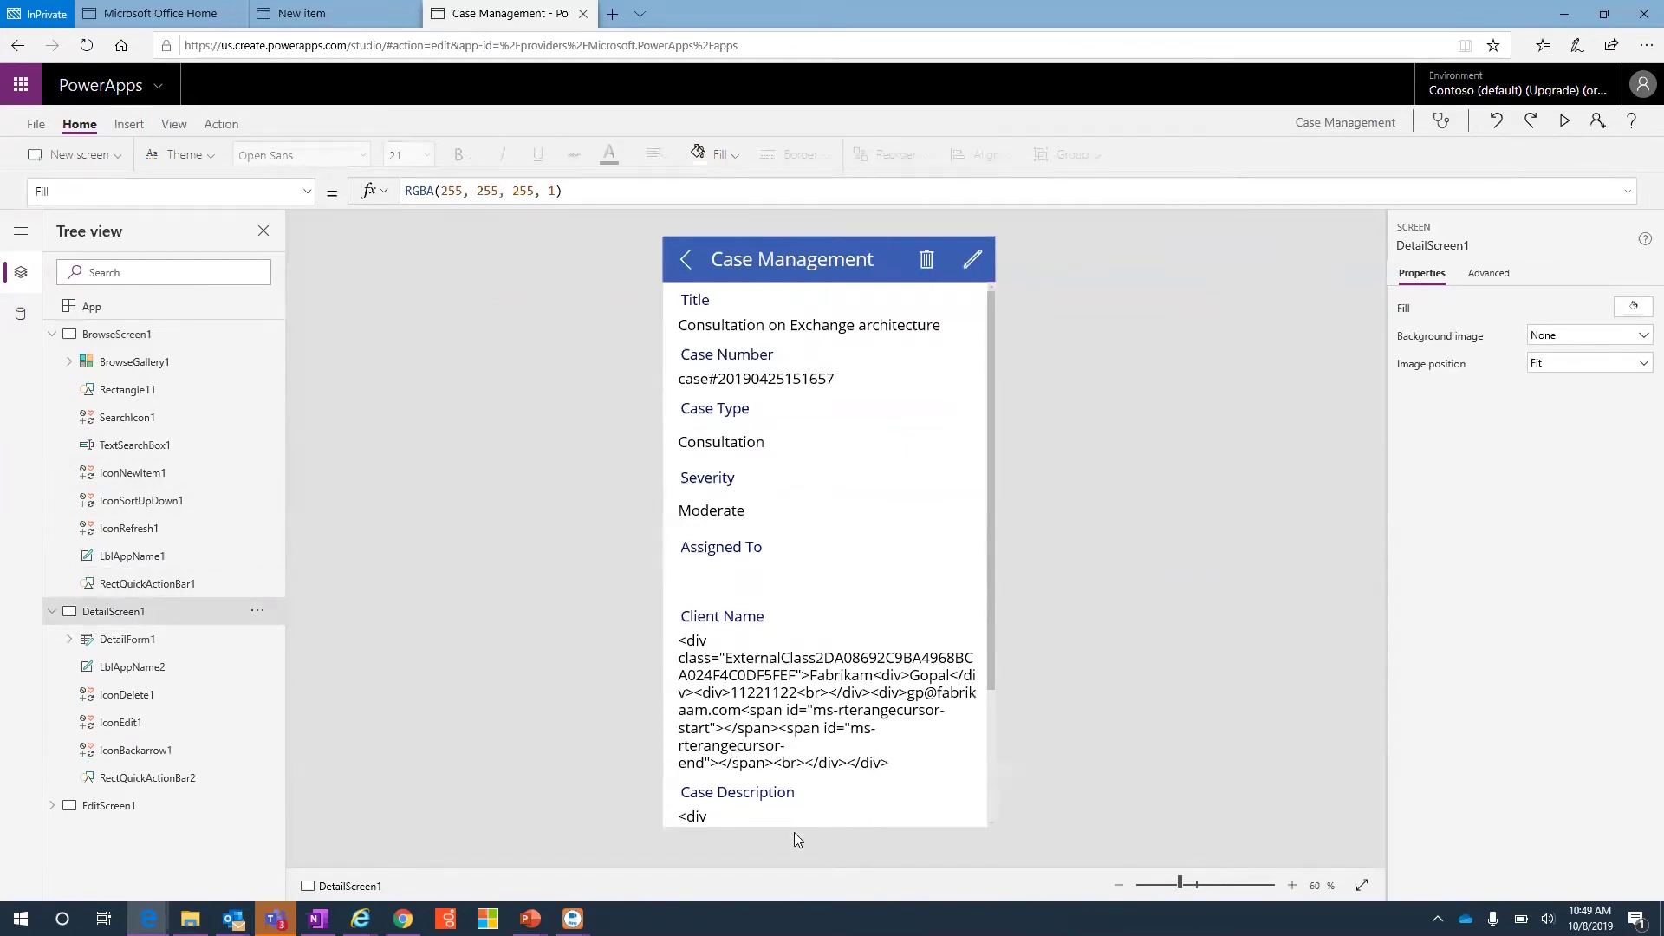
pyautogui.click(108, 807)
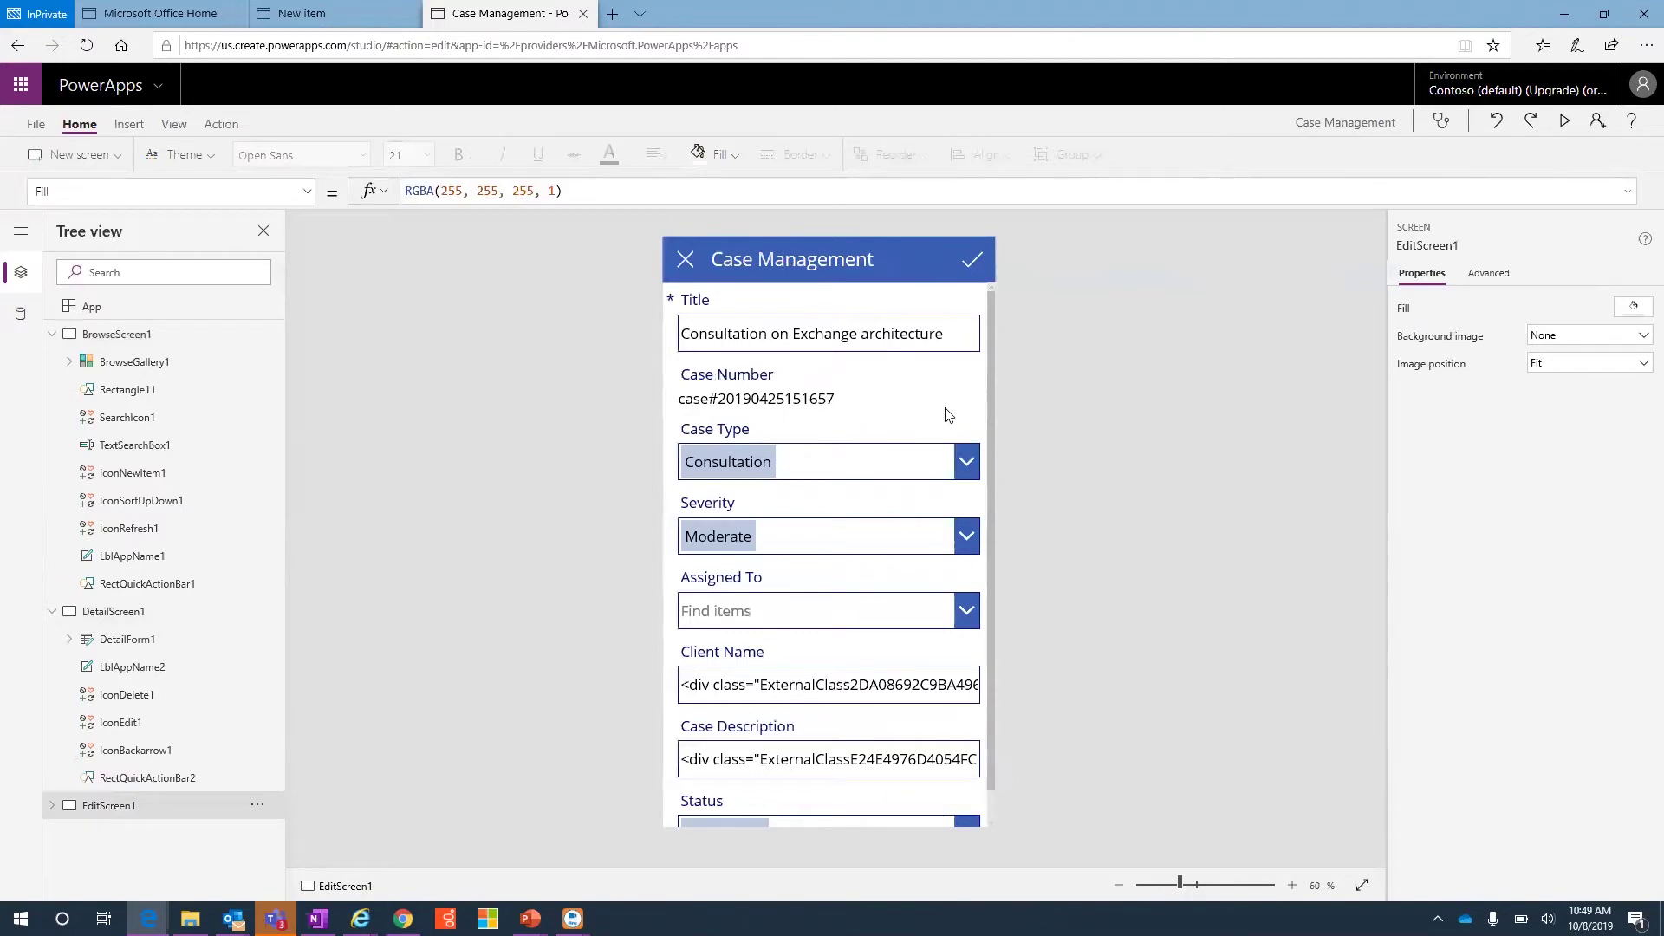
pyautogui.click(122, 338)
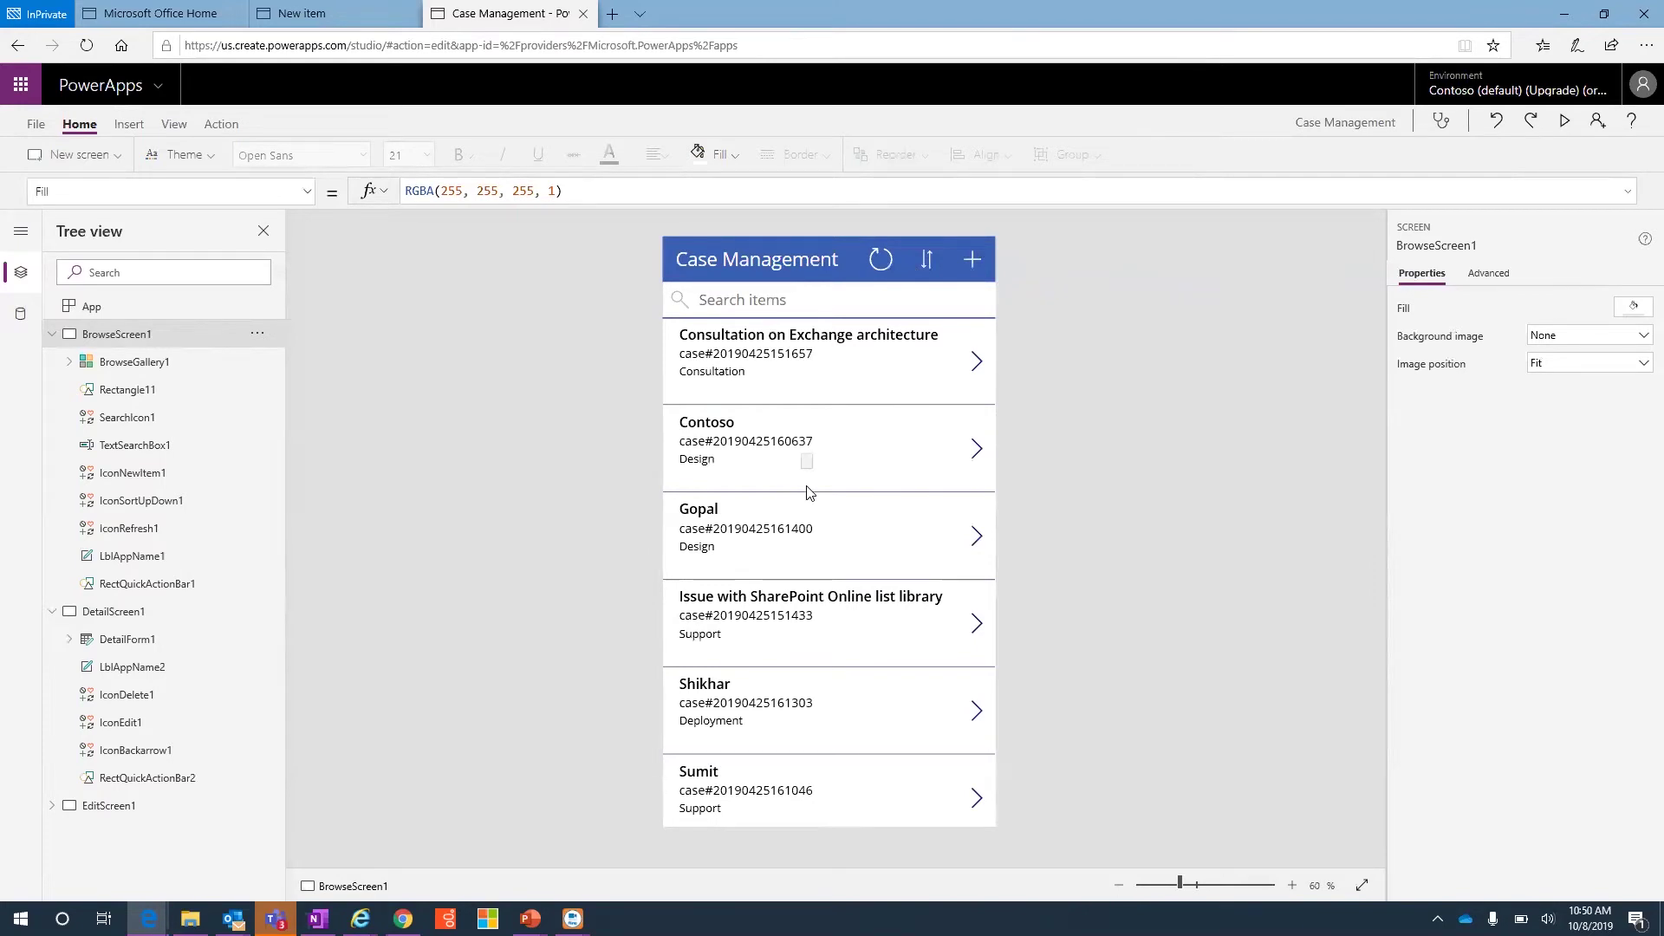
pyautogui.click(103, 617)
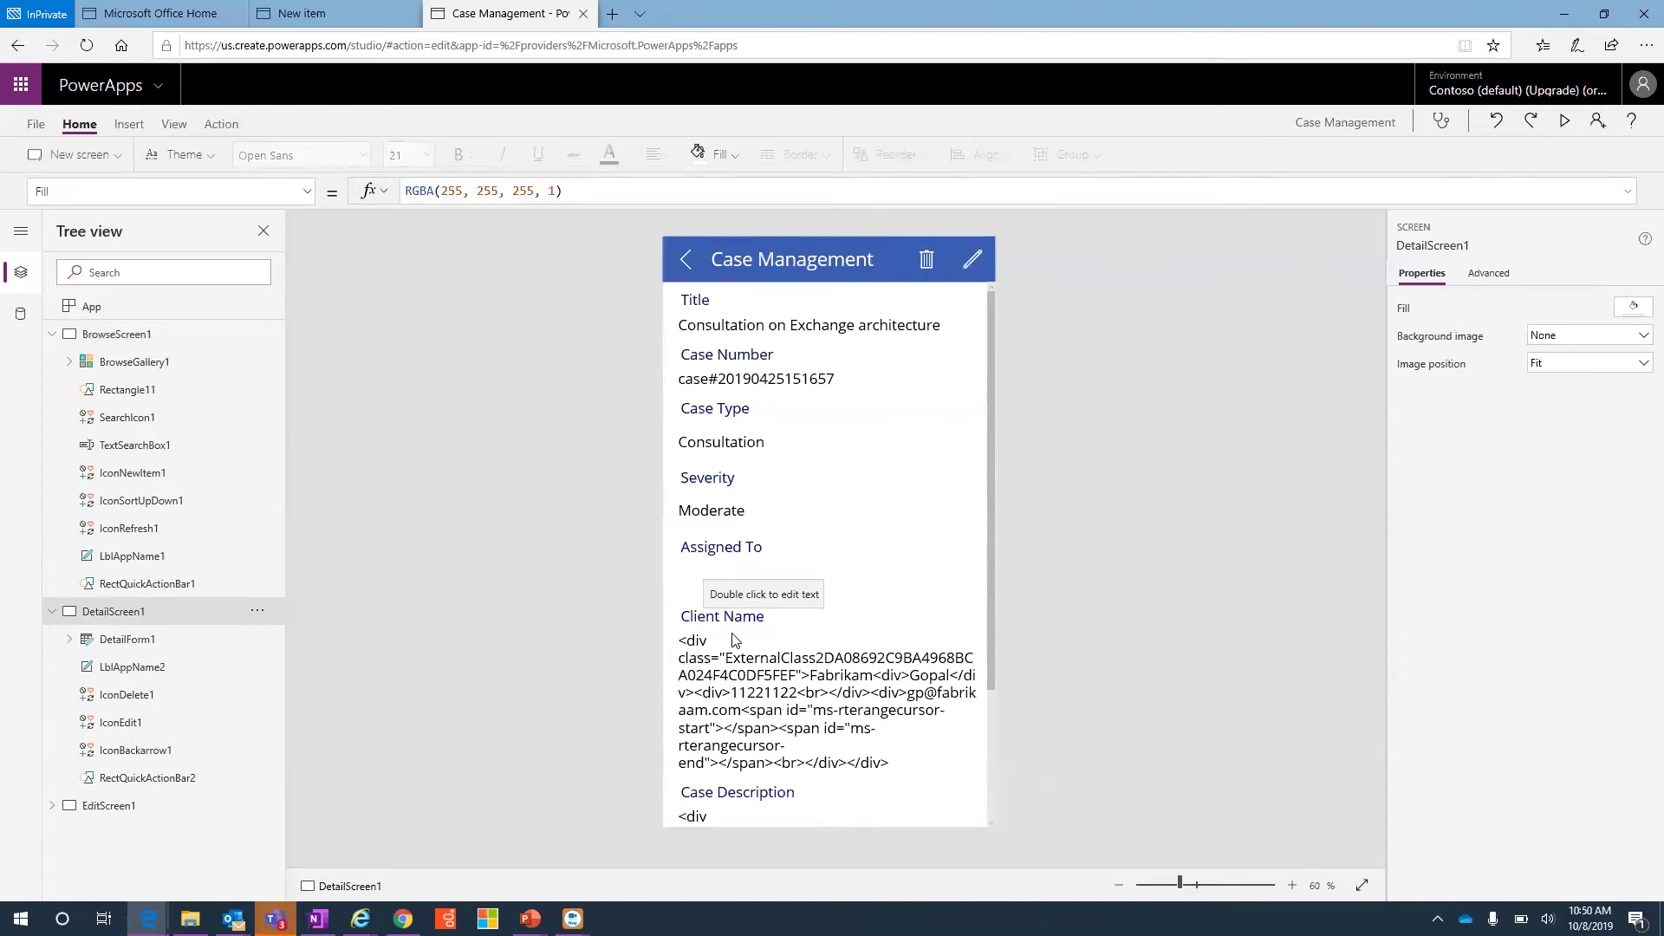
pyautogui.click(104, 808)
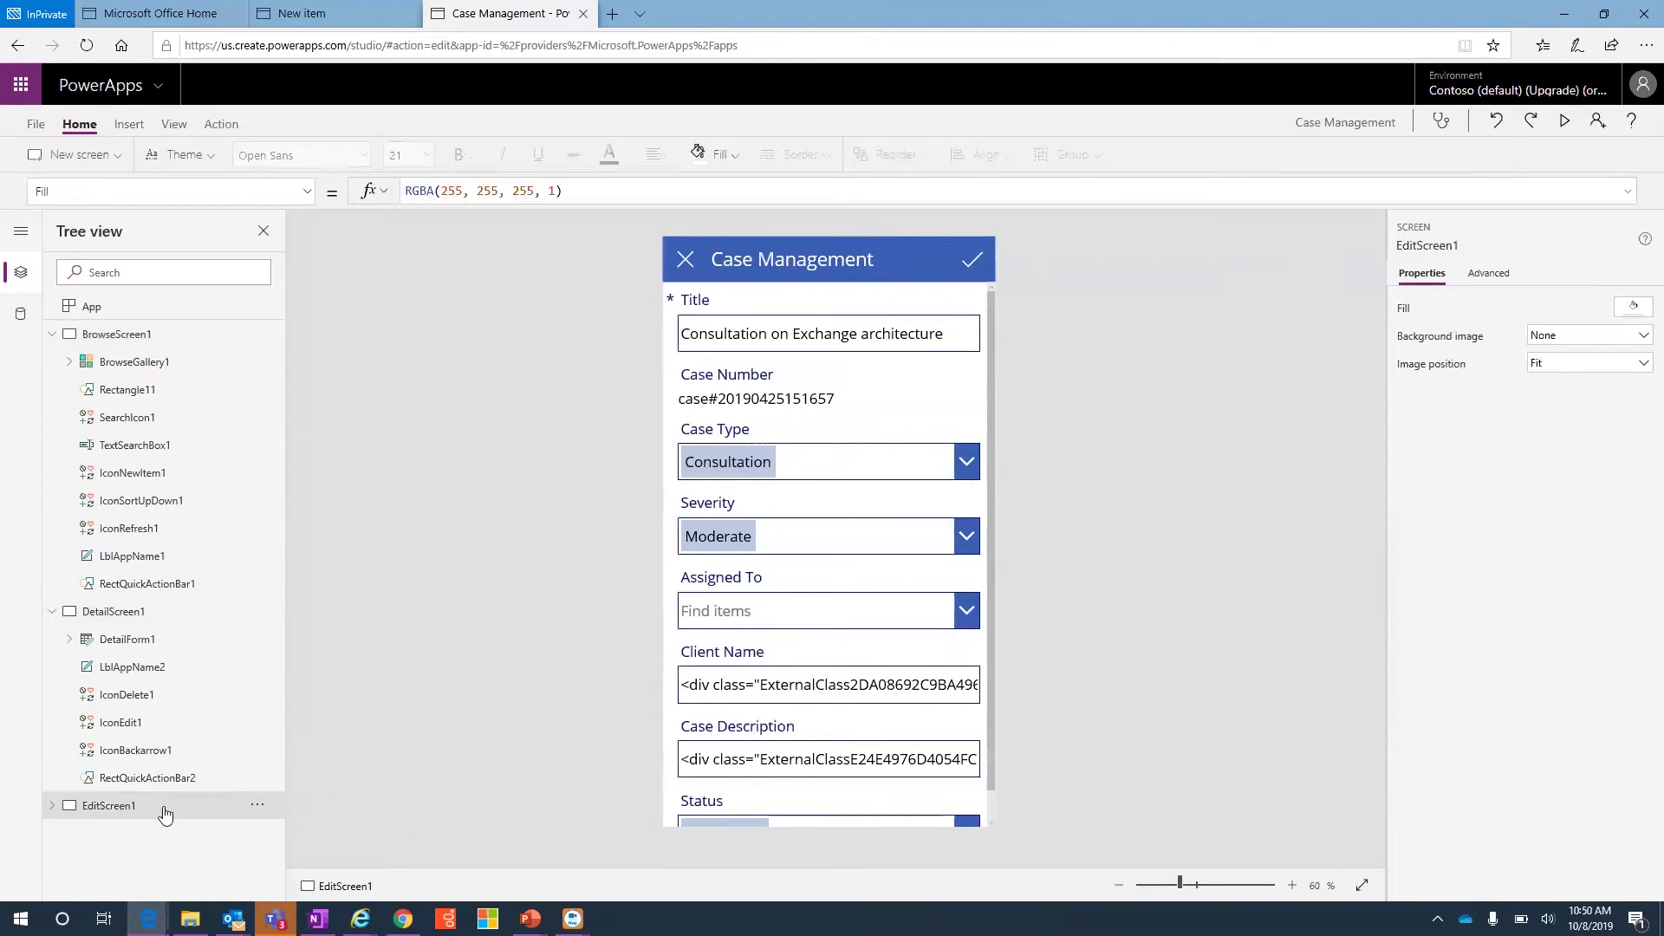
# Select EditForm1 within EditScreen1 and examine its align and reorder options and its advanced properties
pyautogui.click(52, 806)
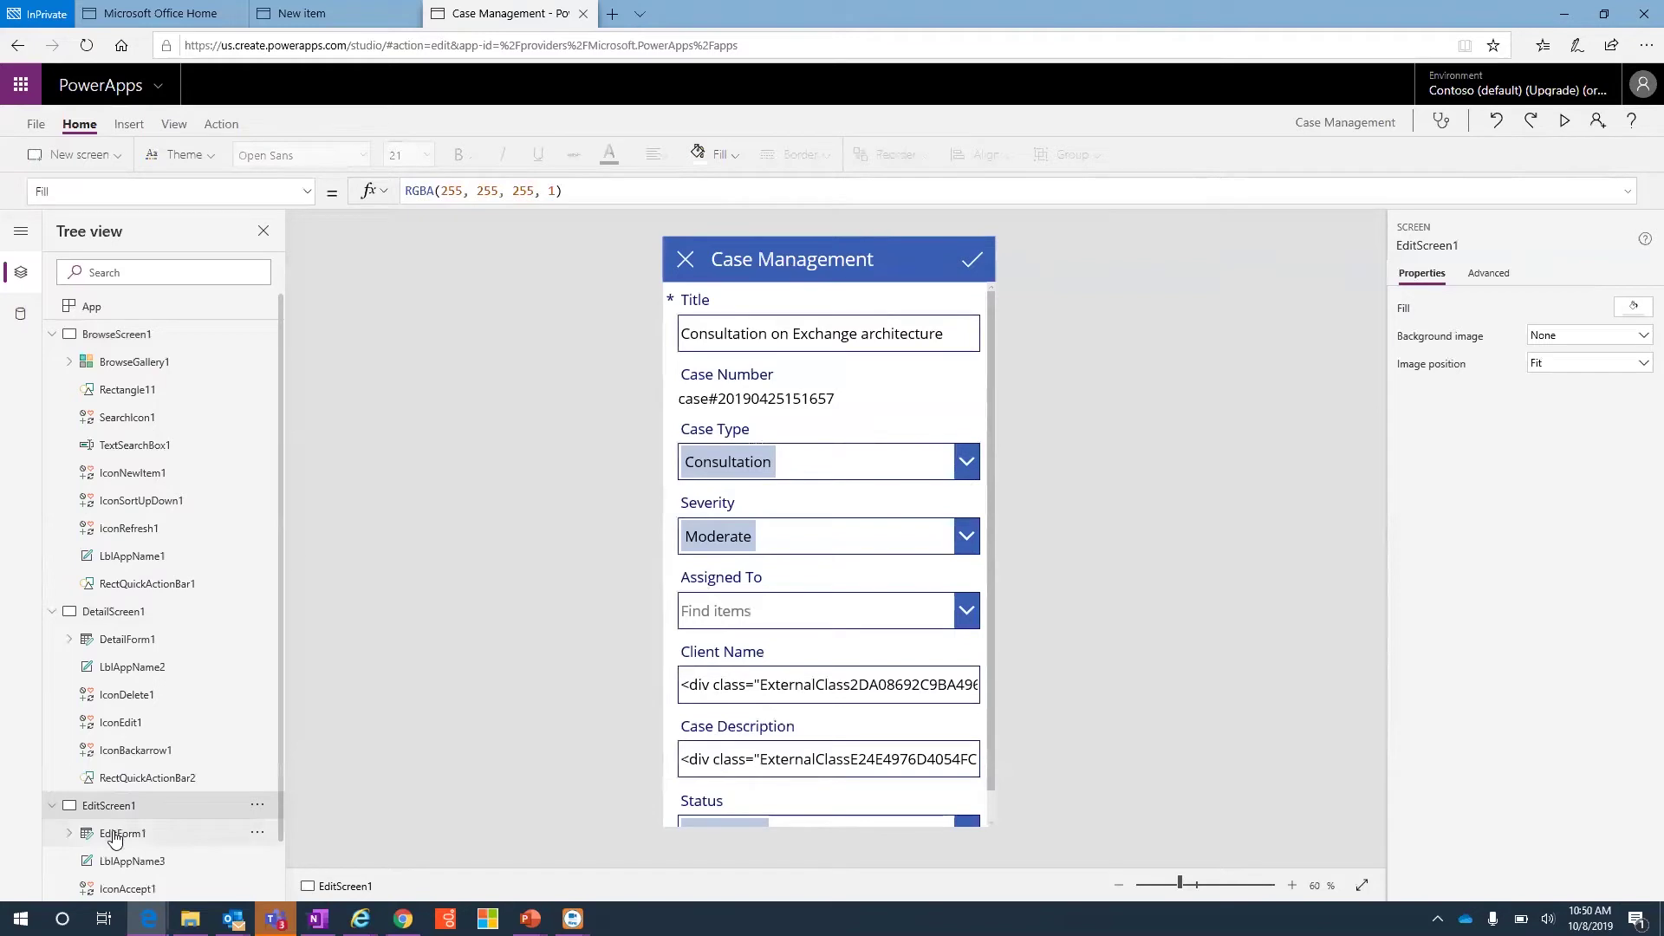
pyautogui.rightClick(116, 835)
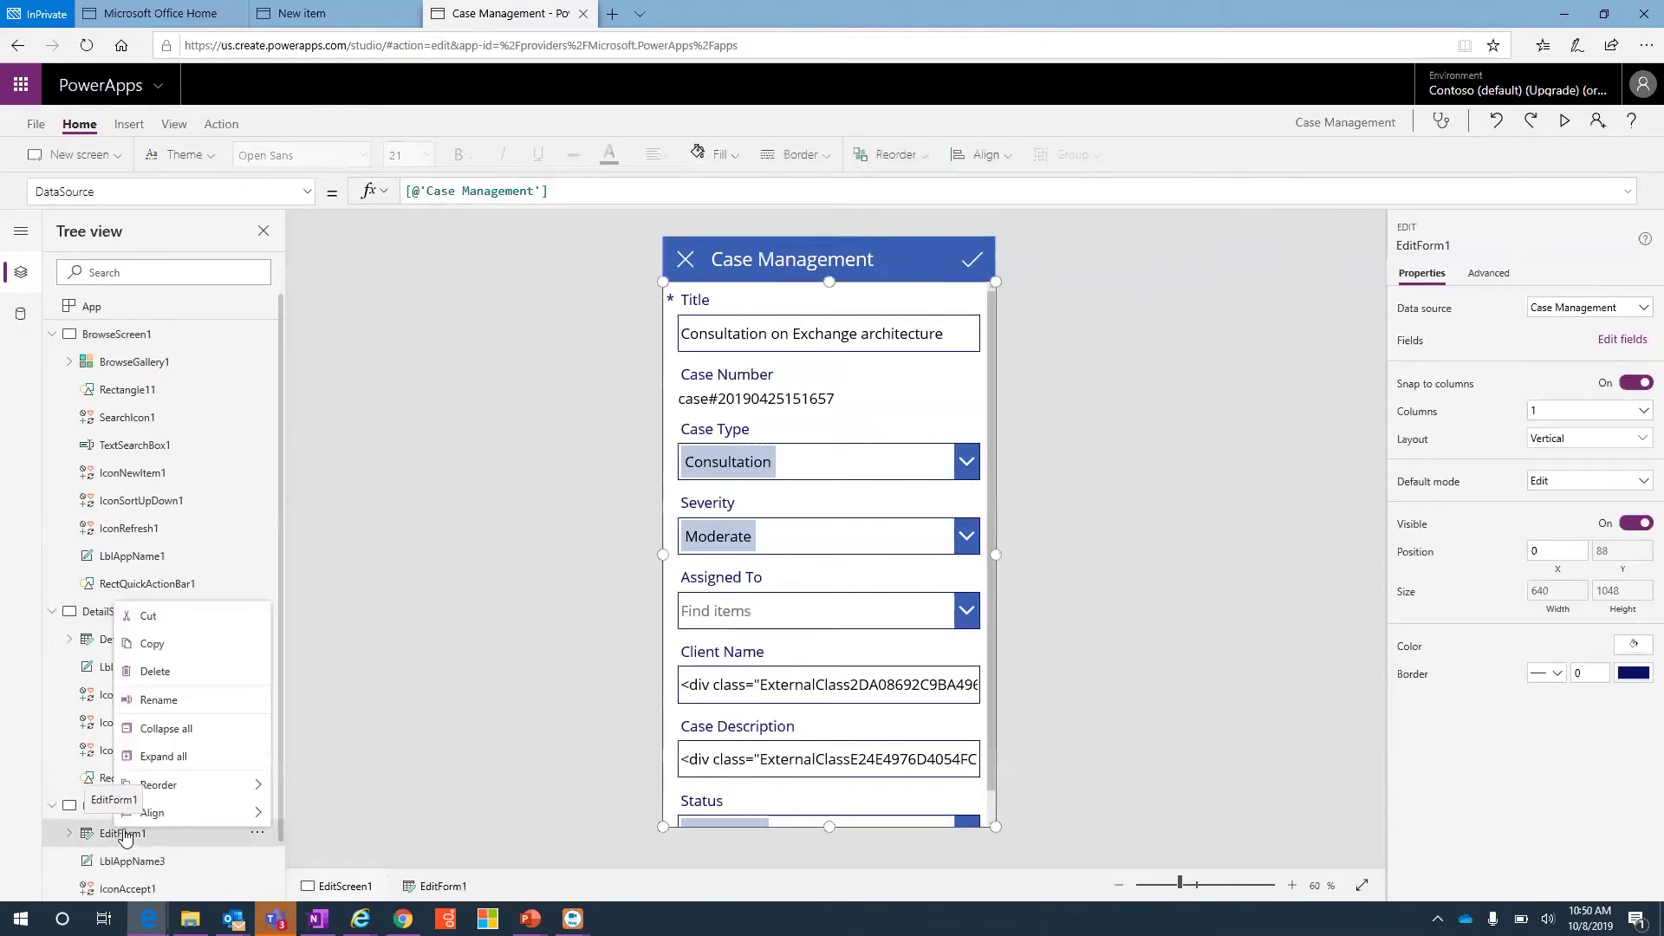
pyautogui.moveTo(182, 815)
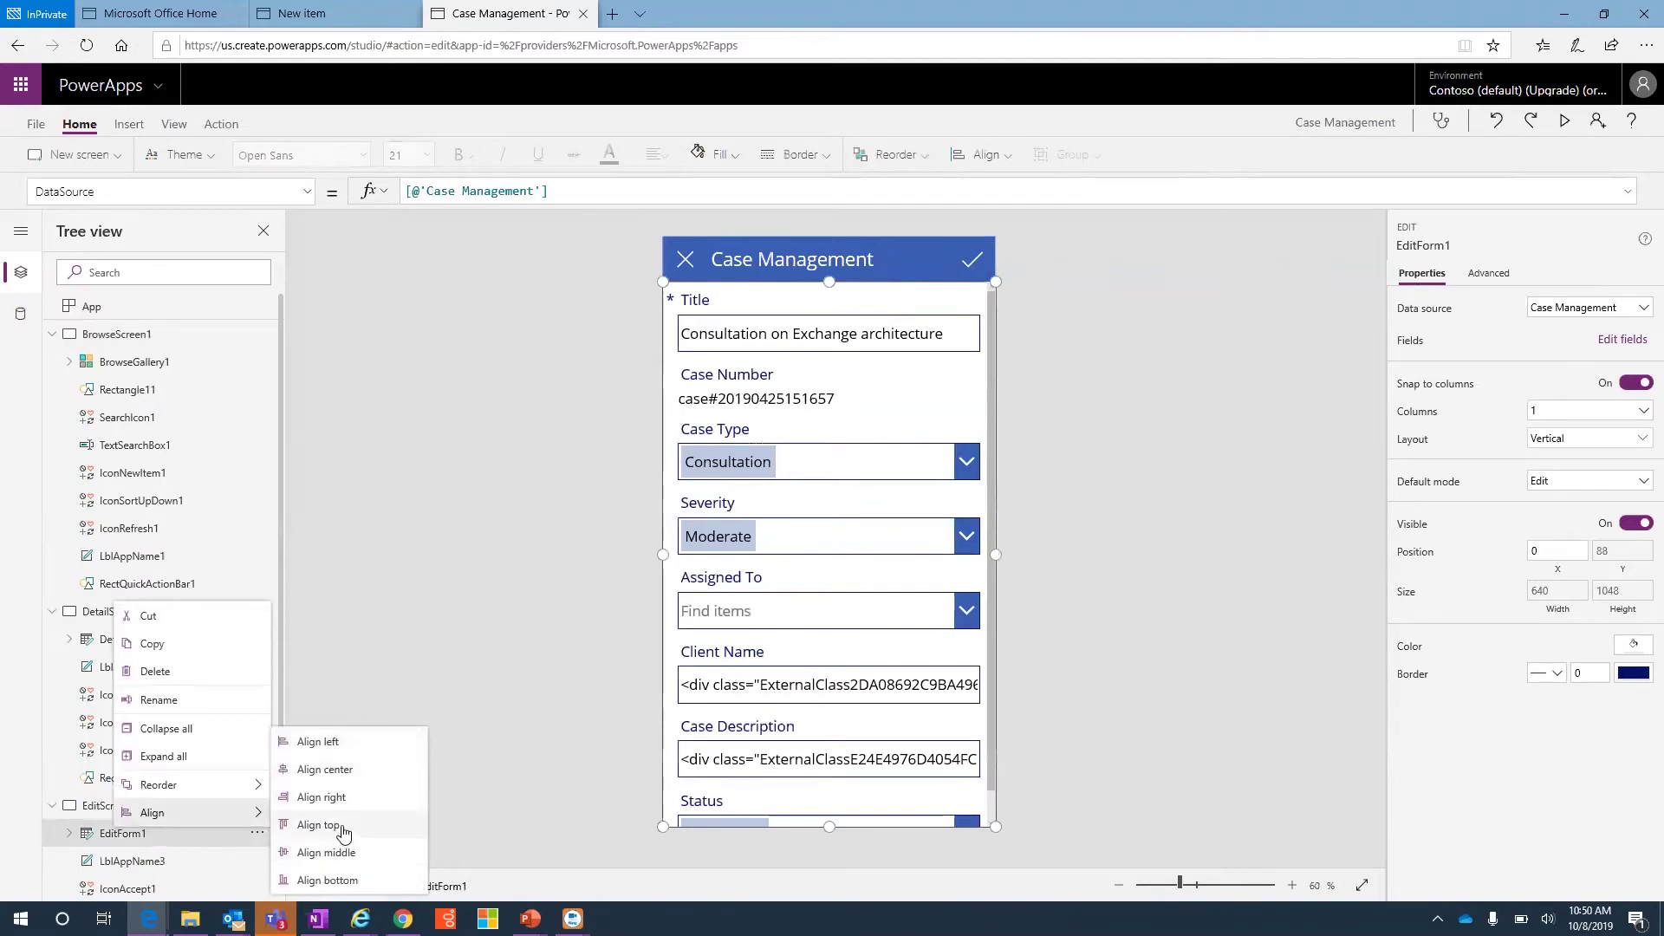
pyautogui.moveTo(216, 784)
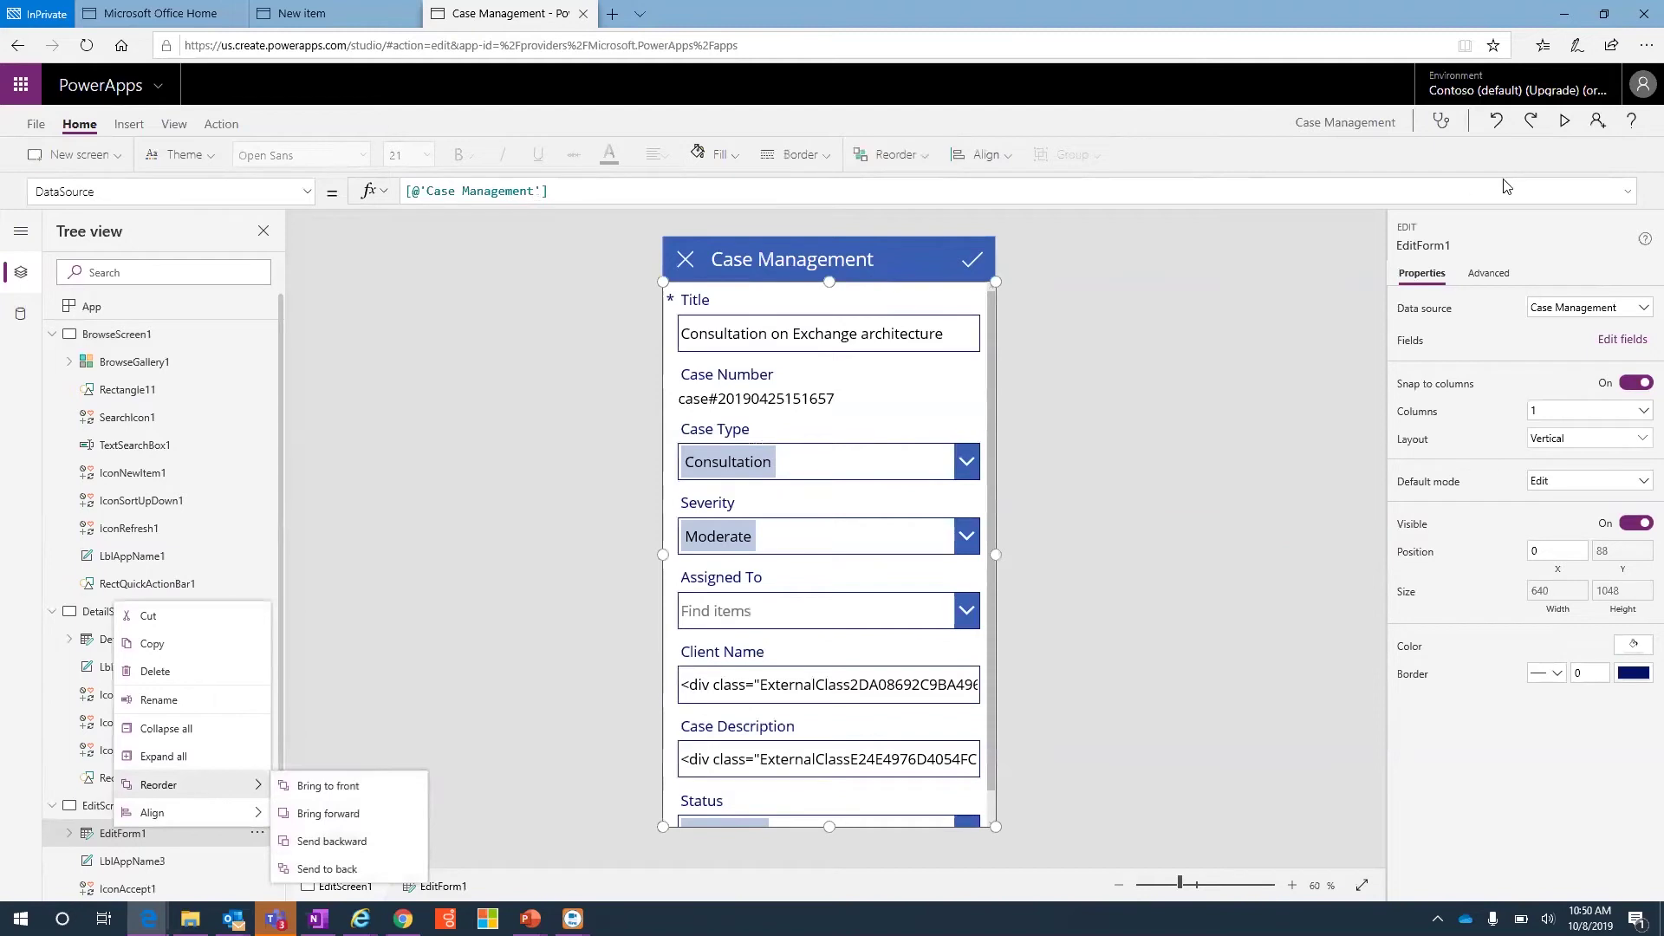
pyautogui.click(1478, 275)
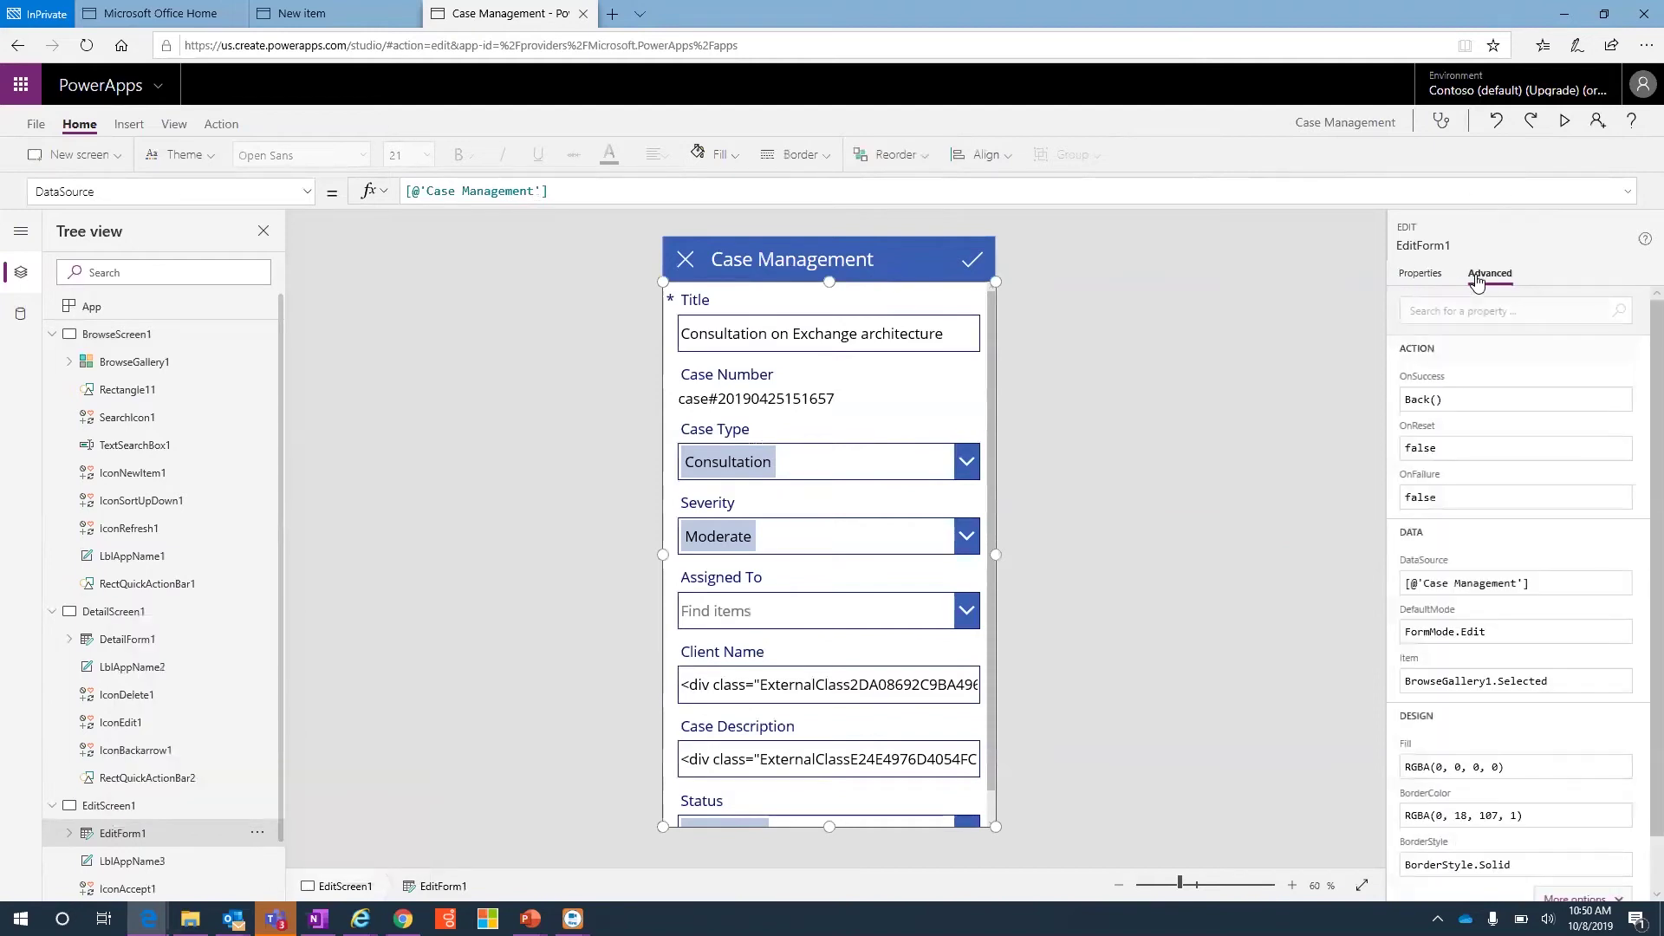
pyautogui.click(1416, 271)
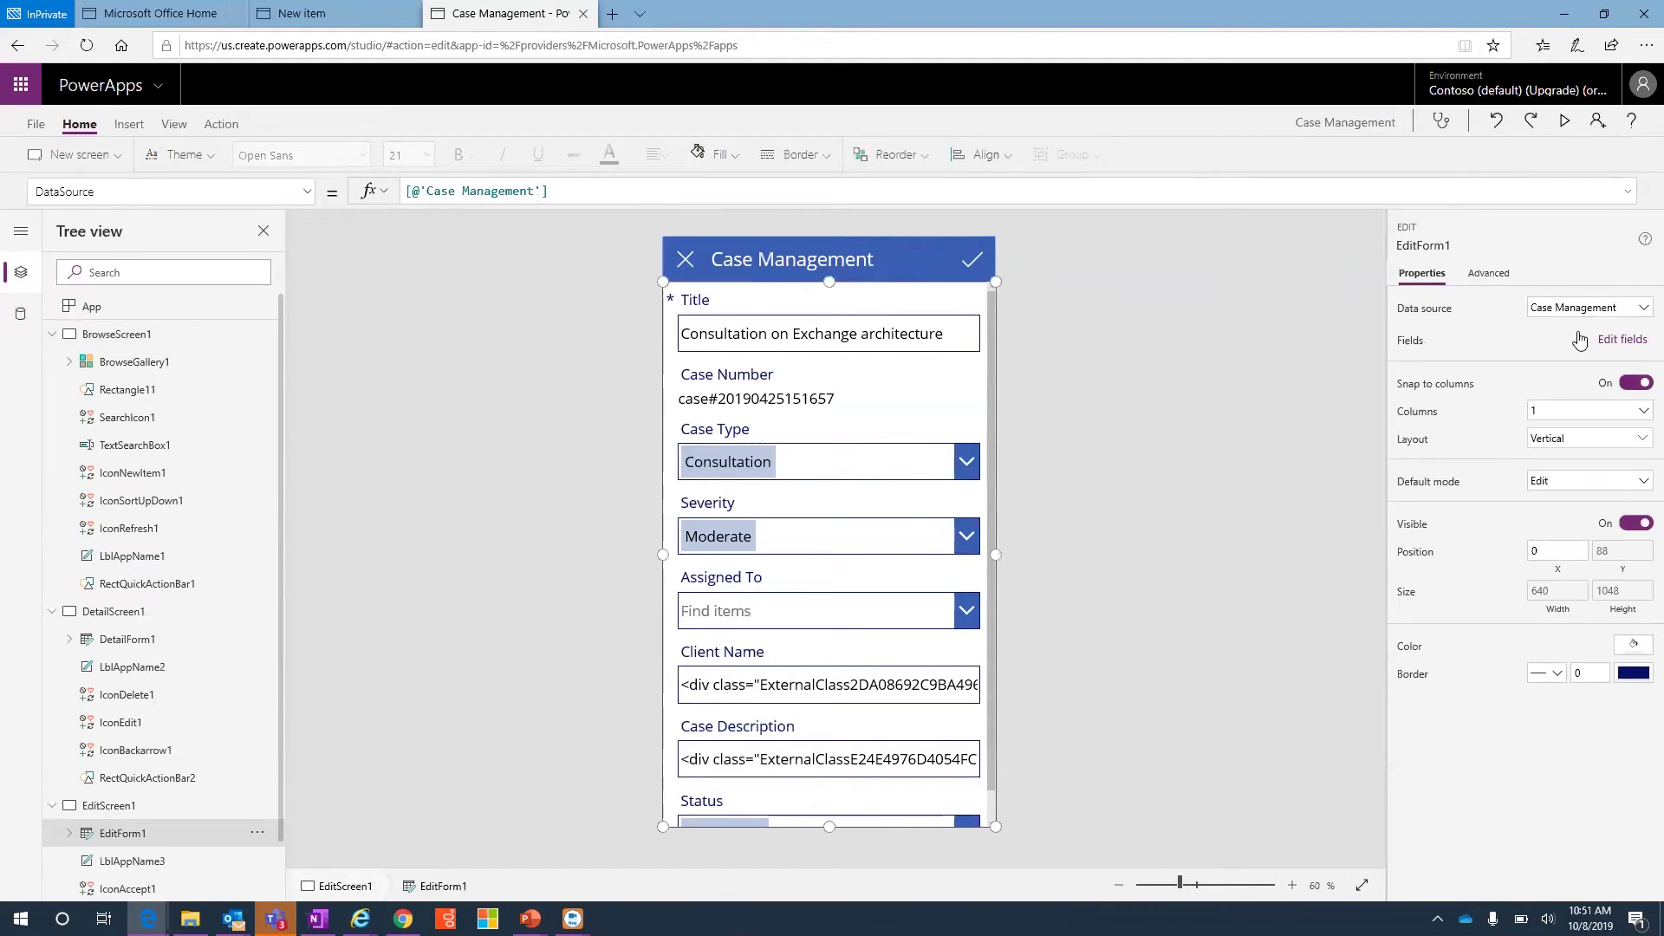
# Open EditForm1's fields for editing and inspect the details of the Title and Case Number fields
pyautogui.click(1617, 341)
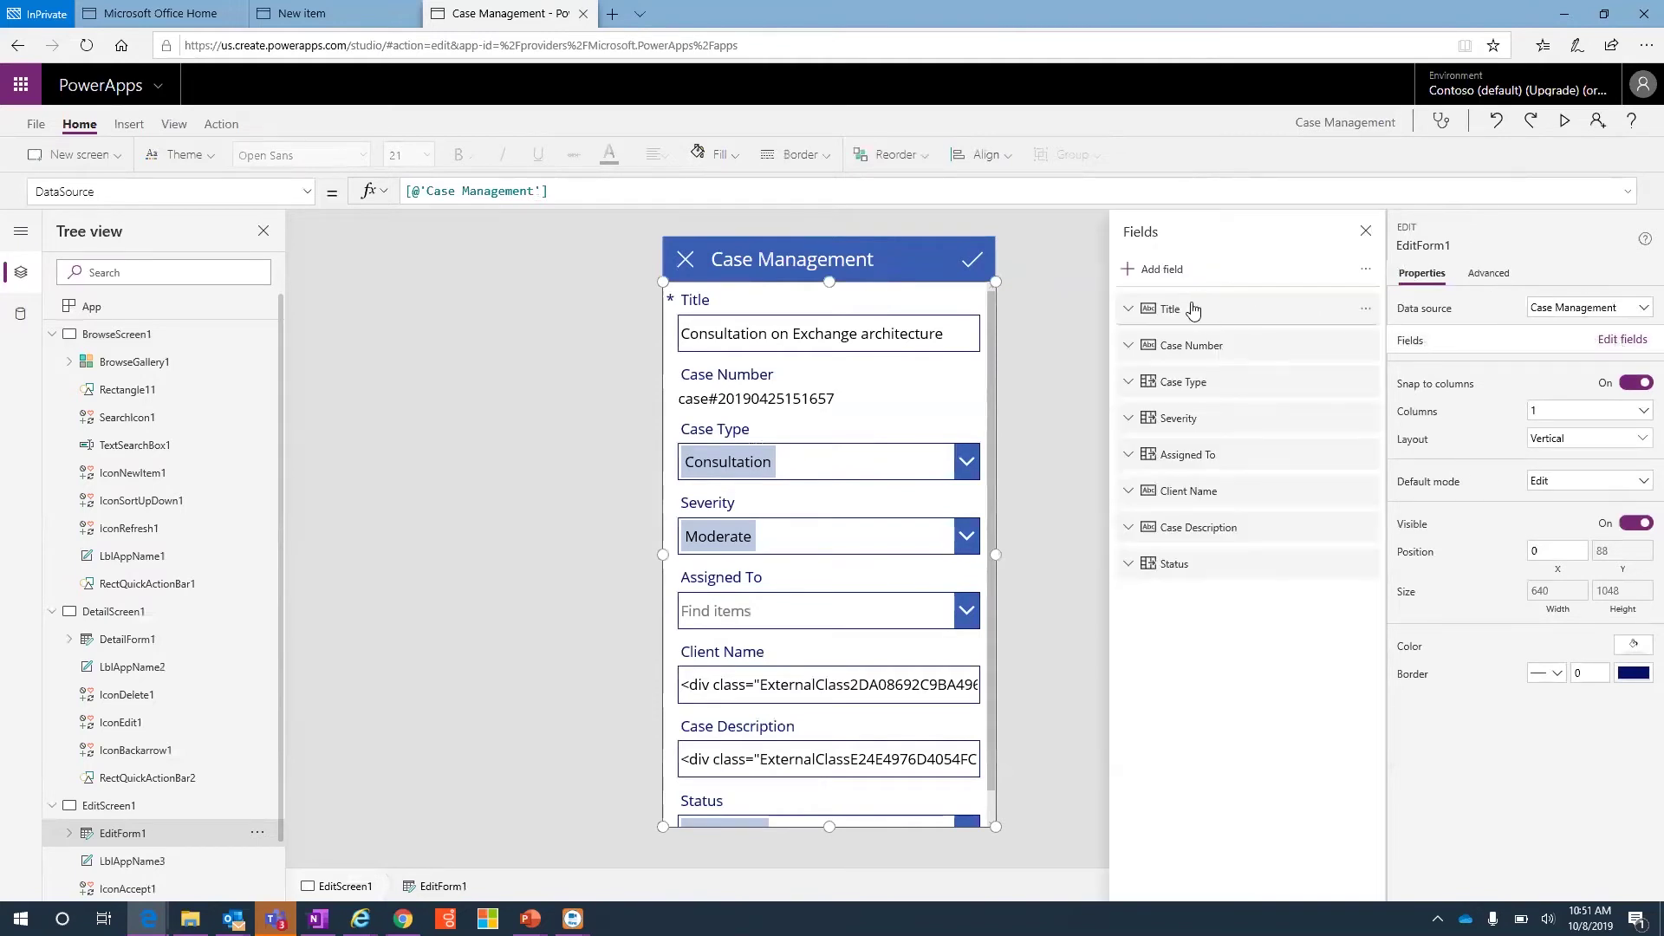
pyautogui.click(1129, 311)
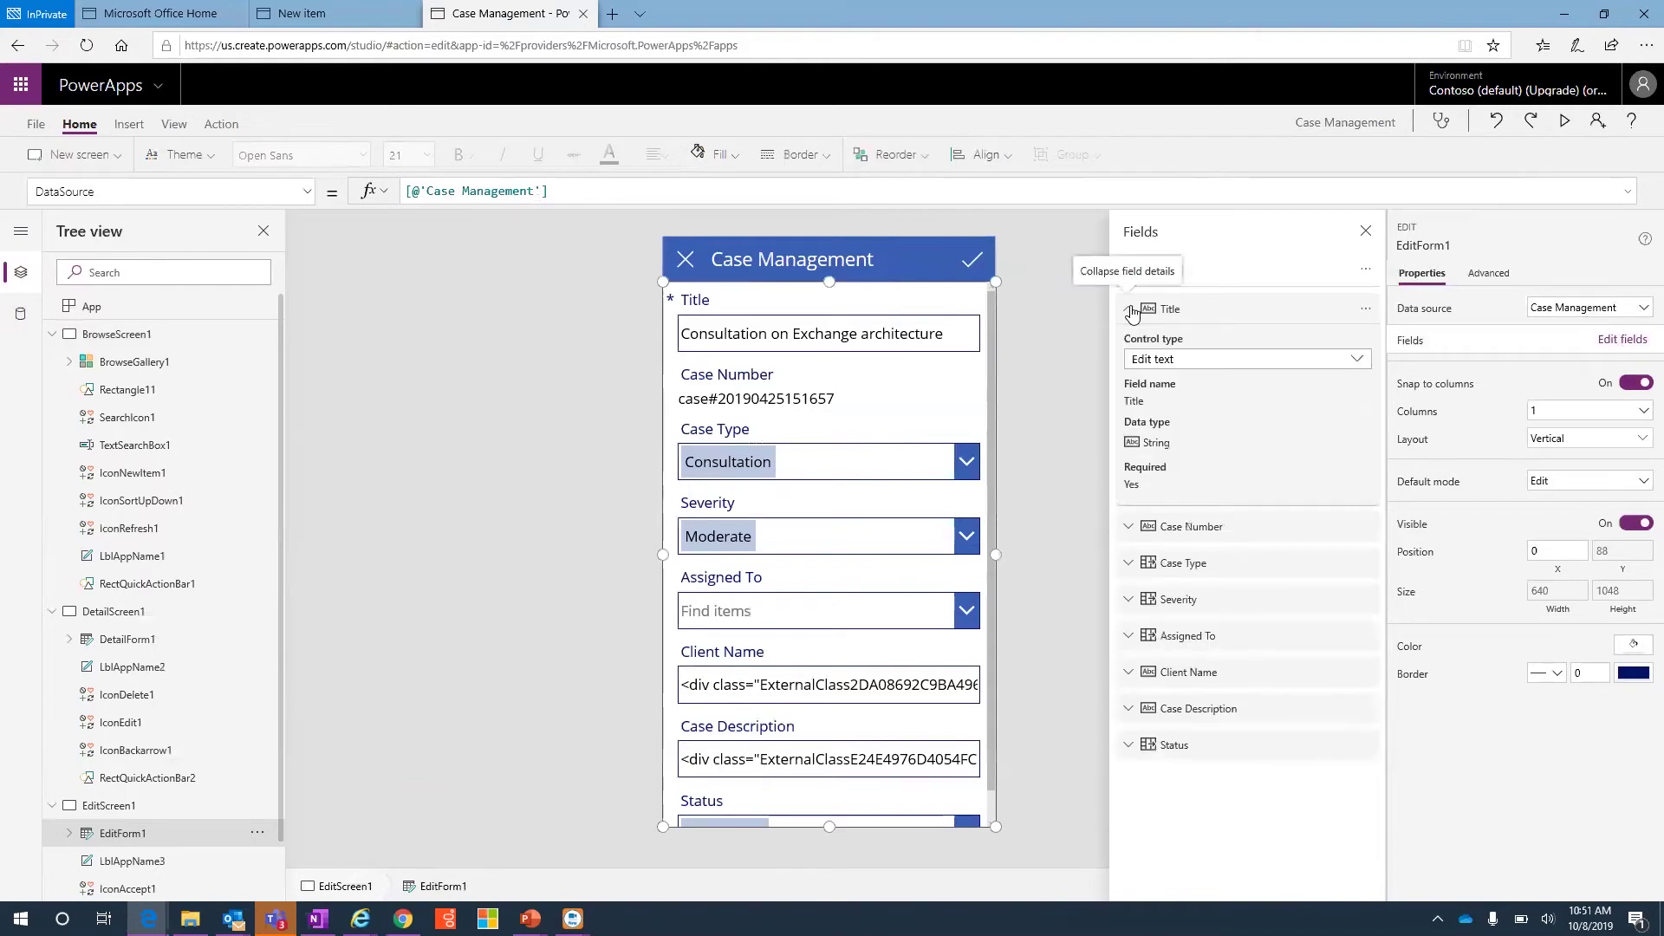
pyautogui.click(1131, 311)
pyautogui.click(1131, 348)
pyautogui.click(1131, 348)
# Add the "File name with extension" field to EditForm1 and check it at the end of the form
pyautogui.click(1162, 271)
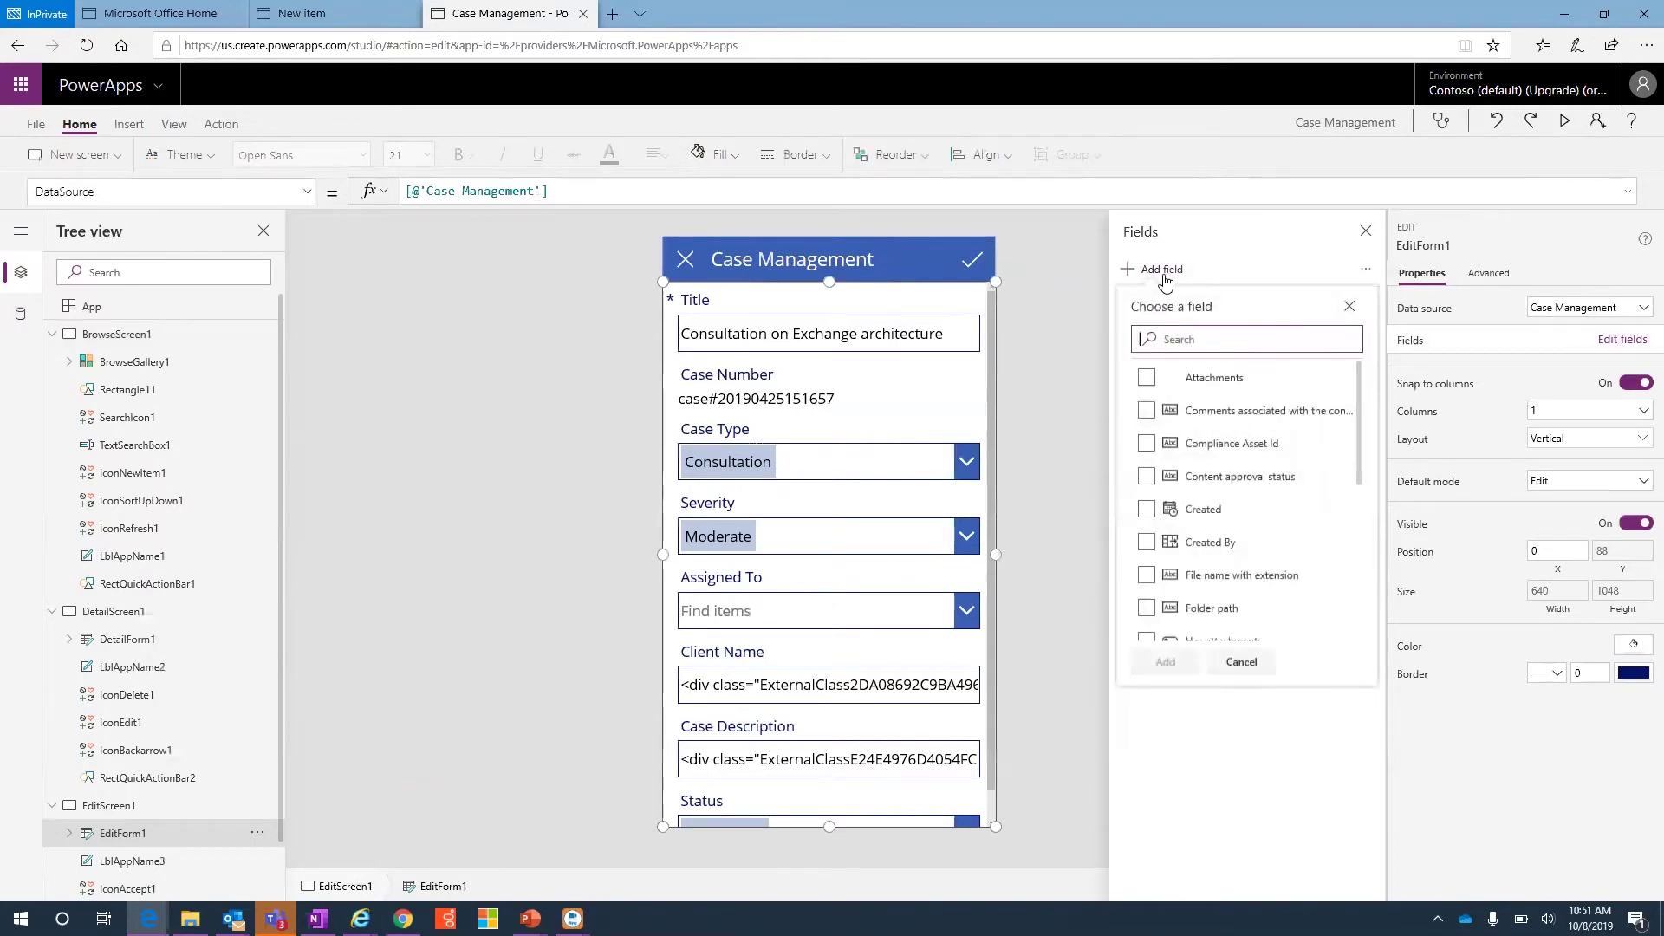
pyautogui.moveTo(1357, 396)
pyautogui.mouseDown()
pyautogui.moveTo(1360, 579)
pyautogui.moveTo(1349, 375)
pyautogui.mouseUp()
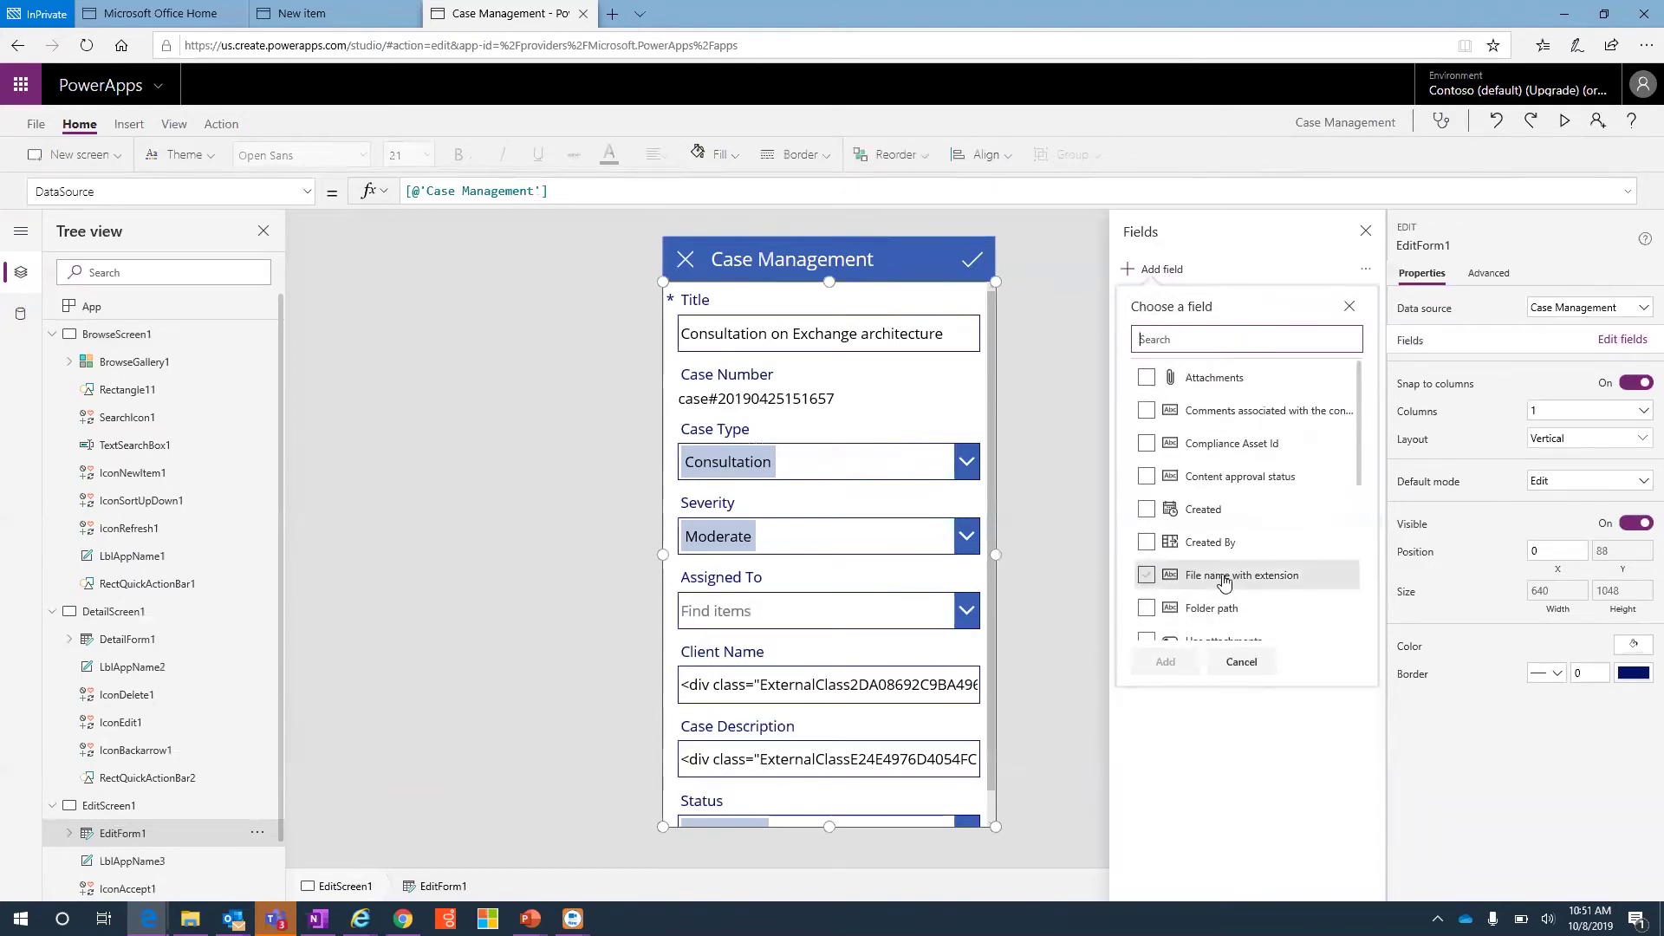
pyautogui.click(1147, 577)
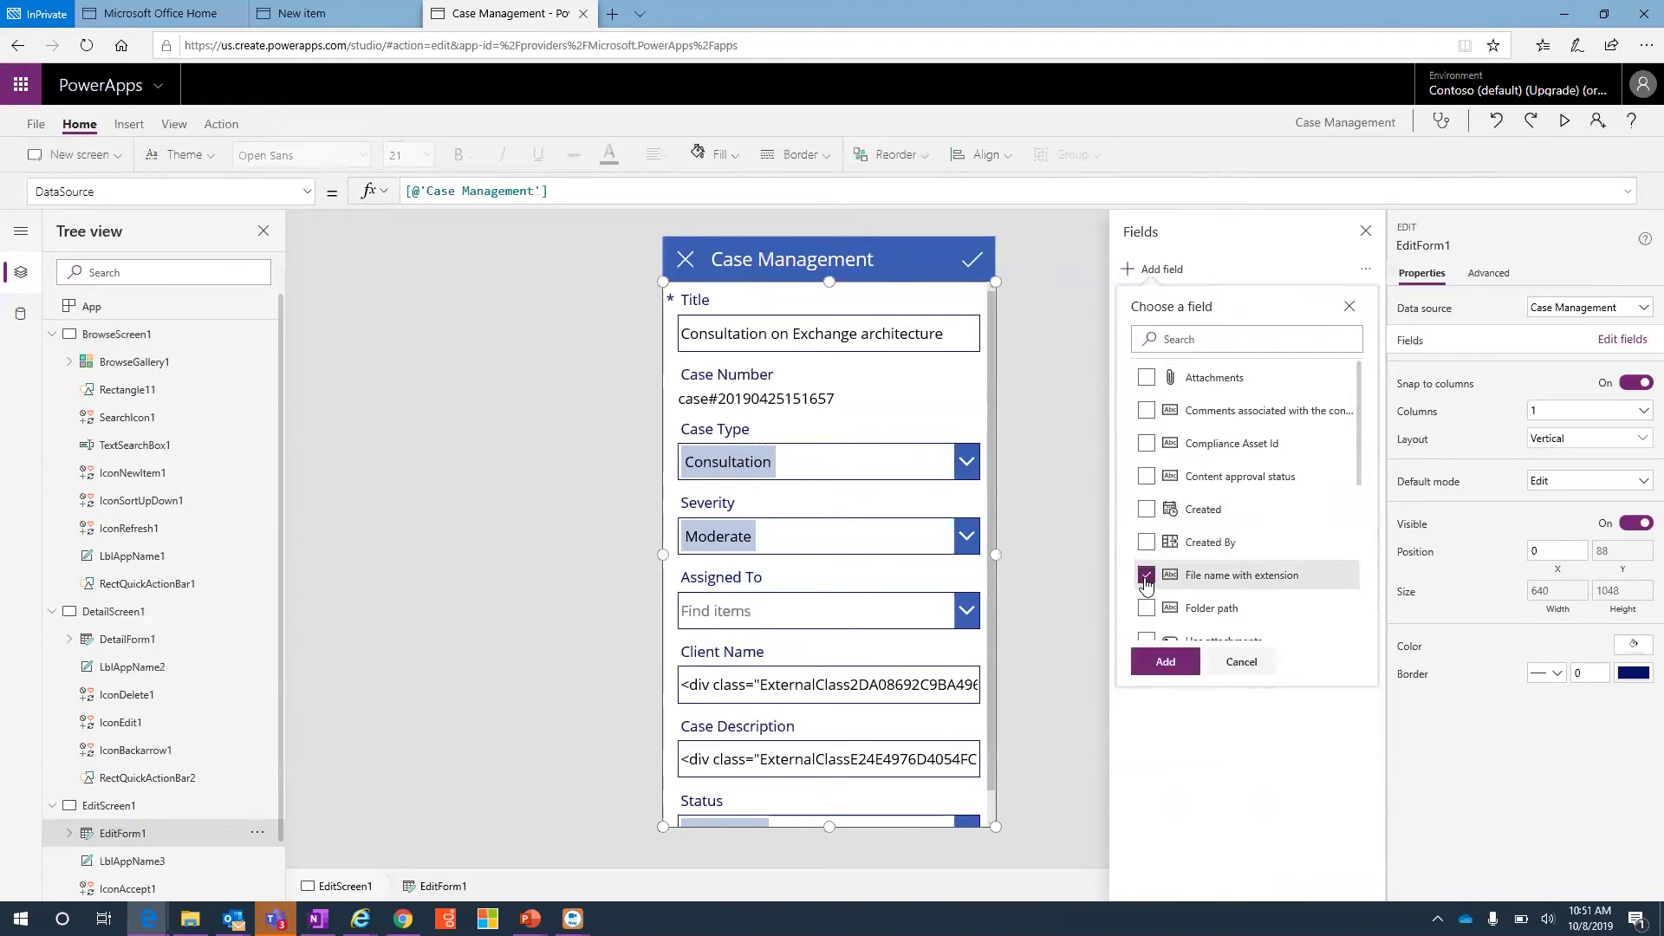
pyautogui.click(1166, 661)
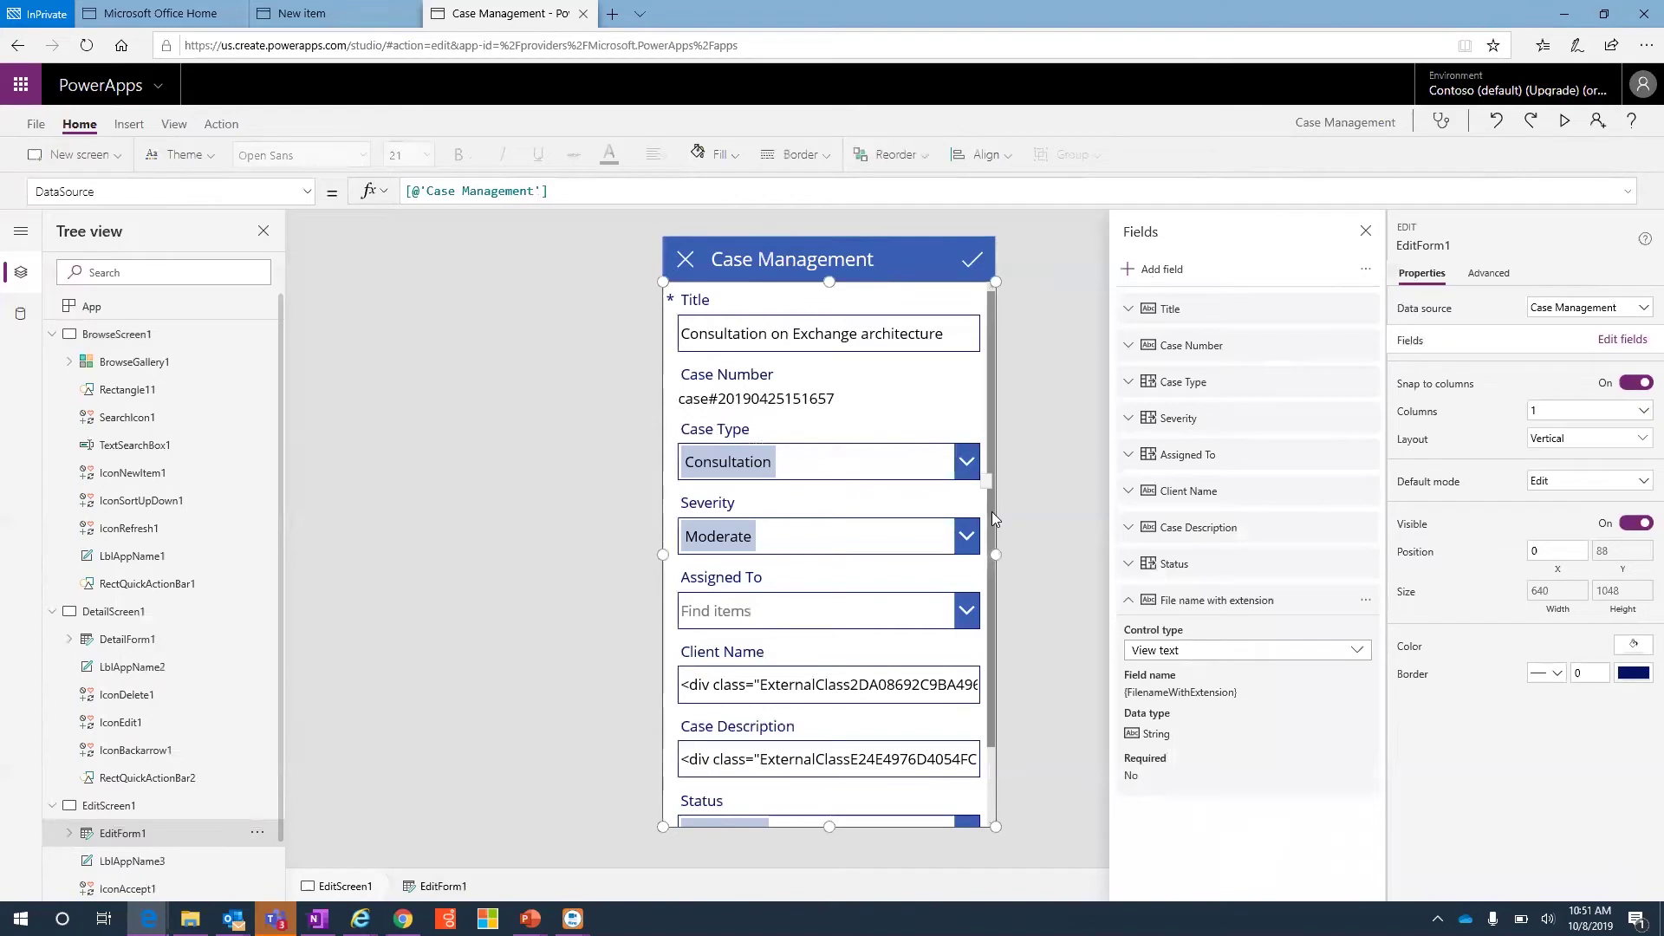
pyautogui.moveTo(991, 511); pyautogui.dragTo(986, 631)
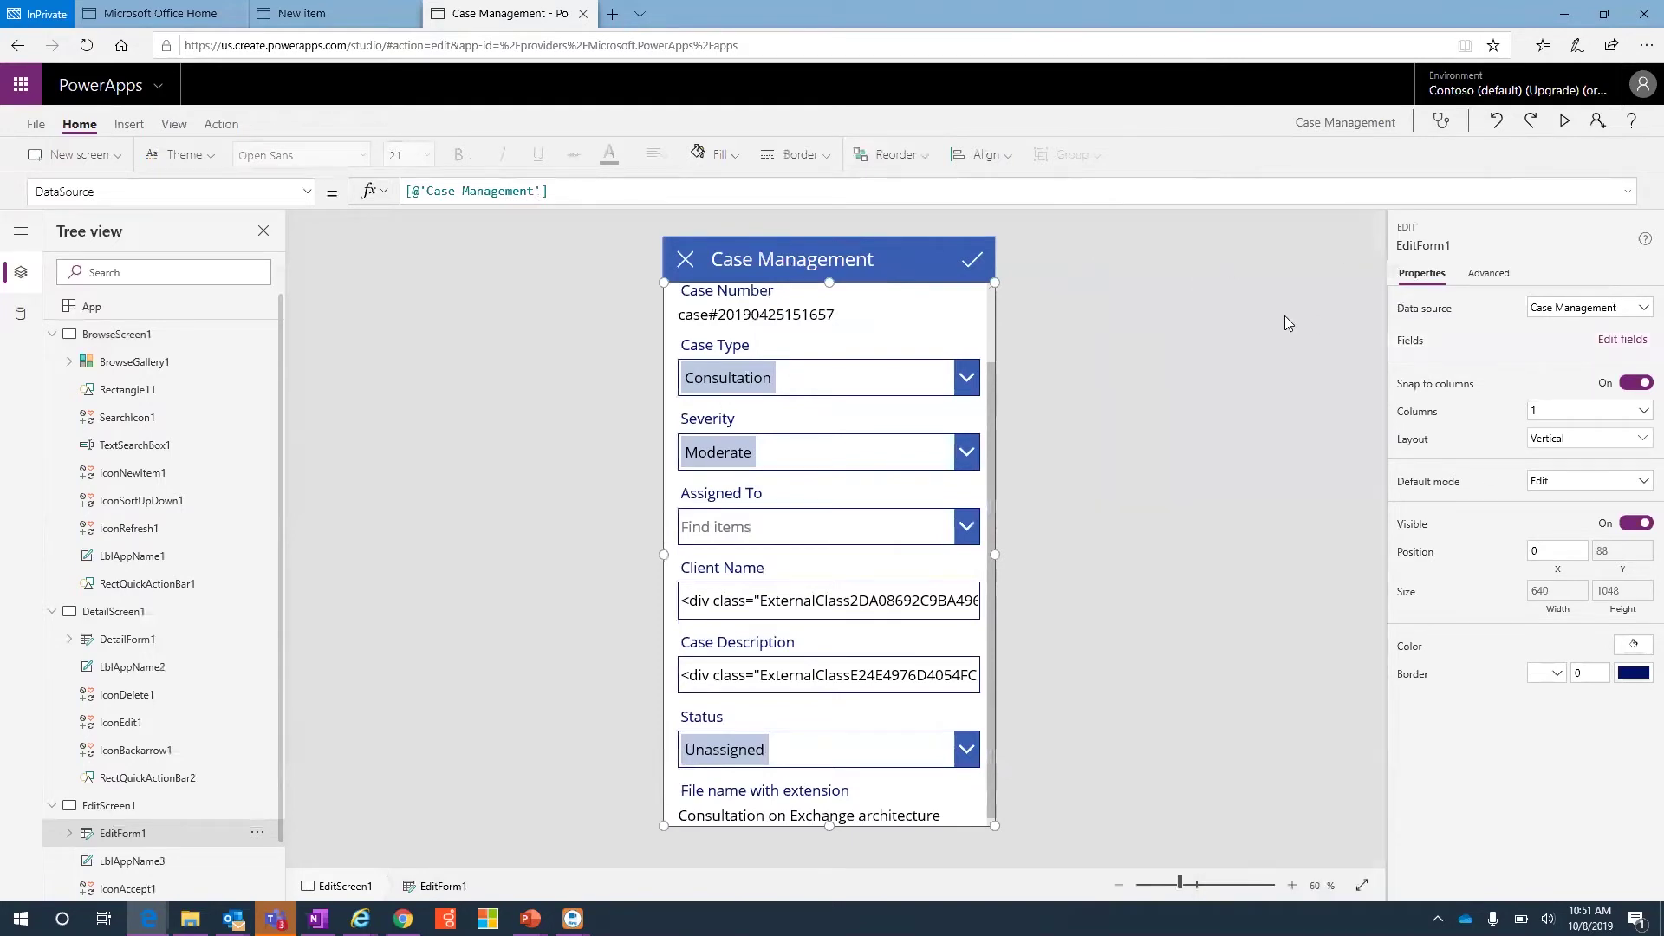
# Preview the app and set Case Type to Design and Severity to High on the edit form
pyautogui.click(1567, 123)
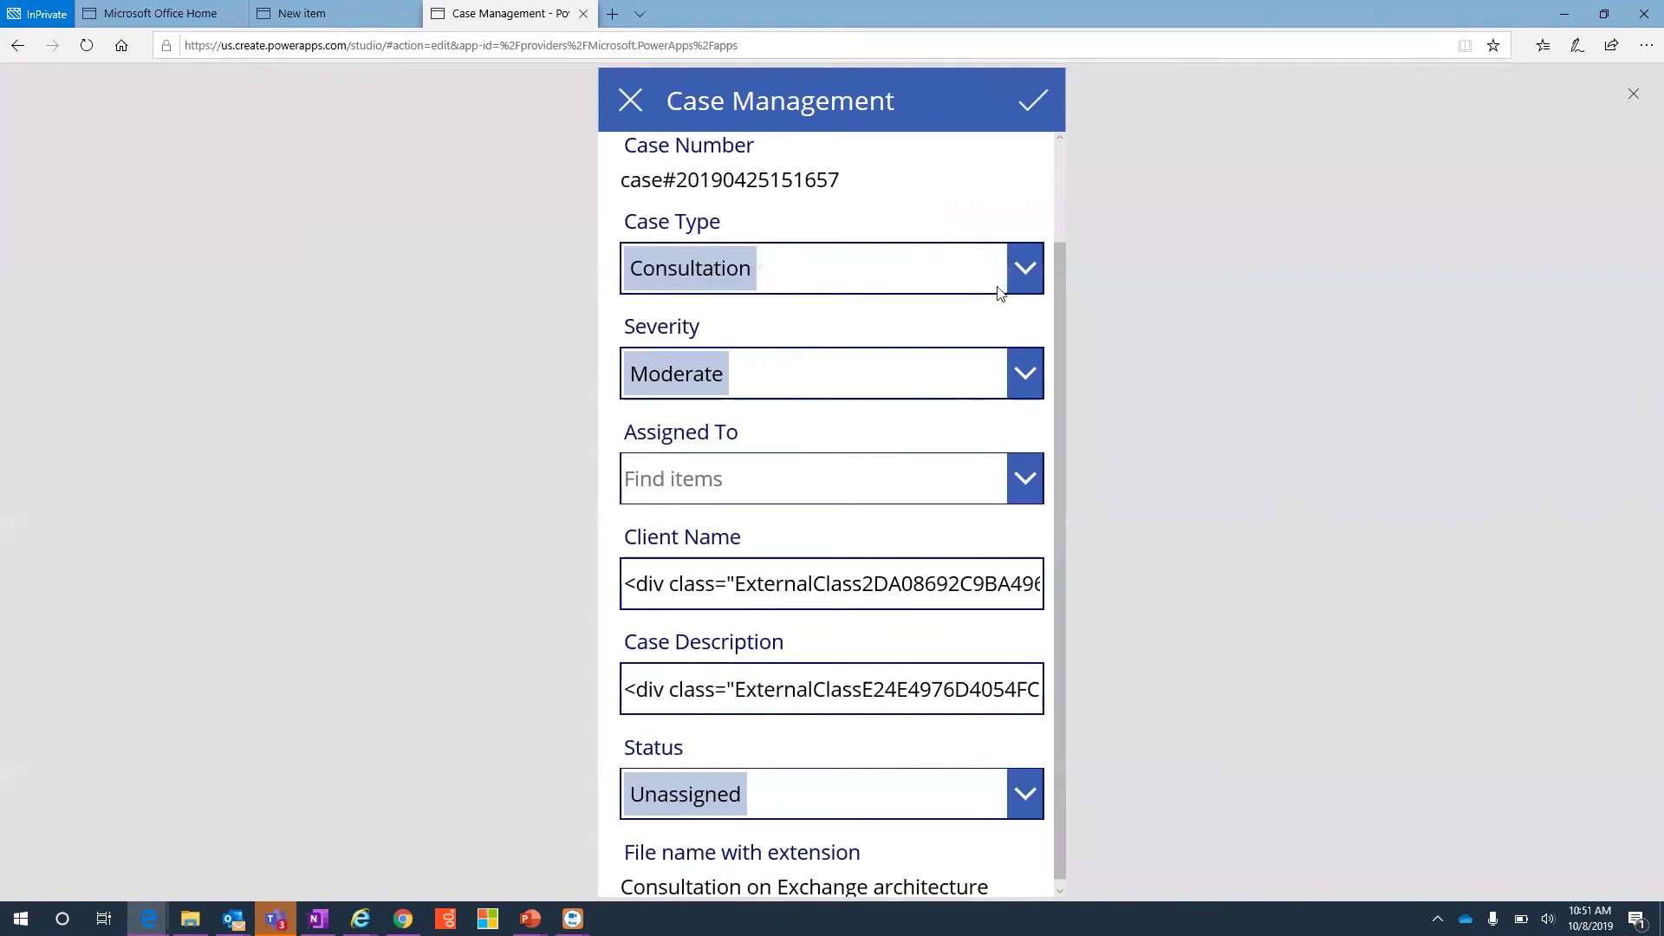
pyautogui.click(1024, 270)
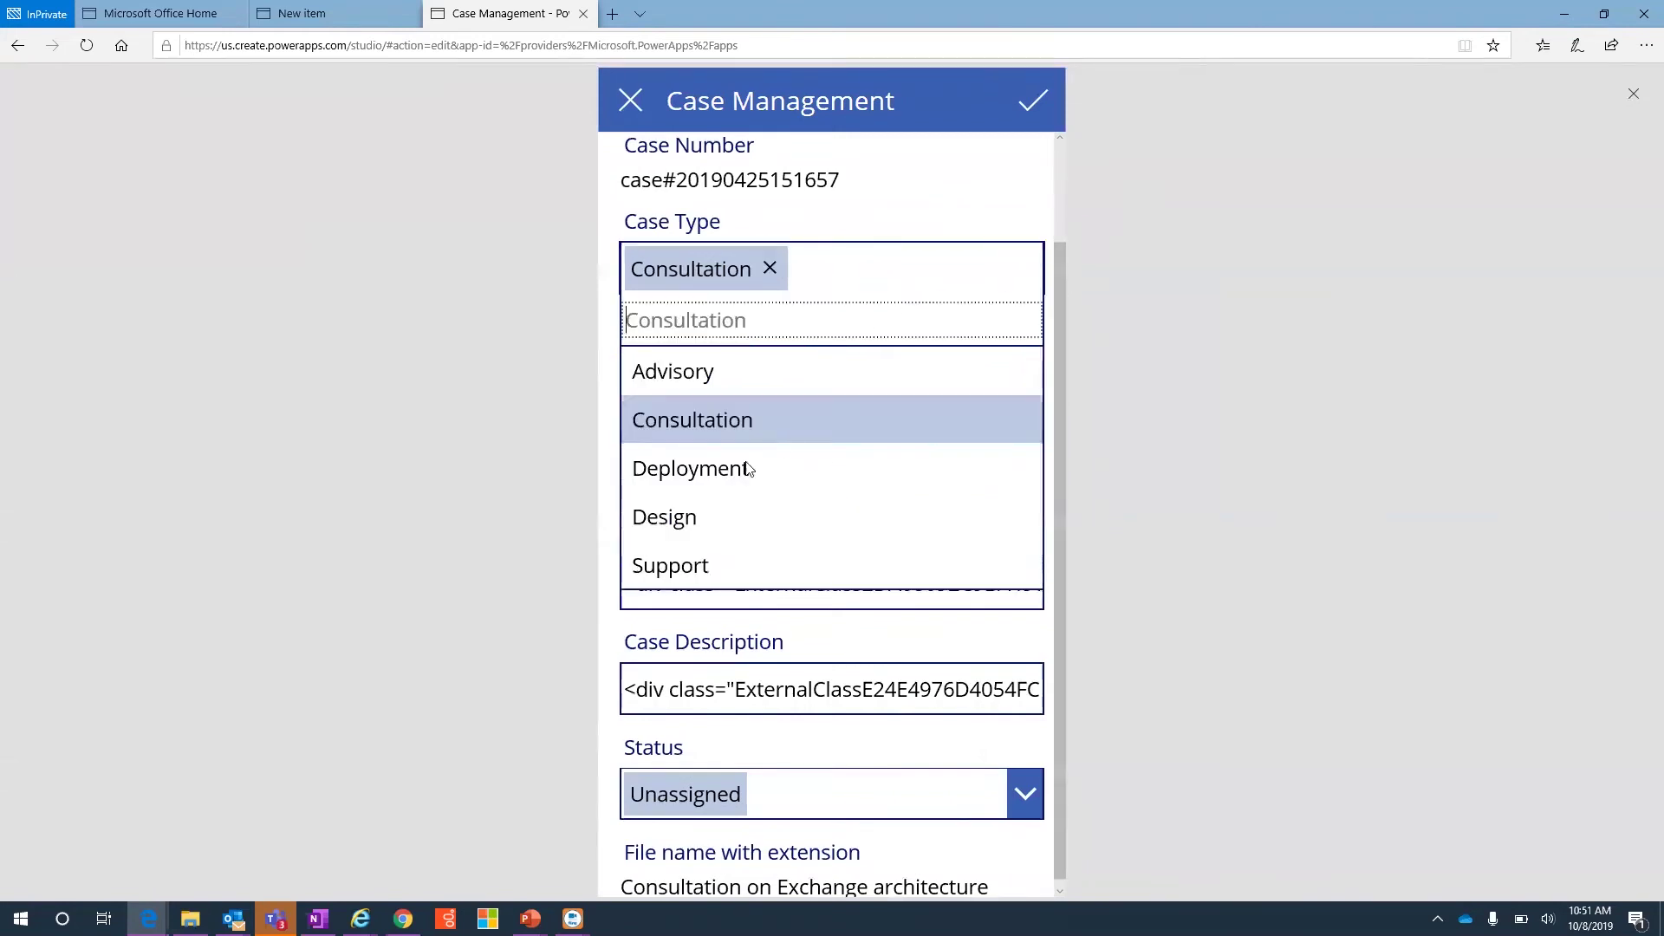
pyautogui.click(669, 515)
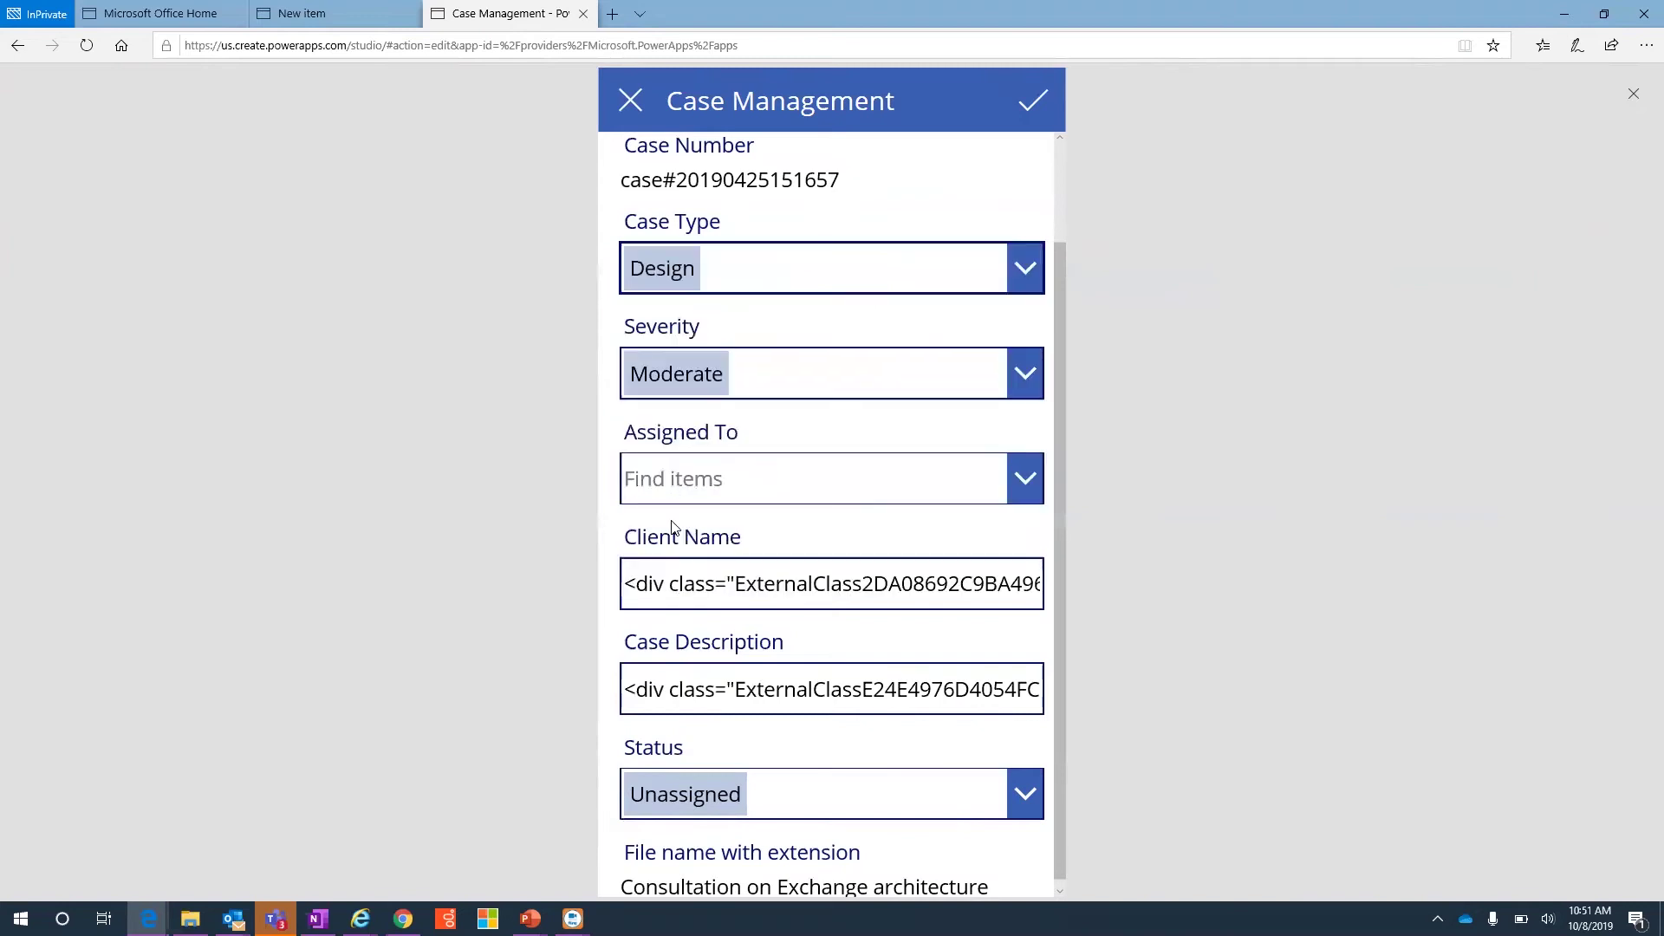
pyautogui.click(1027, 381)
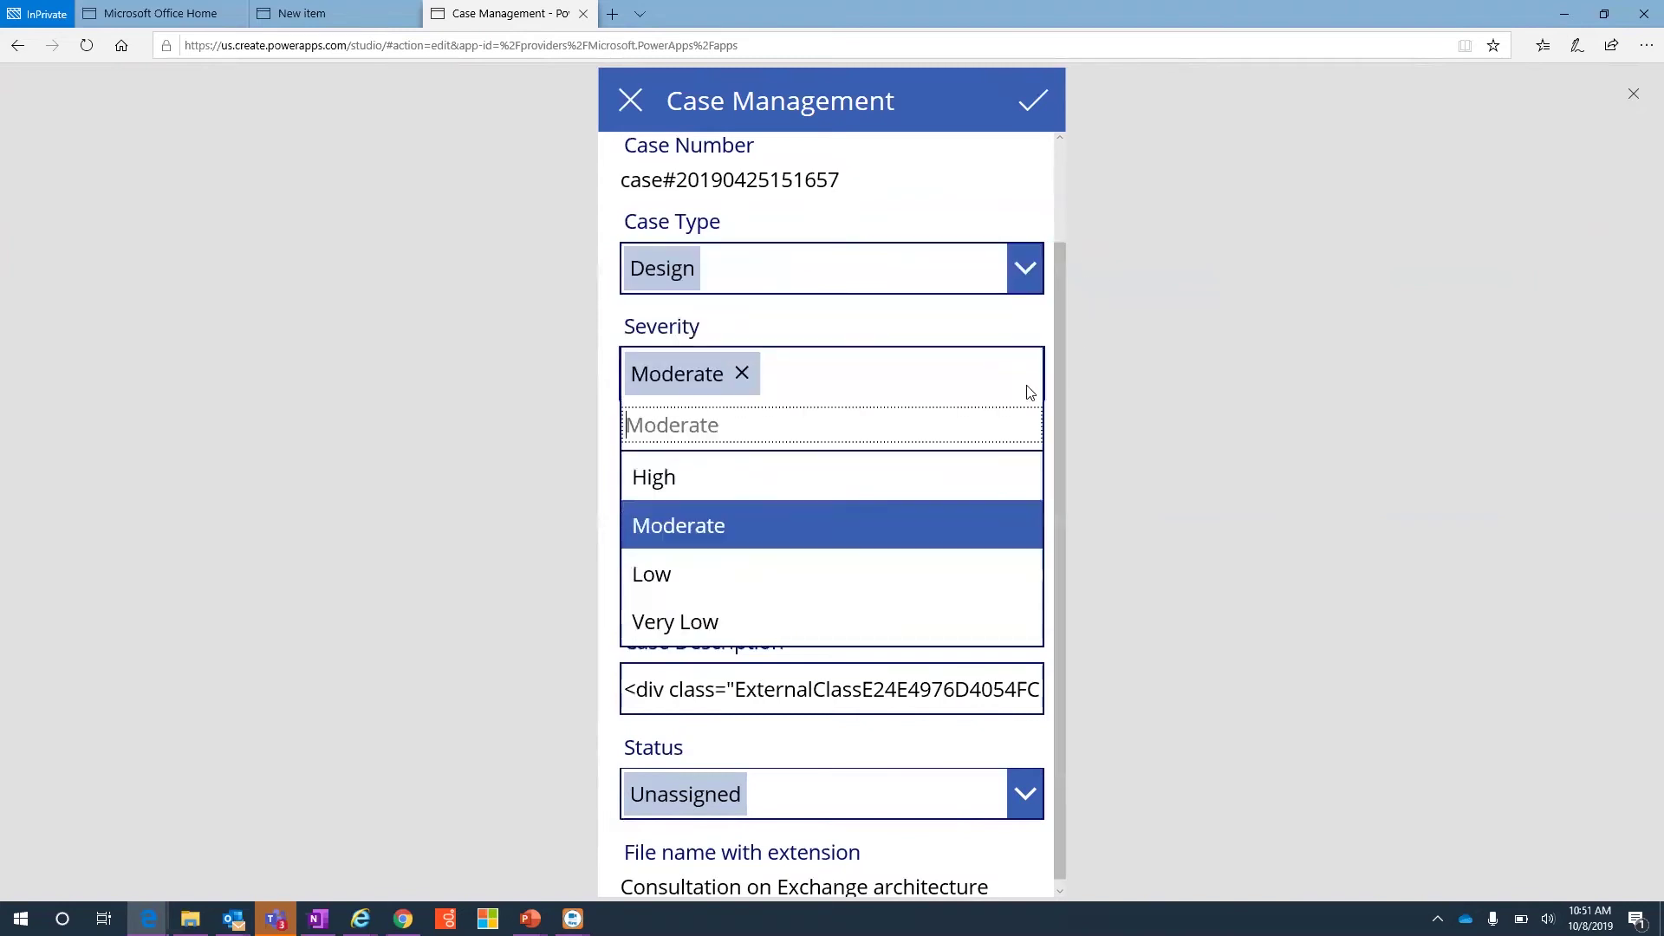
pyautogui.click(680, 486)
# Check the Assigned To and Status choices in the preview, leaving both fields as they are, and return to editing the app
pyautogui.click(1028, 481)
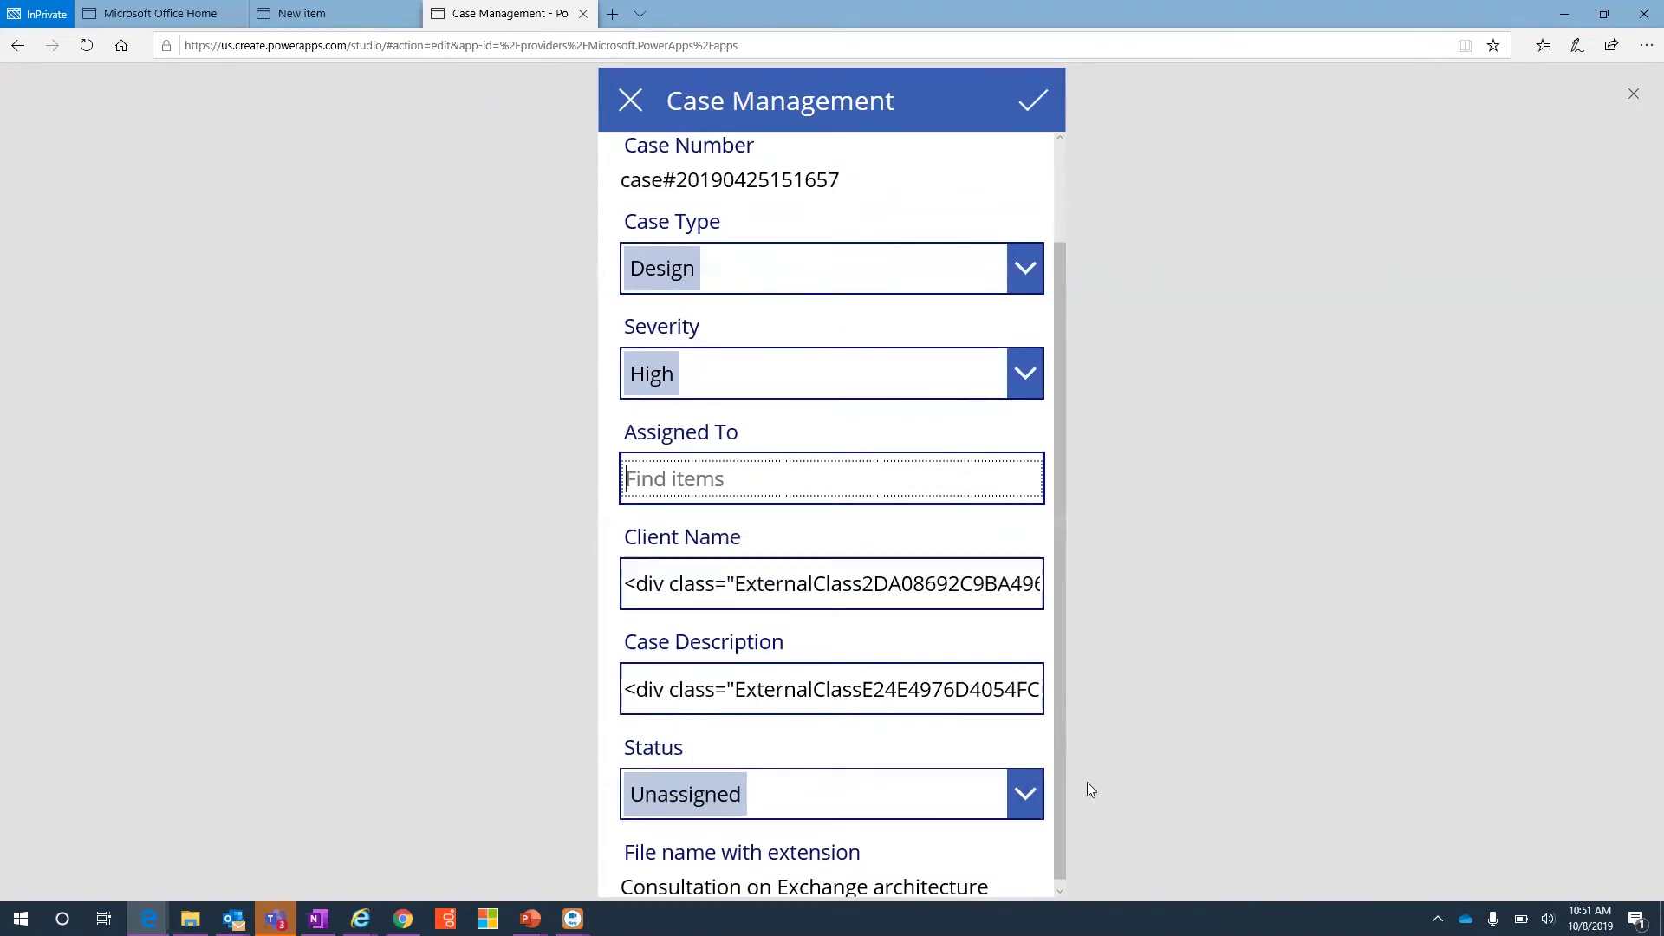
pyautogui.click(1025, 796)
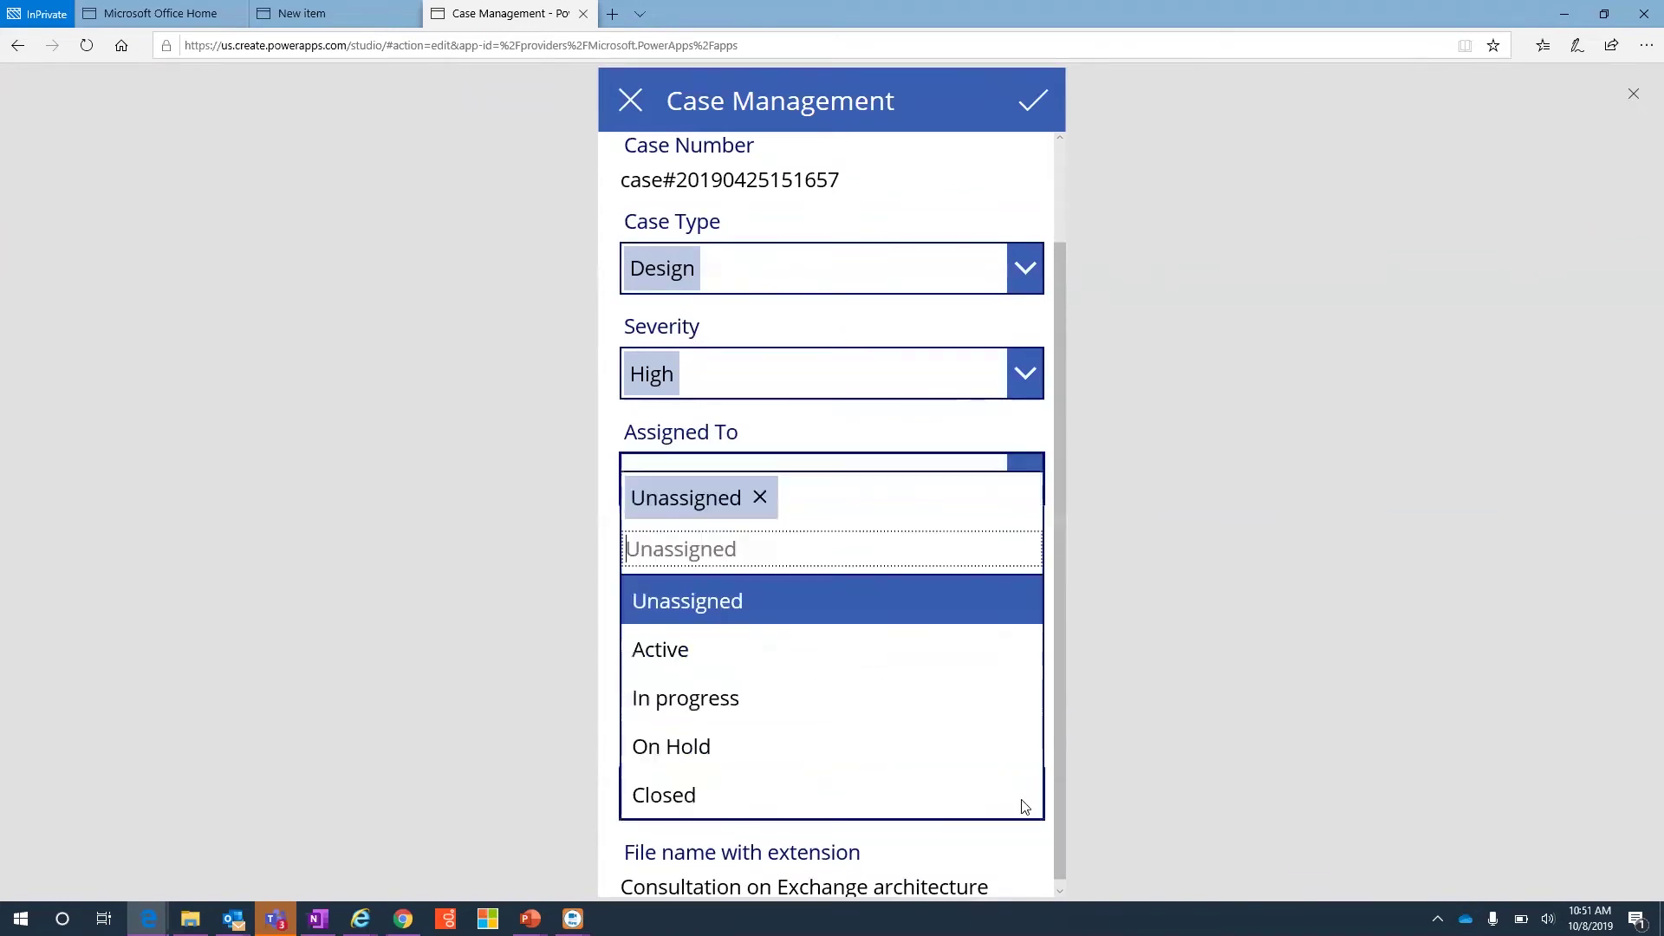
pyautogui.click(1139, 746)
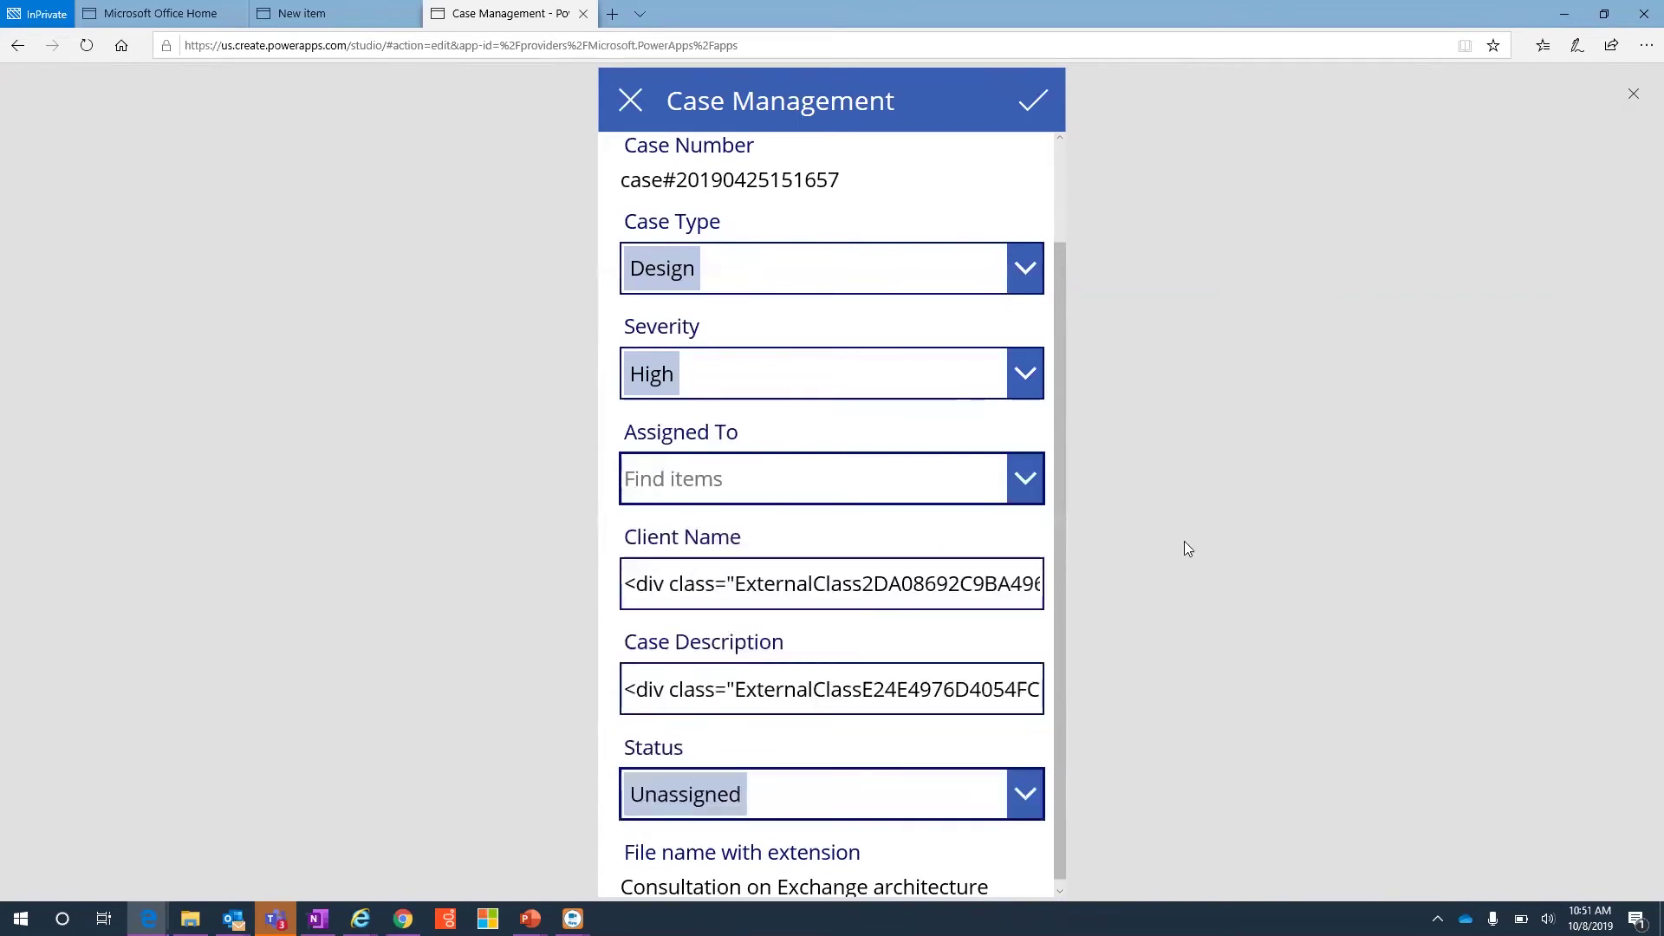
pyautogui.click(1633, 101)
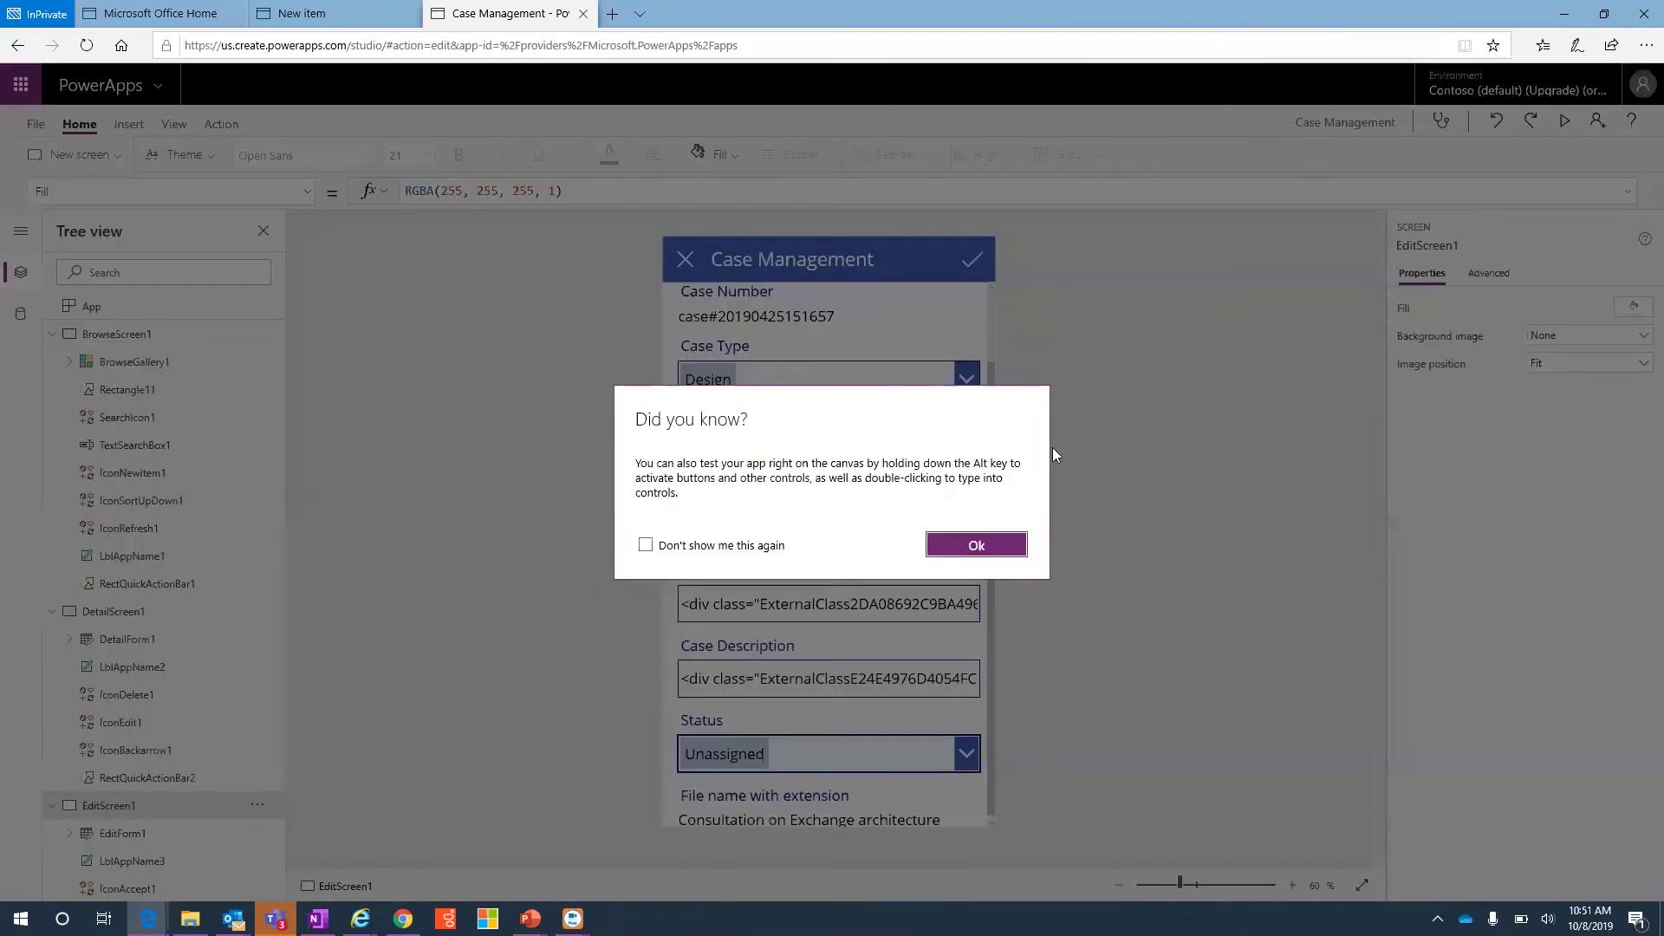
pyautogui.click(979, 543)
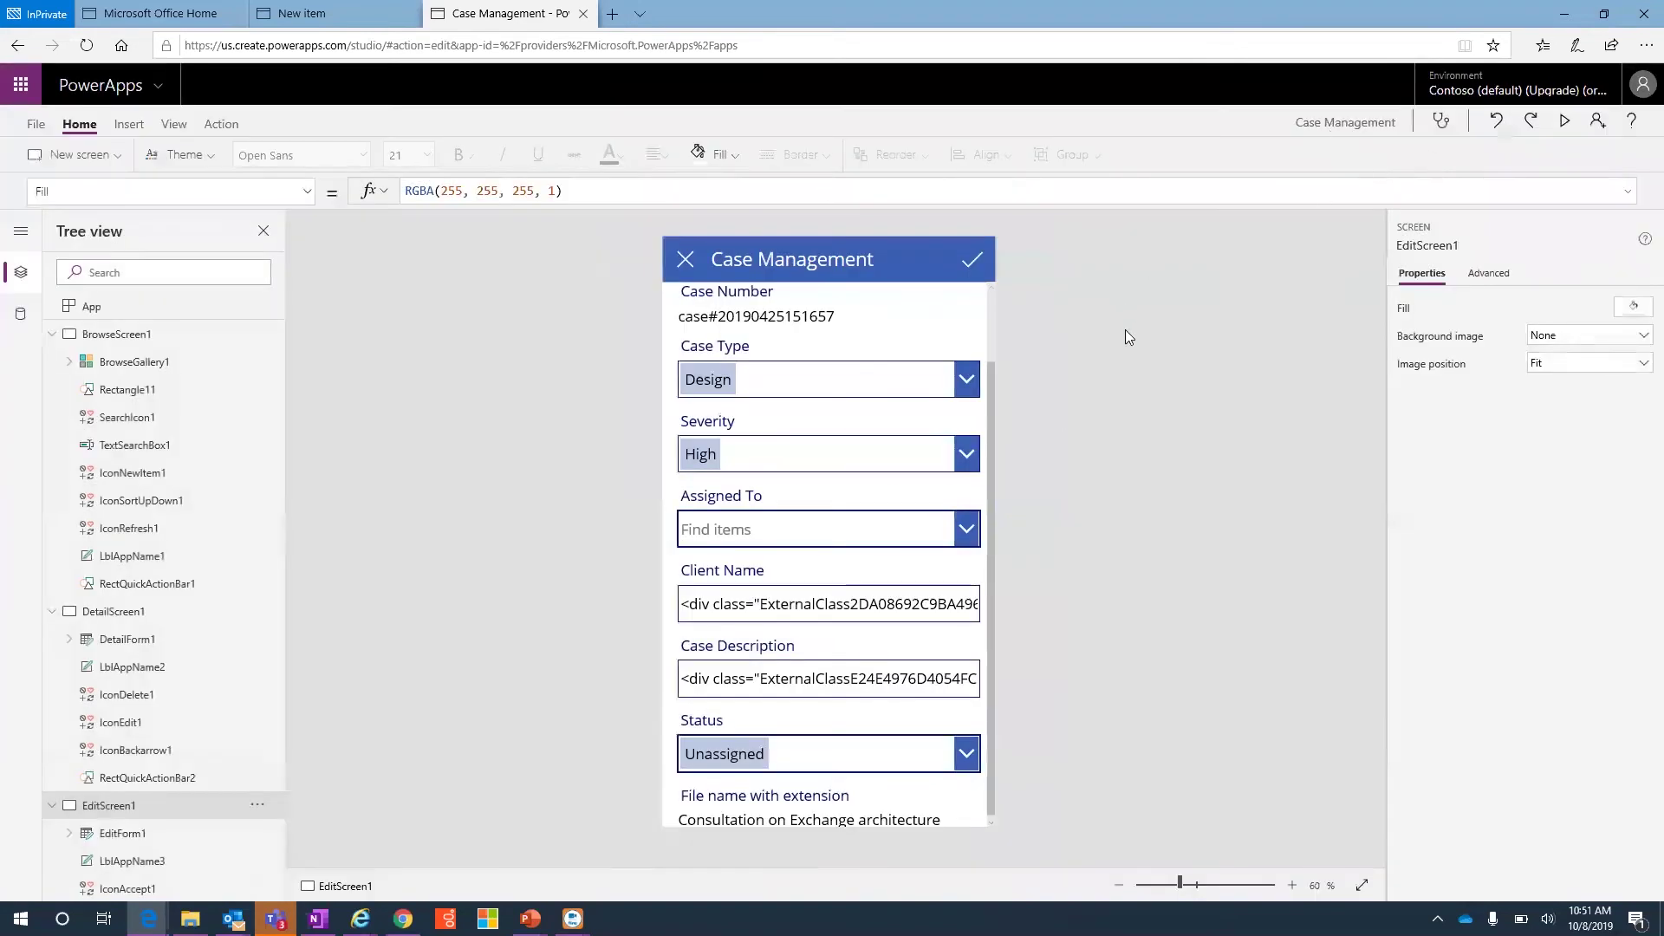
# Examine the sharing options for the Case Management app and close them without sharing it
pyautogui.click(1595, 130)
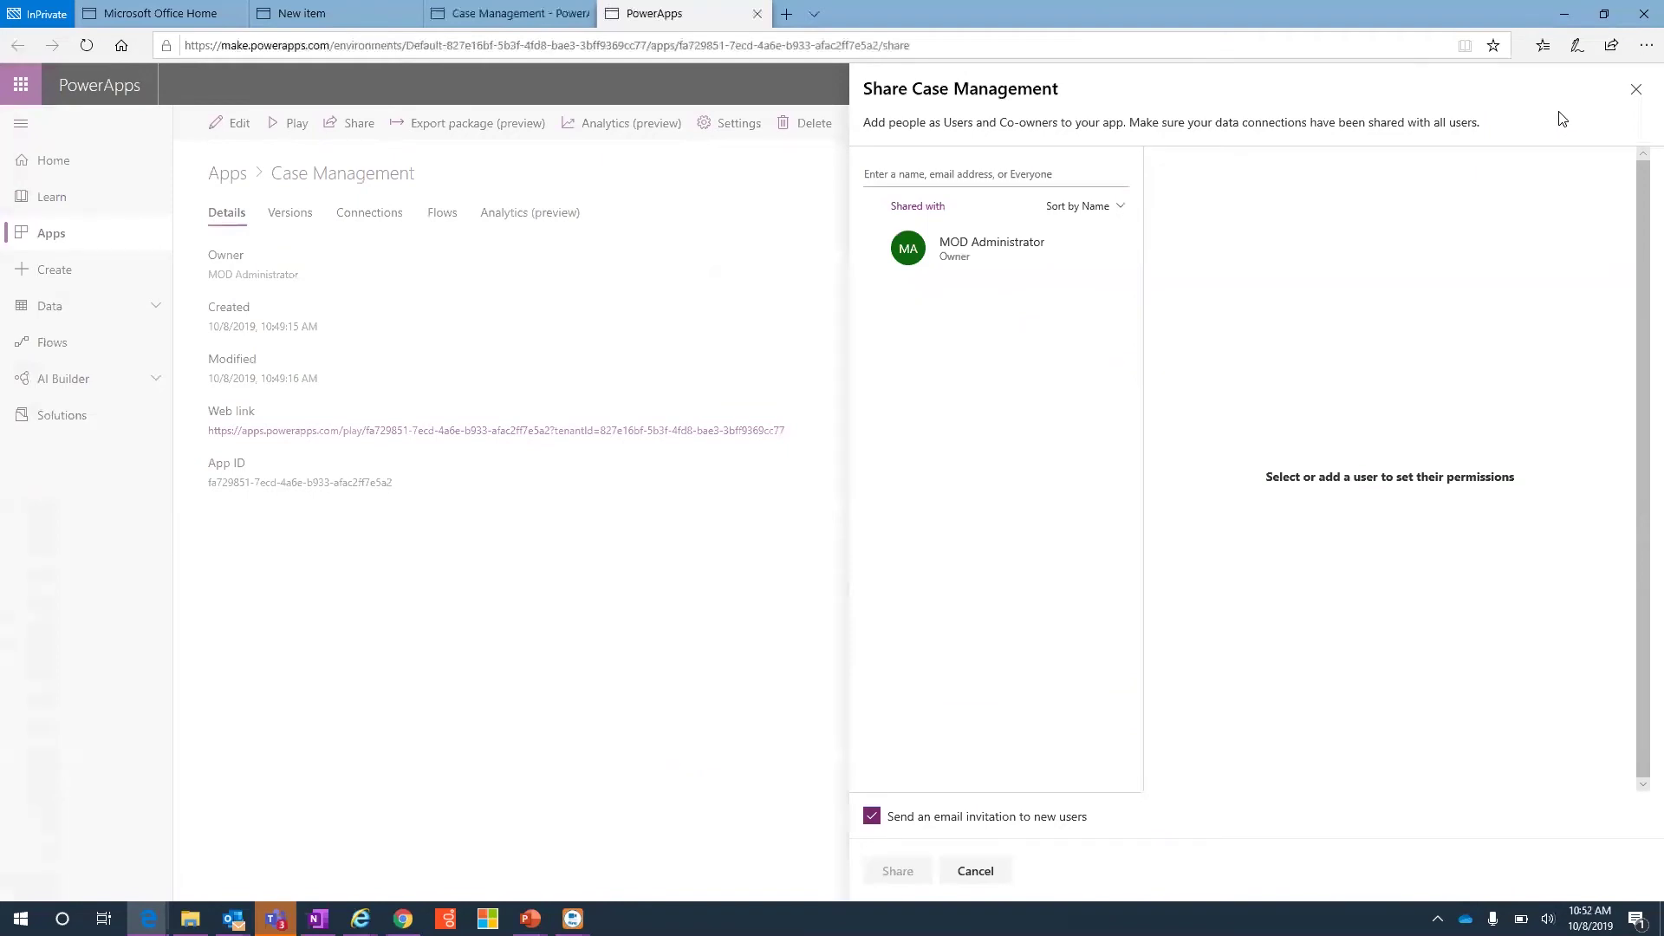
pyautogui.click(1633, 96)
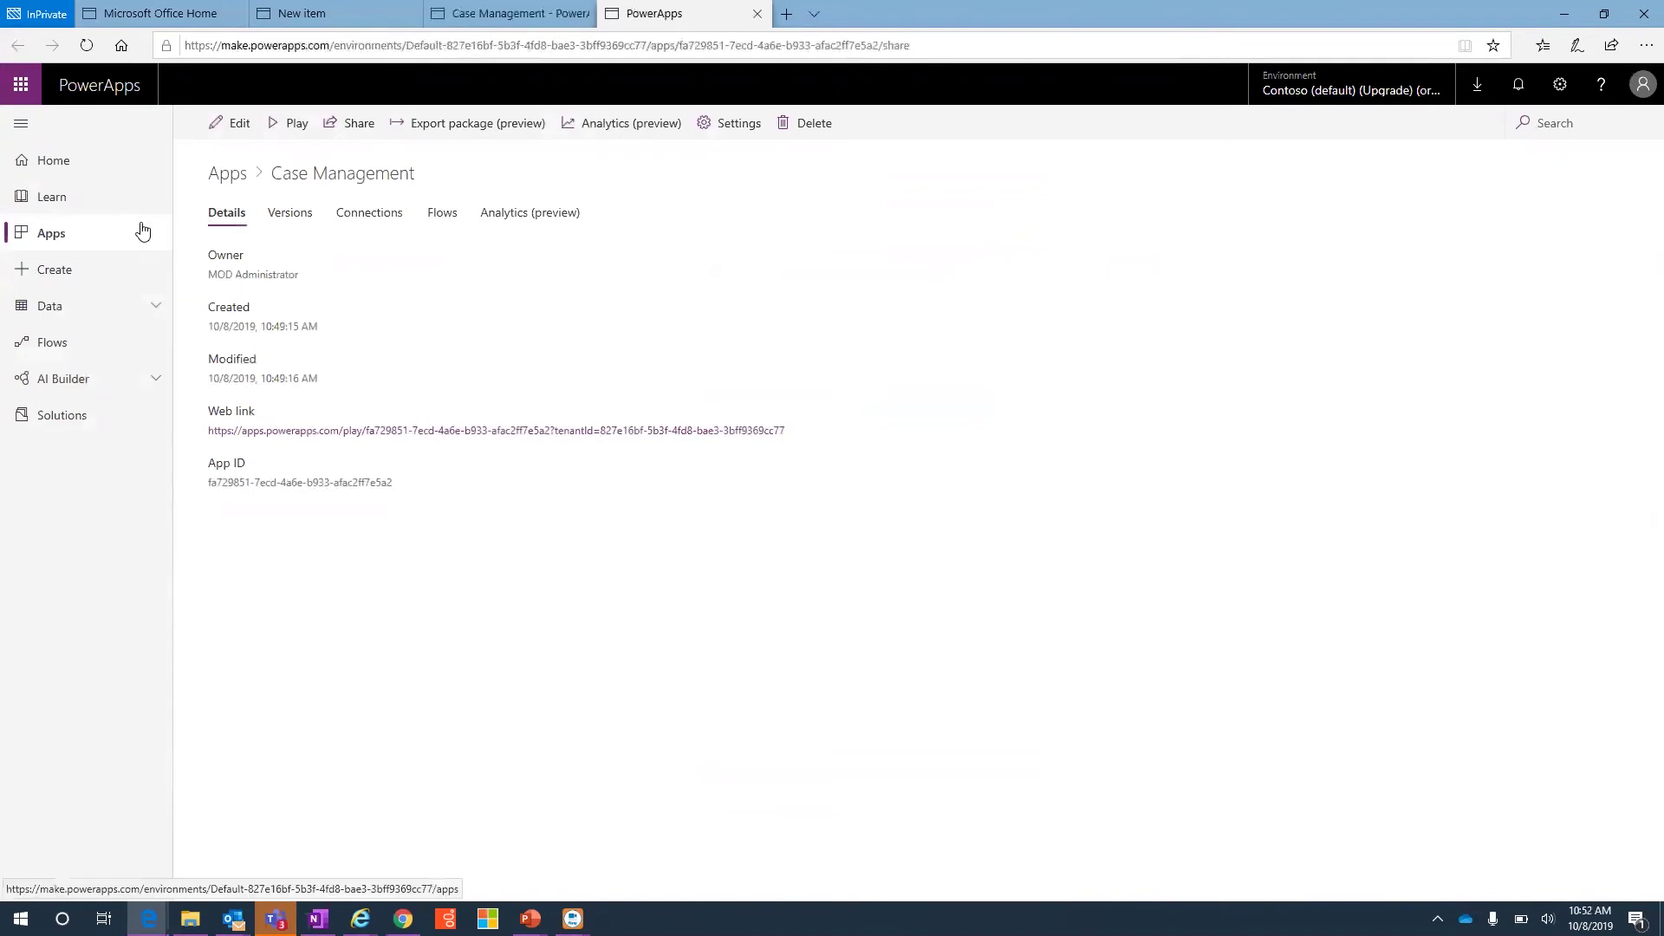
# Create a blank canvas app named "Test" in Phone format and skip the welcome message
pyautogui.click(74, 162)
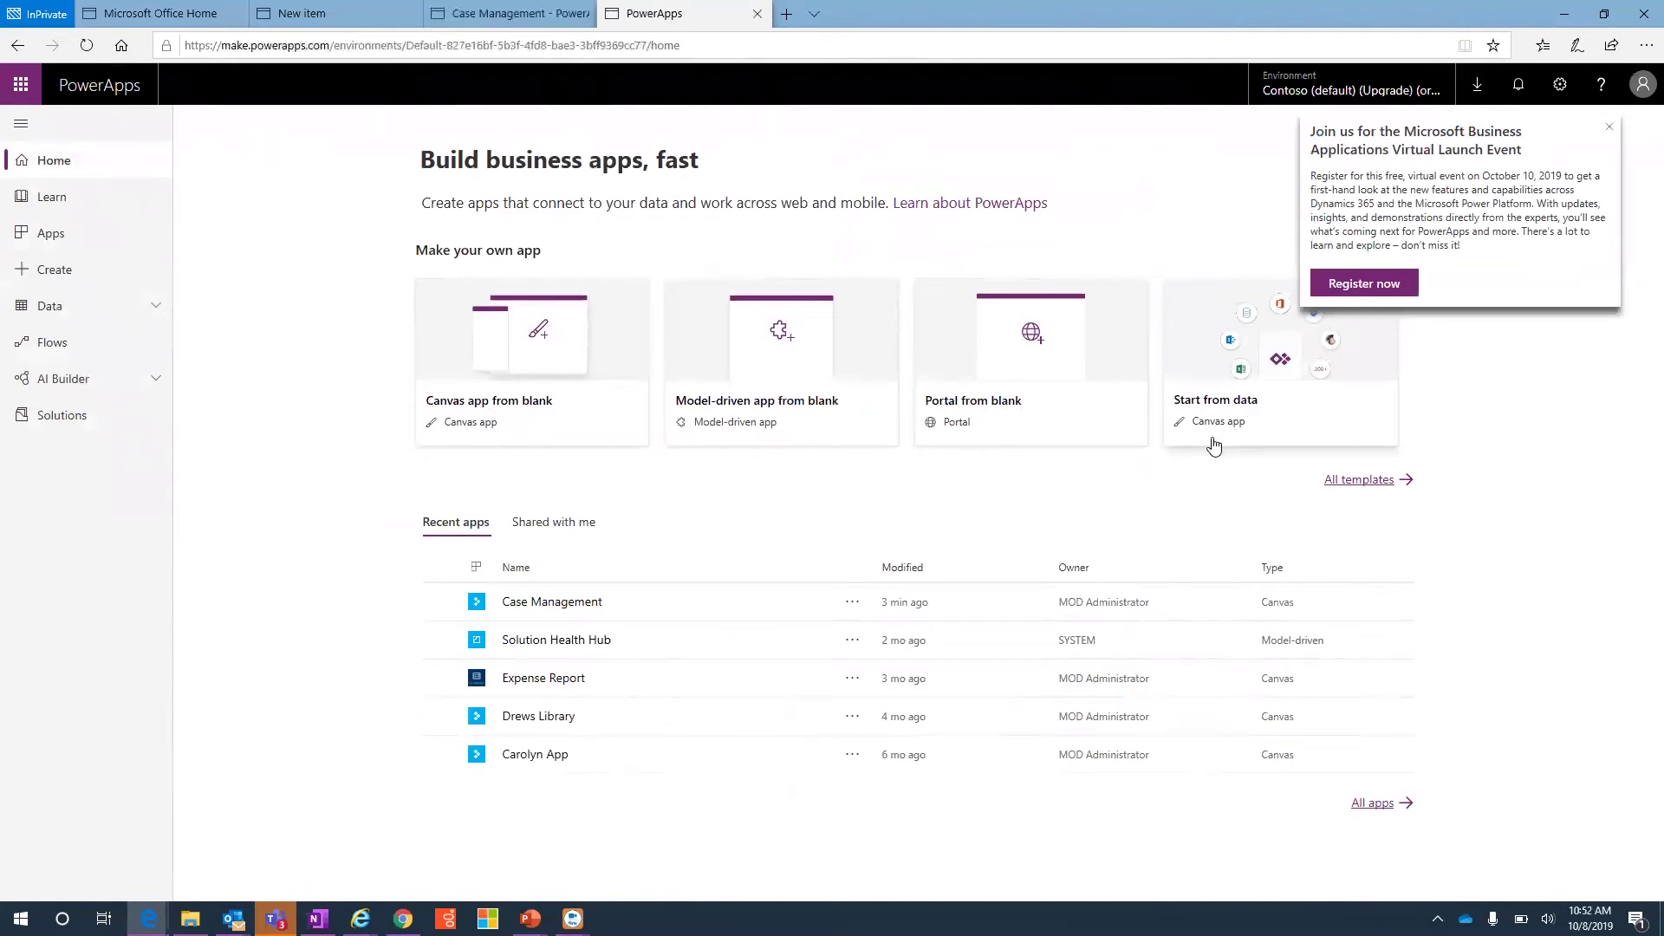
pyautogui.click(523, 403)
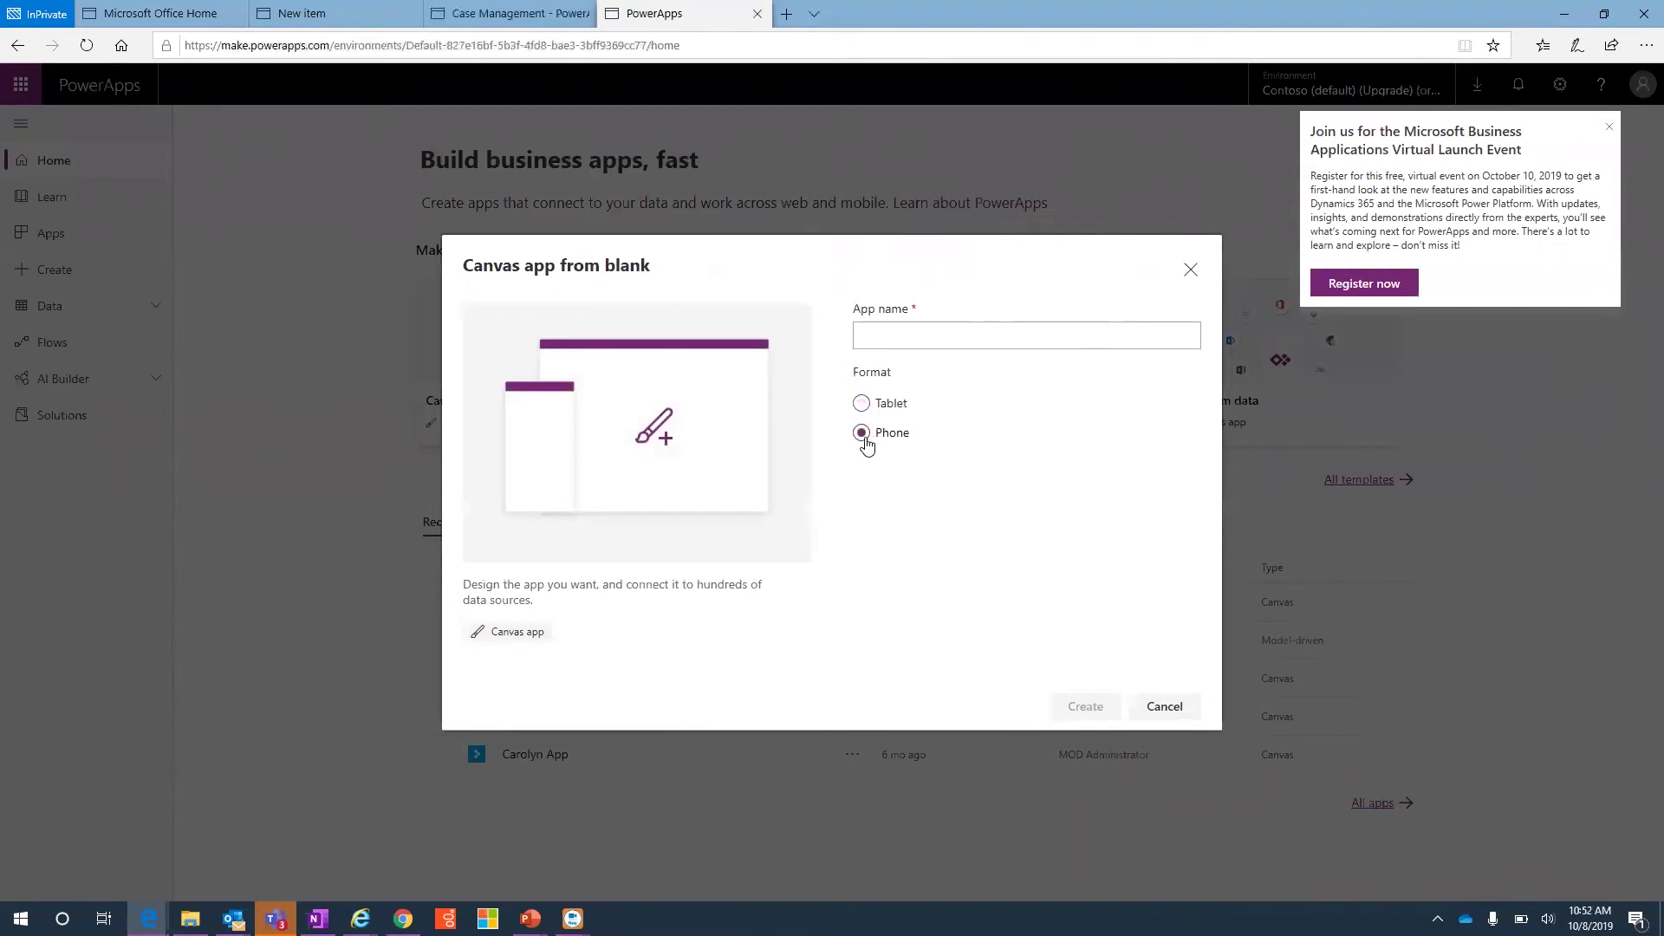
pyautogui.click(908, 333)
pyautogui.write('Tds')
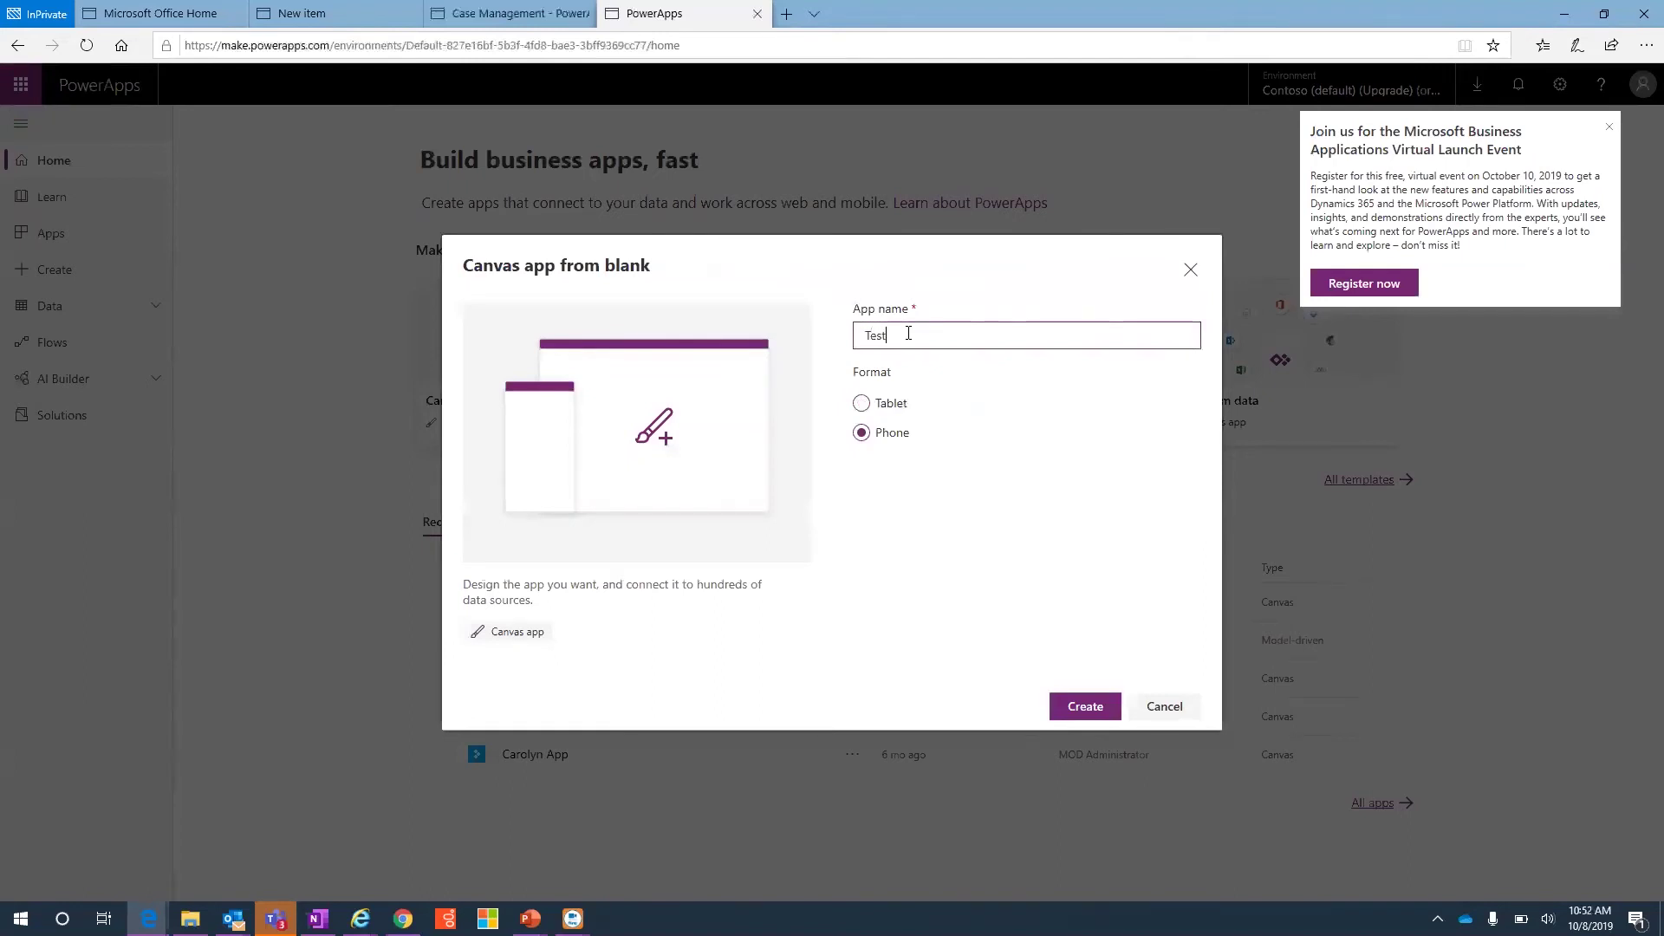
pyautogui.click(1092, 707)
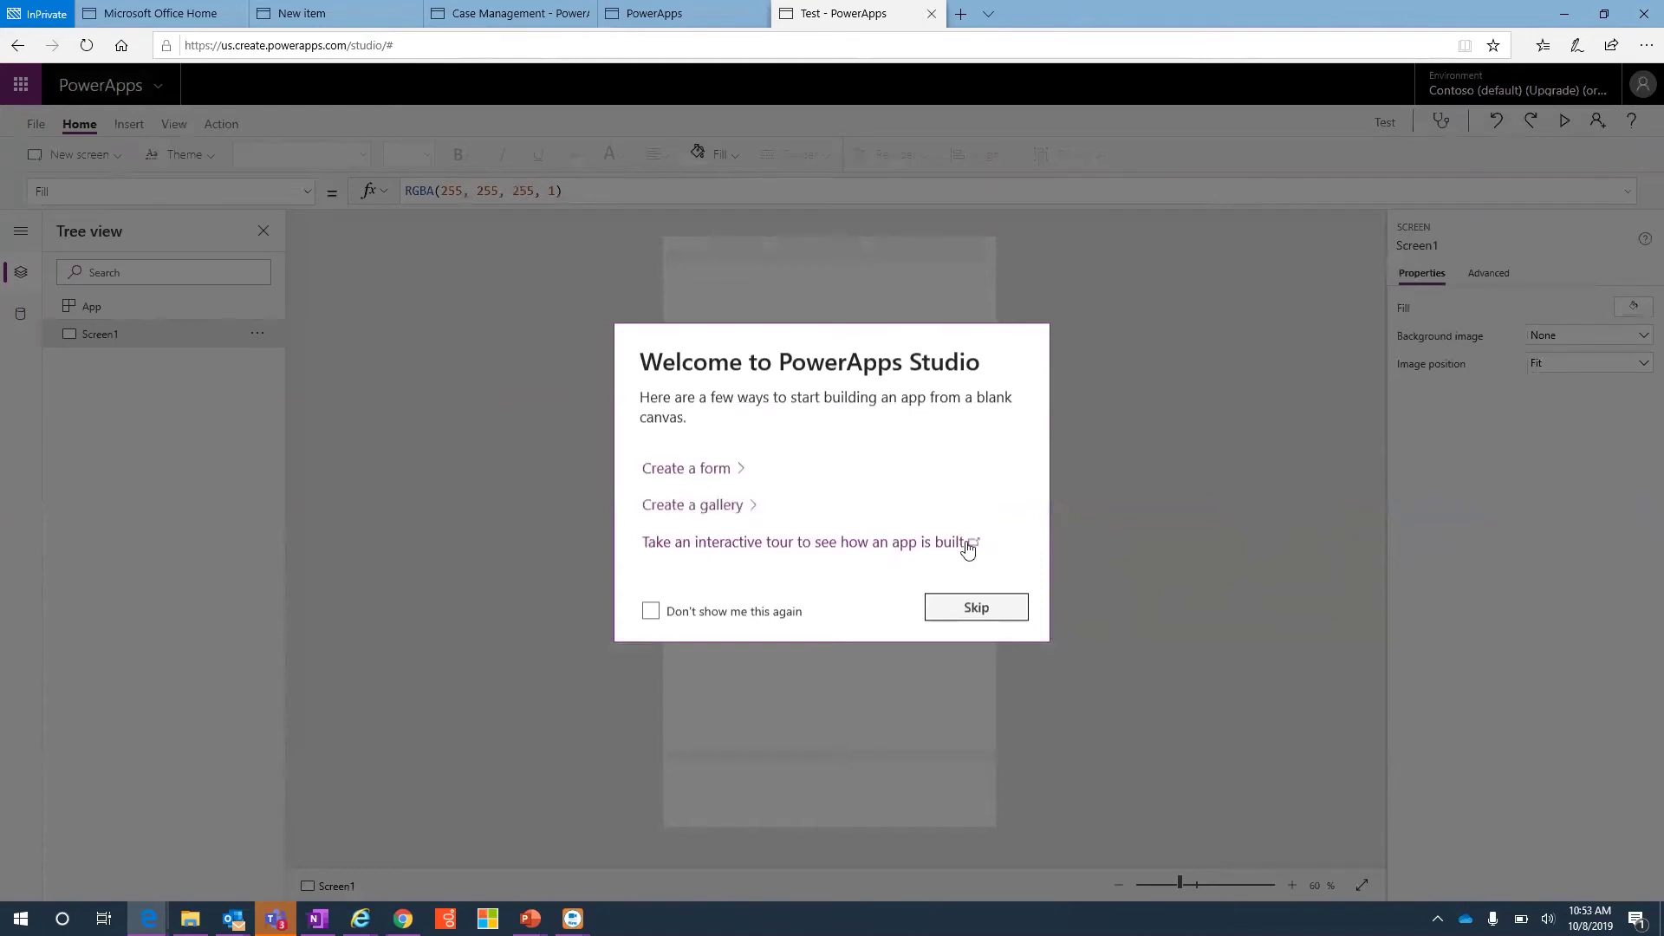
pyautogui.click(951, 608)
# Examine the items that can be inserted on the blank Screen1 and the data sources available to the app
pyautogui.click(819, 532)
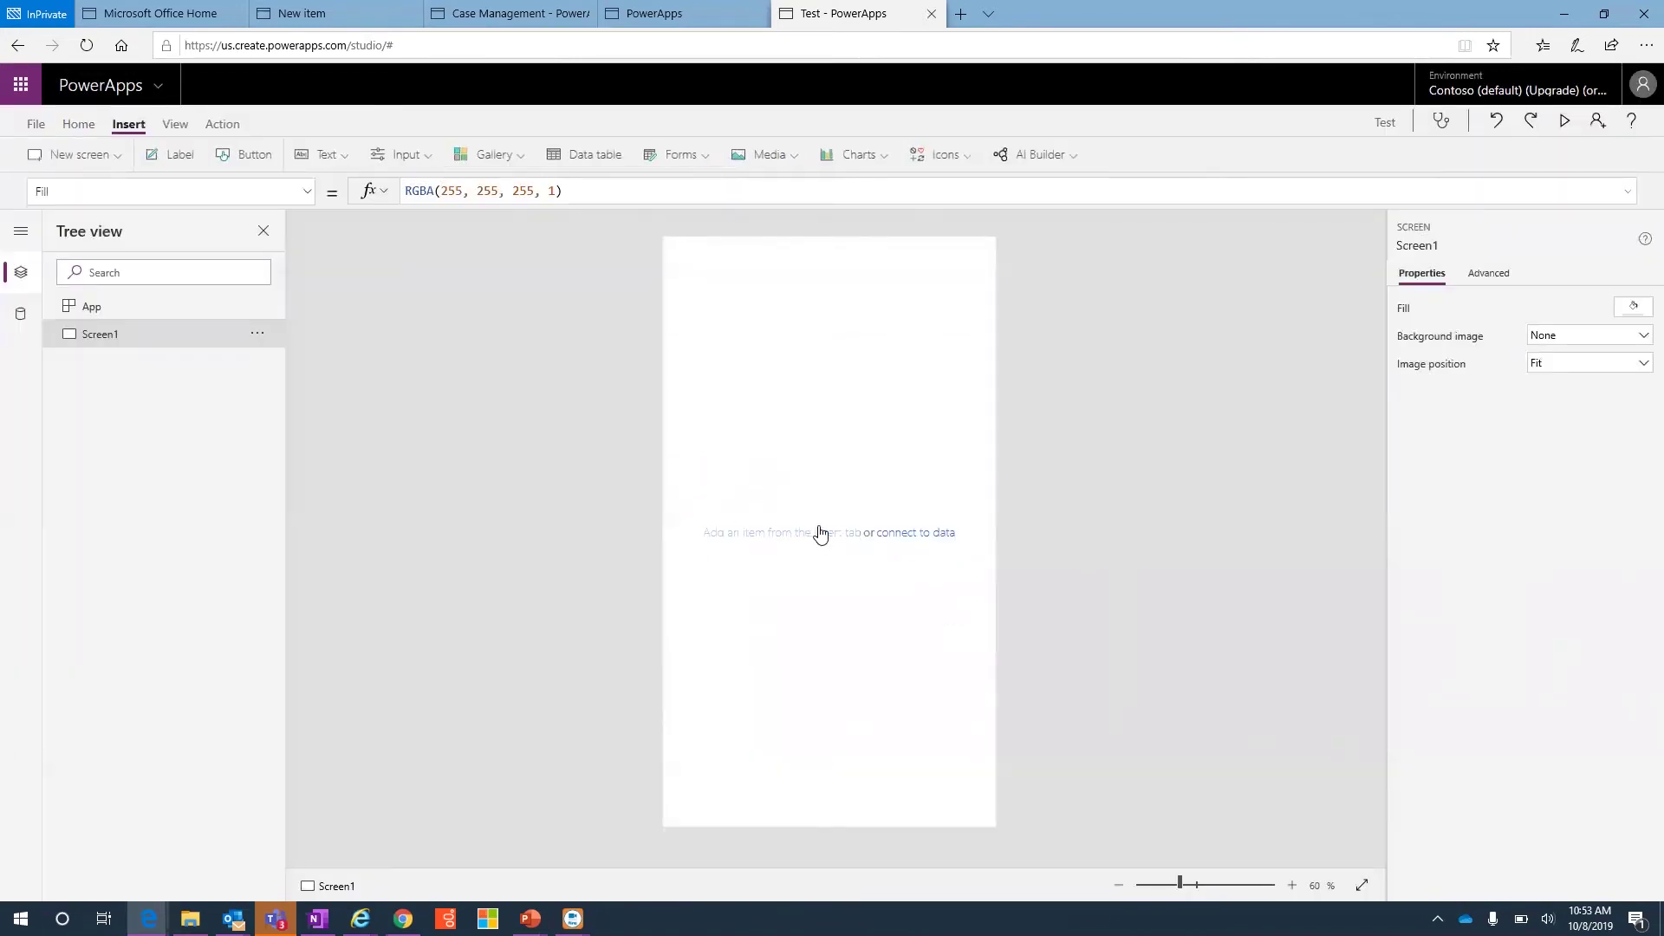
pyautogui.click(920, 534)
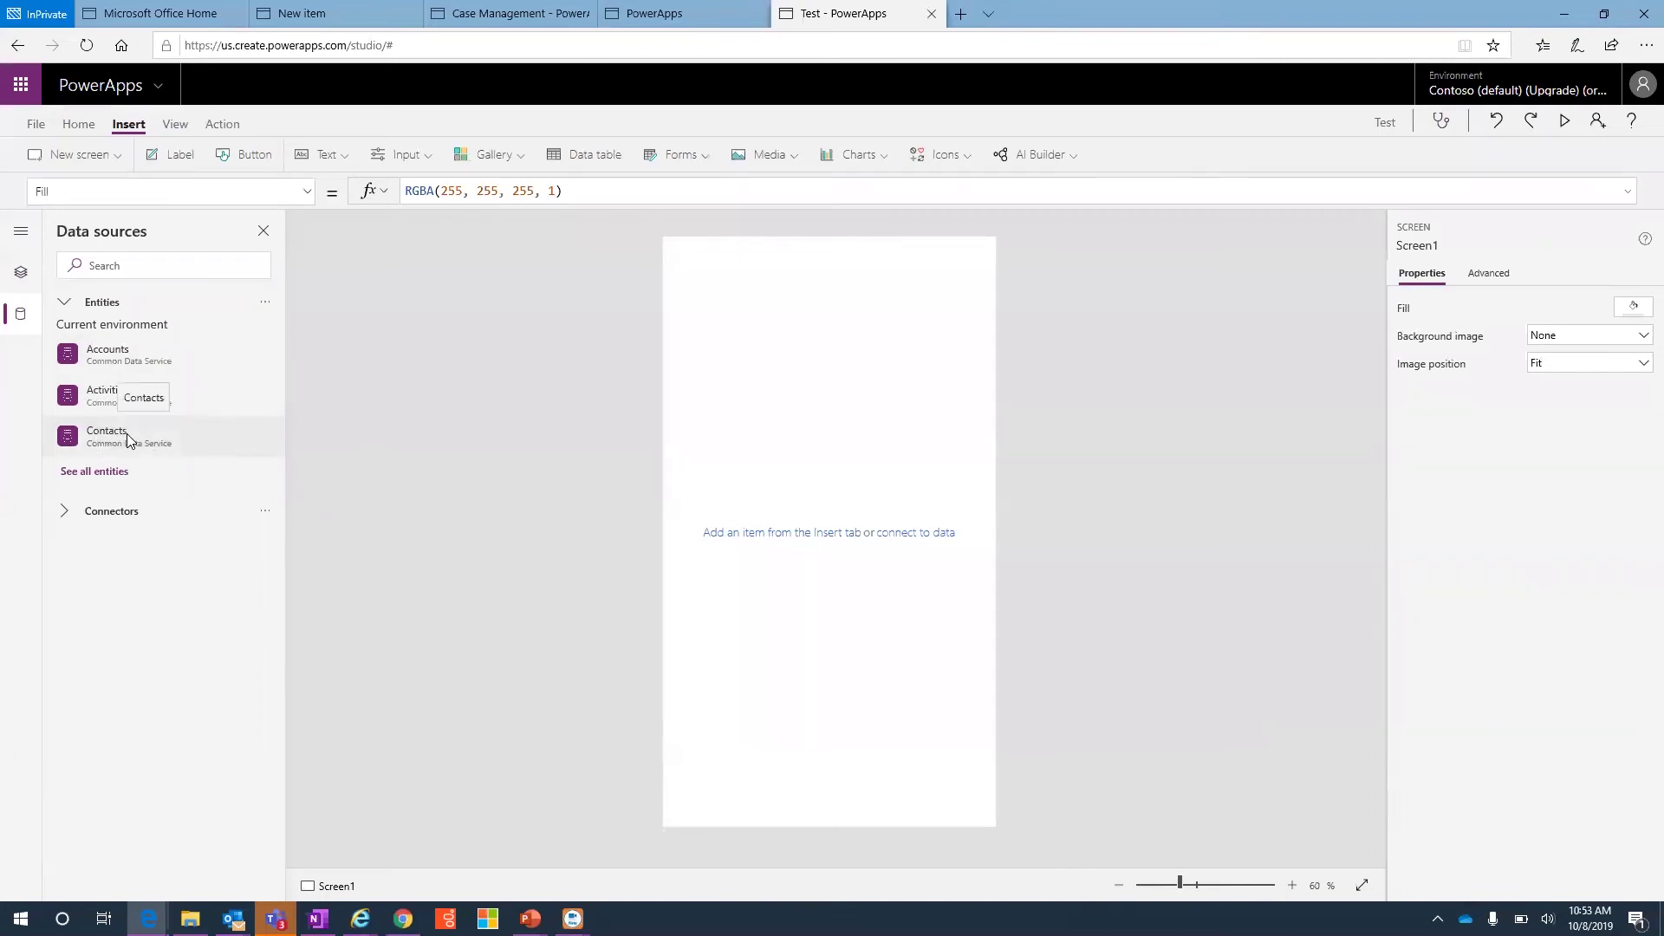
pyautogui.click(19, 273)
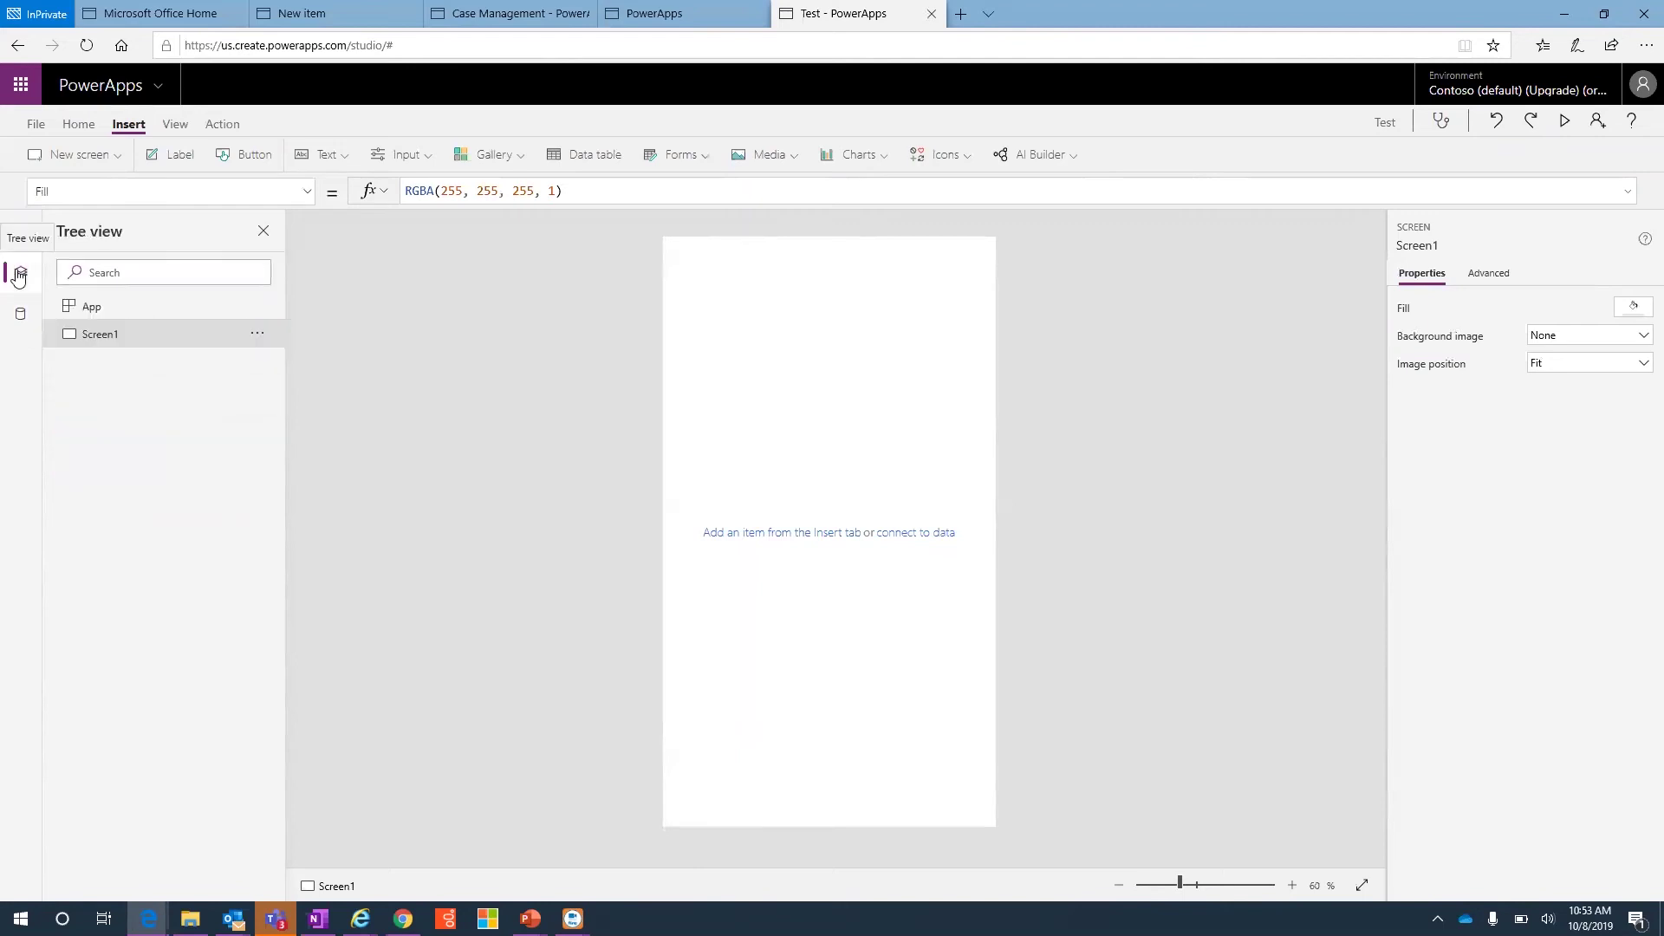
pyautogui.click(21, 313)
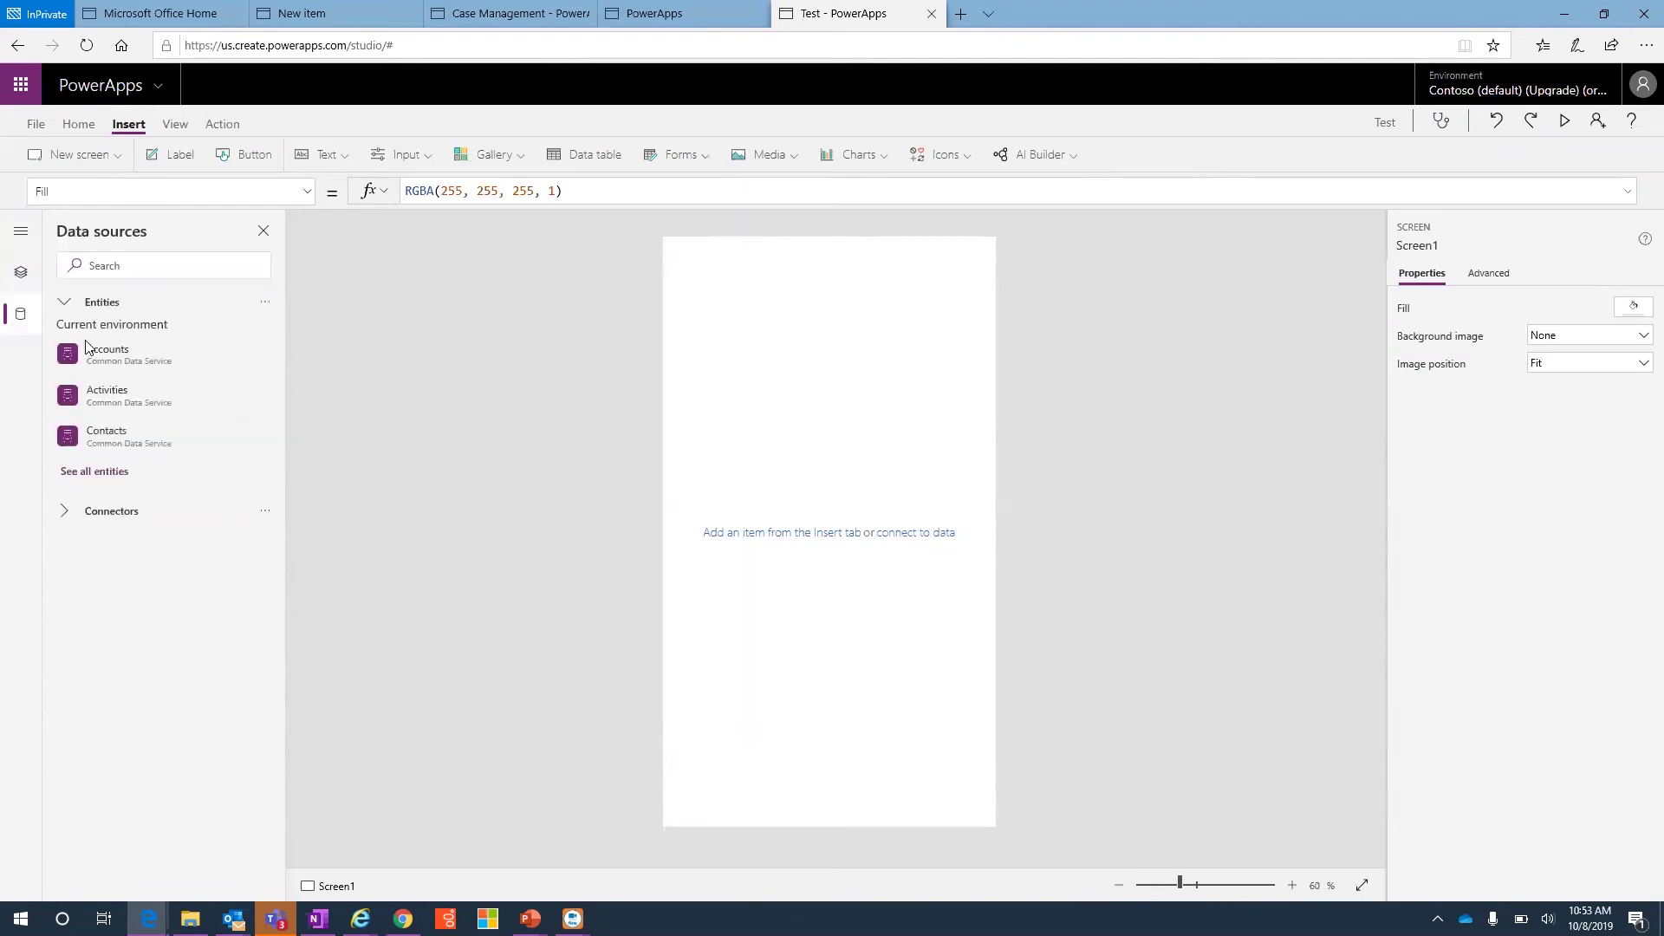
# Open the environment's list of data connections and look through it
pyautogui.click(37, 126)
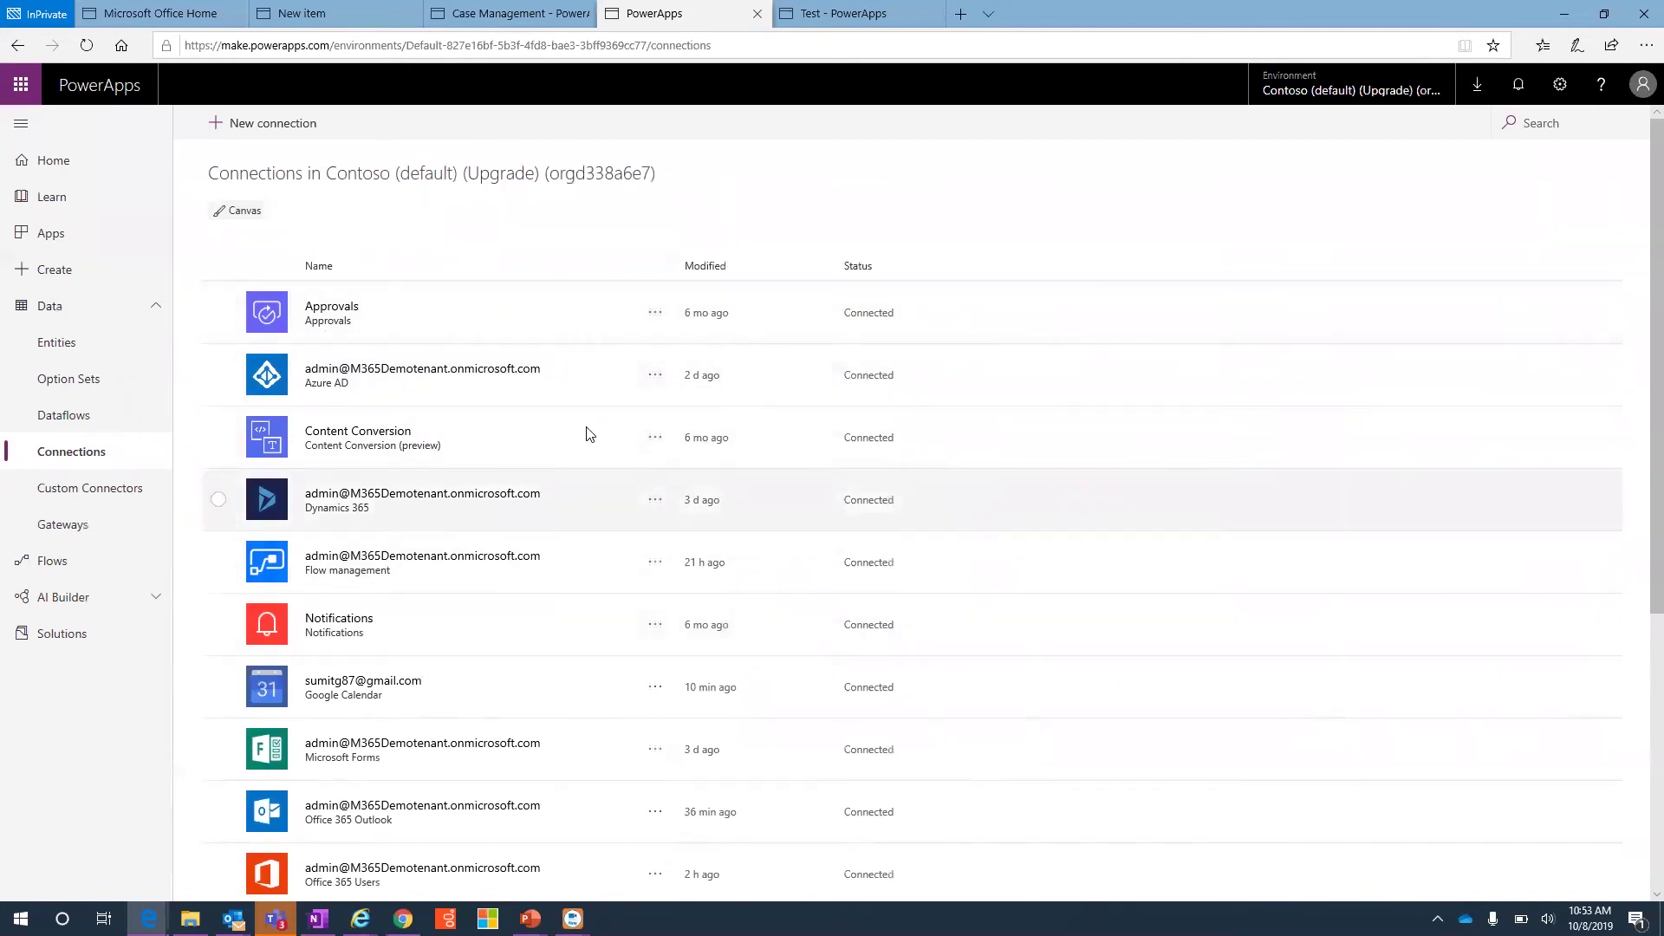
pyautogui.scroll(-1, 548, 662)
pyautogui.click(547, 662)
pyautogui.scroll(-4, 548, 661)
pyautogui.scroll(1, 548, 661)
pyautogui.scroll(4, 548, 662)
# Browse the connectors offered for a new connection and inspect the SQL Server connection settings without creating one
pyautogui.click(274, 125)
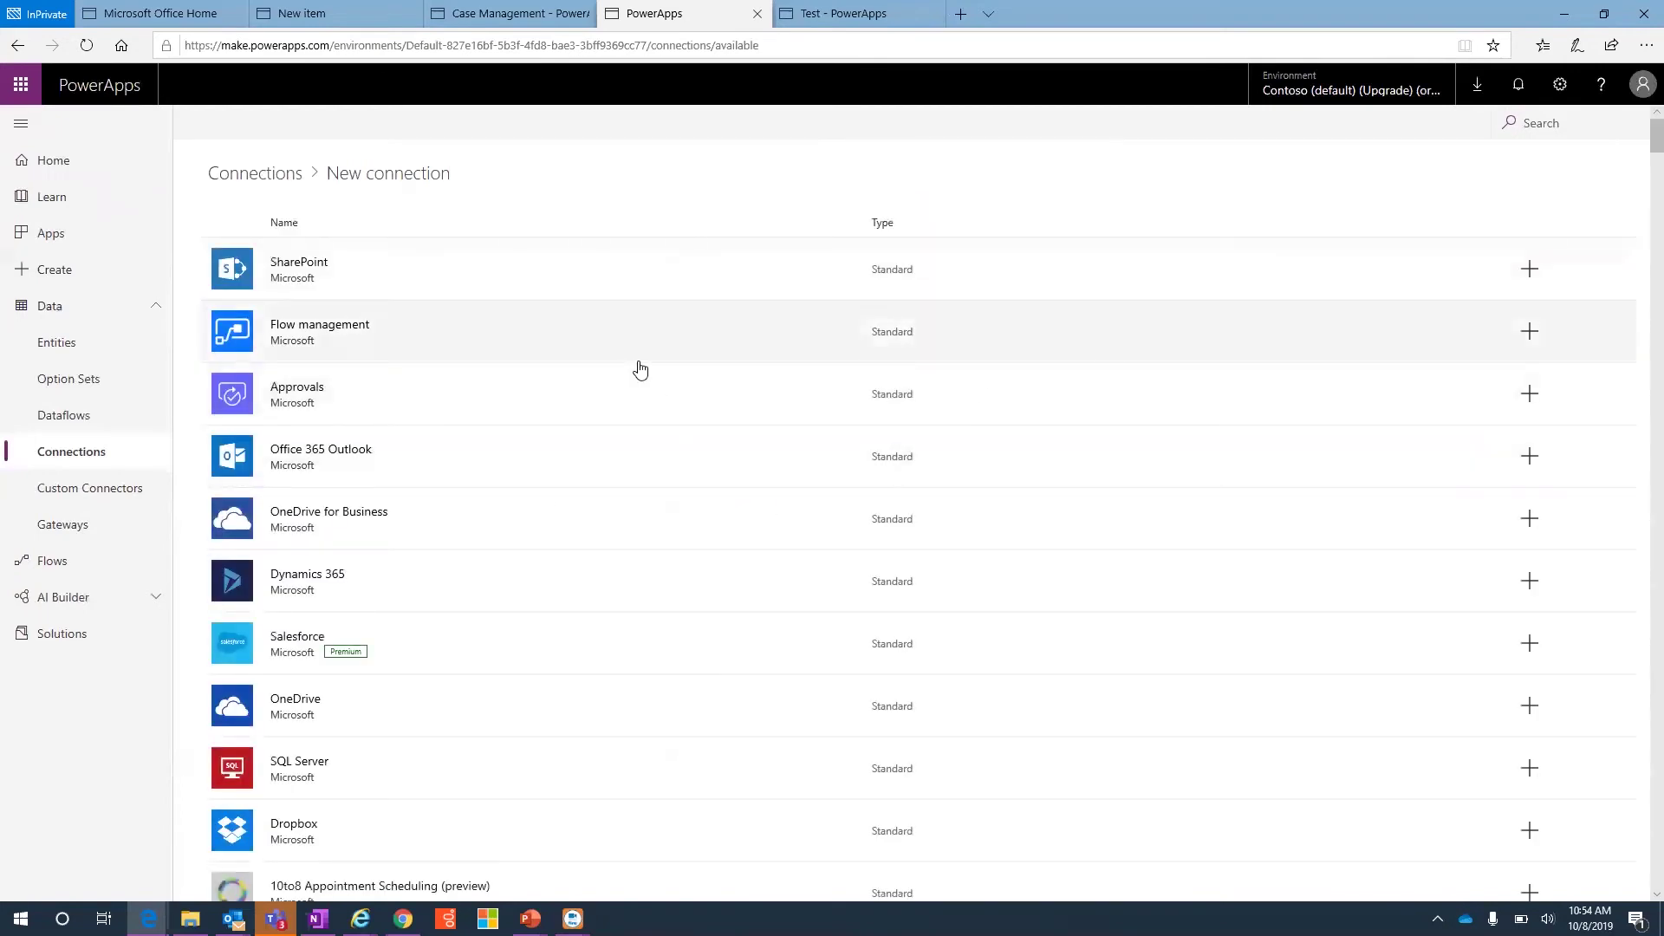
pyautogui.scroll(-4, 639, 370)
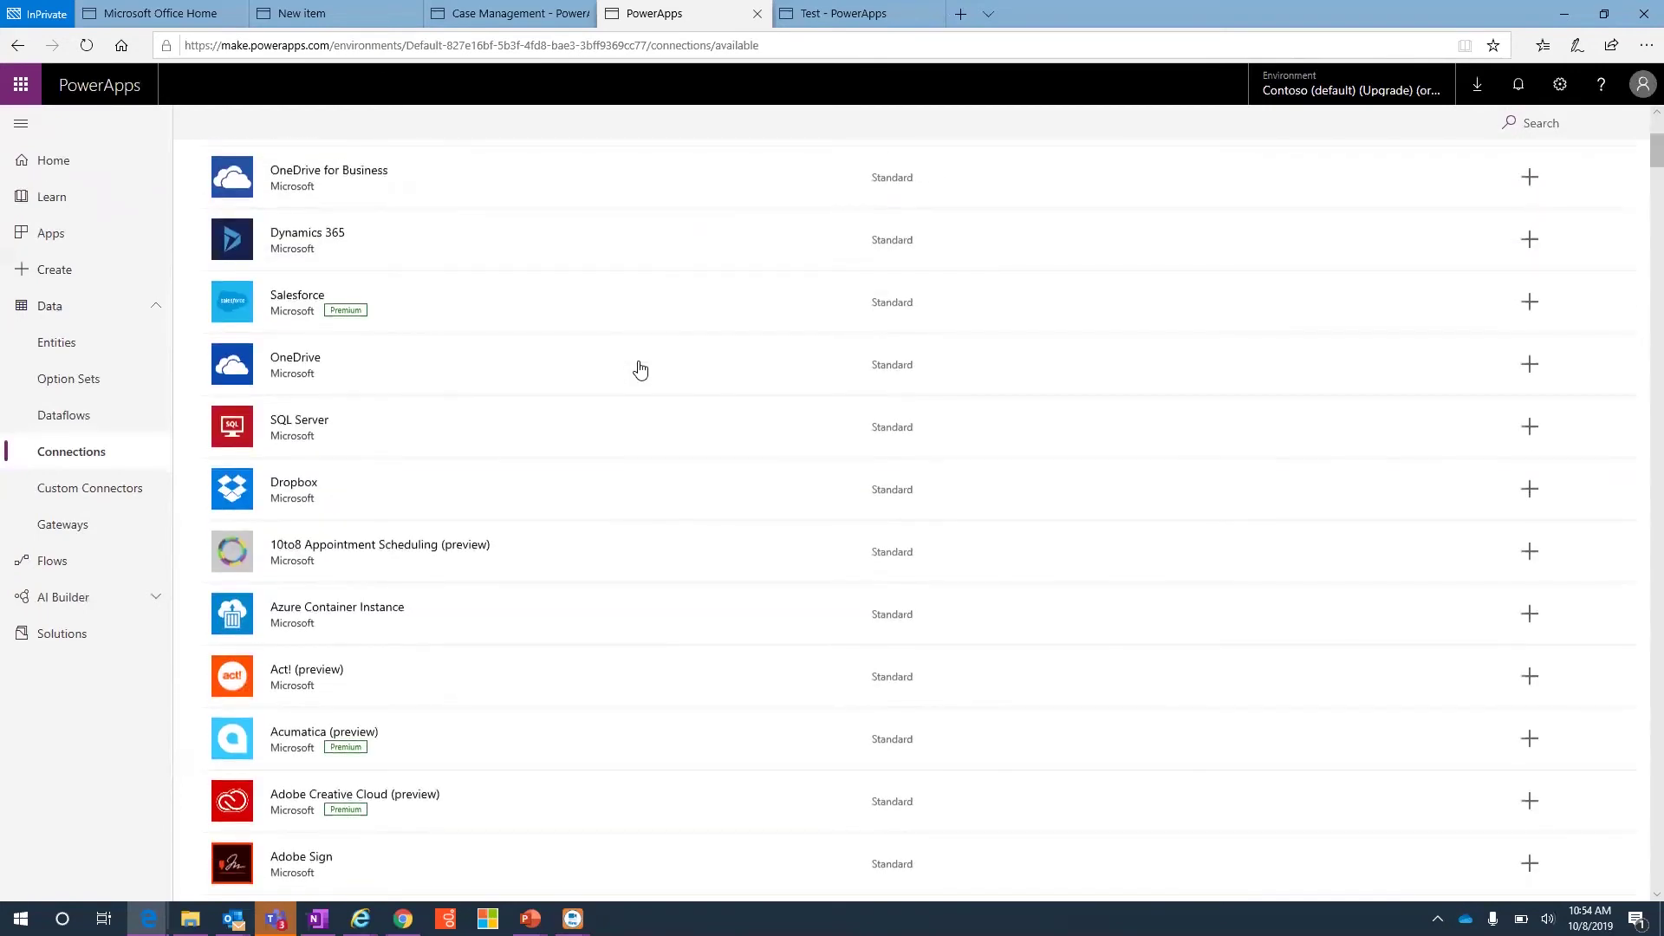
pyautogui.click(640, 370)
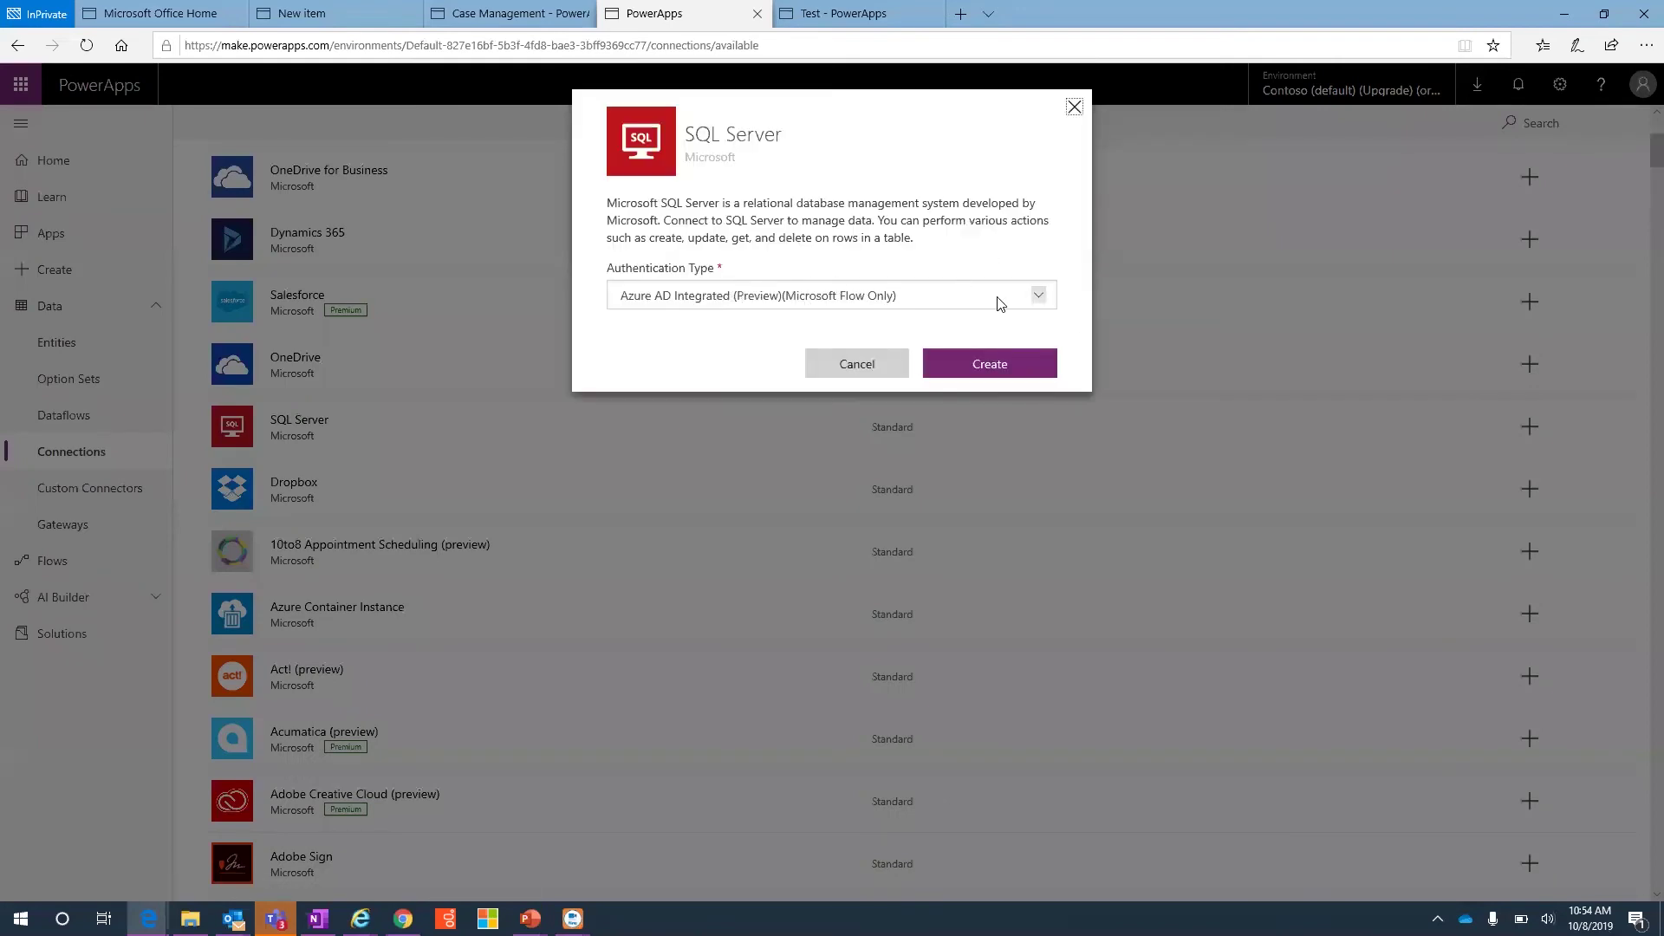
pyautogui.click(877, 371)
pyautogui.click(475, 28)
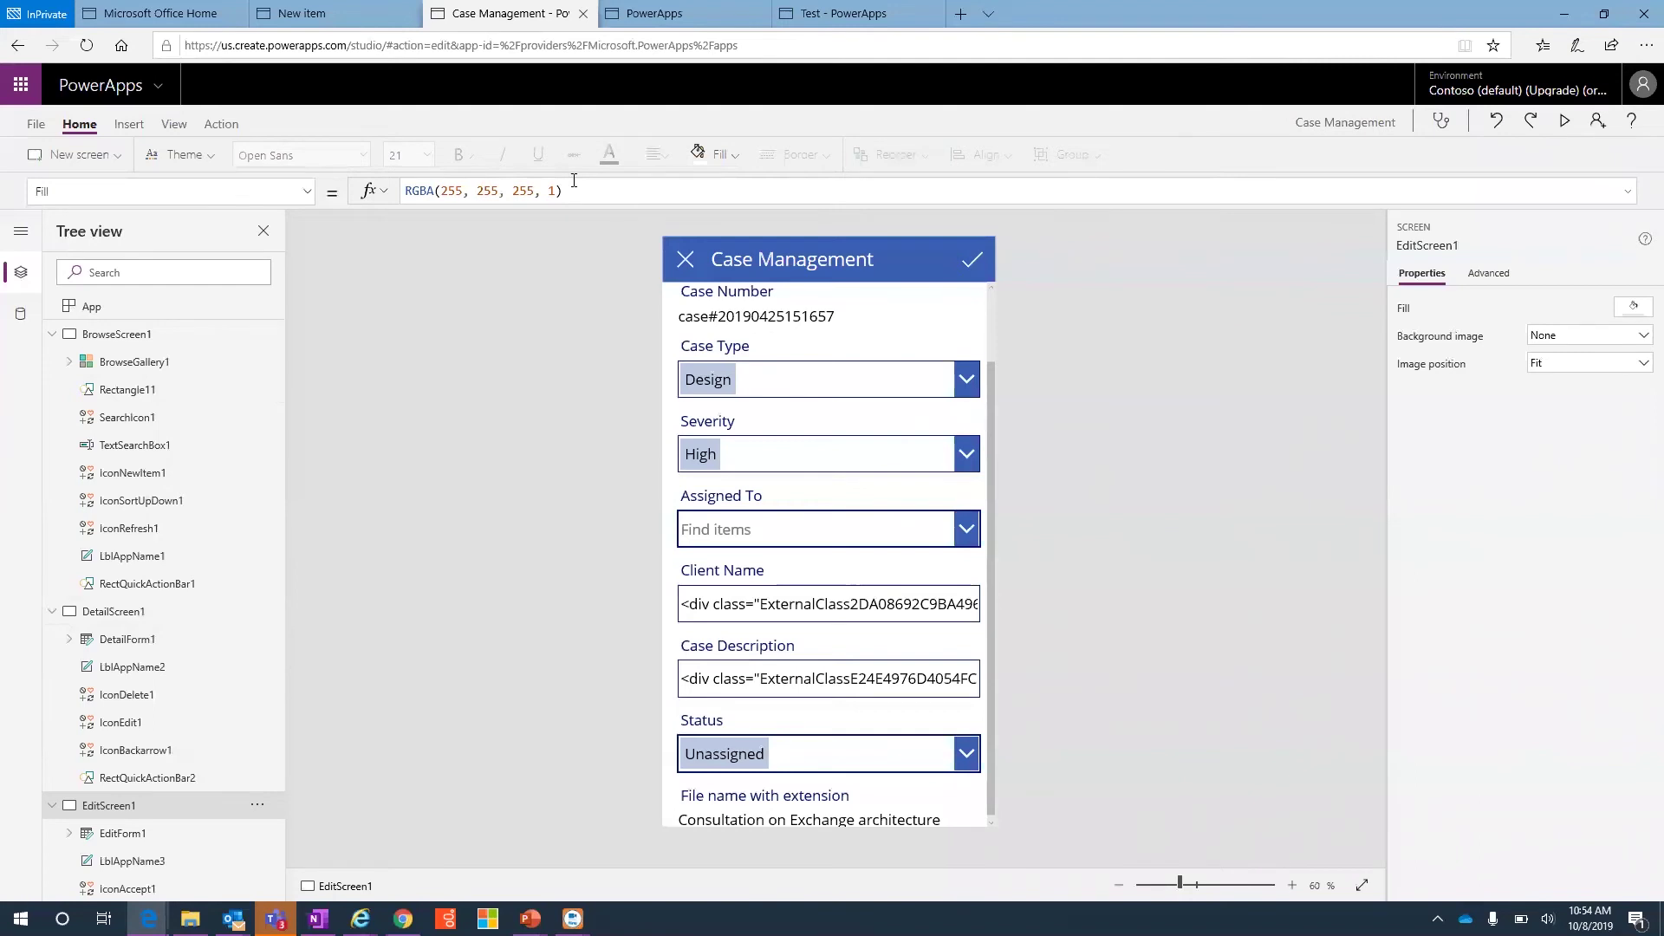
pyautogui.hotkey('ctrl', 'Tab')
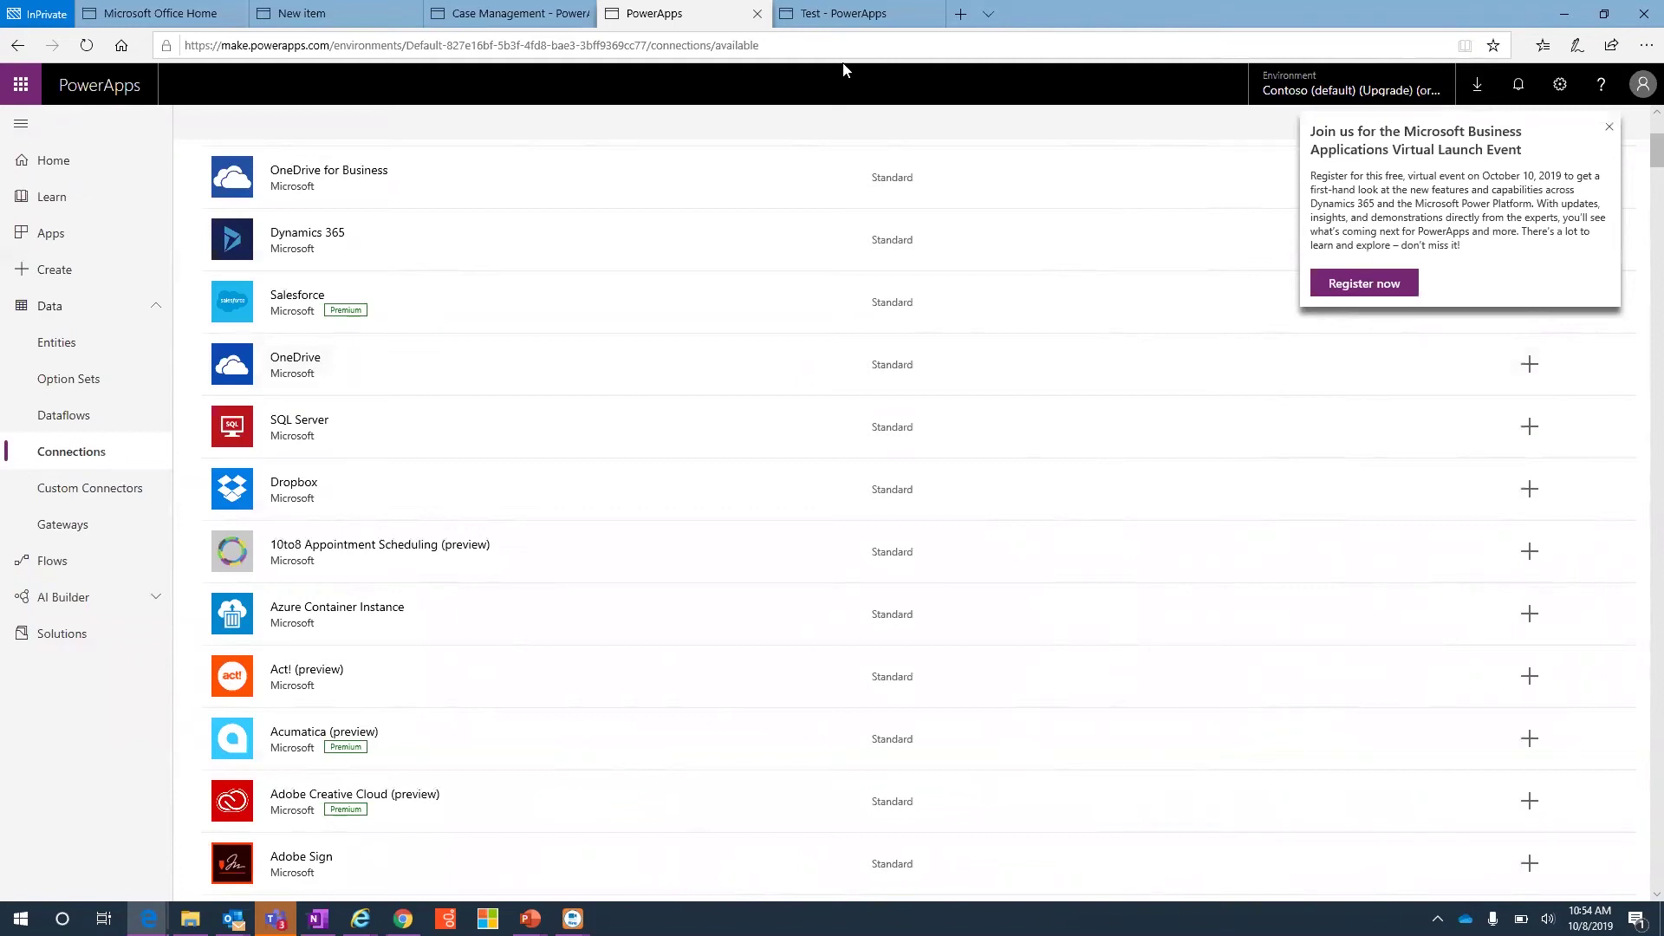
pyautogui.click(1609, 130)
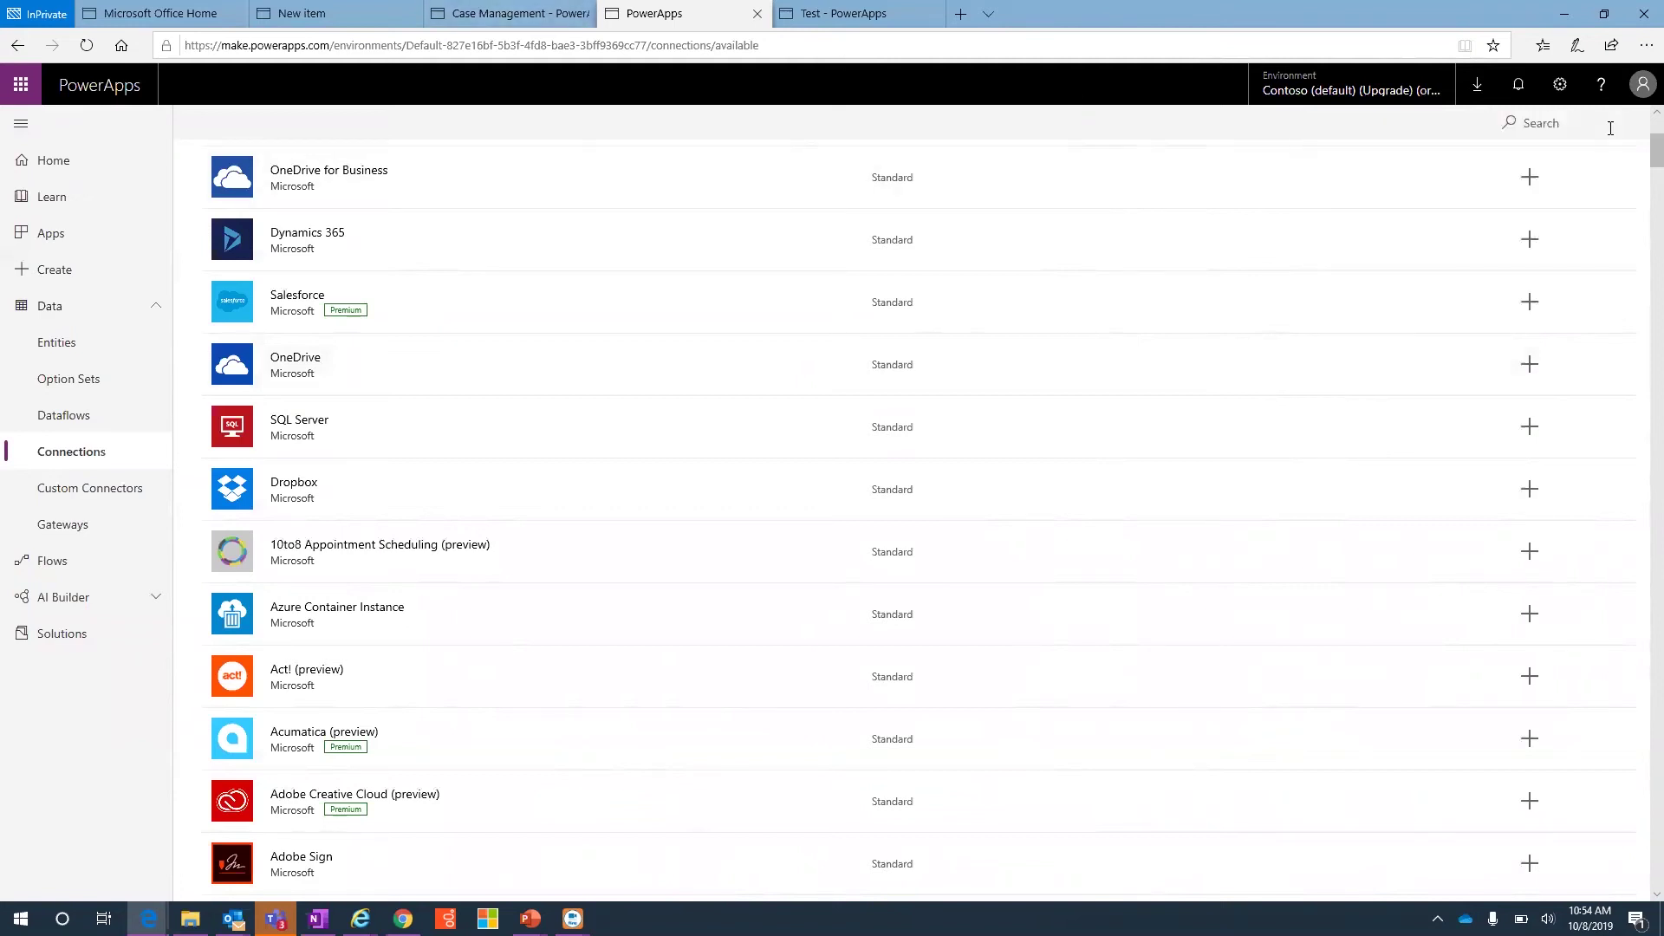
# Open Microsoft Flow from the Office 365 home page and dismiss the launch event announcement
pyautogui.click(171, 22)
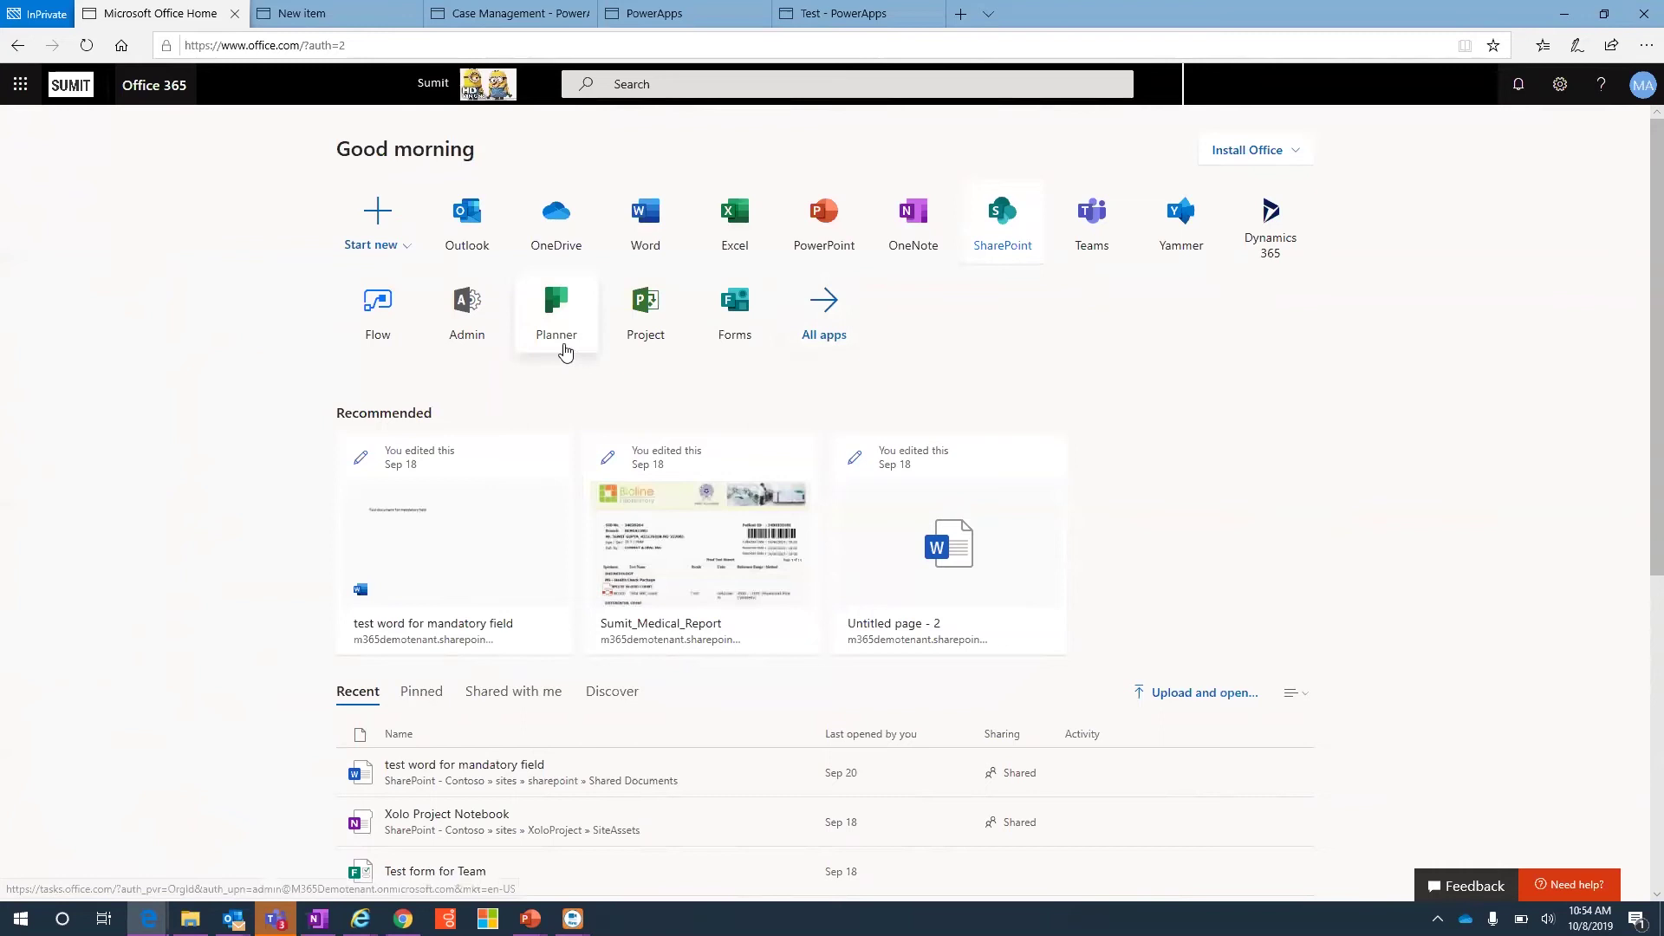
pyautogui.click(385, 310)
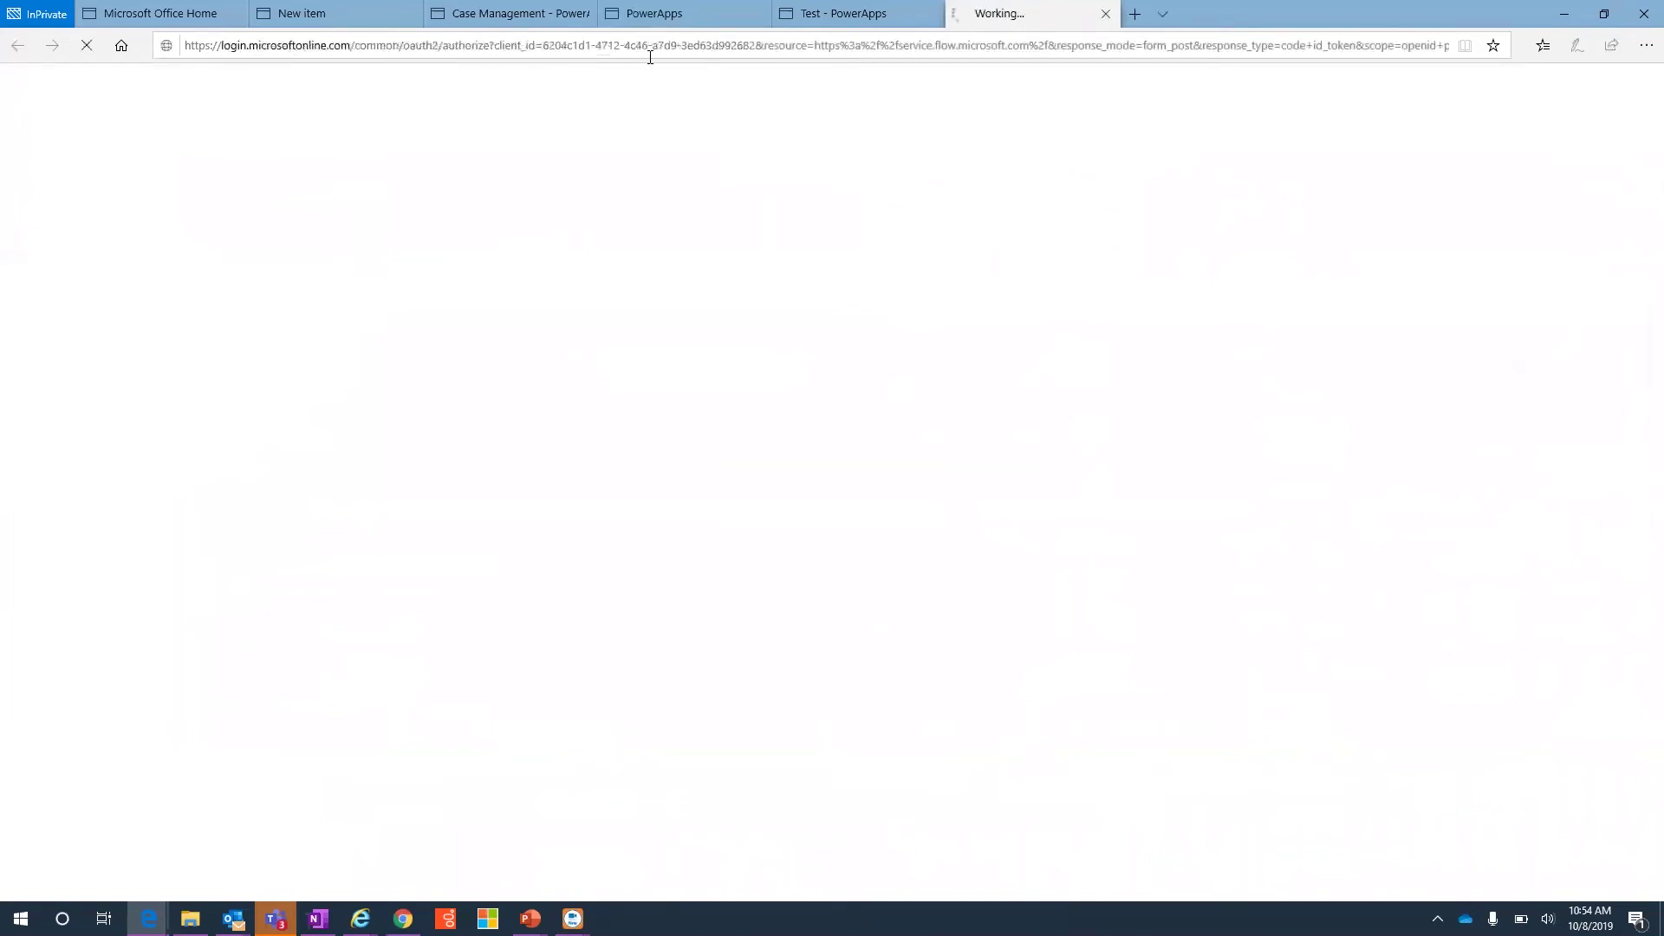
pyautogui.click(652, 31)
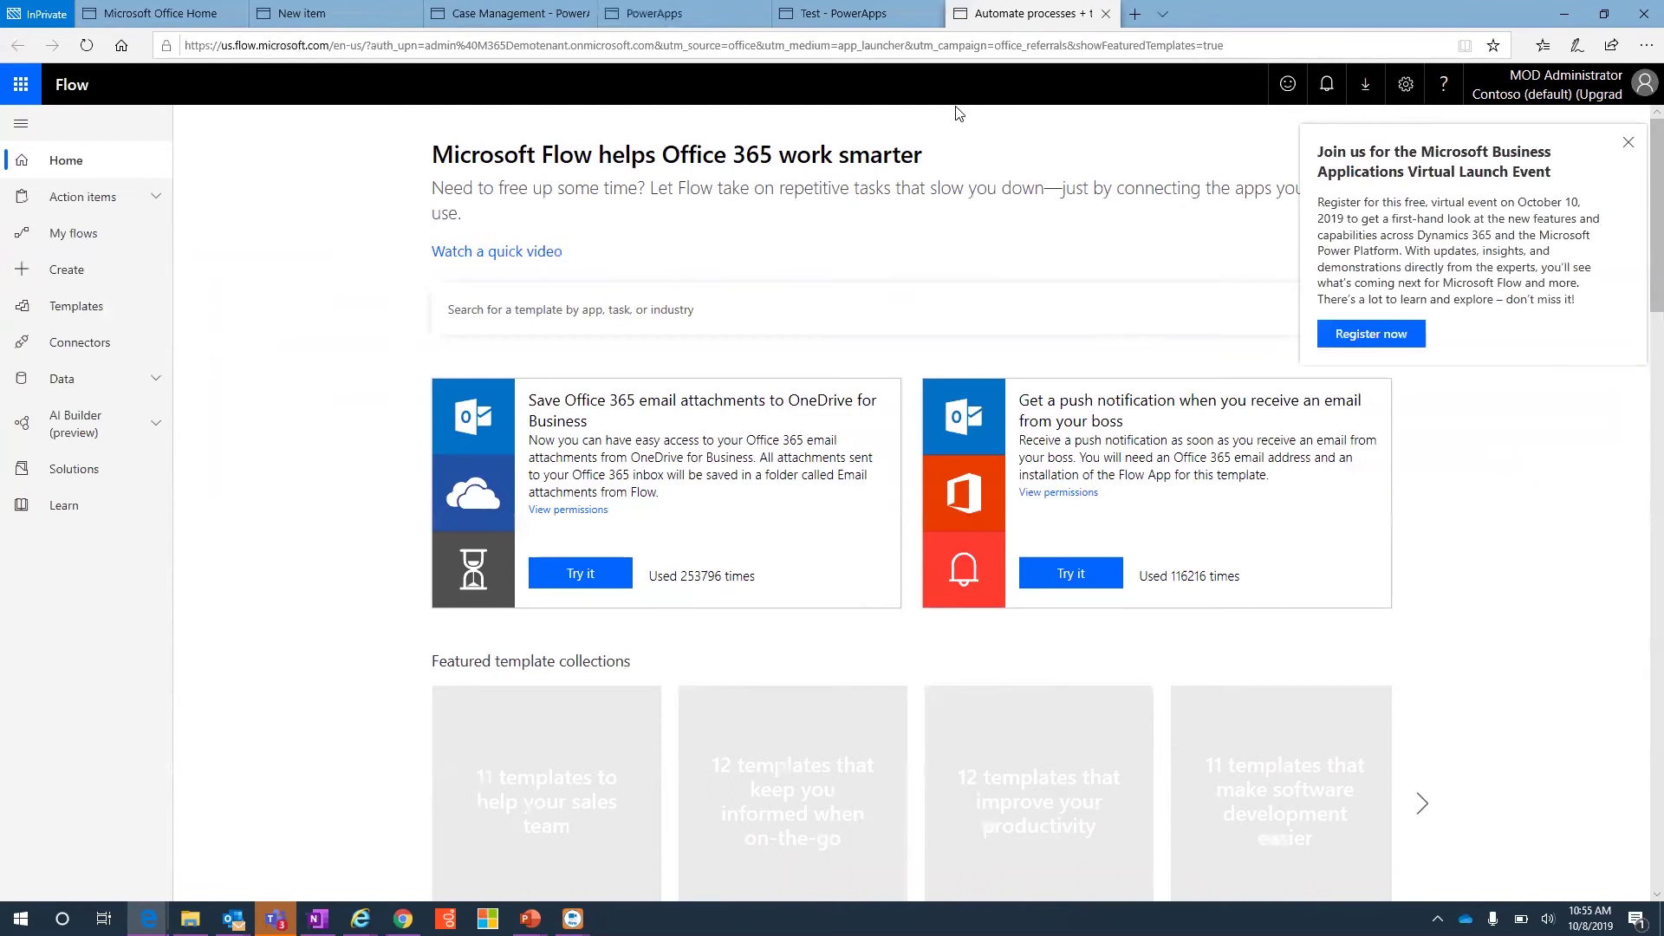
pyautogui.click(1627, 144)
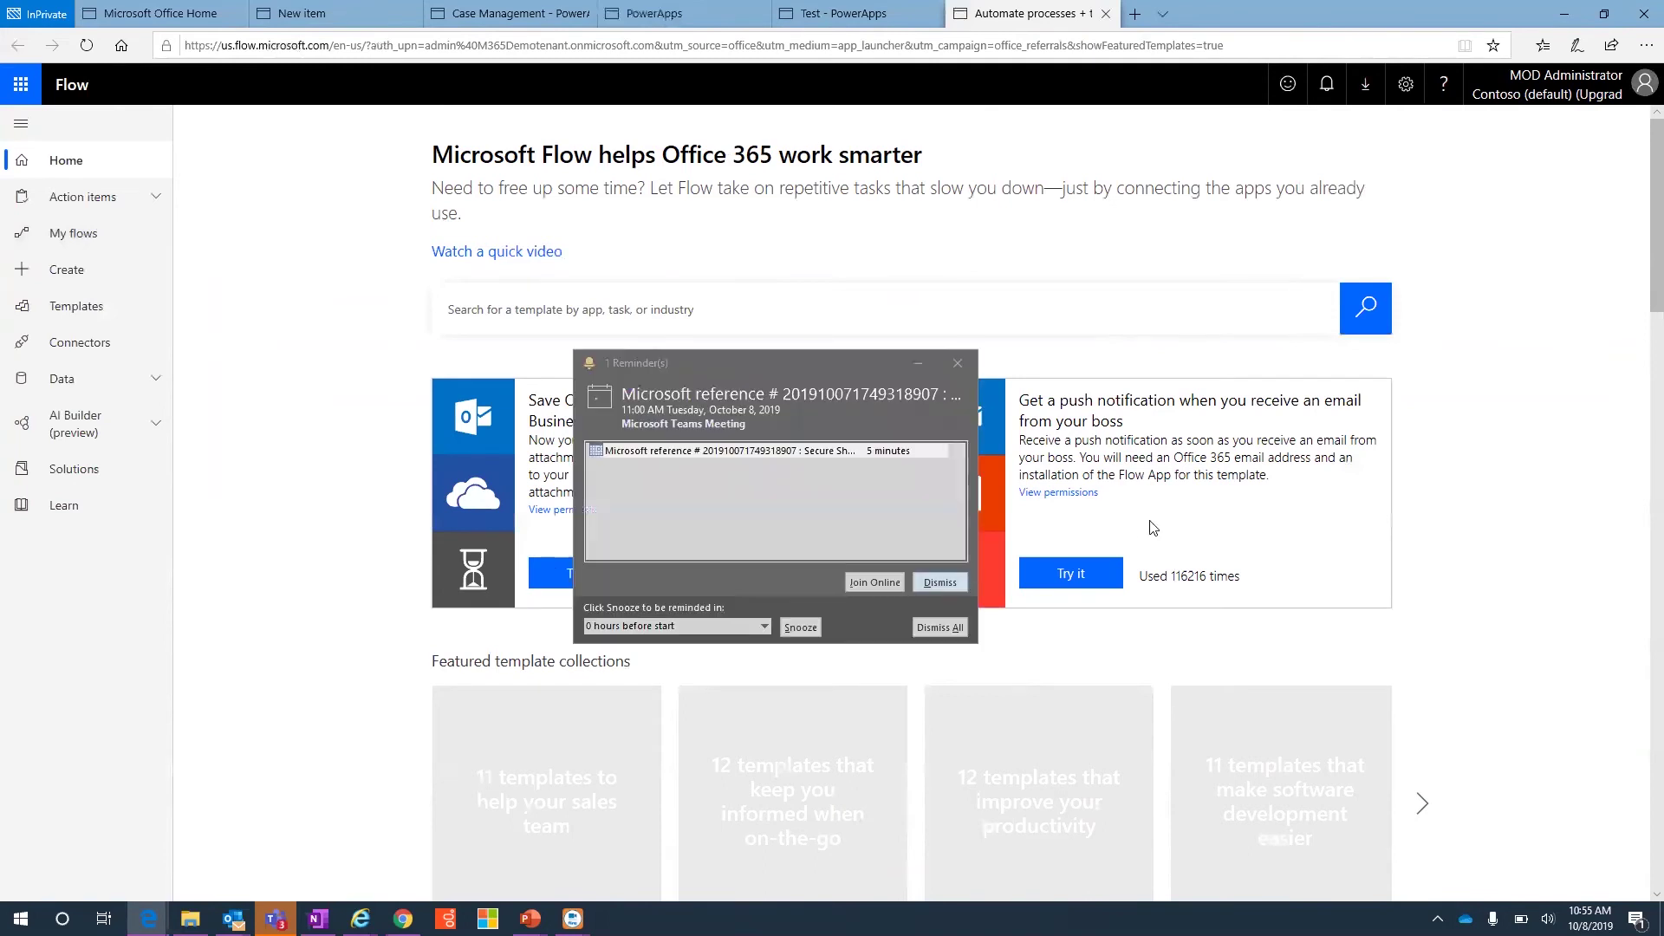
# Dismiss the meeting reminder and look through the Flow home page's featured collections, popular services, multistep flow example and starter templates
pyautogui.scroll(-1, 1640, 272)
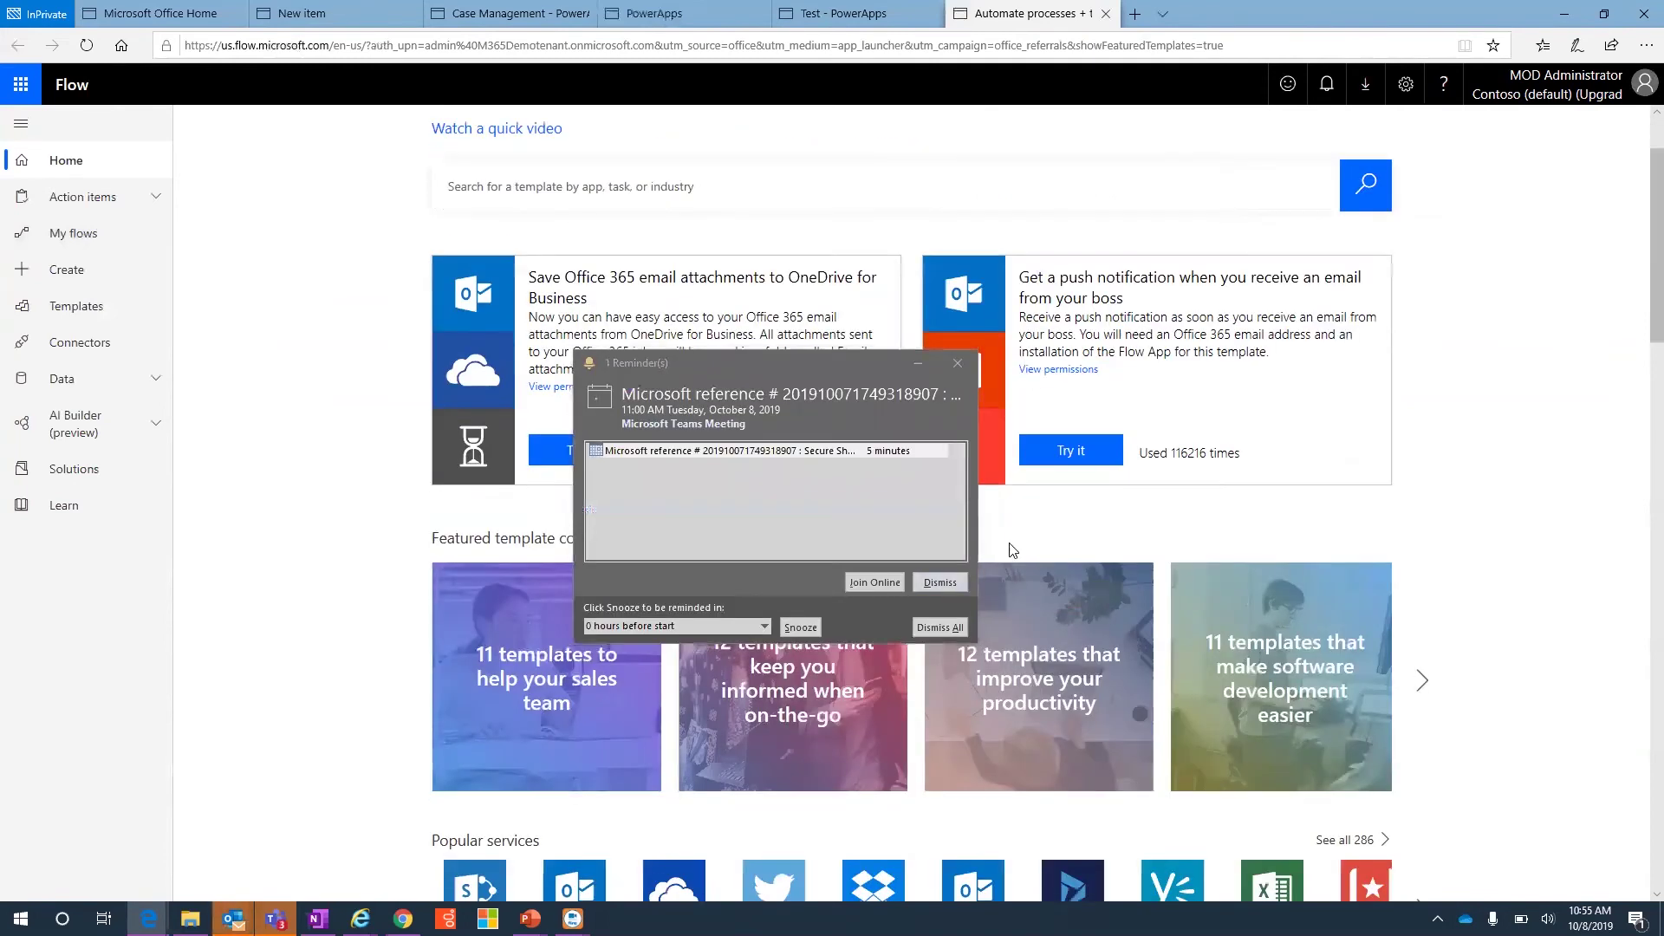
pyautogui.click(952, 583)
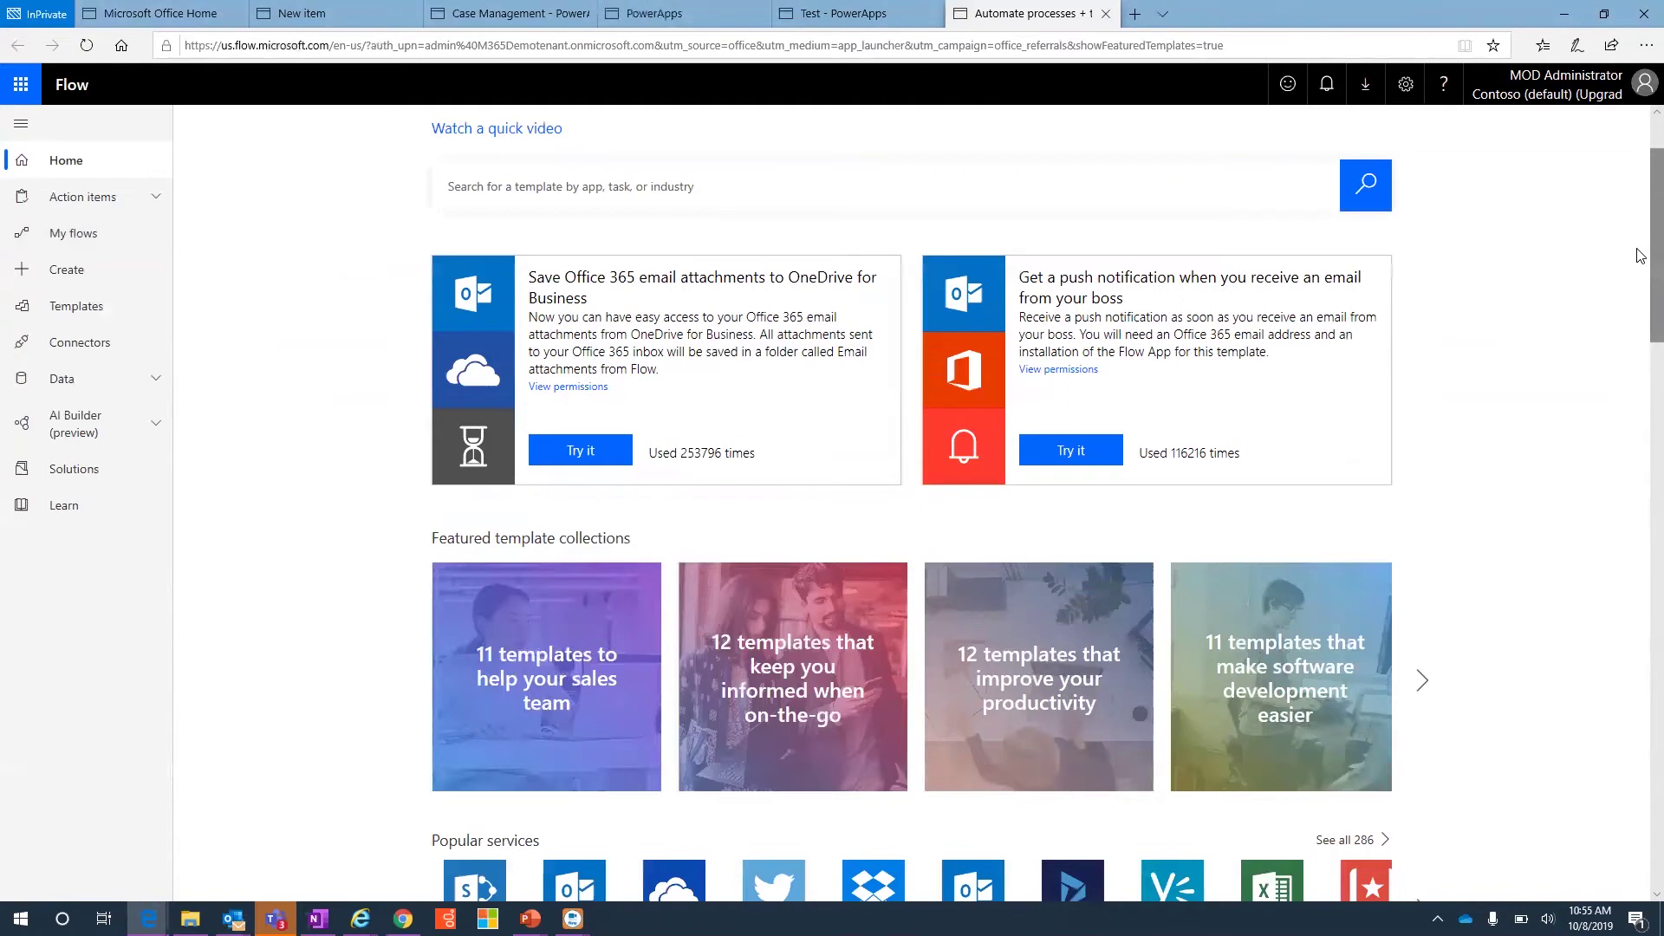
pyautogui.moveTo(1641, 255); pyautogui.dragTo(1641, 260)
pyautogui.scroll(-4, 1641, 365)
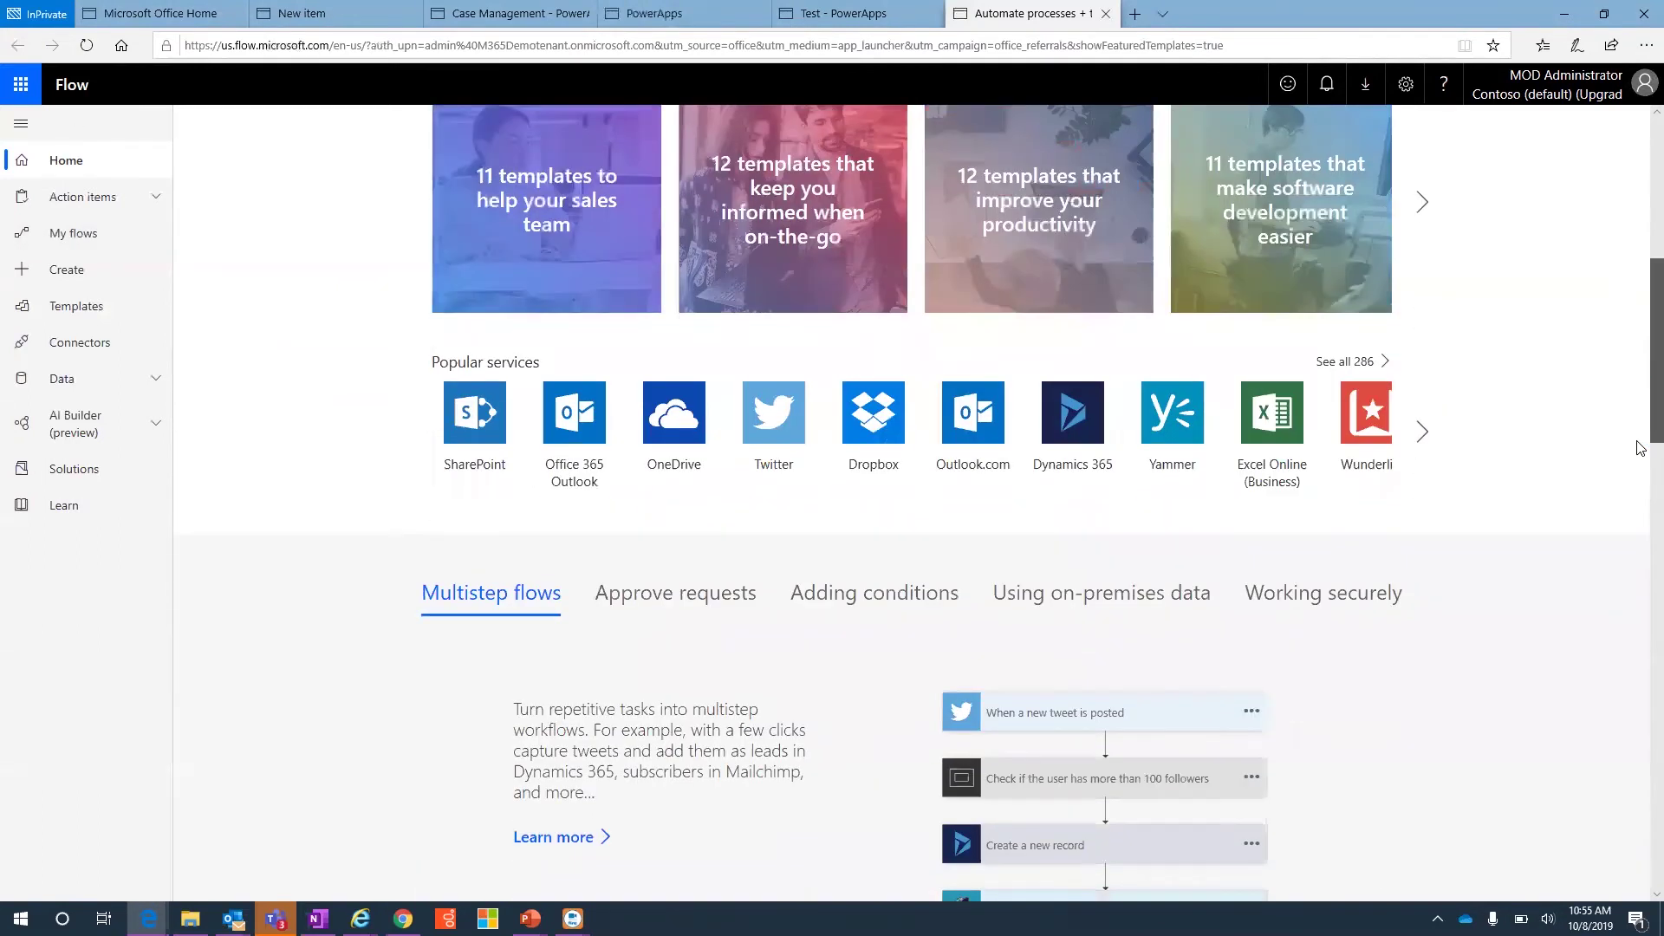
pyautogui.scroll(-4, 1641, 448)
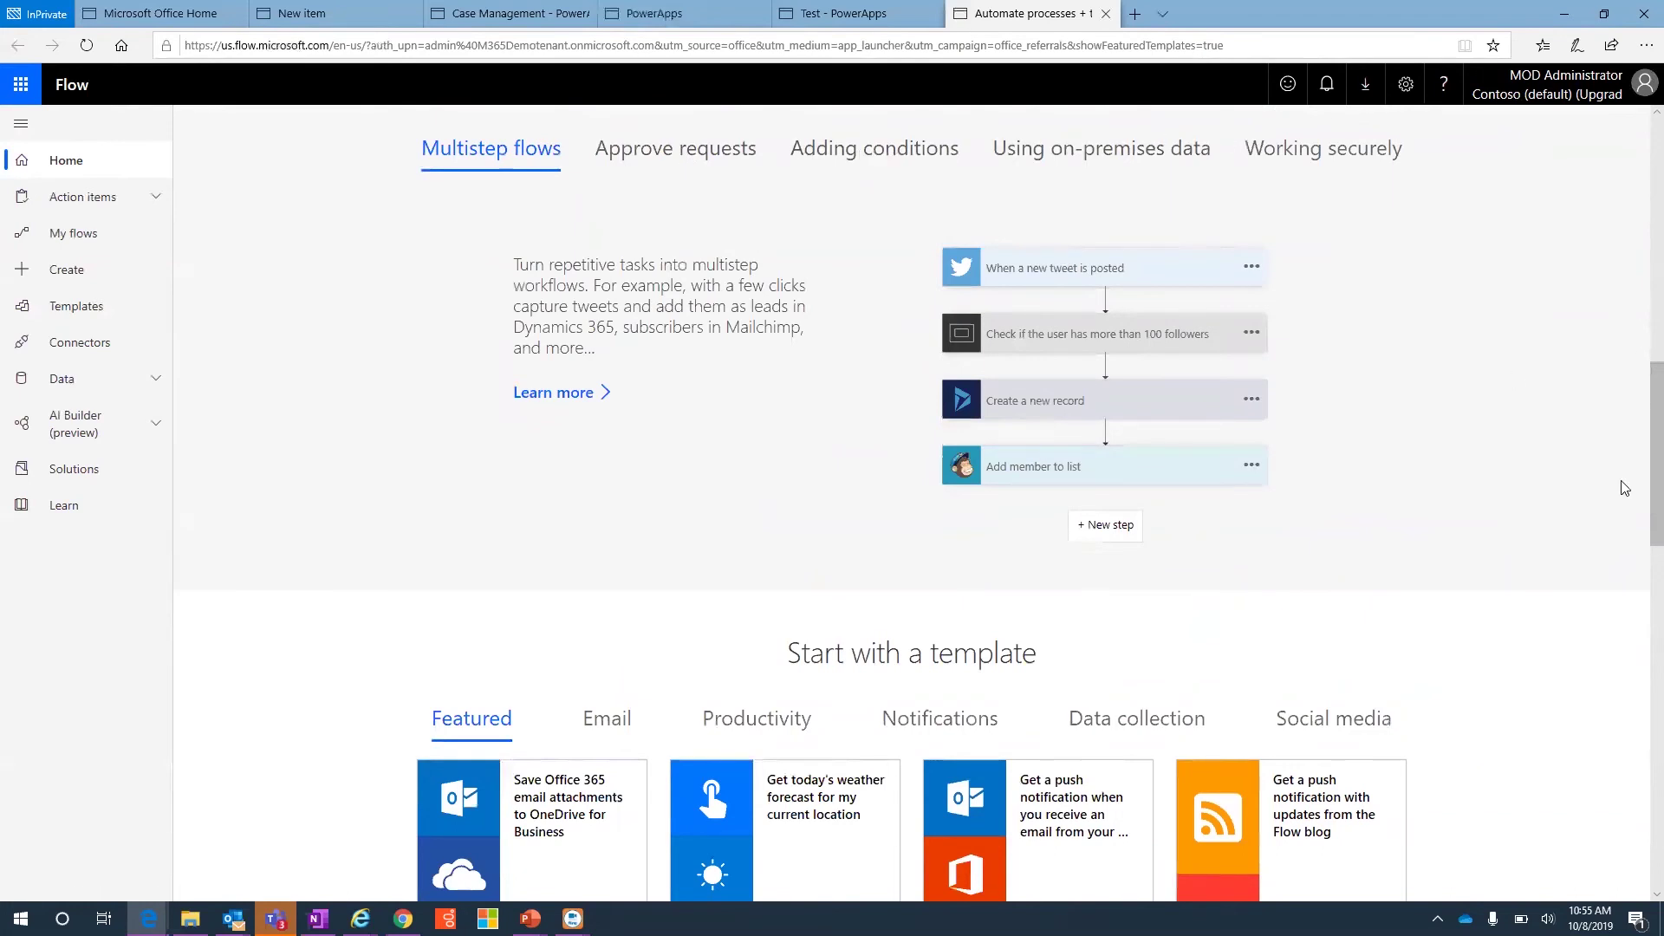
pyautogui.scroll(-2, 1640, 559)
pyautogui.scroll(-3, 1641, 559)
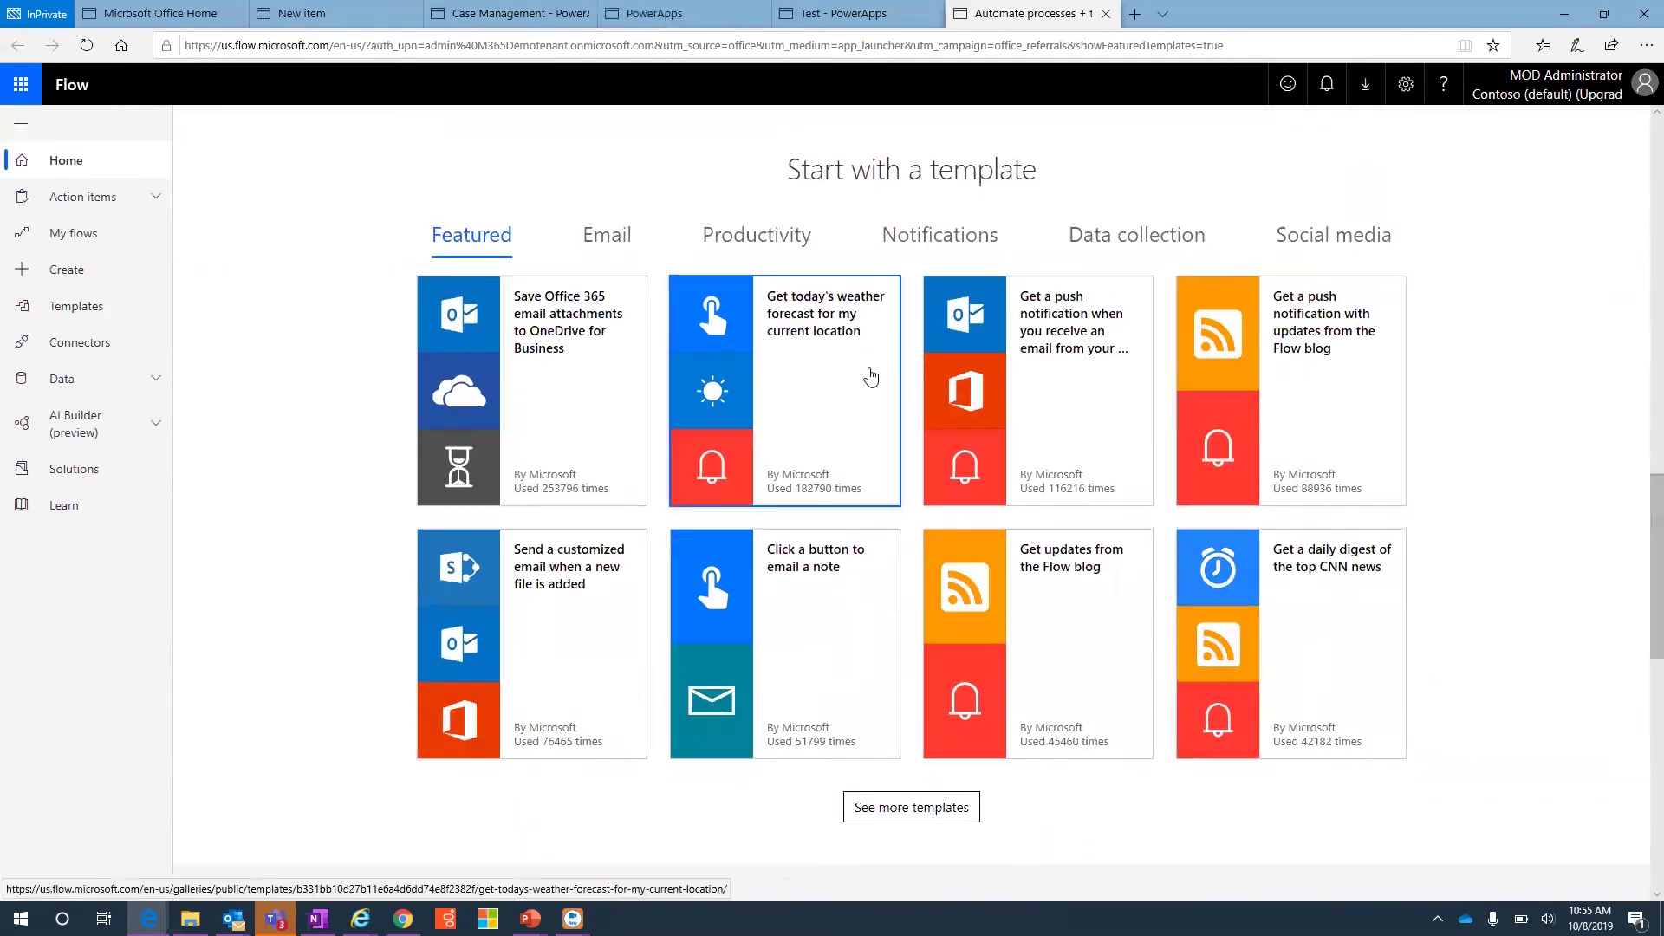
# Look through the productivity flow templates and the full template gallery sorted by popularity
pyautogui.click(740, 241)
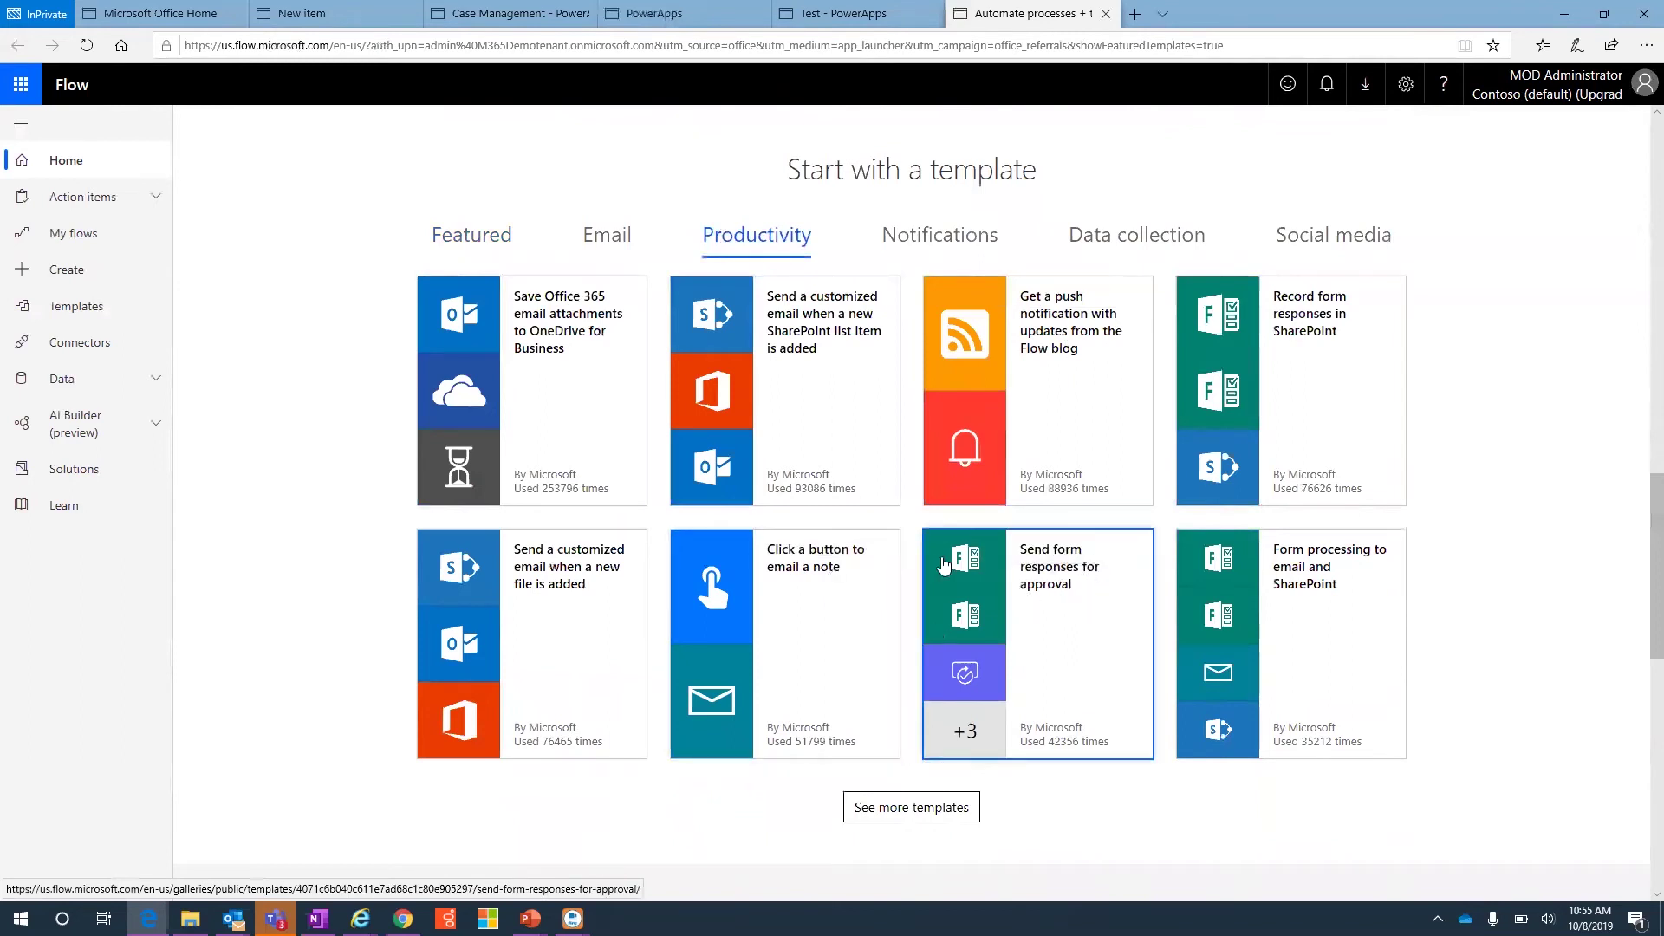
pyautogui.click(897, 815)
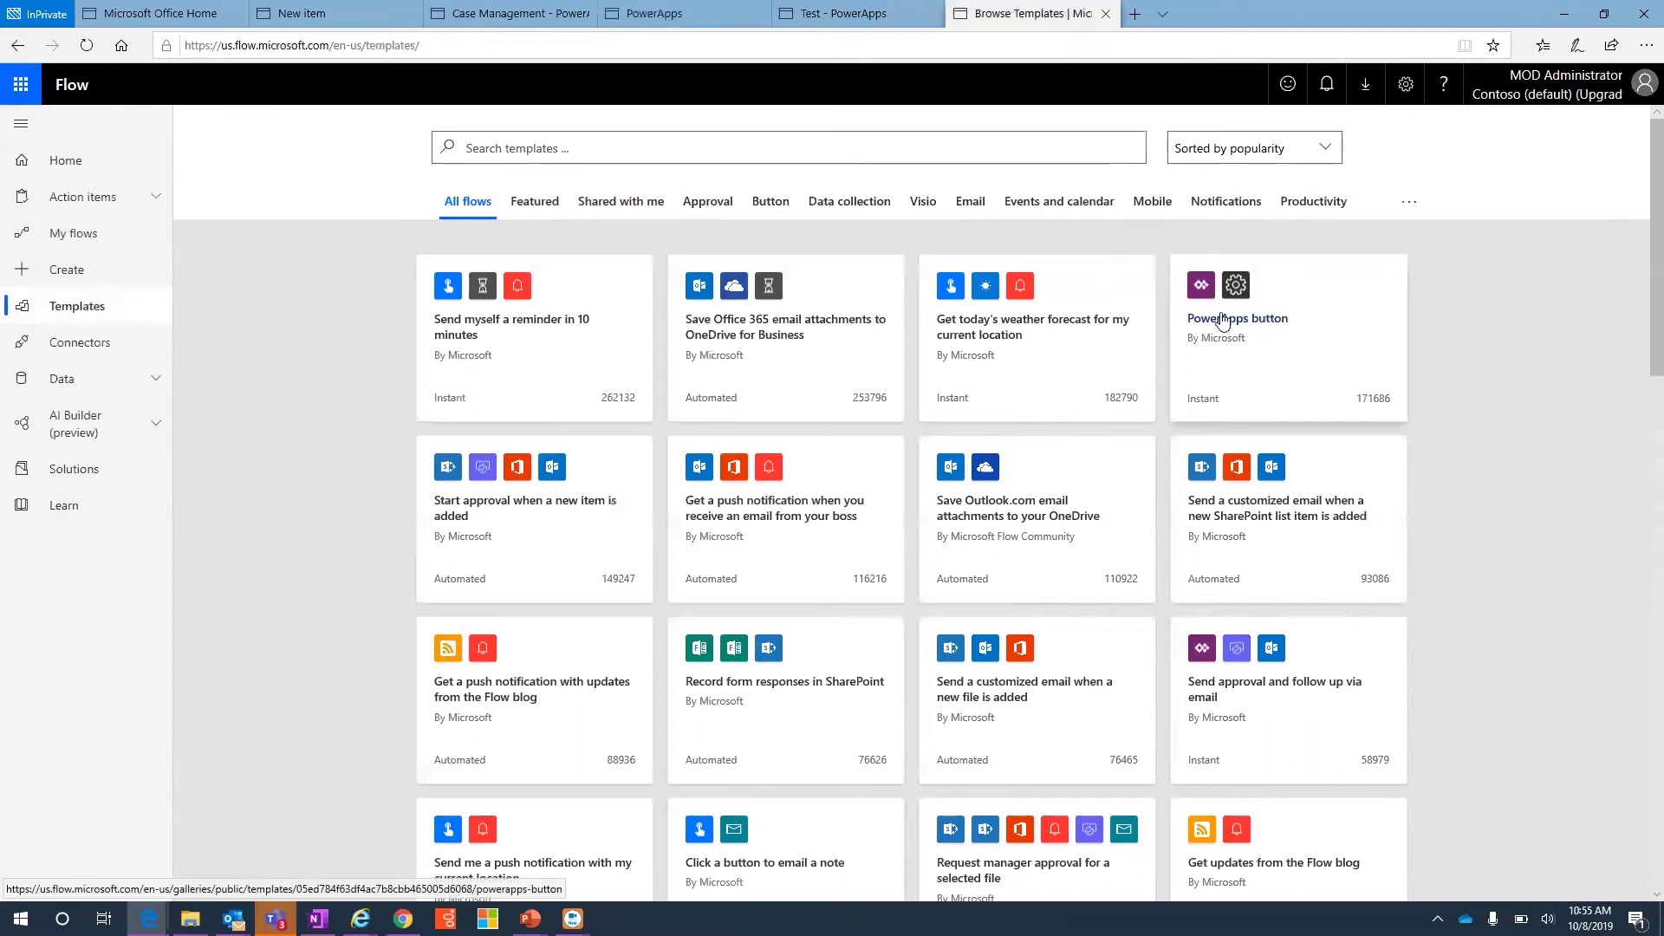
pyautogui.scroll(-3, 1222, 323)
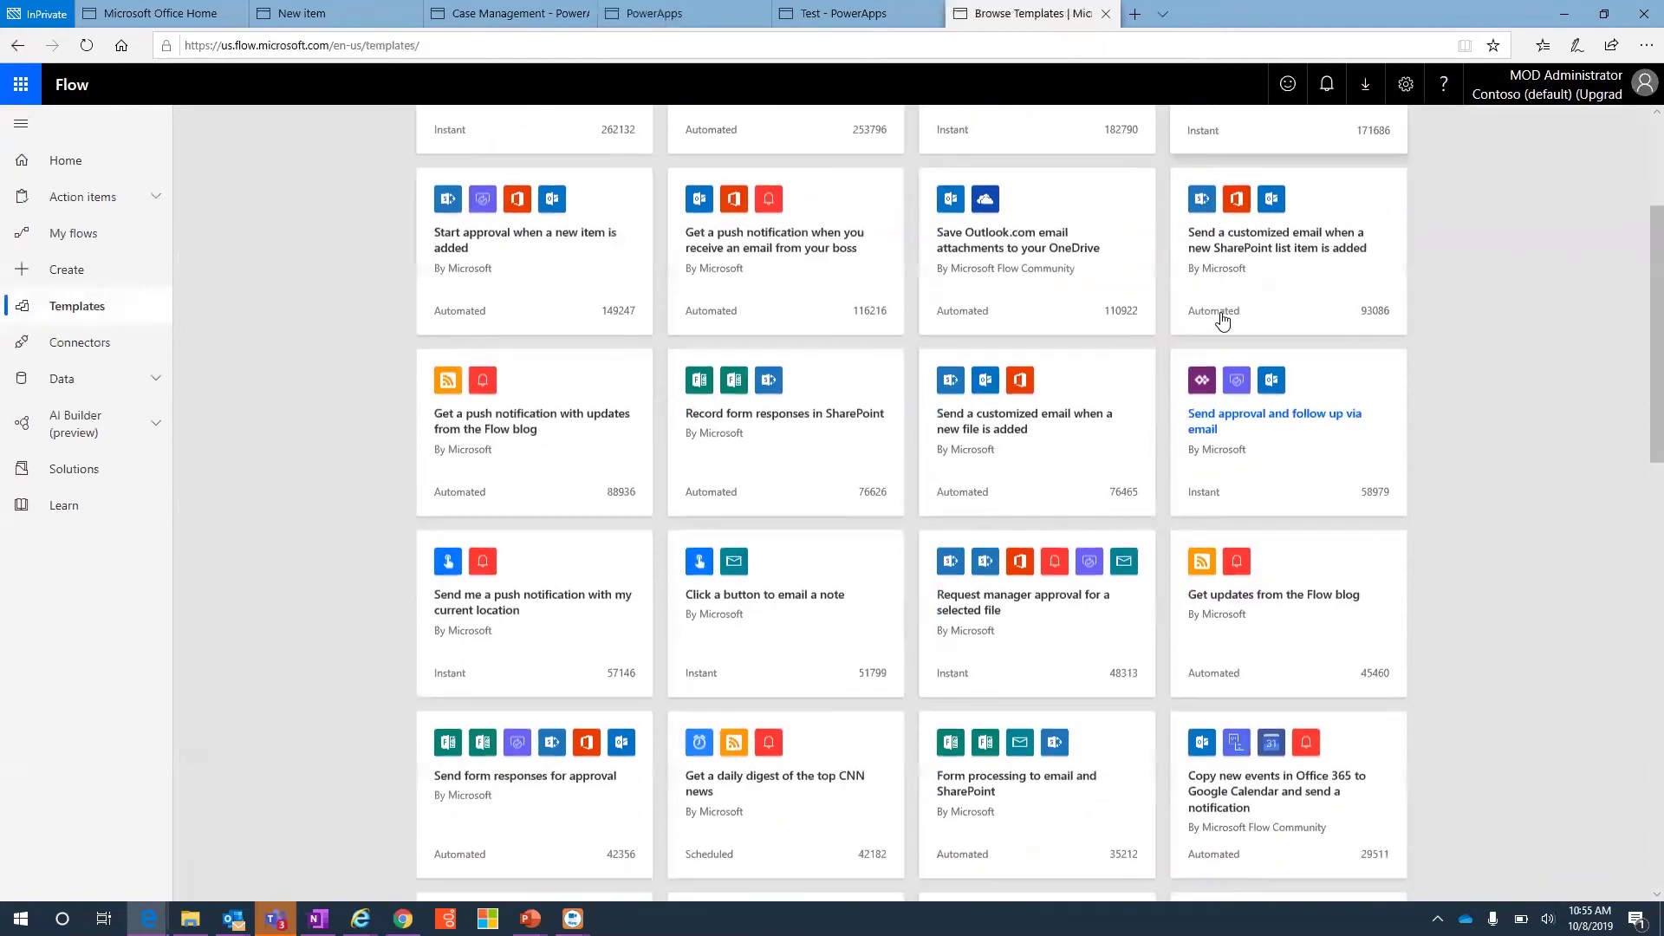
pyautogui.scroll(-8, 1222, 320)
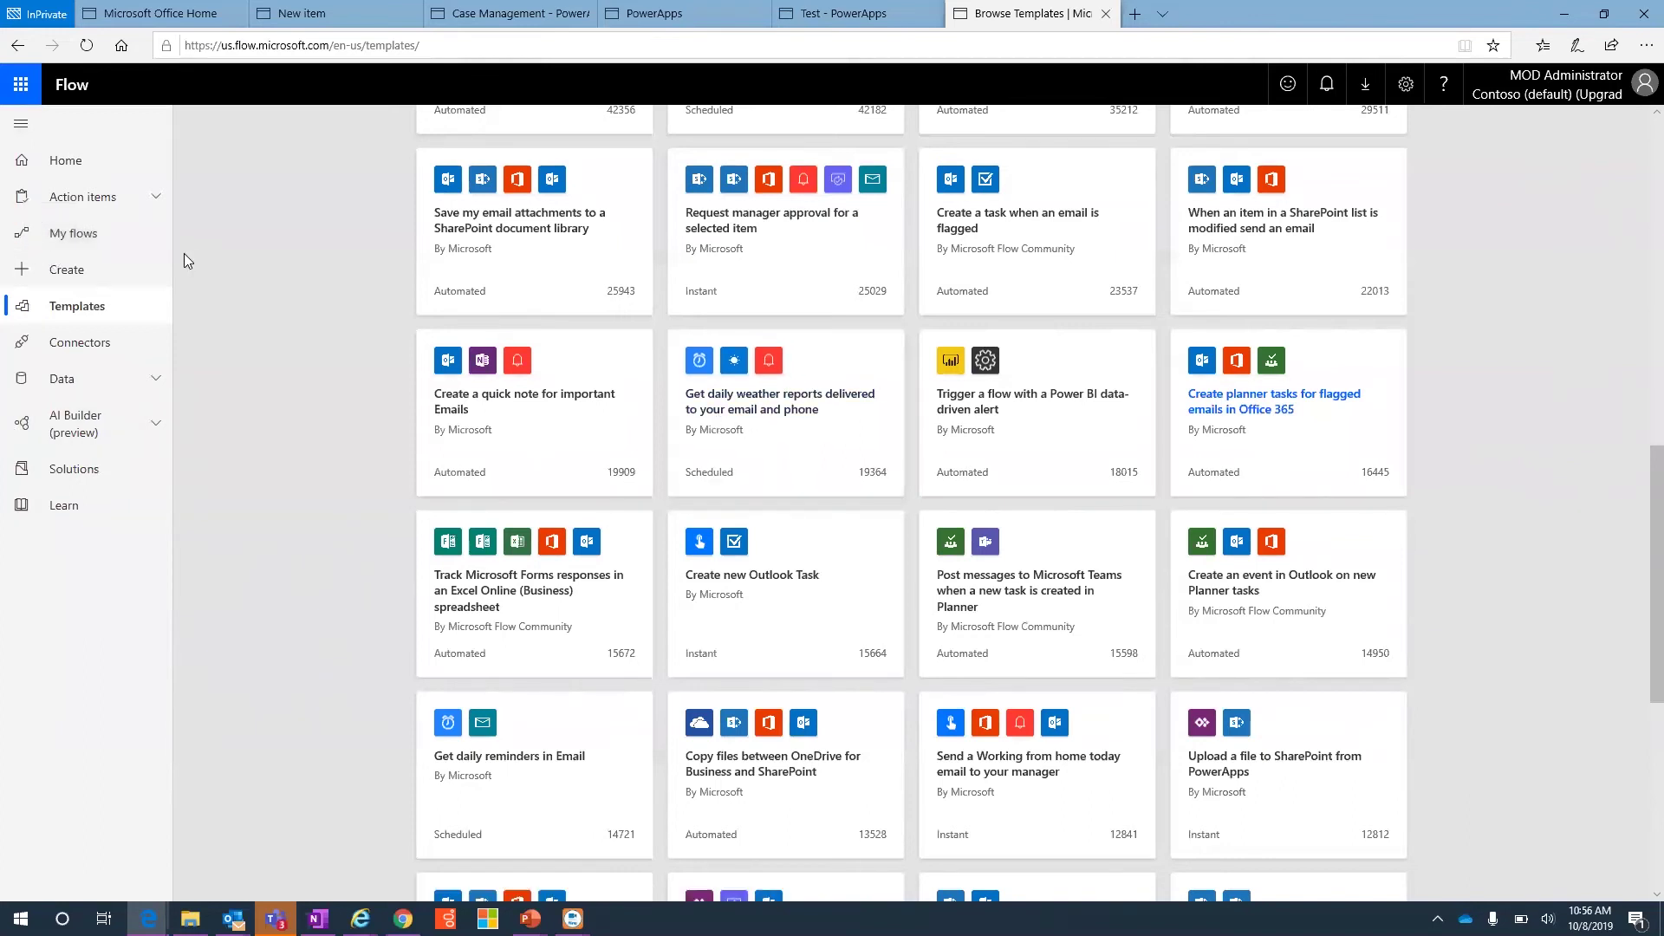
# Start a new instant flow from blank in My flows, skipping the name and trigger setup
pyautogui.click(81, 243)
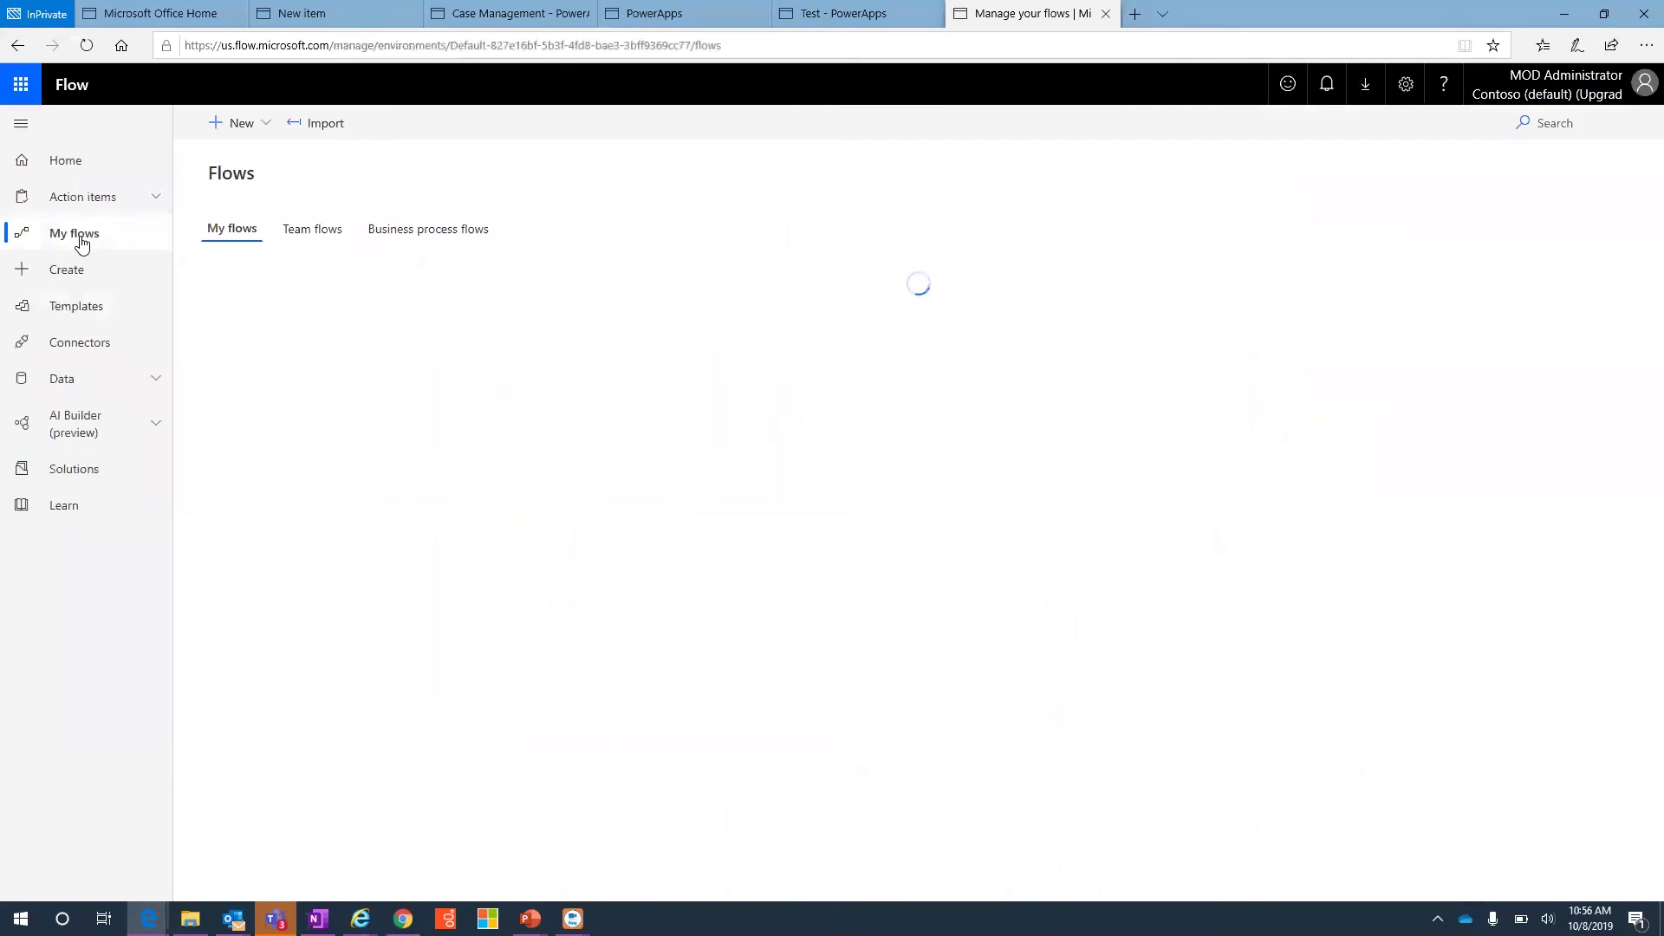
pyautogui.click(257, 140)
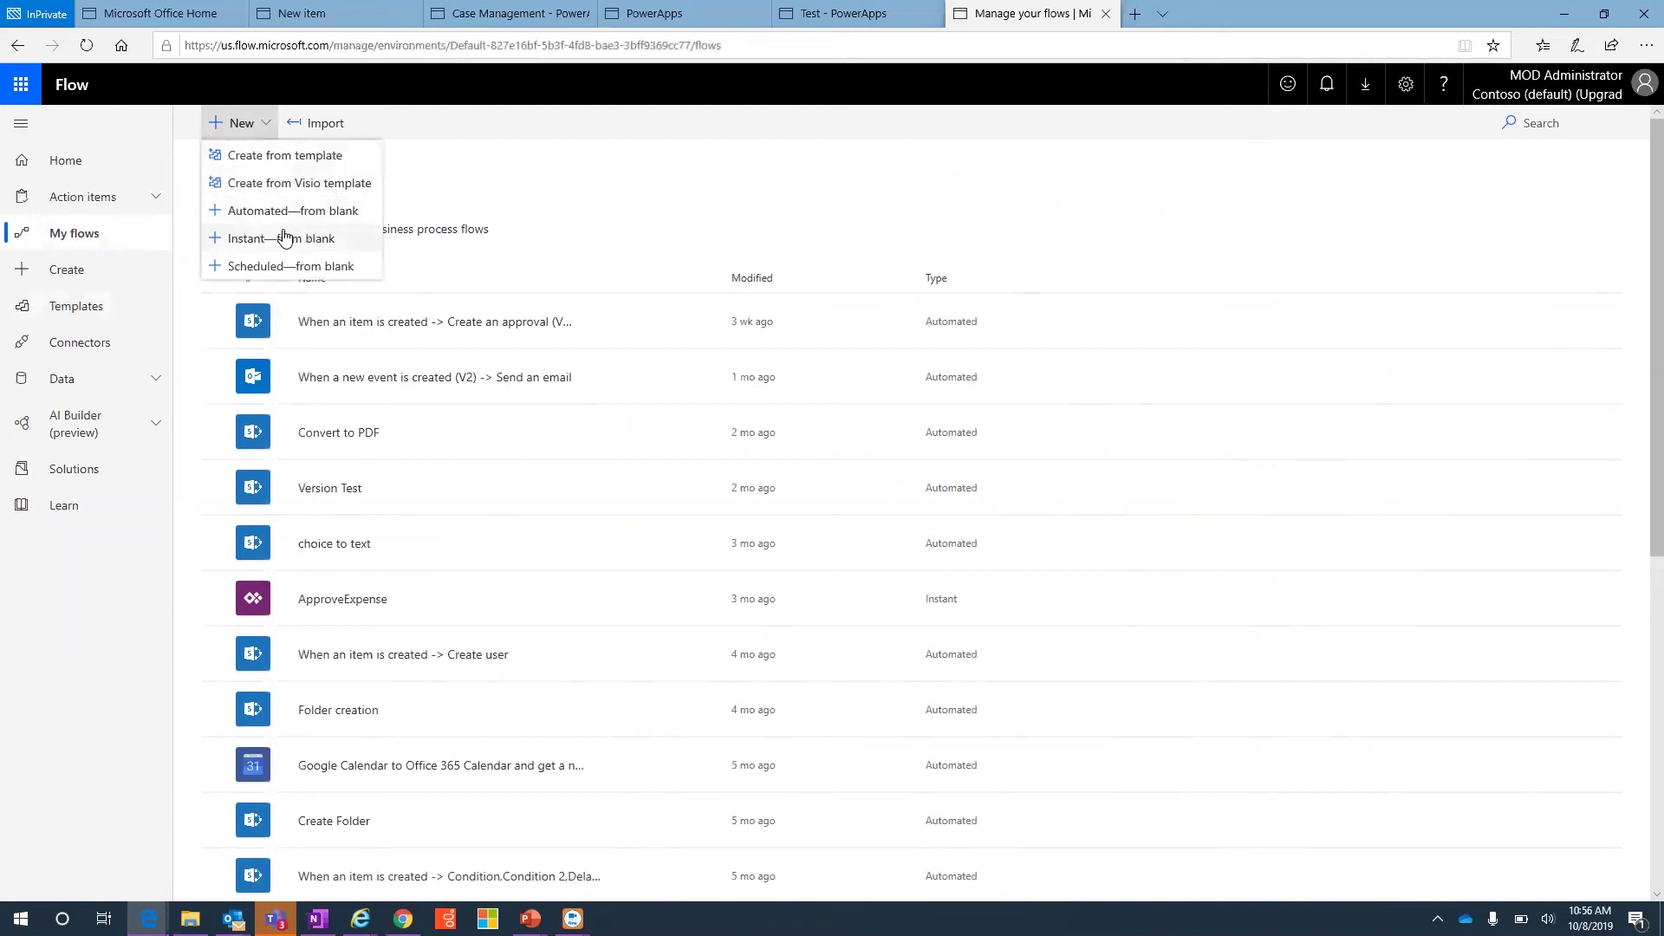
pyautogui.click(253, 240)
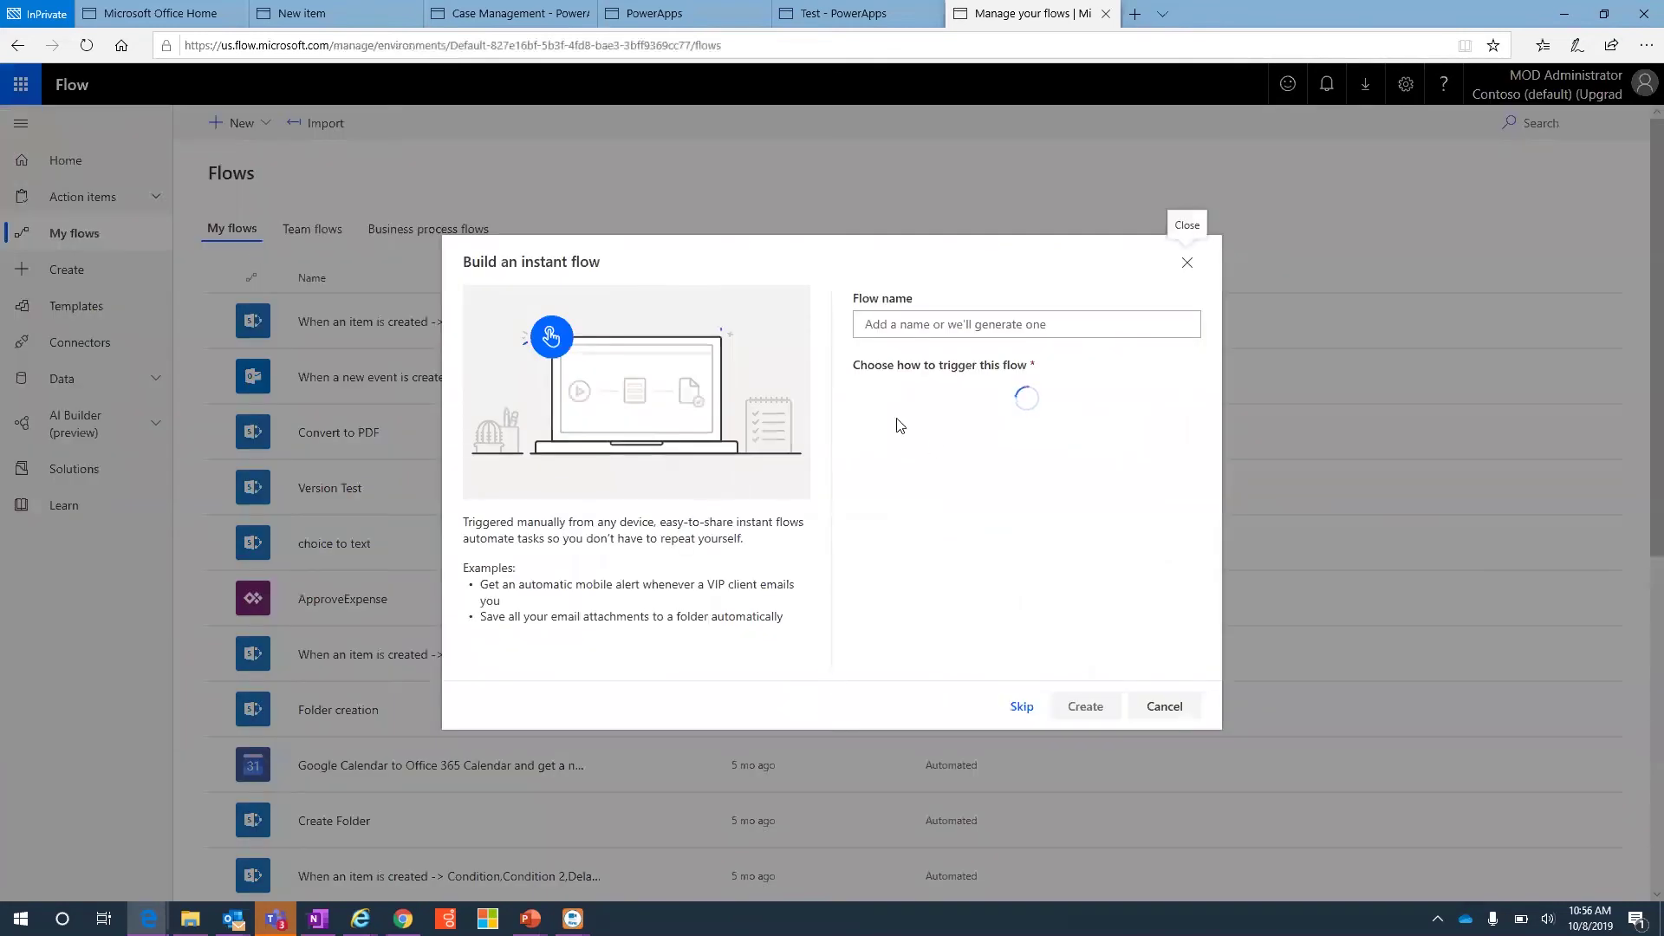
pyautogui.click(1020, 709)
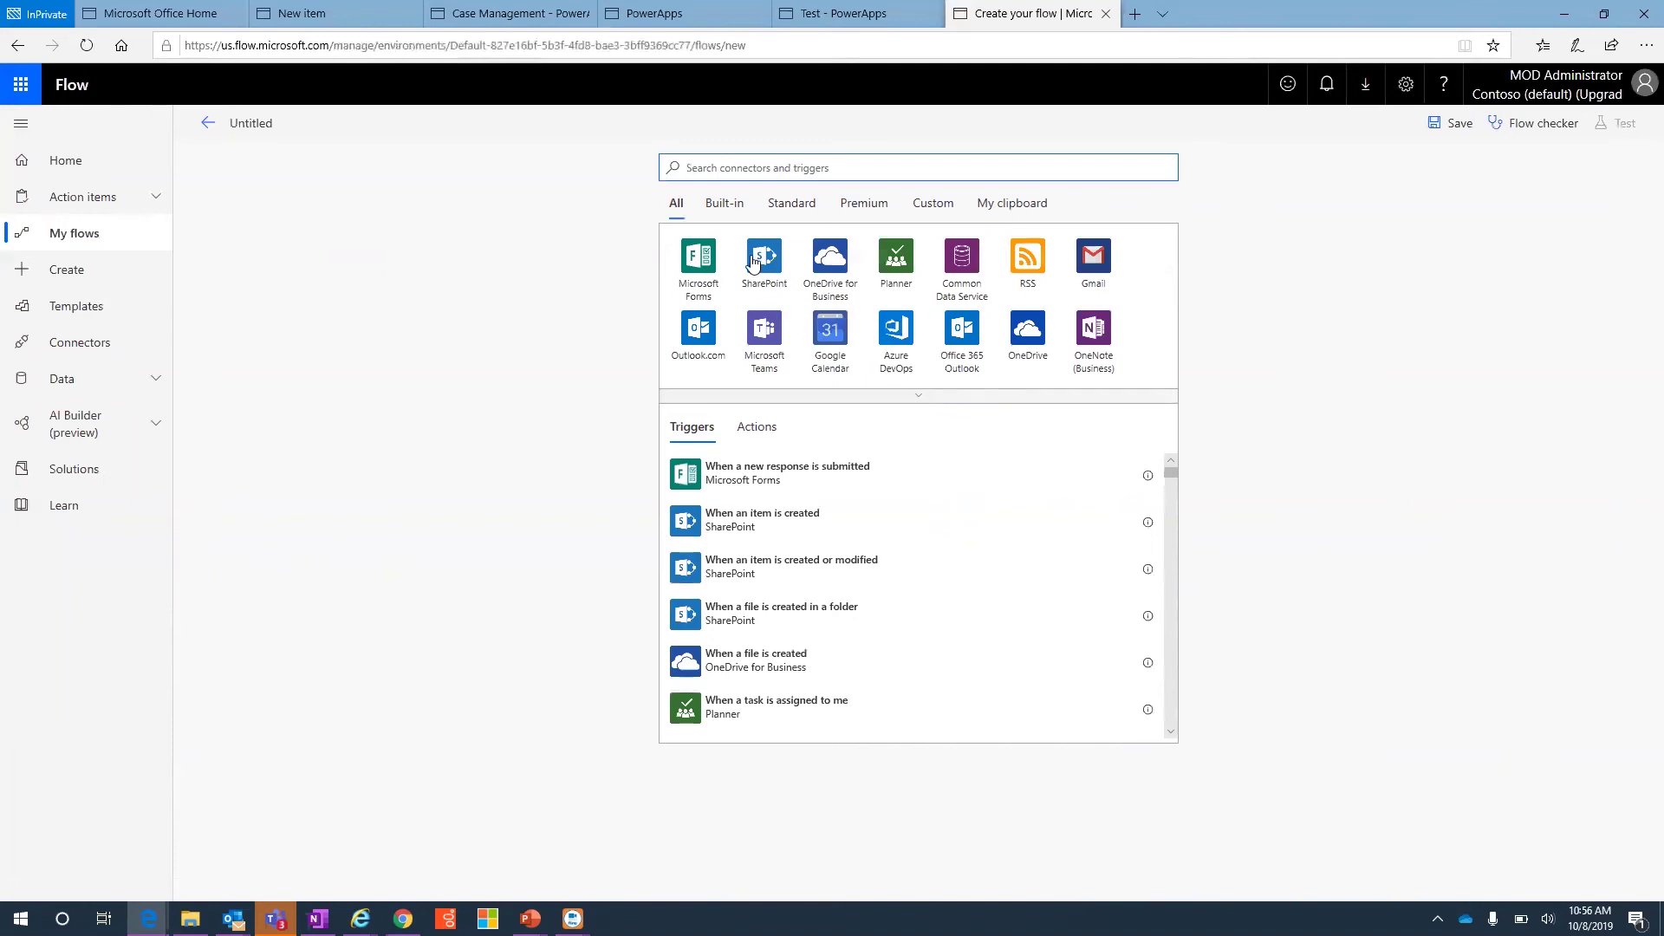
# Find the SharePoint connector and add its "When a file is created in a folder" trigger to the flow
pyautogui.write('SharePoint')
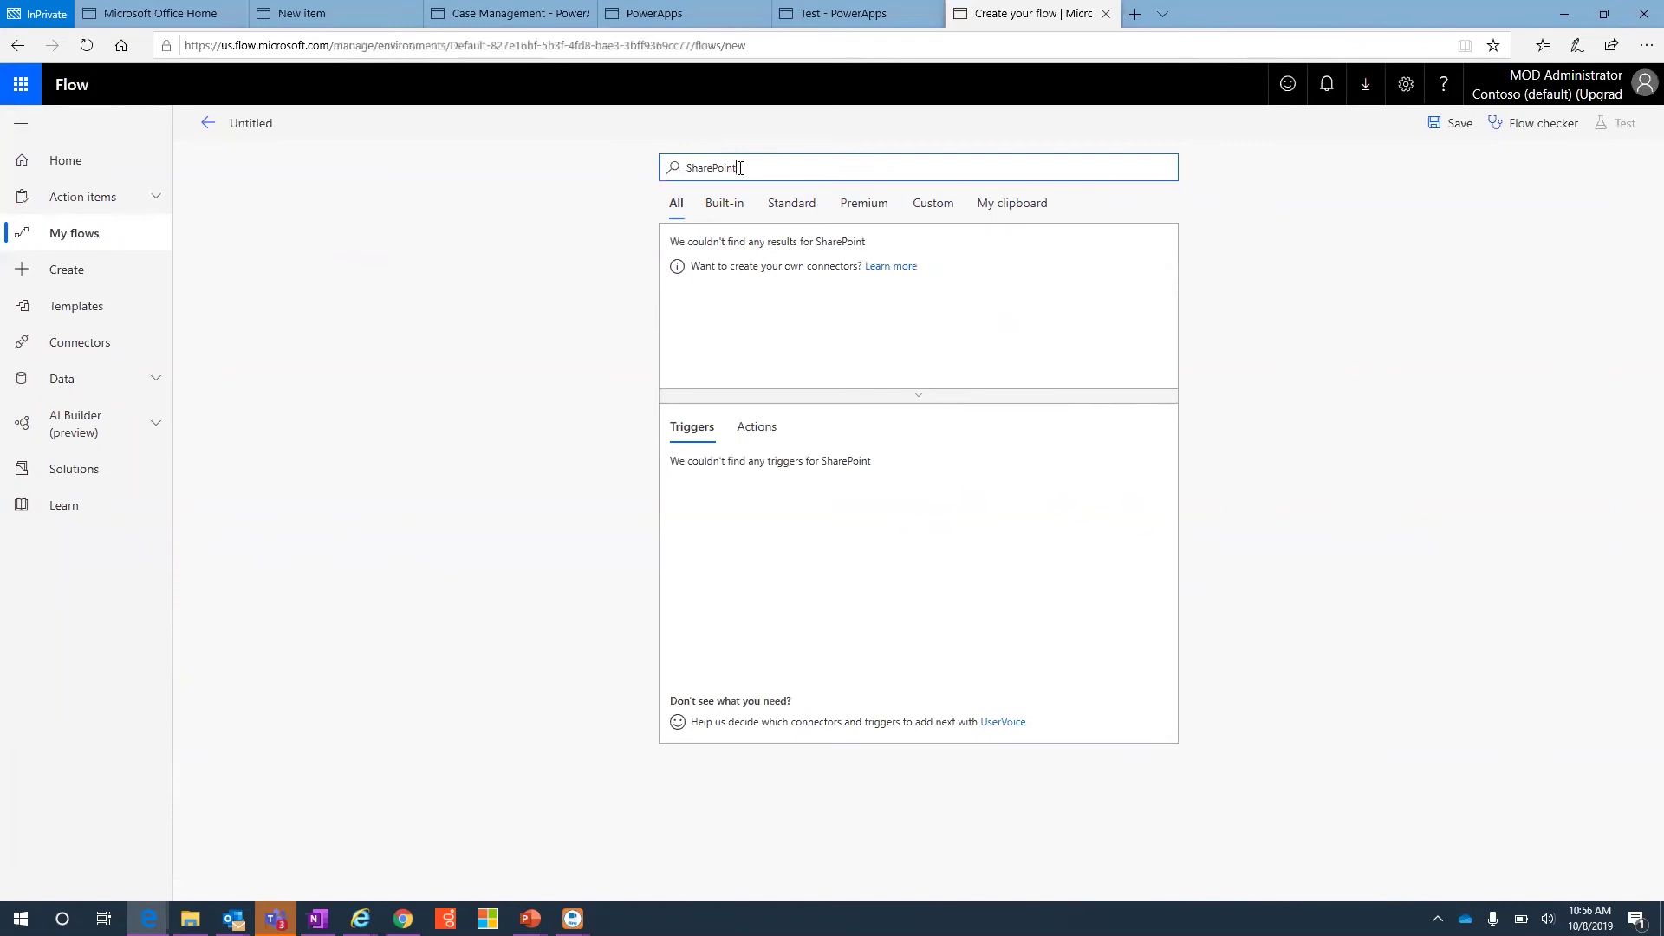
pyautogui.click(705, 253)
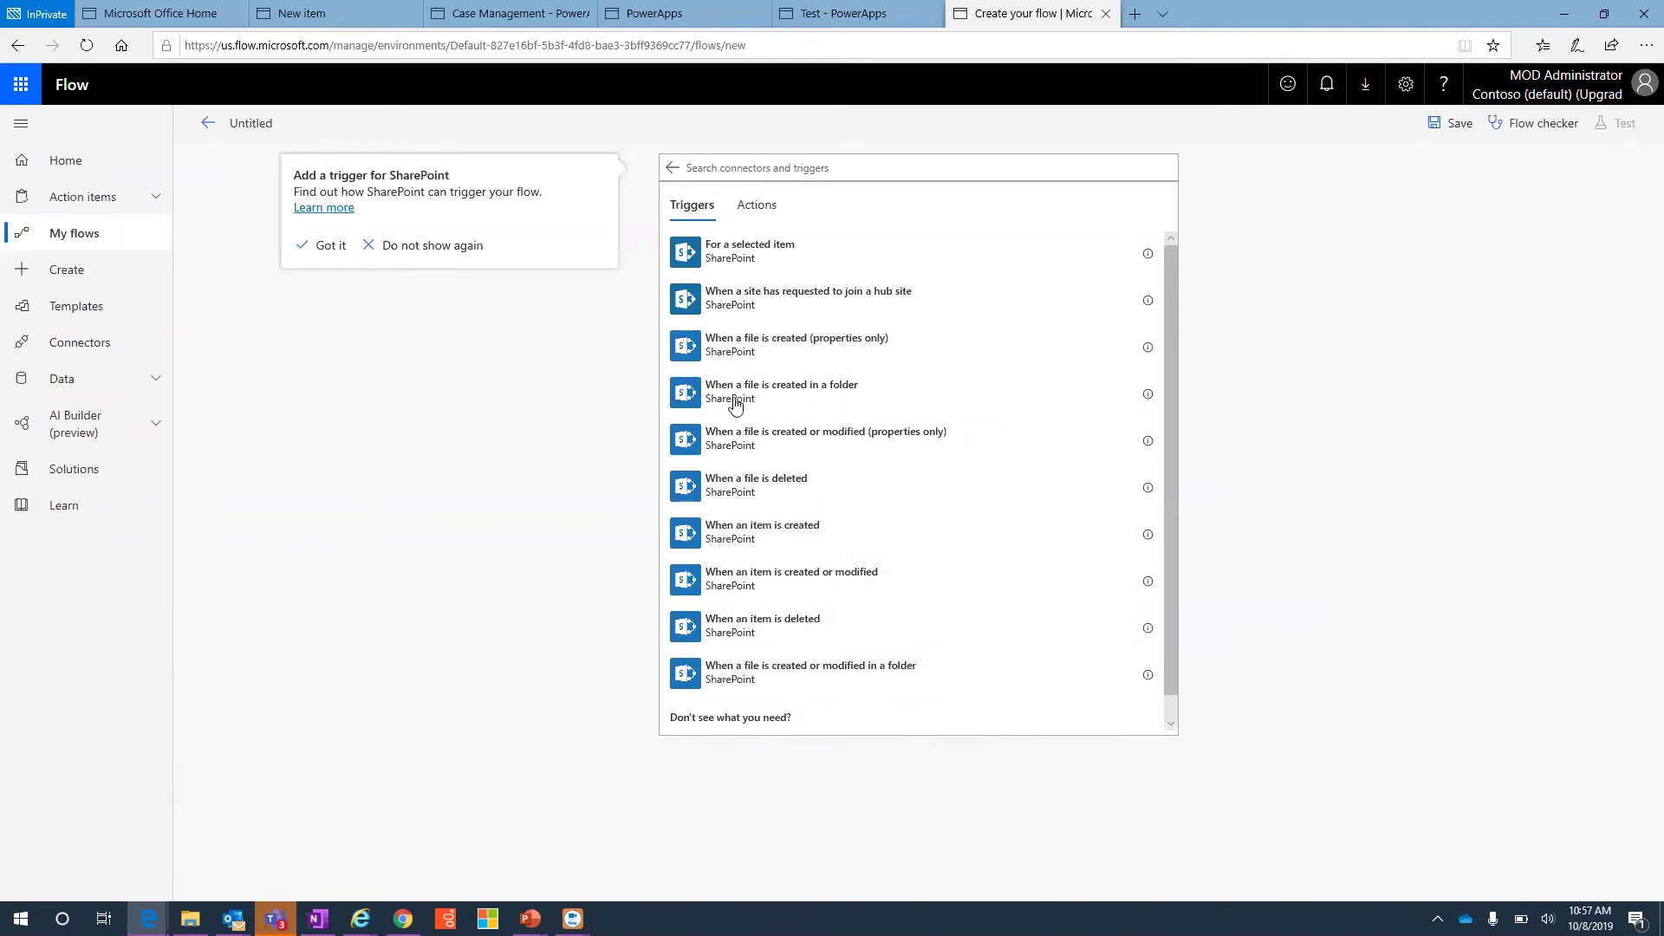
pyautogui.click(750, 394)
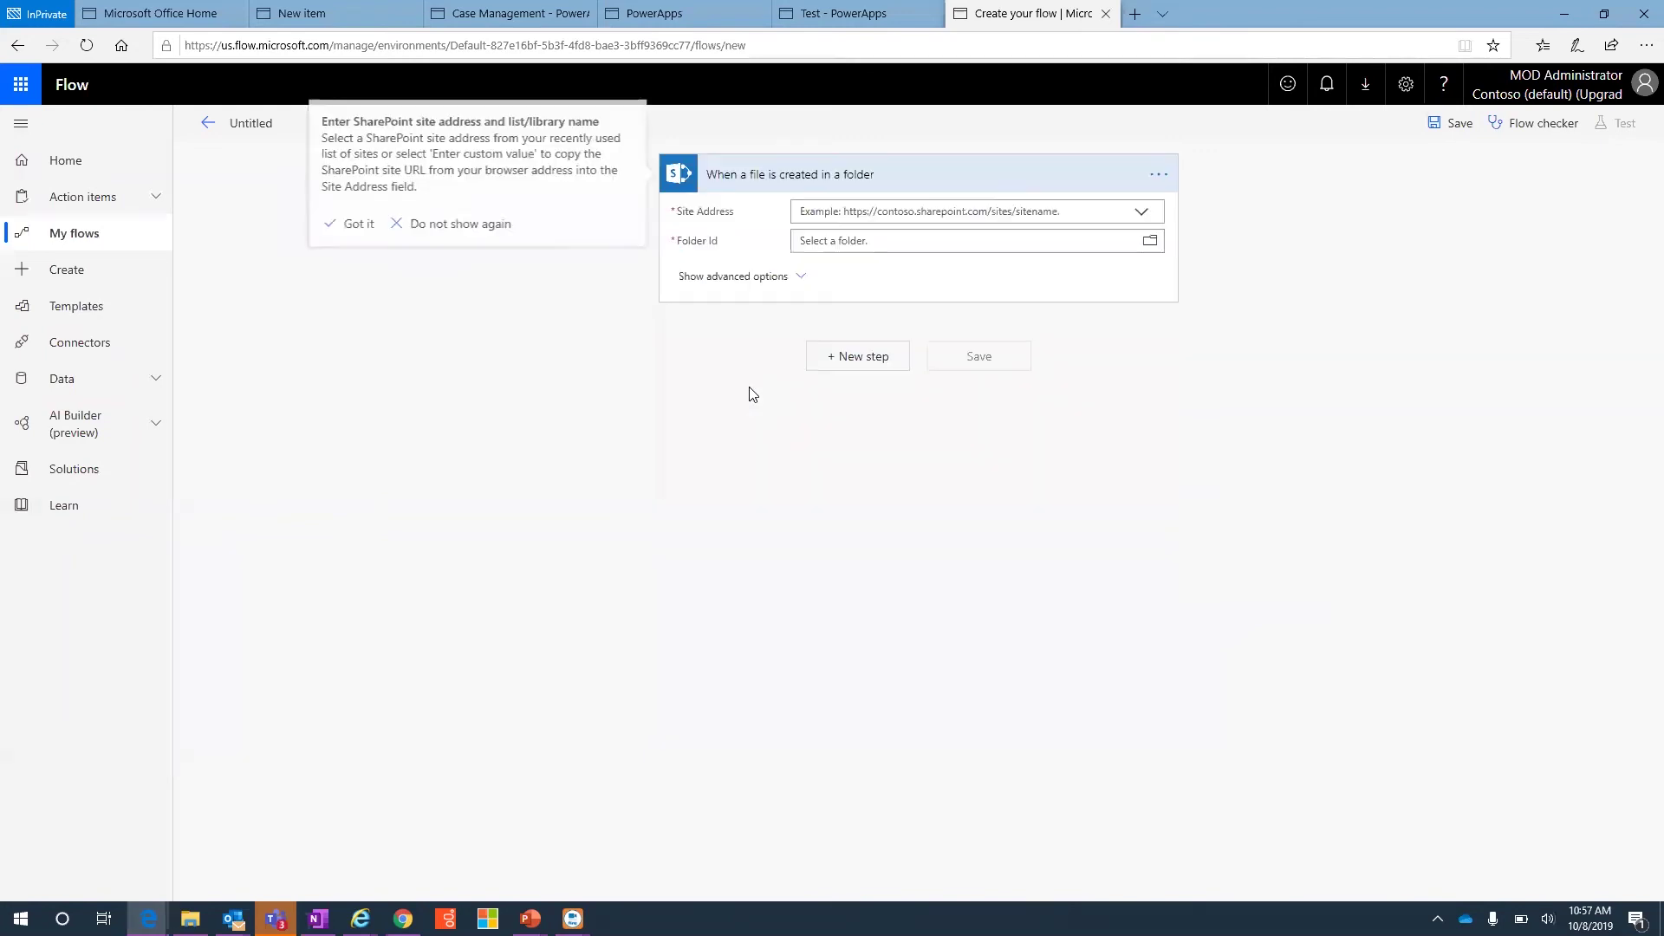
# Set the trigger's site address to the SharePoint site (/sites/sharepoint) and its folder to /Shared Documents
pyautogui.click(1141, 216)
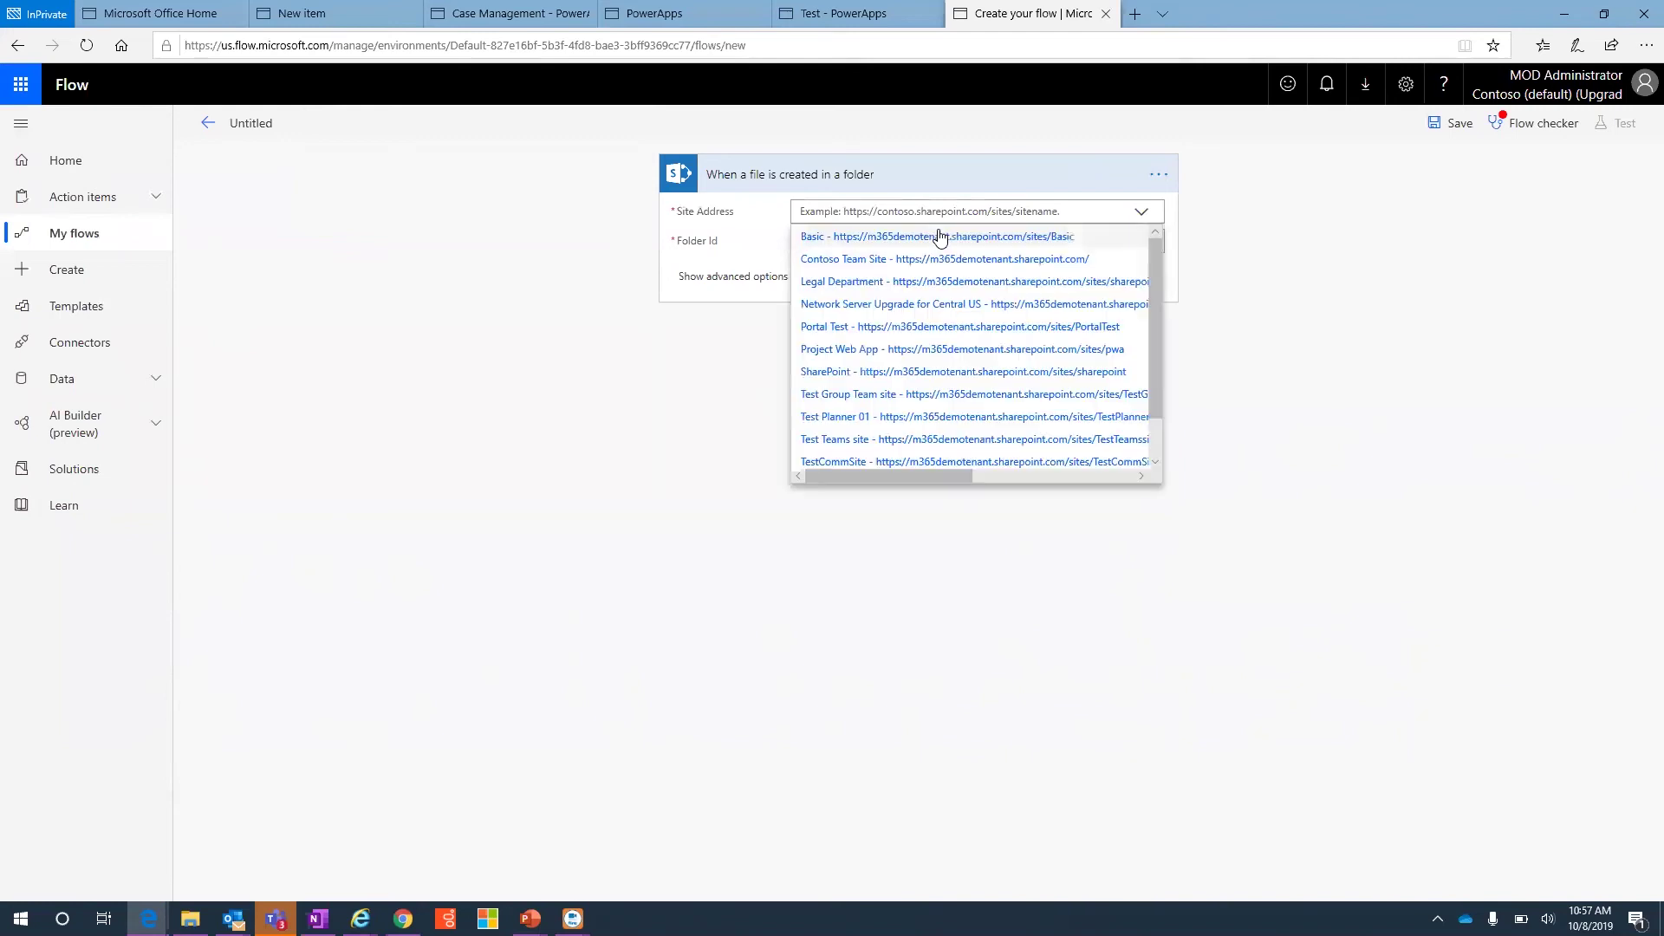
pyautogui.click(962, 371)
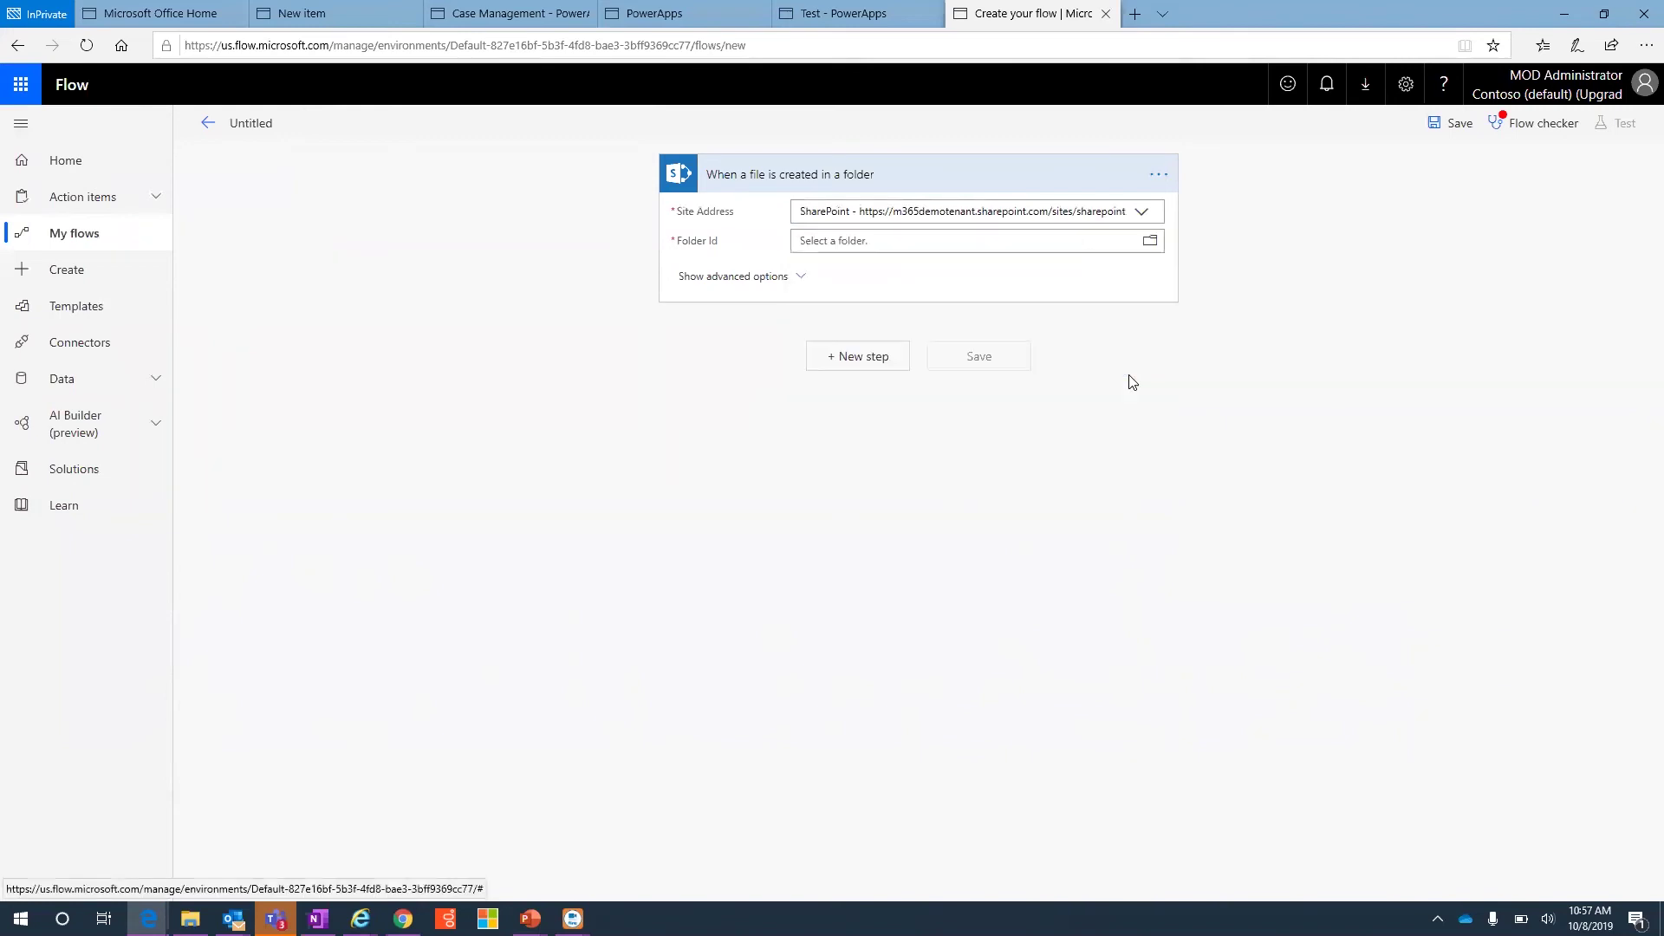
pyautogui.click(1150, 241)
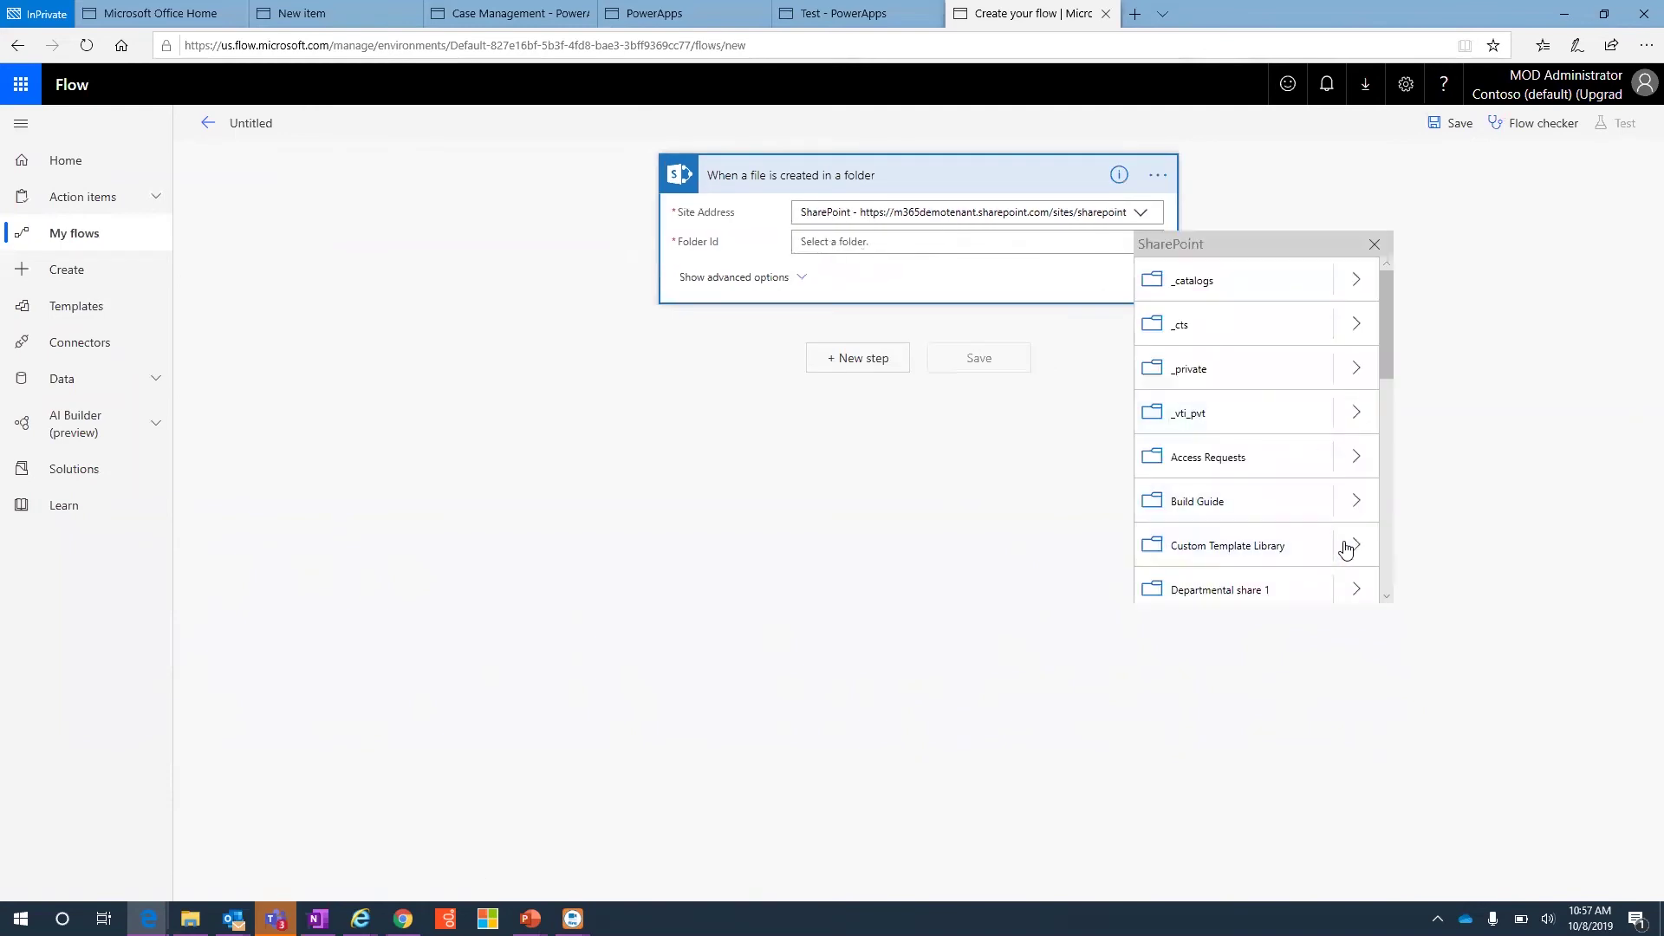
pyautogui.click(1388, 550)
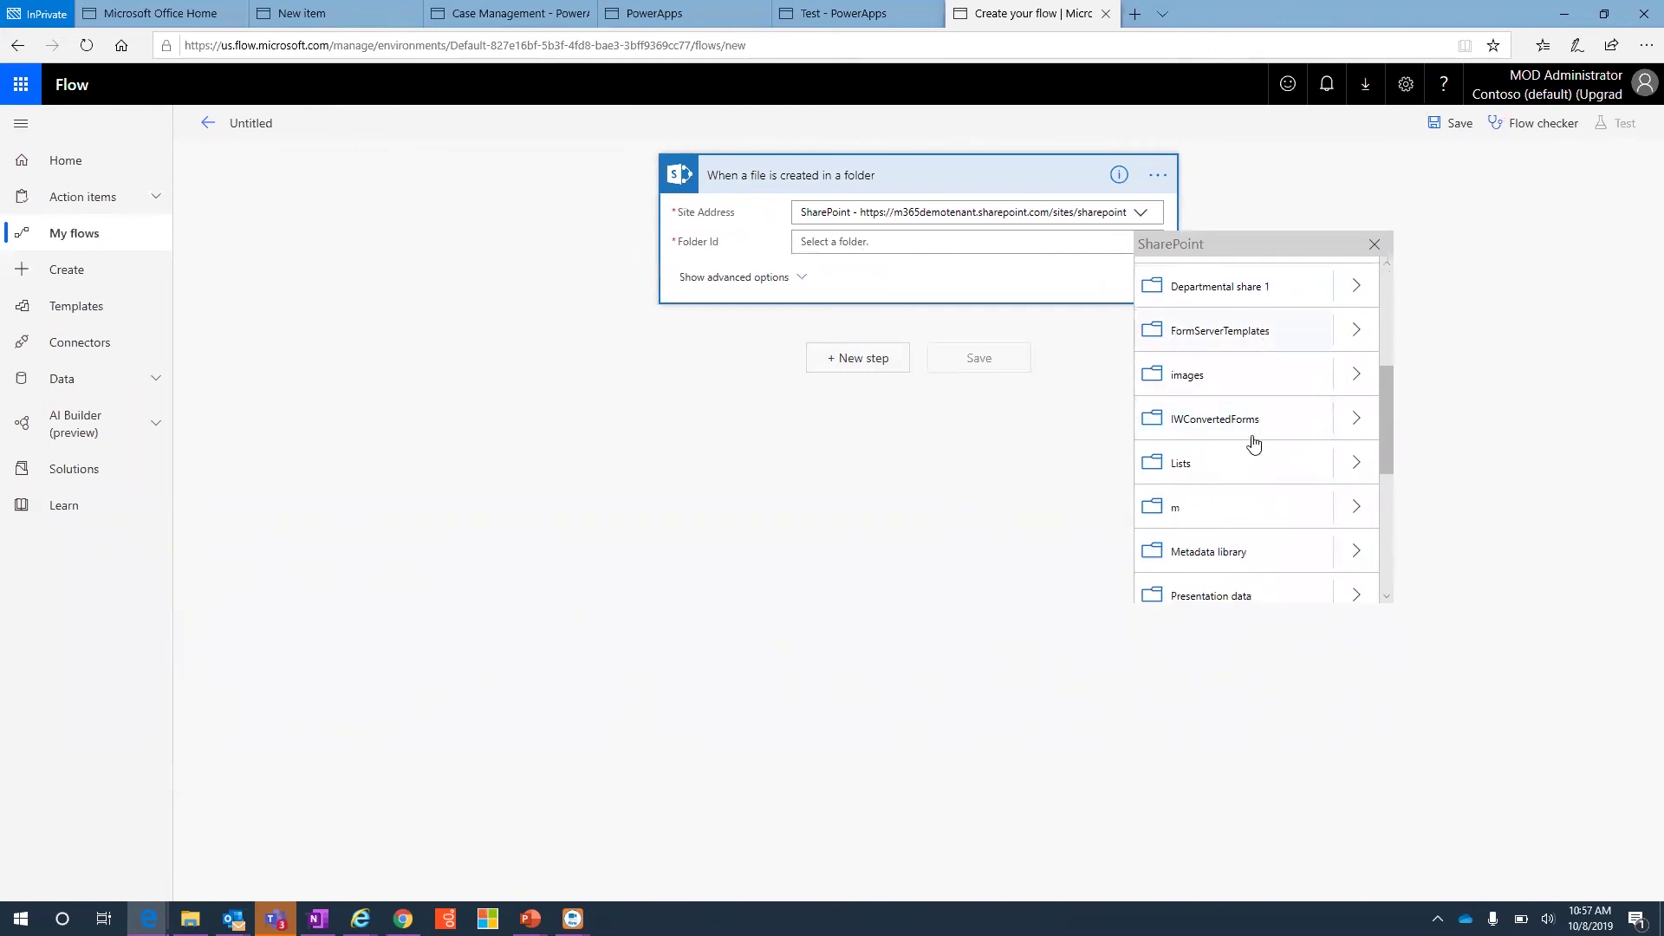
pyautogui.moveTo(1384, 441); pyautogui.dragTo(1385, 504)
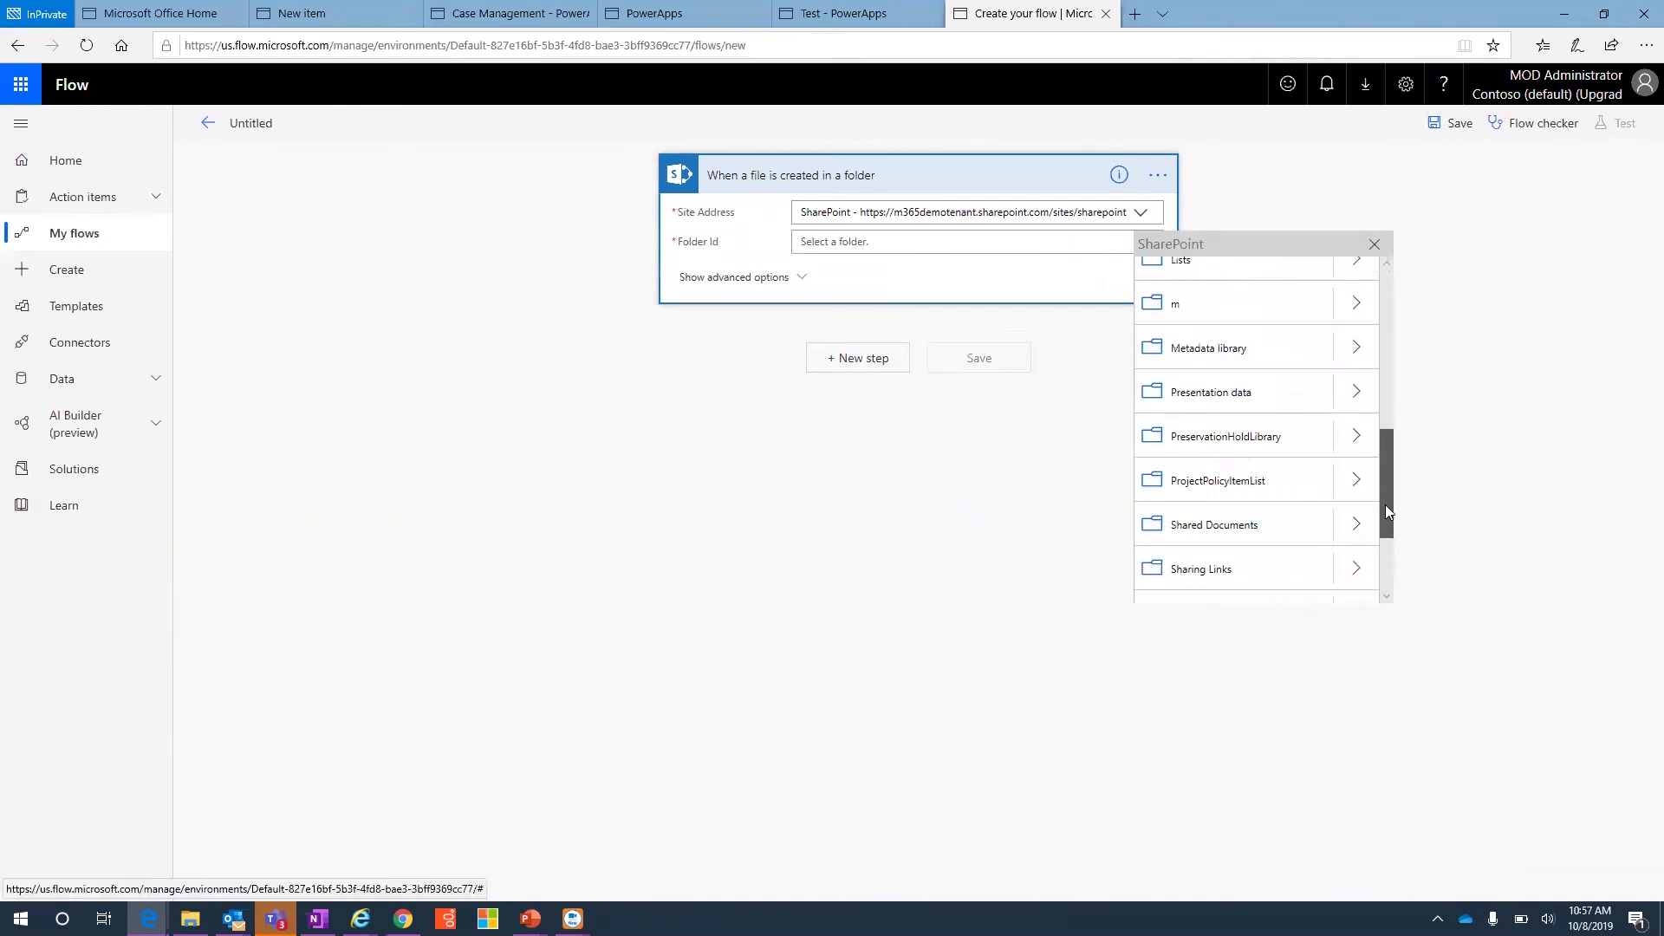
pyautogui.click(1214, 531)
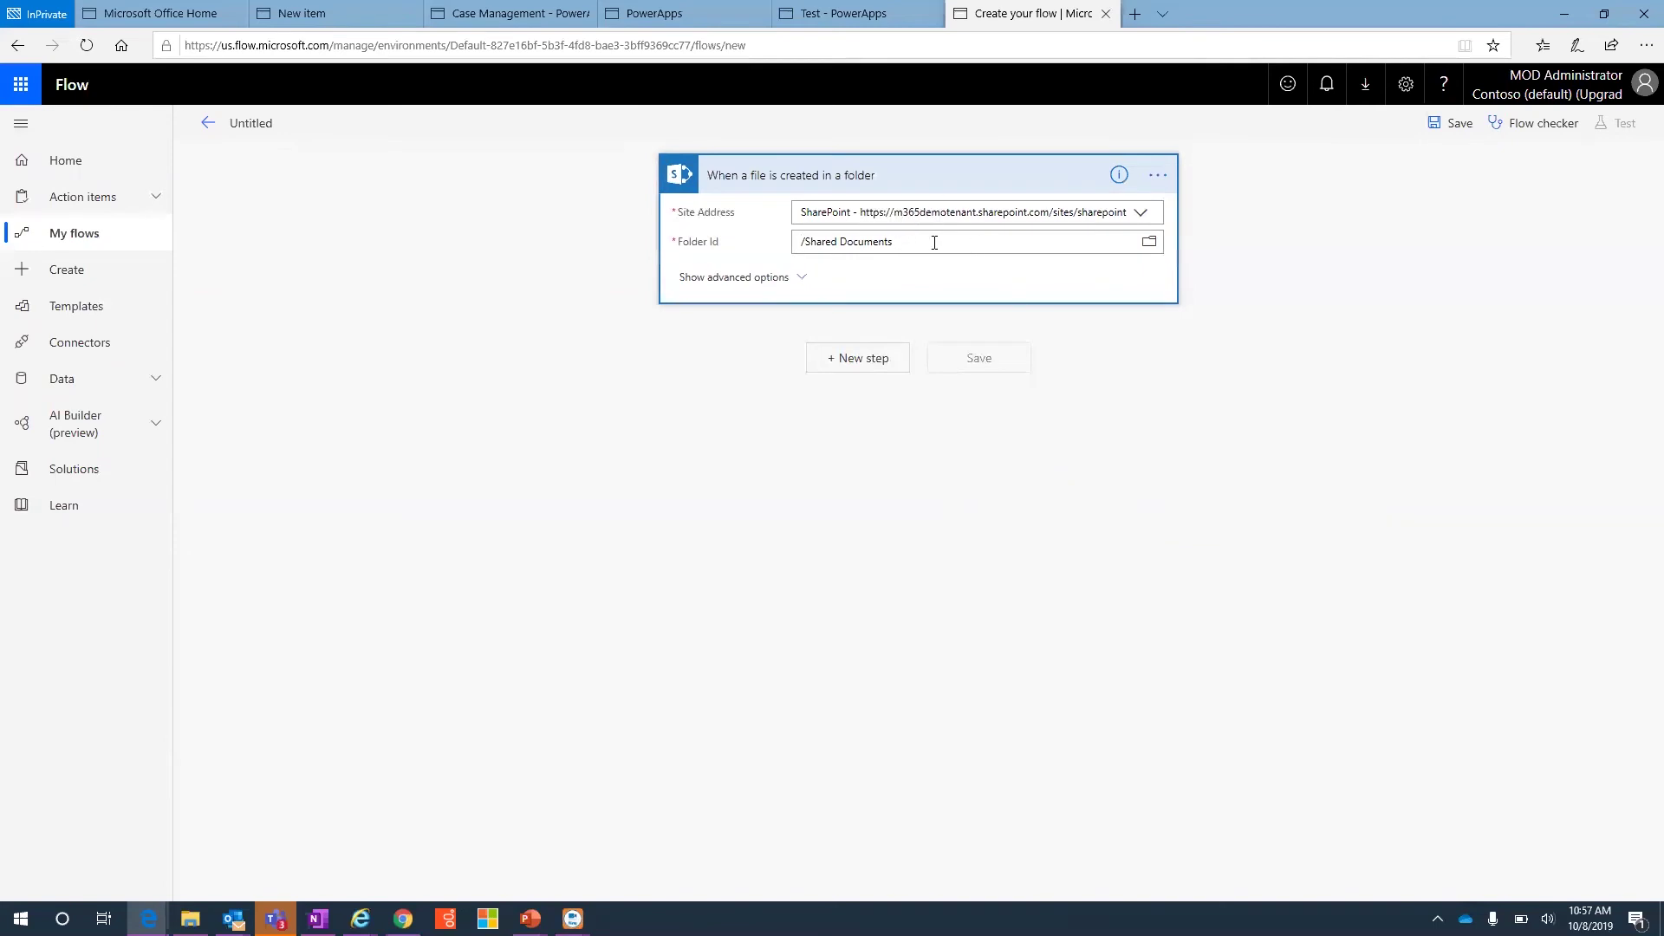
# Change the trigger's folder to the BICenters subfolder of Shared Documents and show the trigger's advanced options
pyautogui.click(1148, 247)
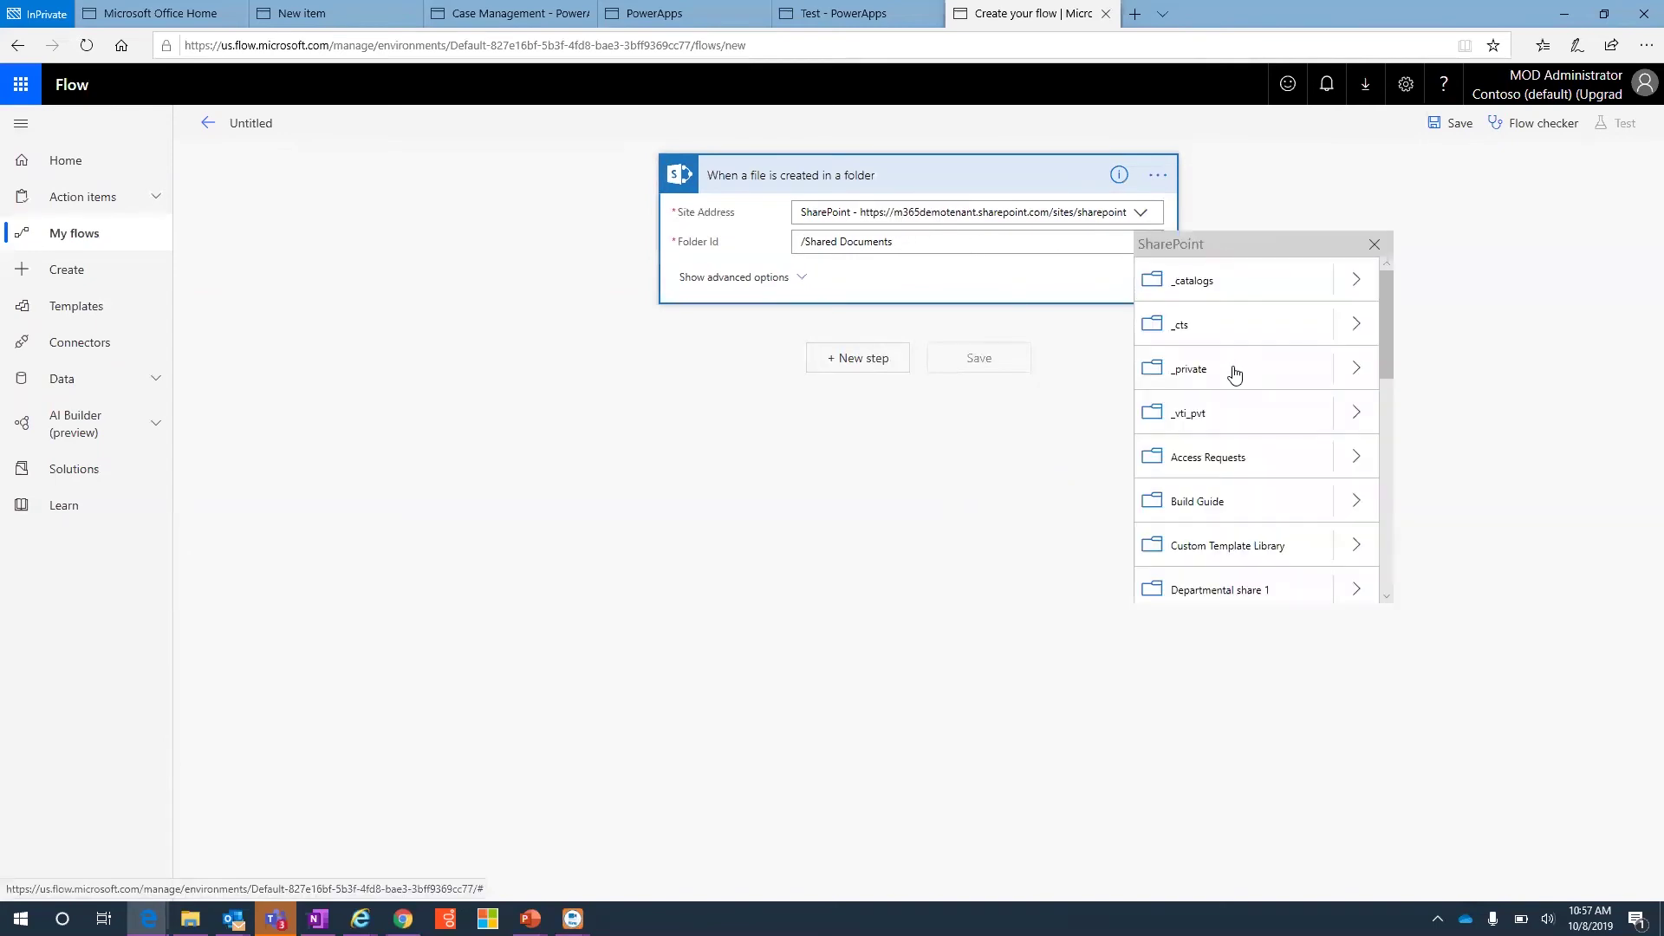
pyautogui.click(1387, 530)
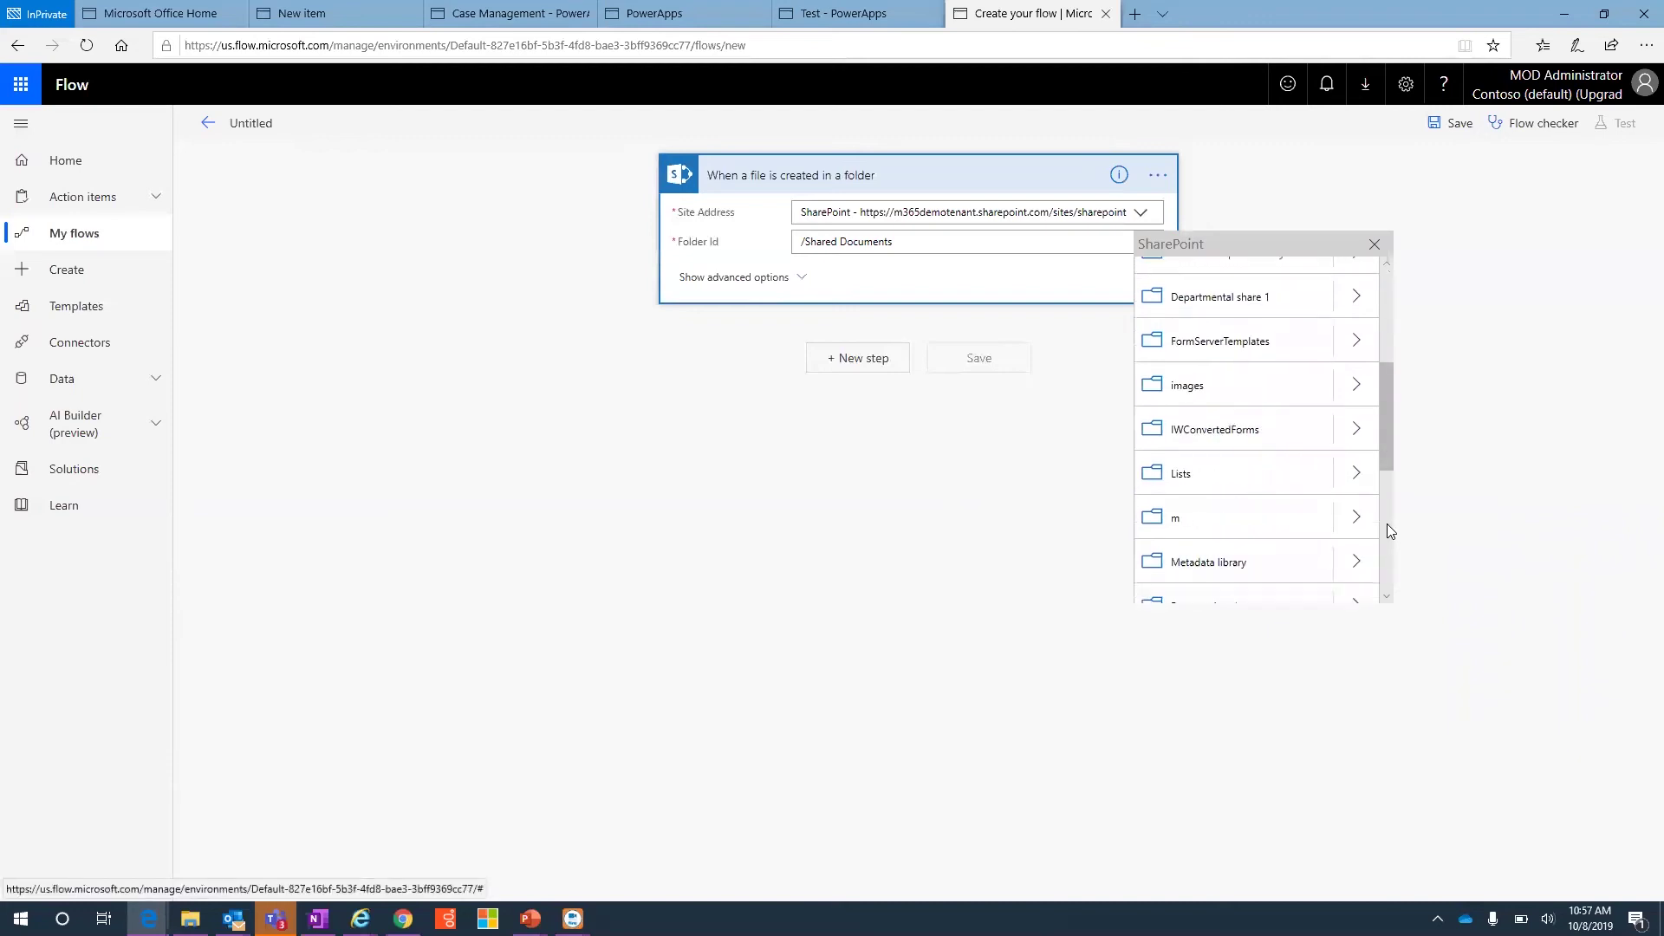
pyautogui.click(1387, 530)
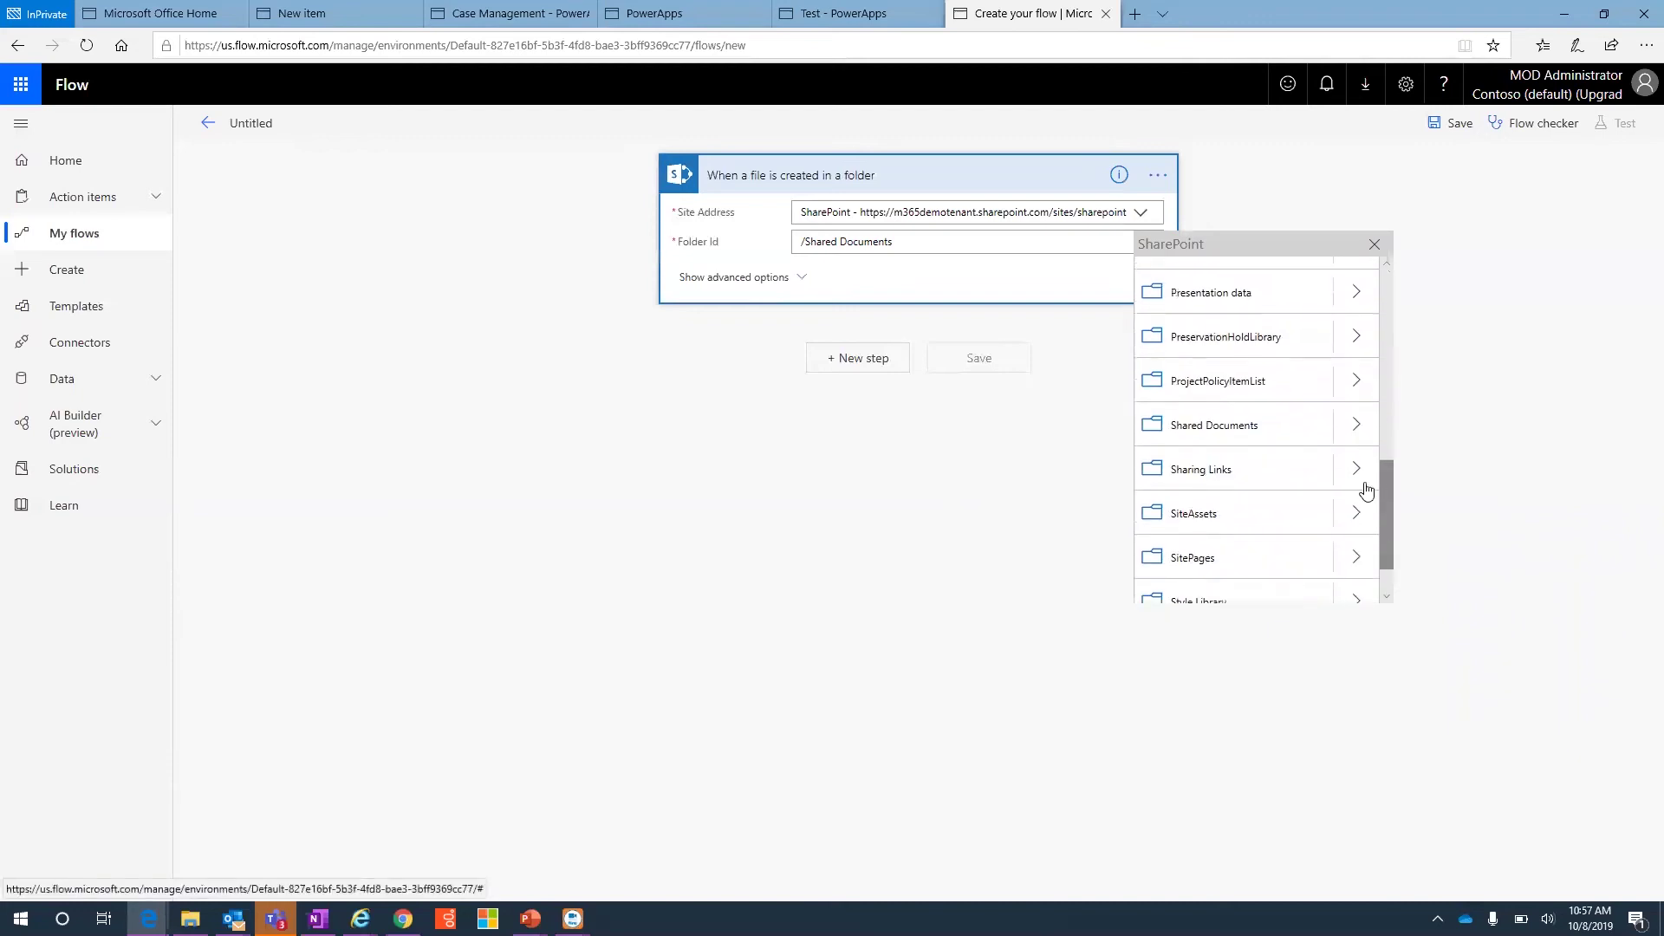
pyautogui.click(1354, 427)
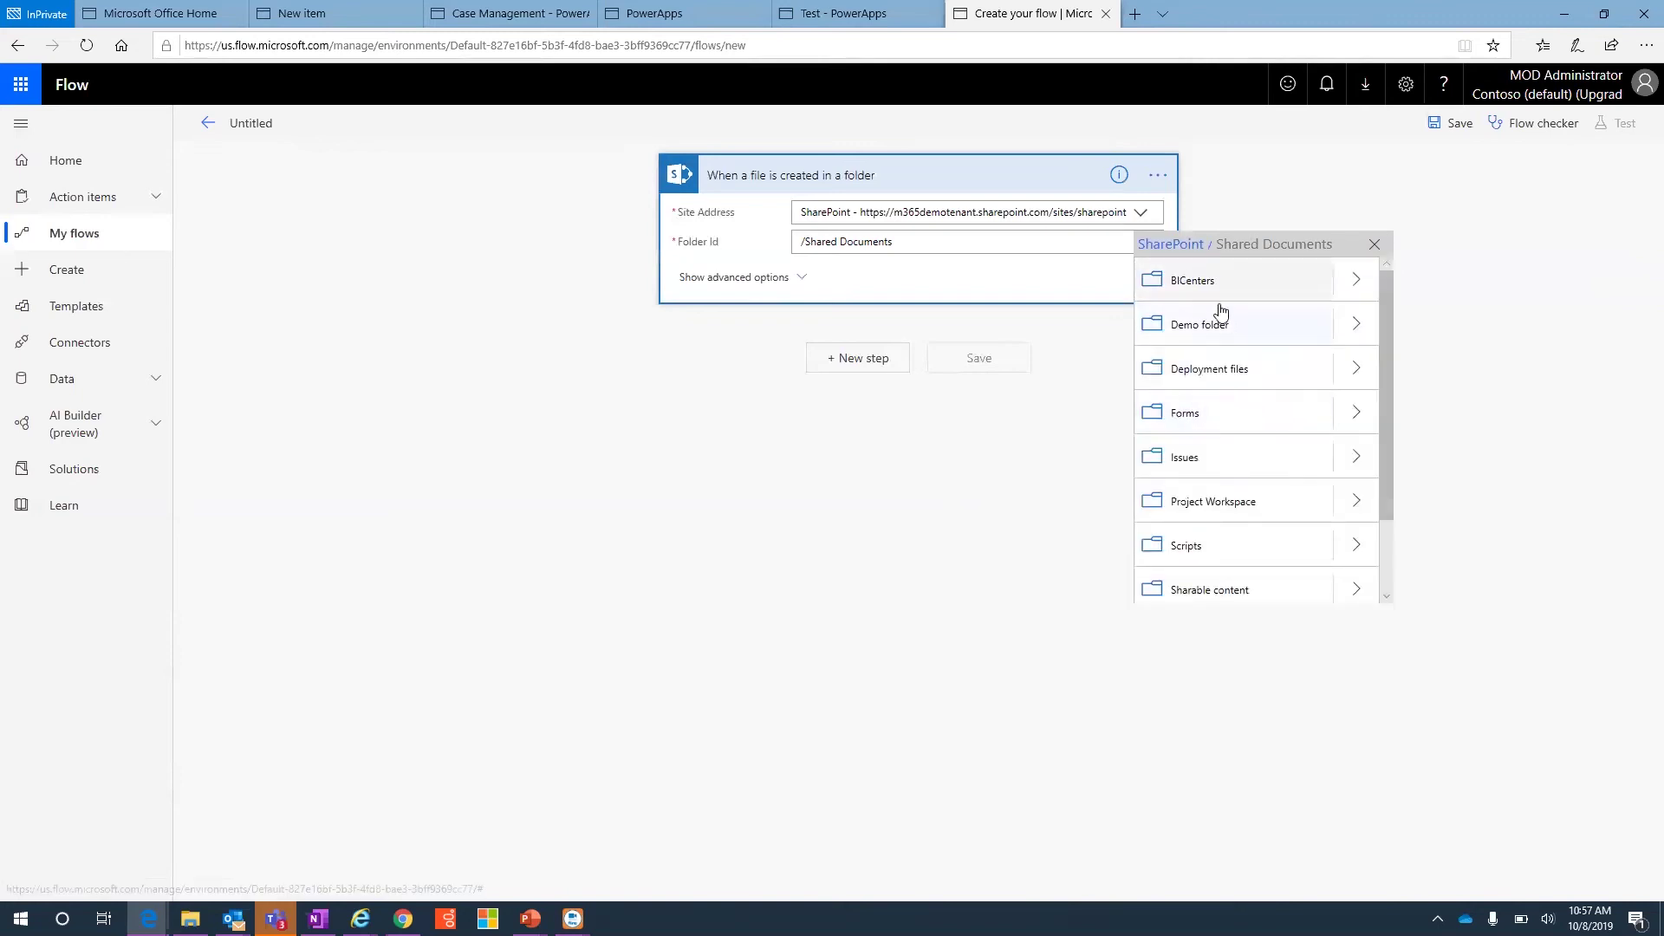
pyautogui.click(1188, 287)
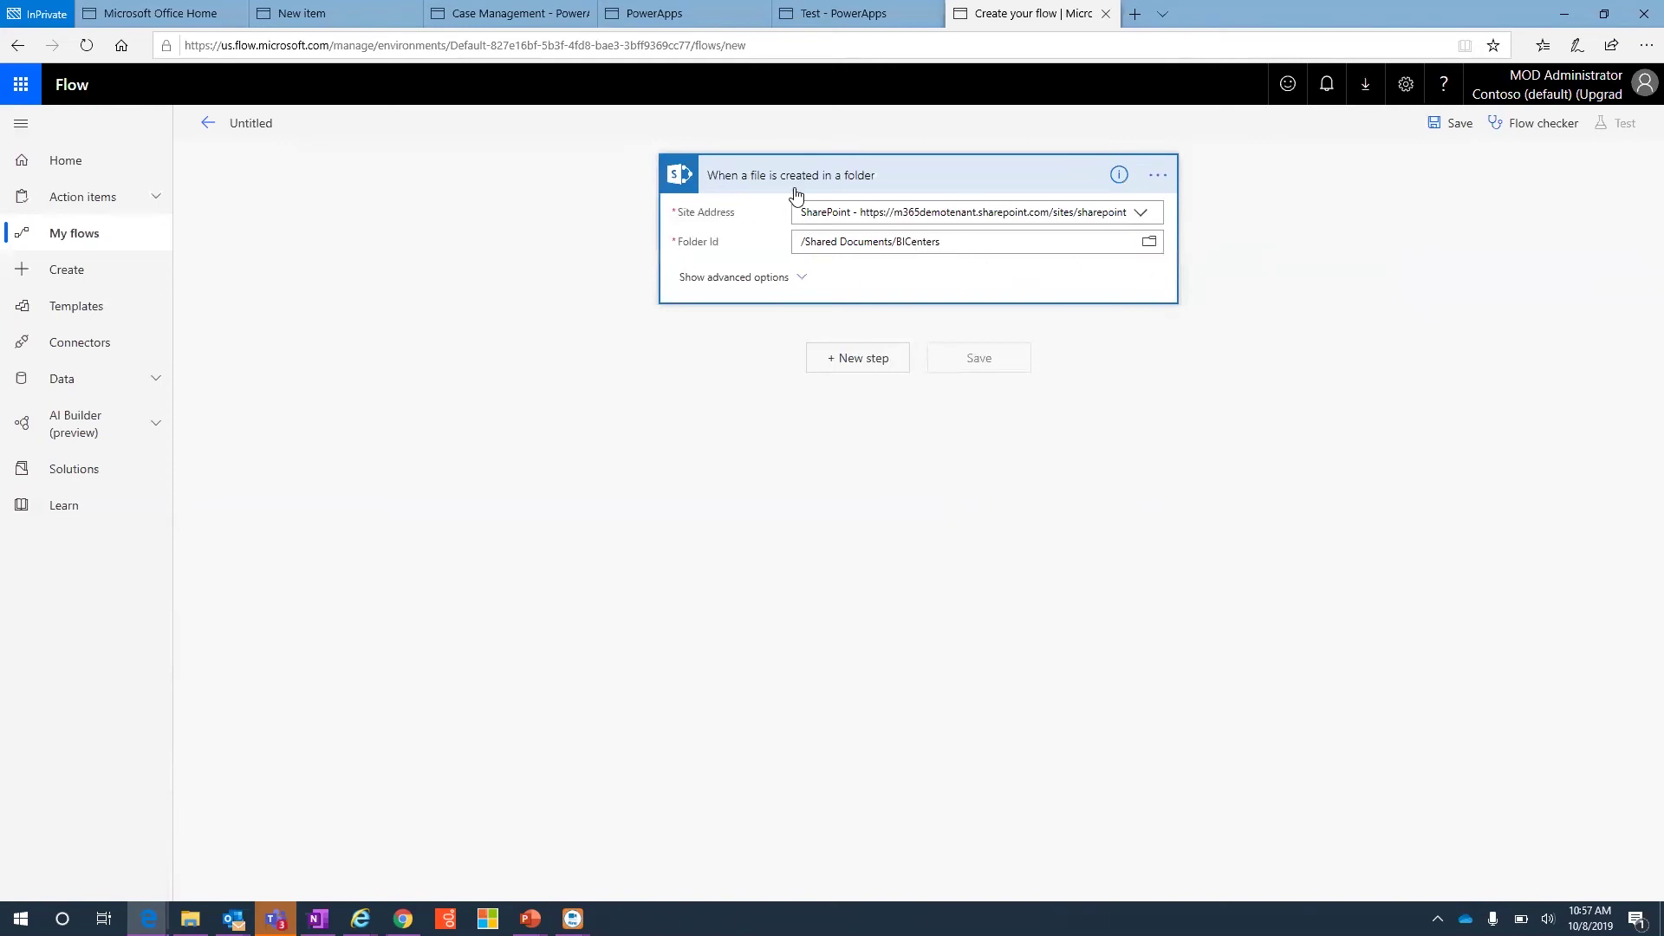
pyautogui.click(781, 281)
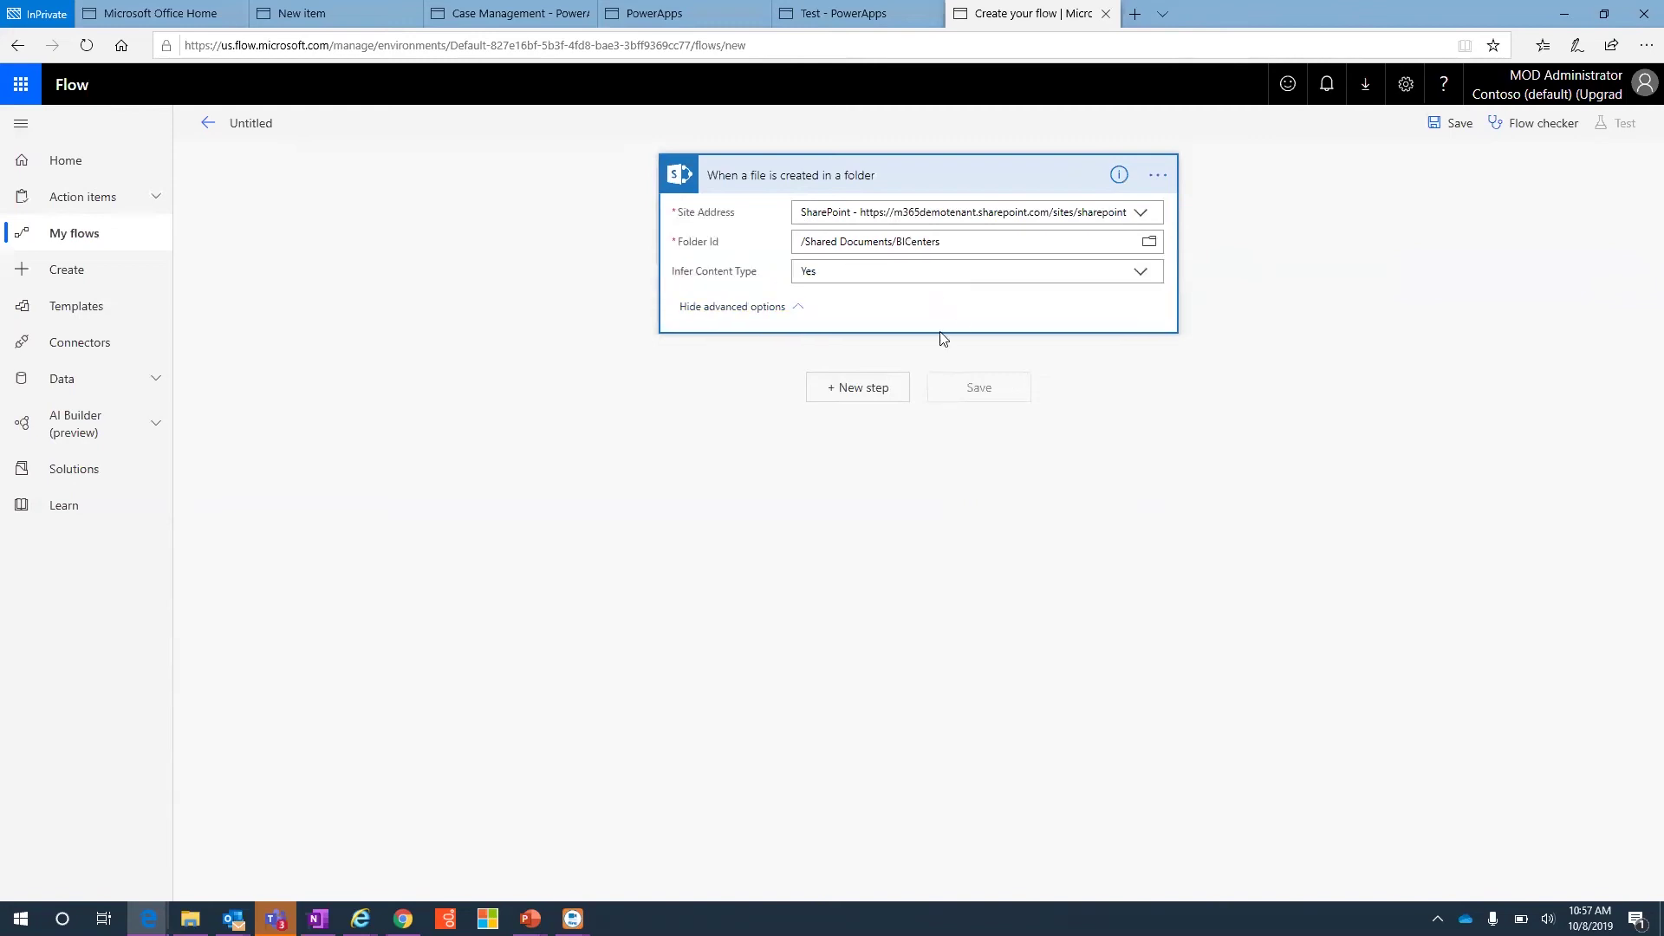
# Add a new step after the trigger using the Office 365 Outlook "Send an email" action
pyautogui.click(861, 398)
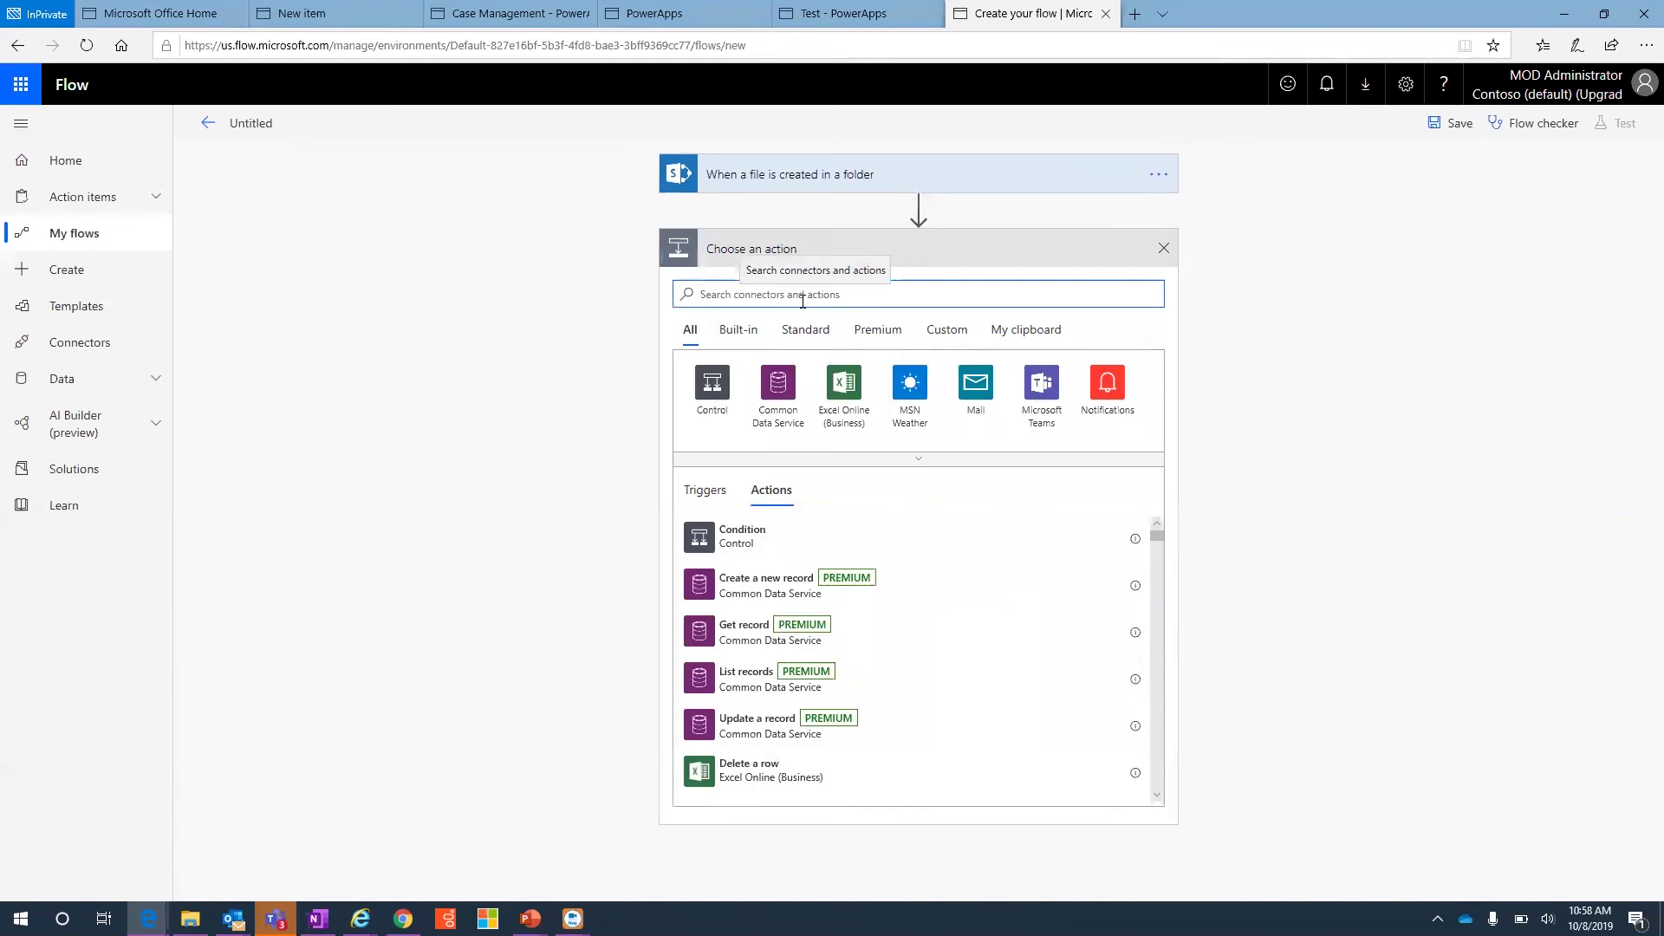
pyautogui.write('O')
pyautogui.press('BackSpace')
pyautogui.write('Outlk')
pyautogui.press('BackSpace')
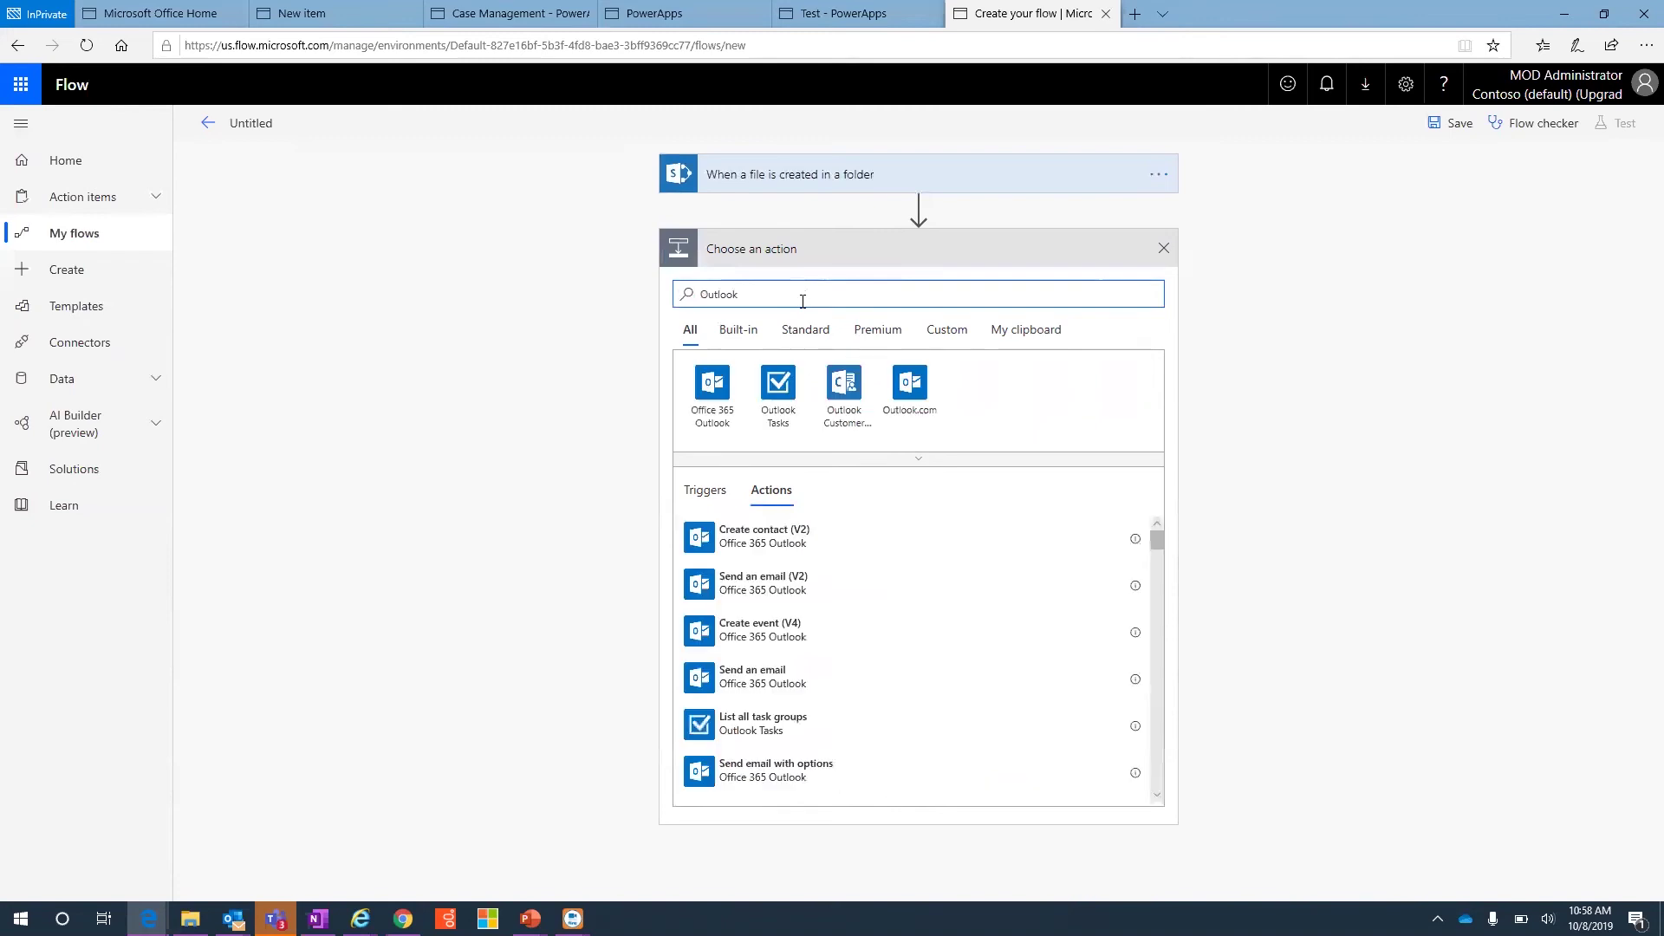
pyautogui.click(709, 395)
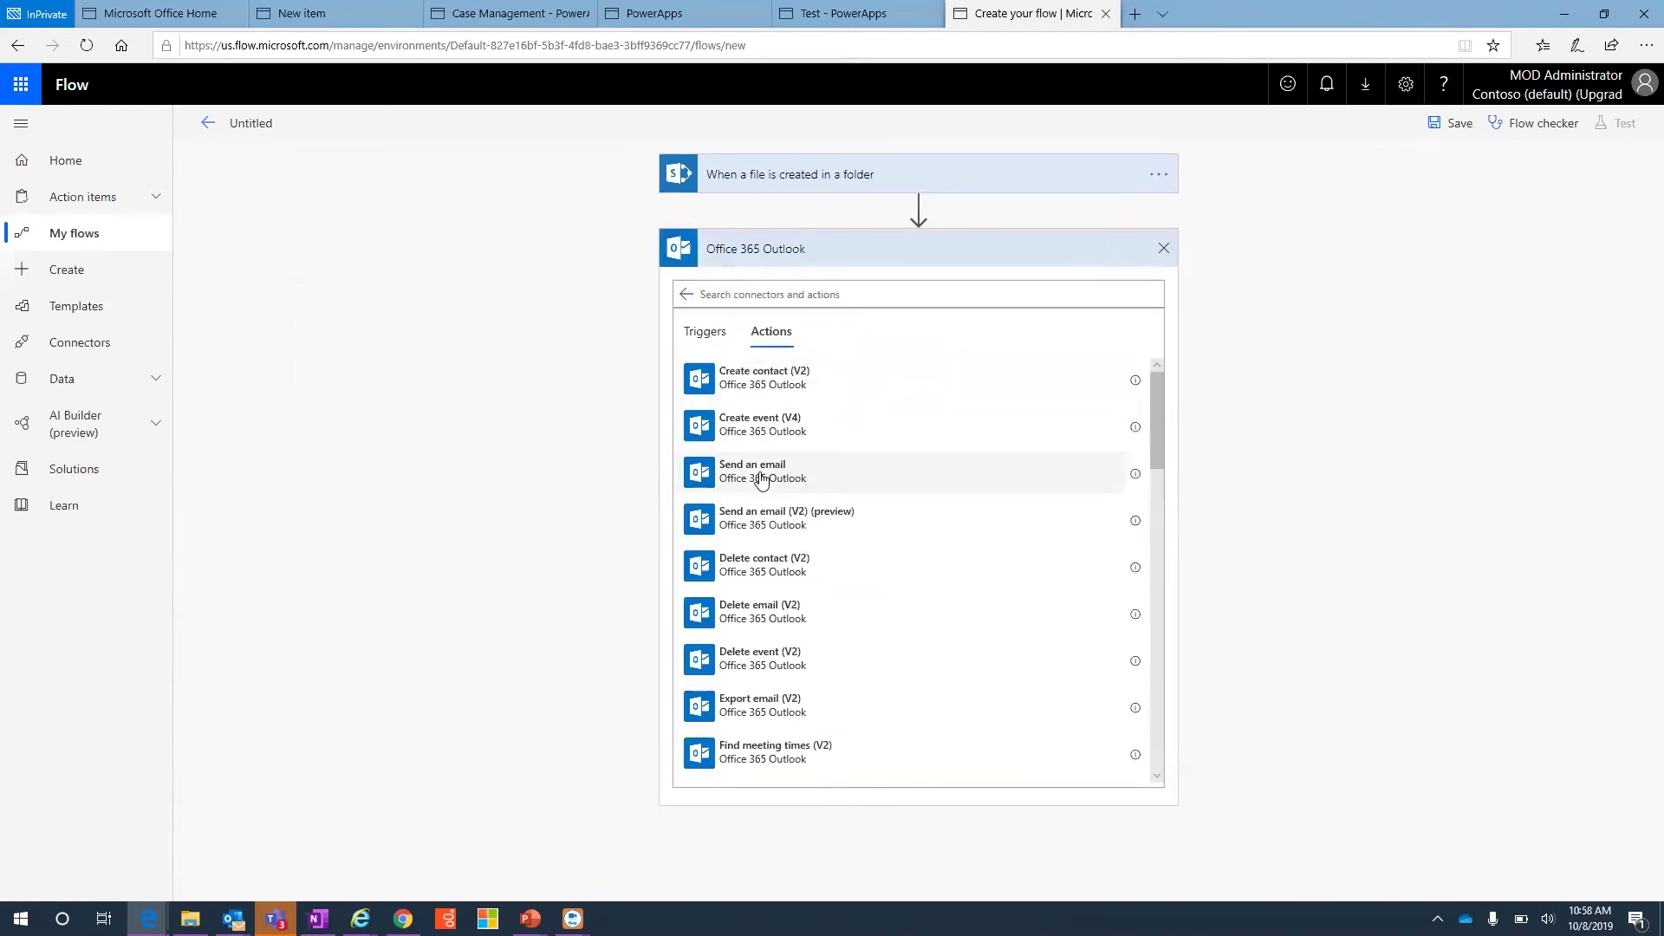
pyautogui.click(760, 481)
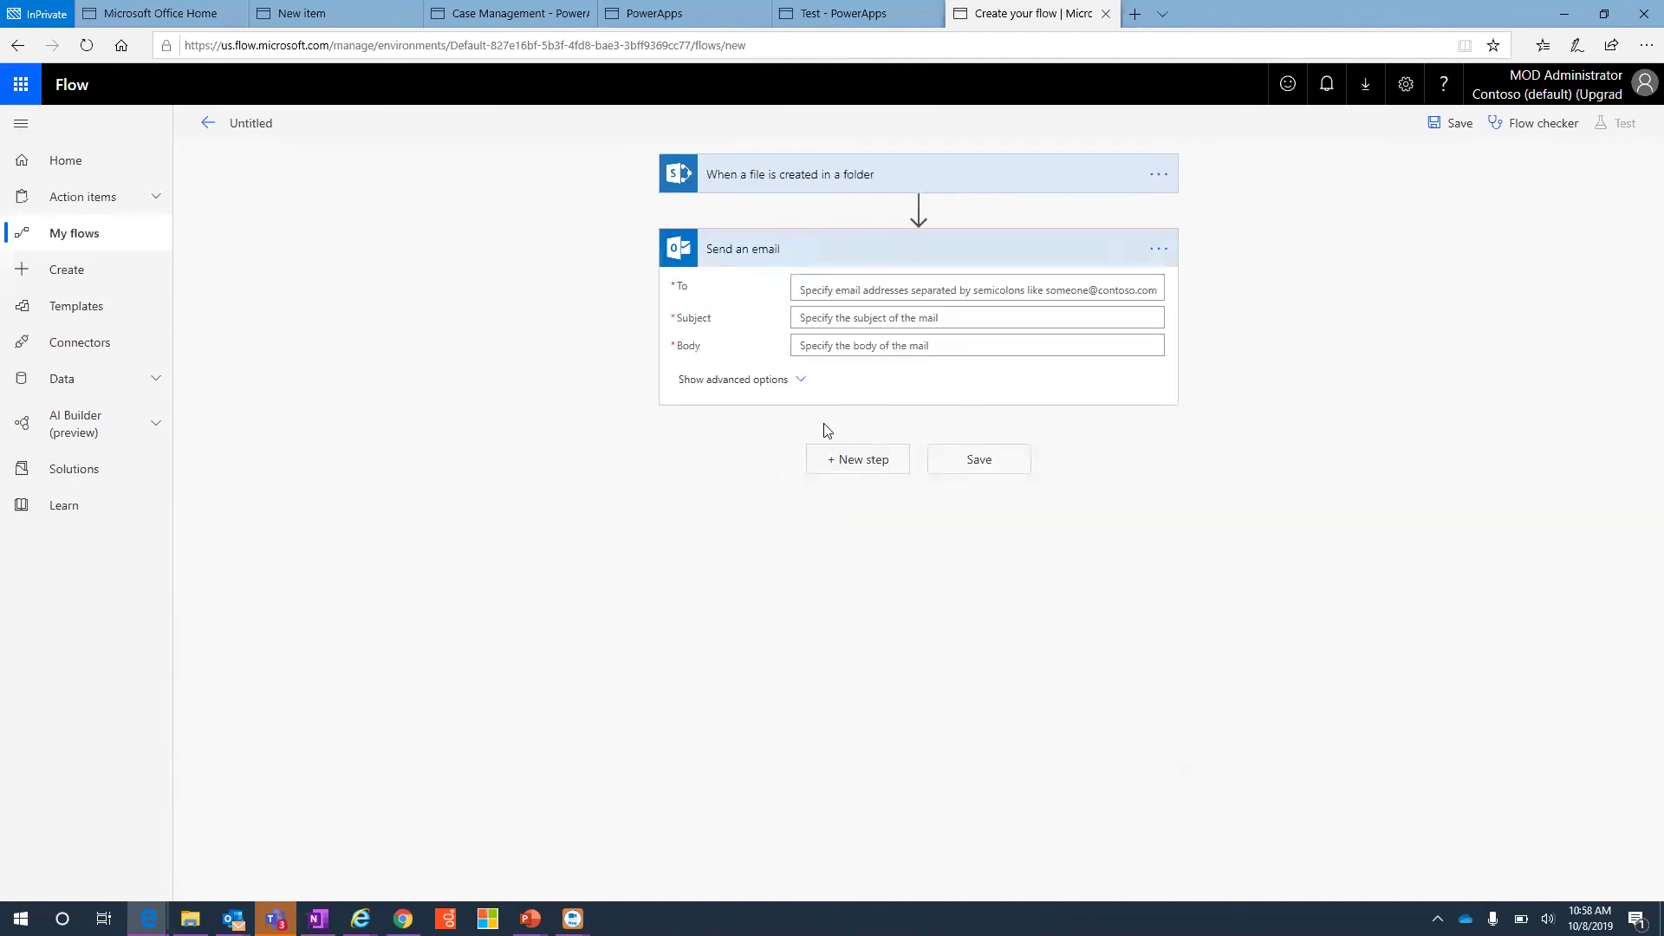
# Insert the trigger's File name dynamic content as the subject of the email
pyautogui.click(854, 289)
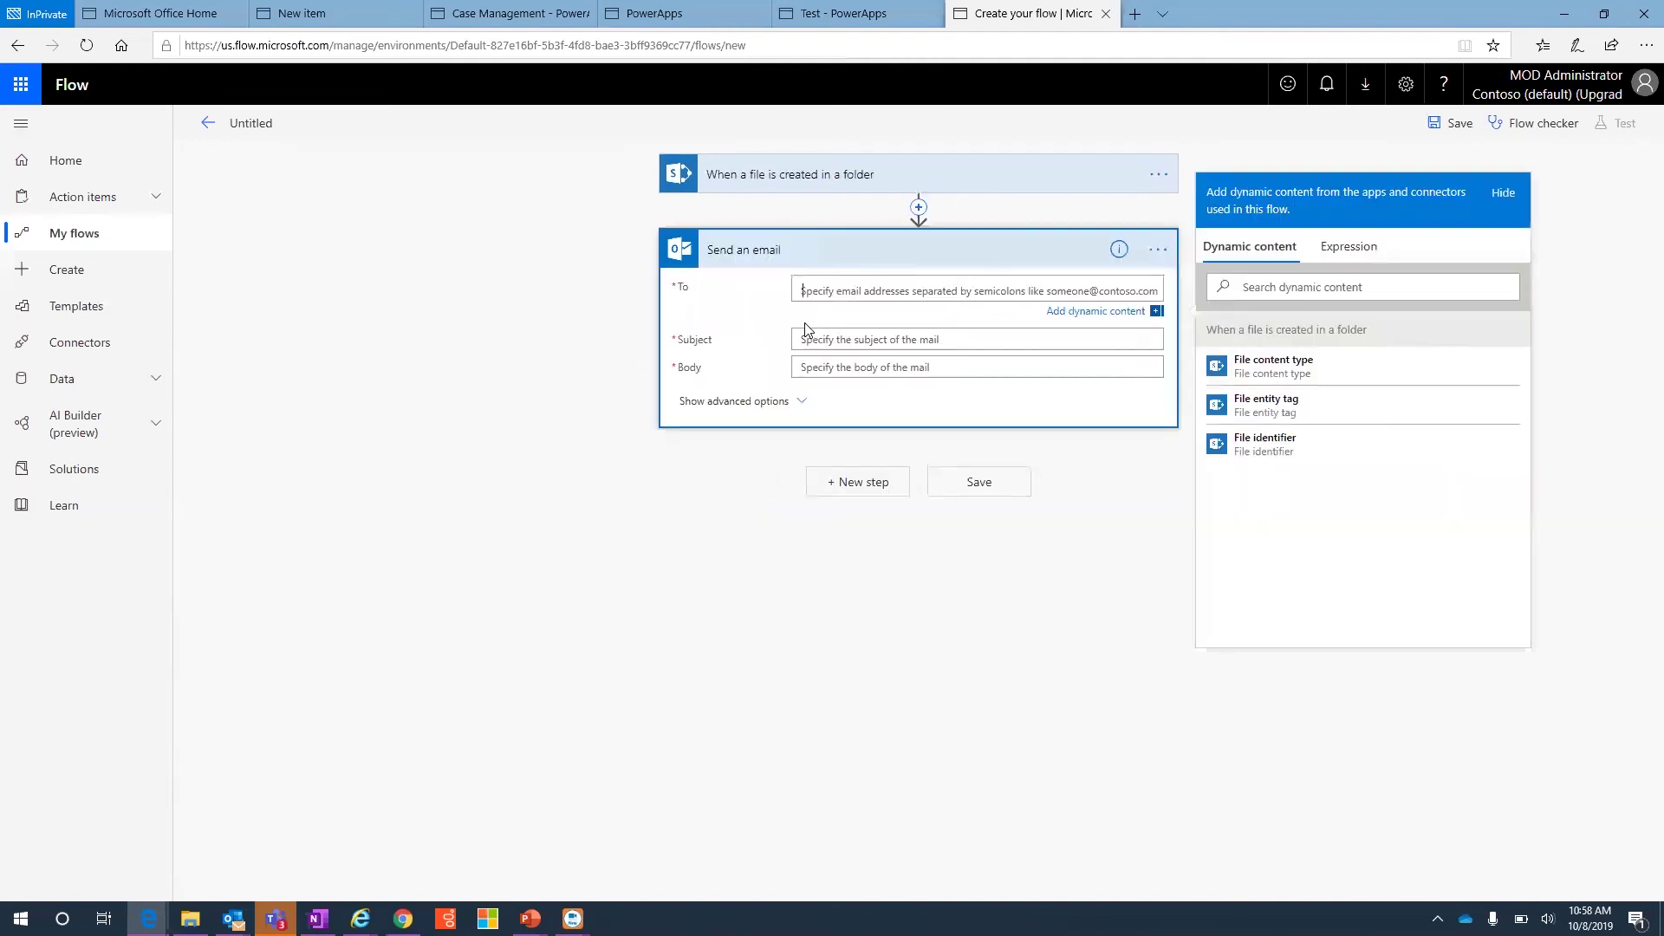
pyautogui.click(817, 340)
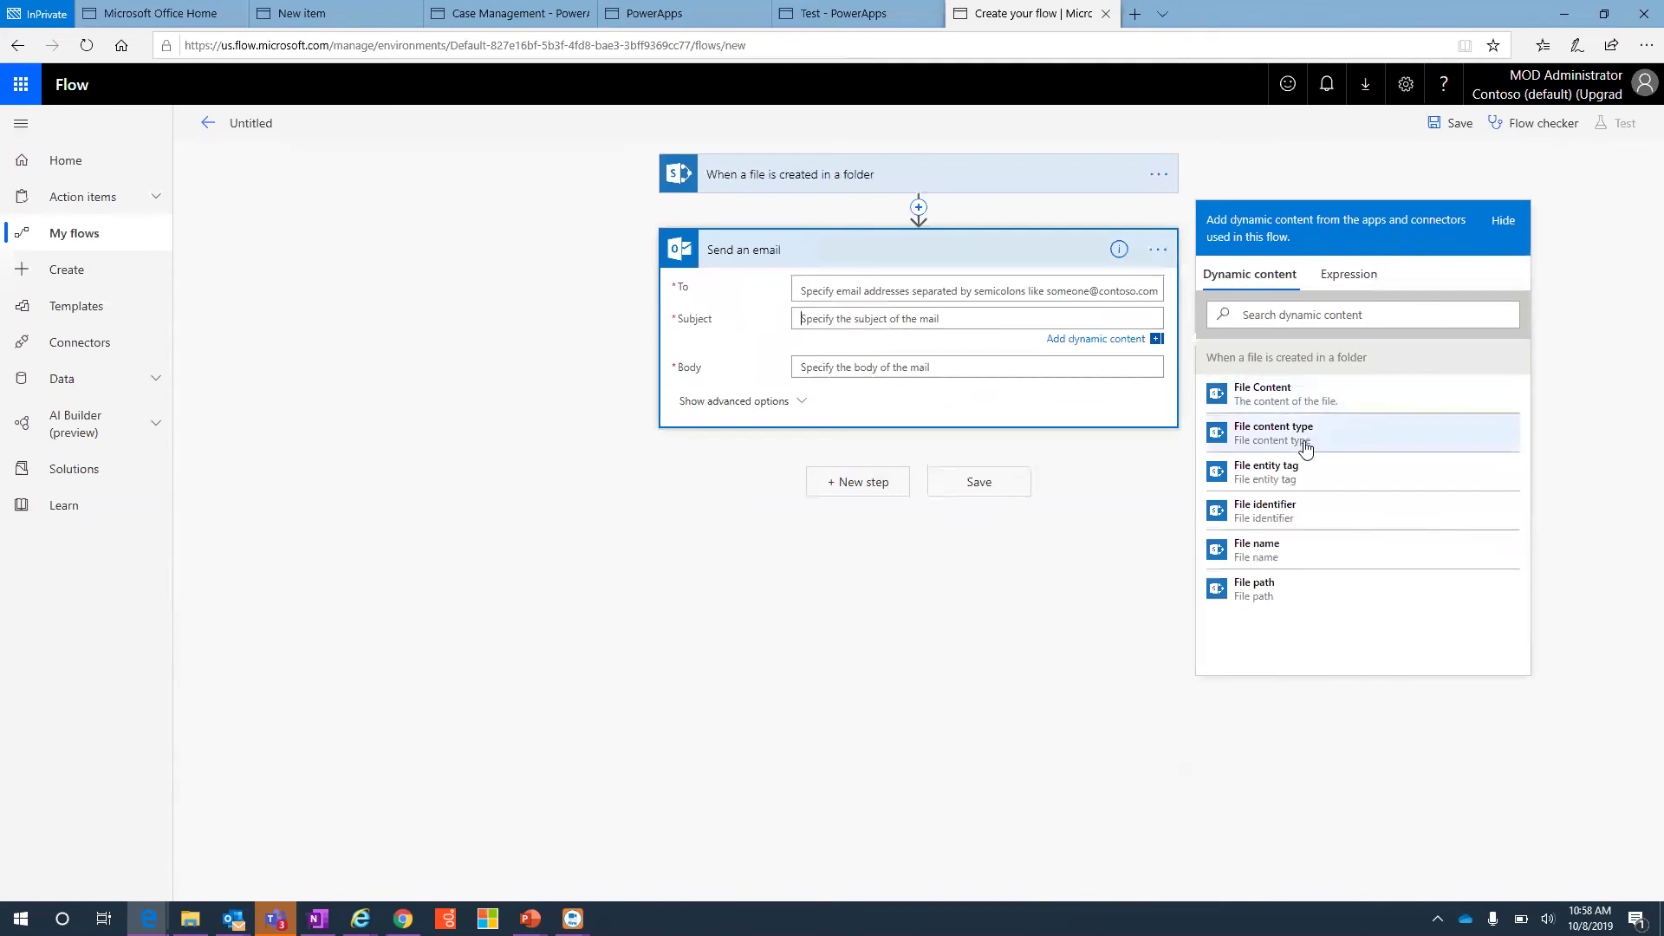
pyautogui.click(1265, 555)
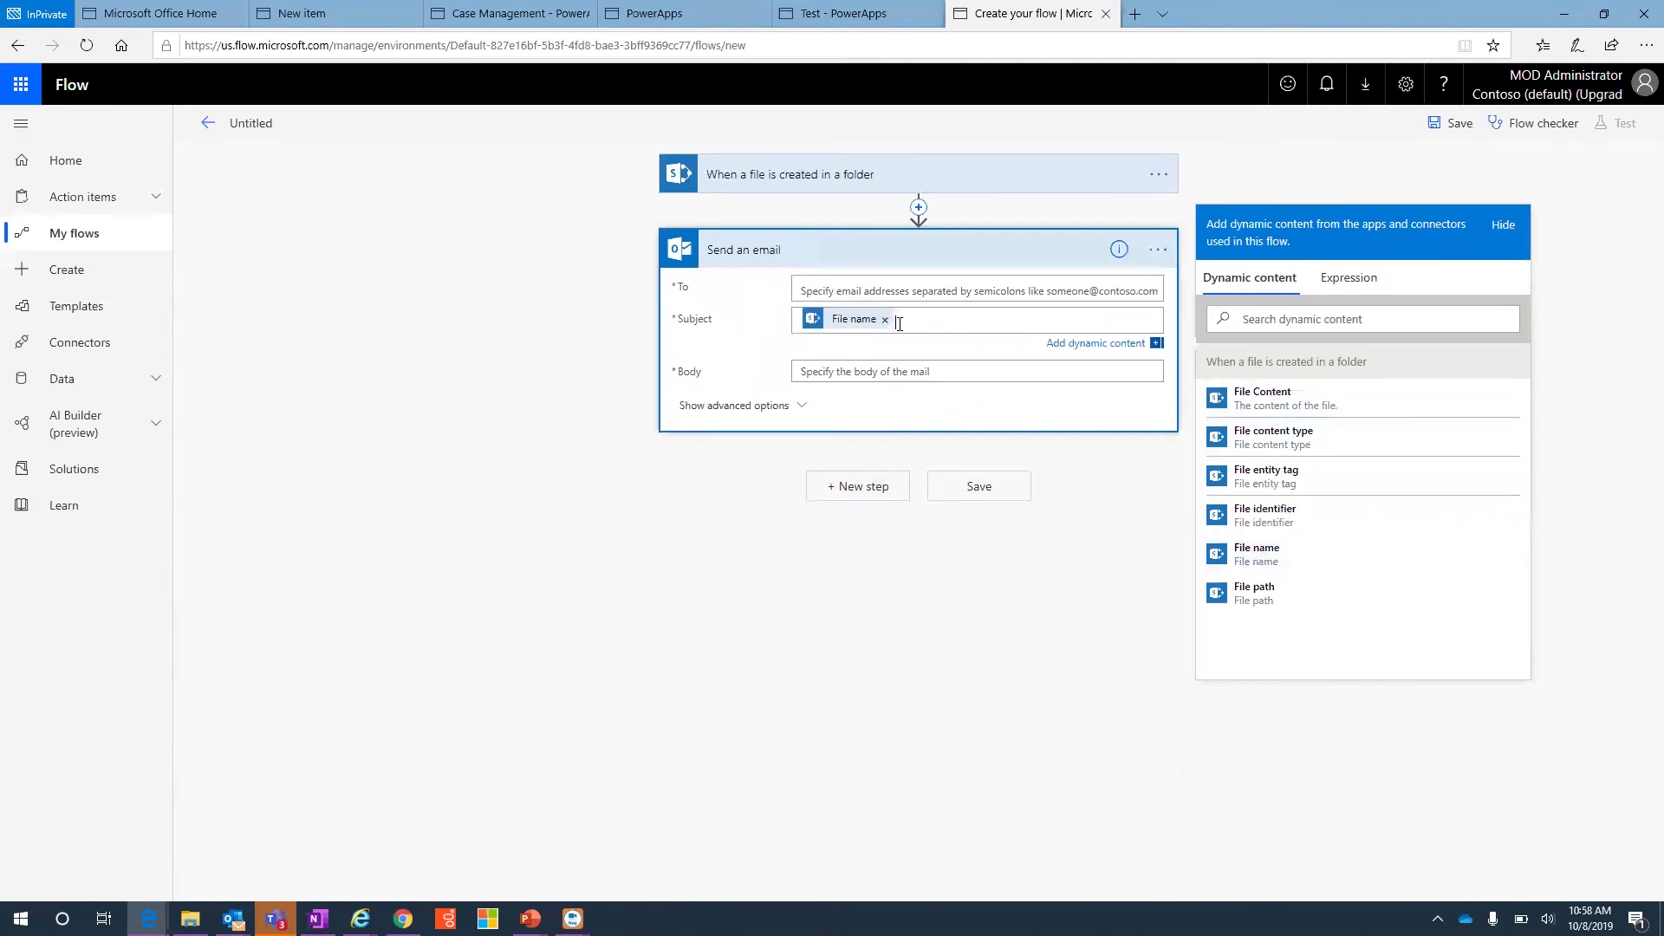
# Enter "This file was create by" as the email body and check the available expressions and dynamic content
pyautogui.click(834, 367)
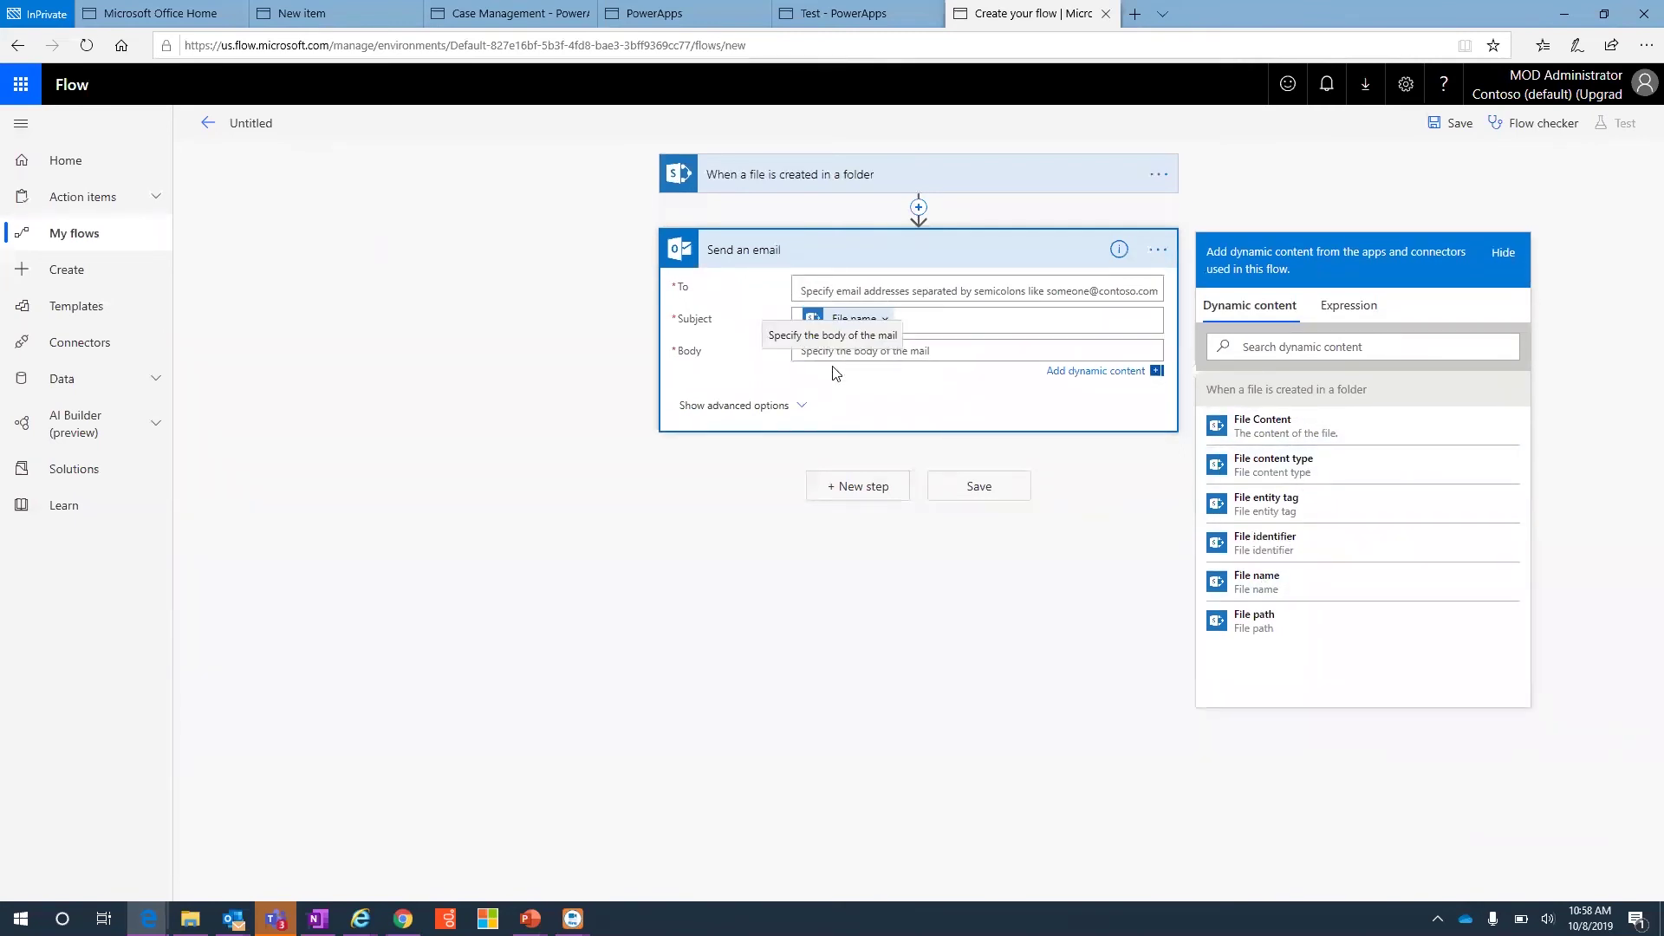
pyautogui.write('This fi')
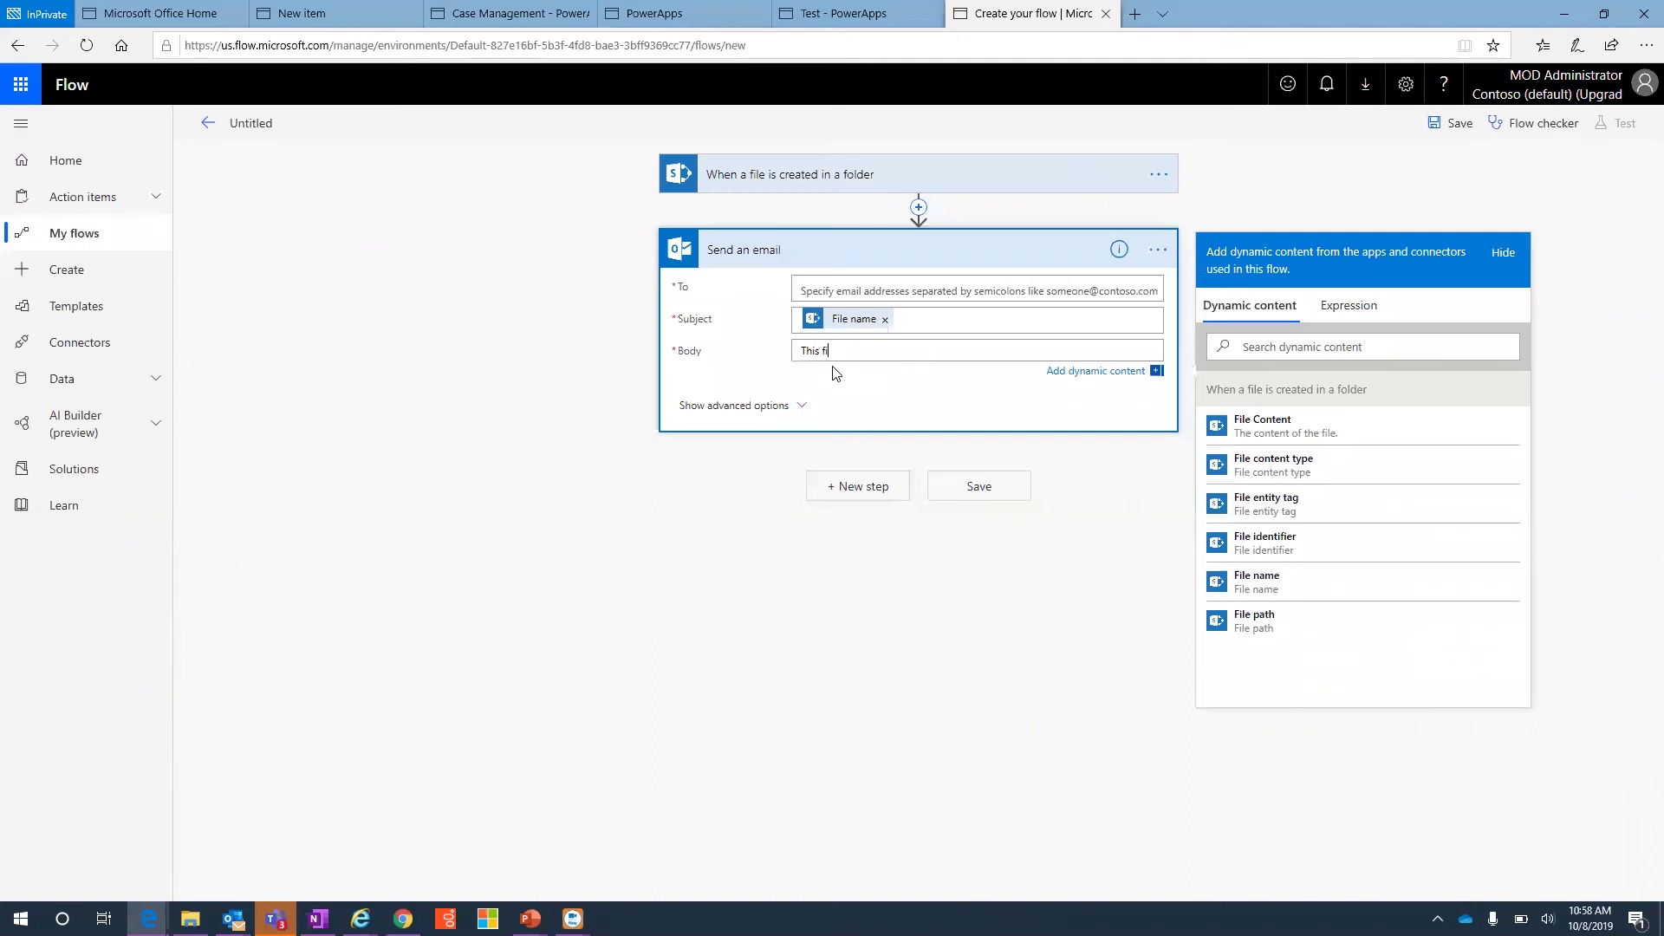
pyautogui.write('le was create by')
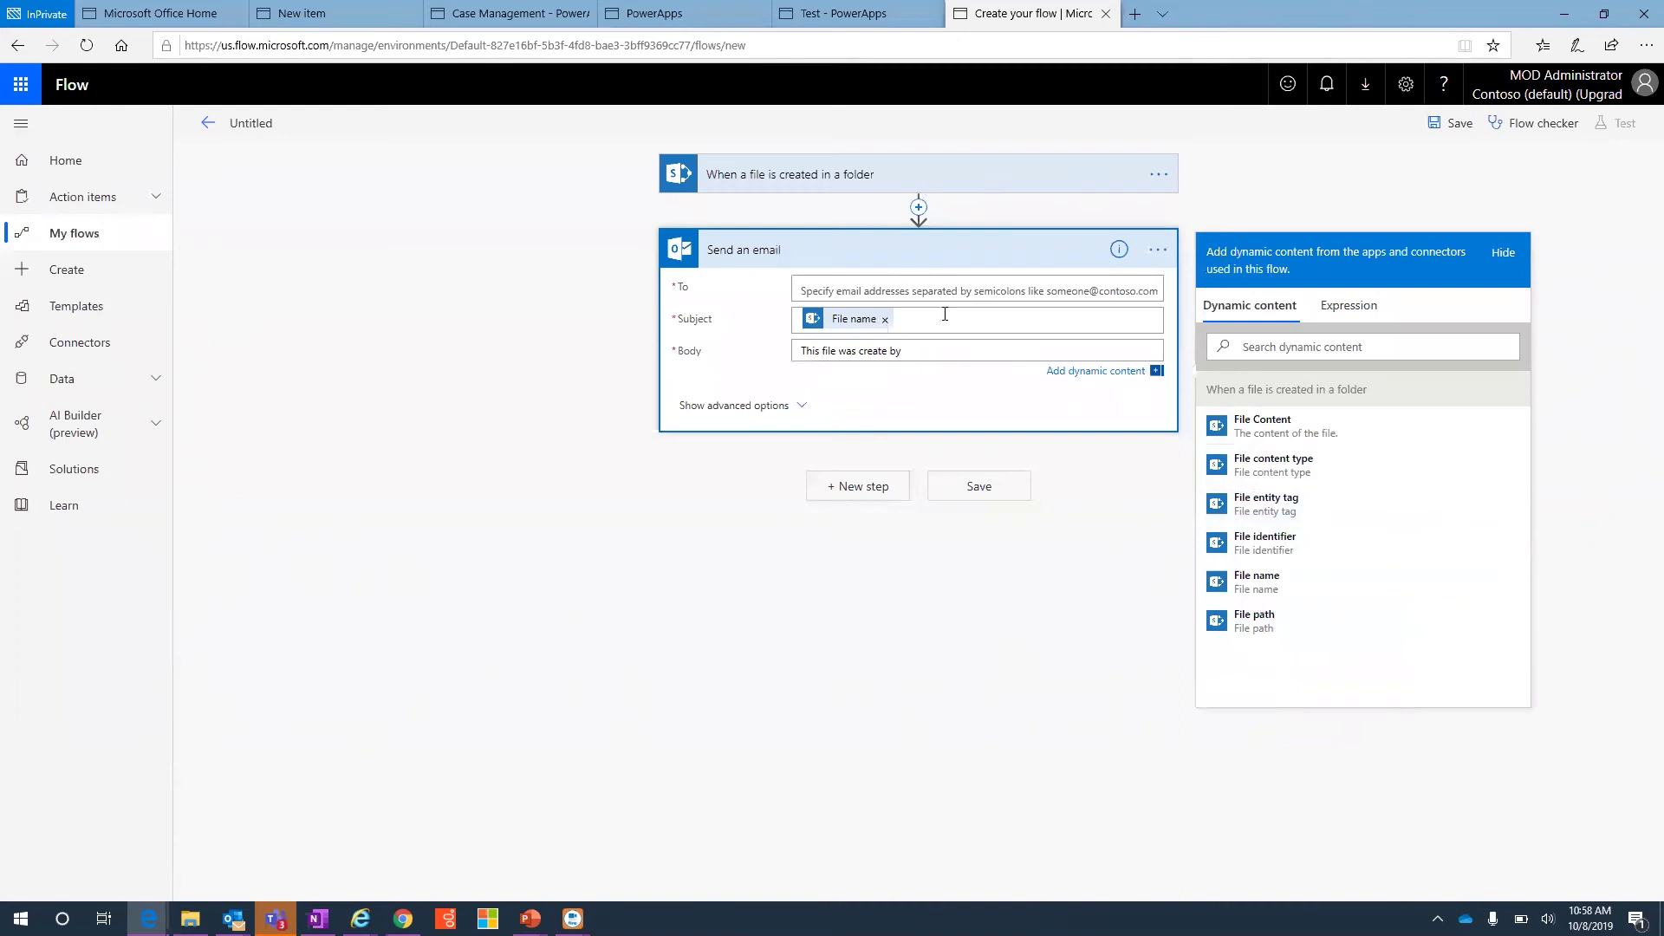
pyautogui.click(1348, 309)
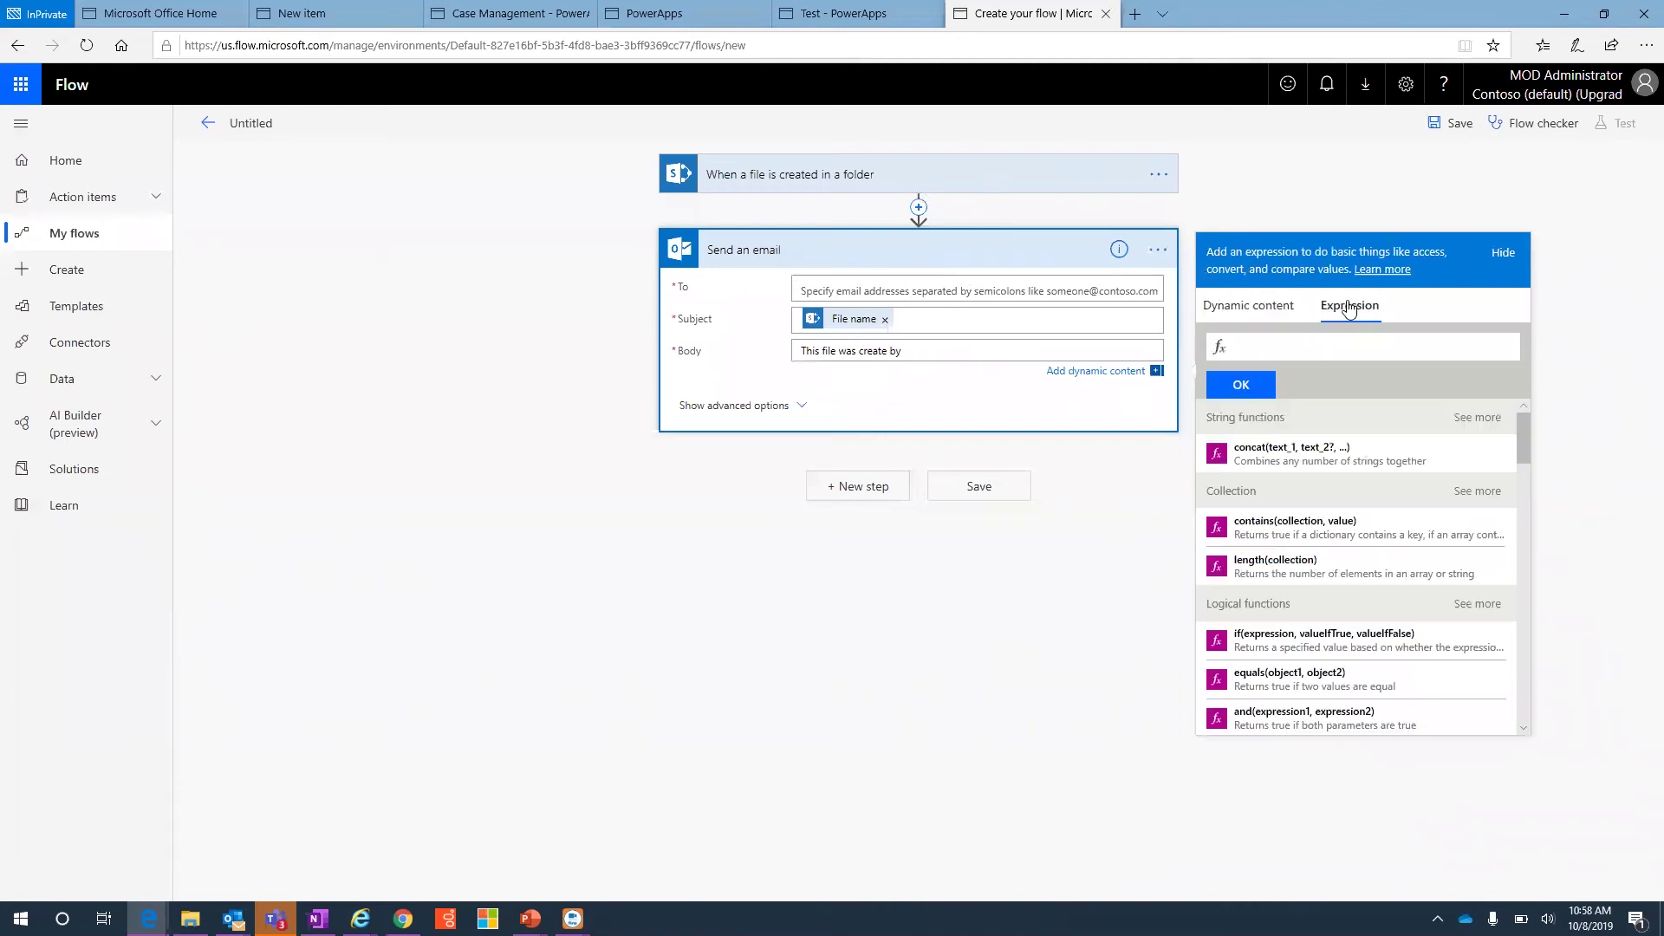
pyautogui.click(1238, 309)
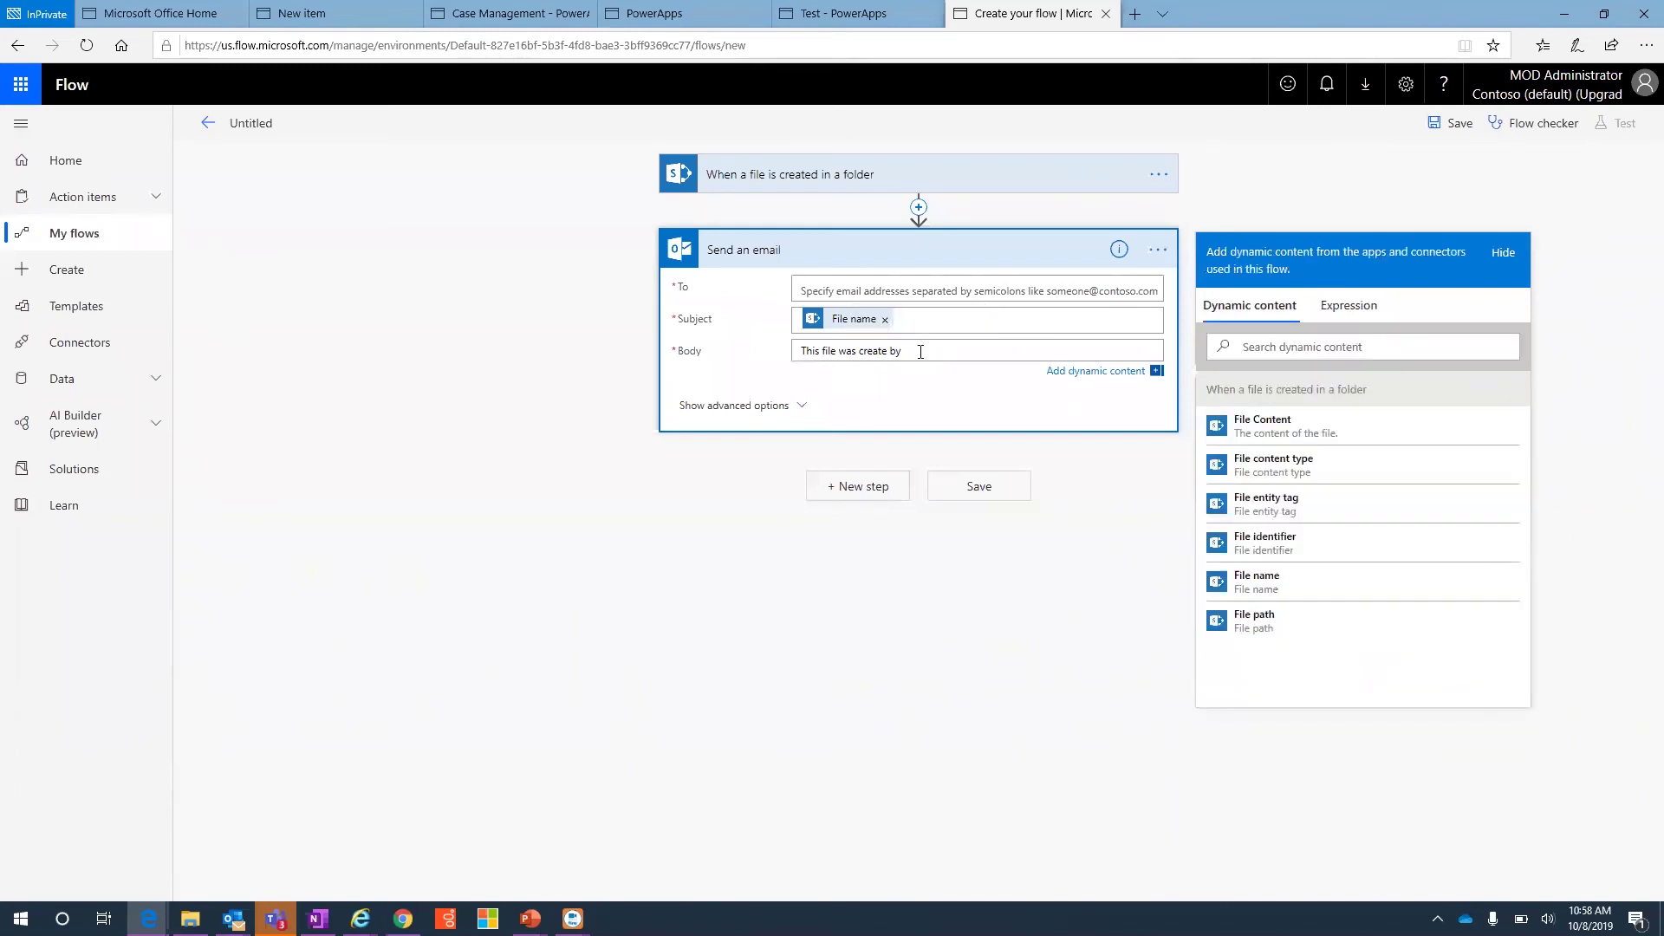
# Show the advanced options of the "Send an email" action and check the dynamic content offered for the From (Send as) field
pyautogui.click(750, 409)
pyautogui.click(743, 386)
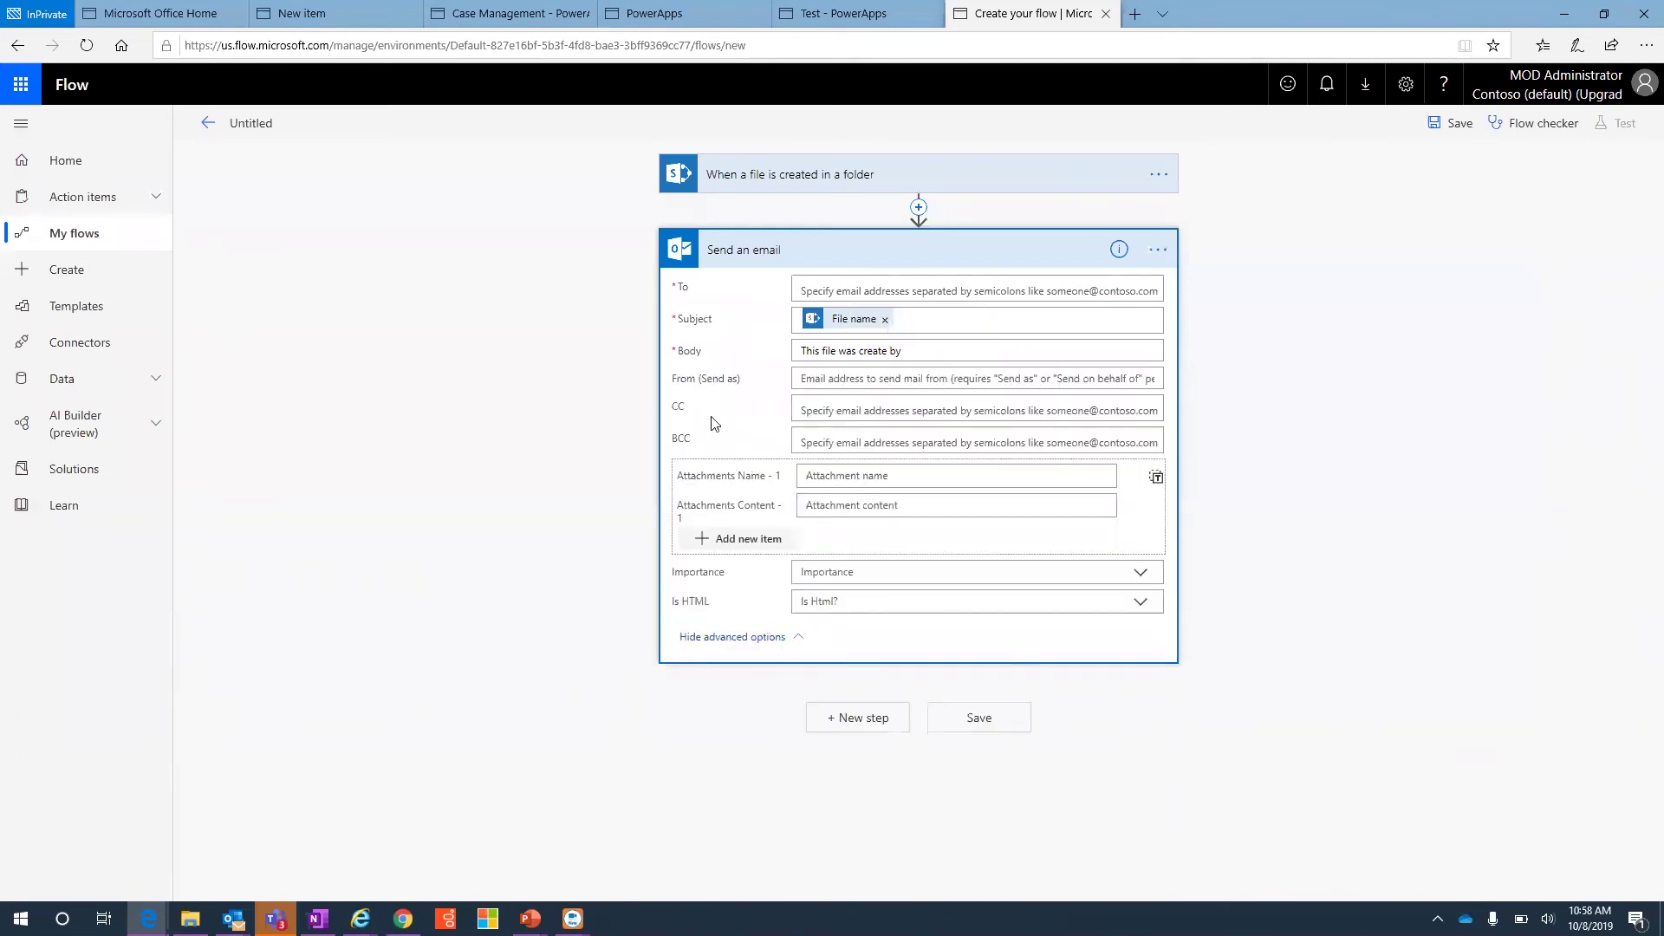
pyautogui.click(830, 378)
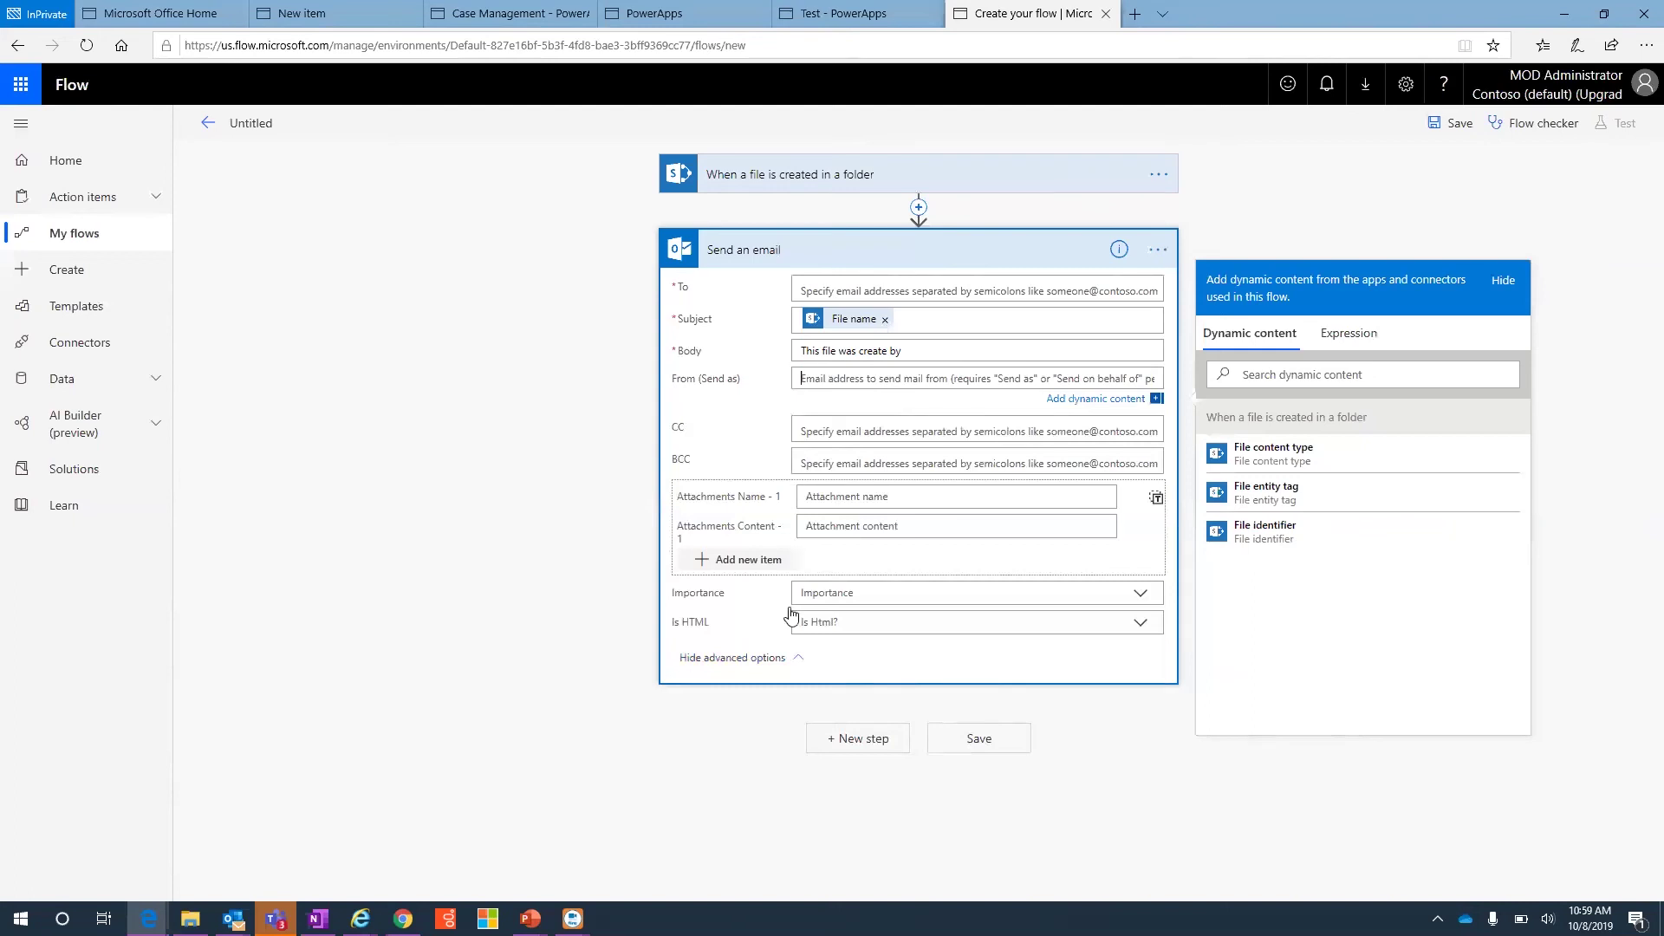
pyautogui.click(1502, 281)
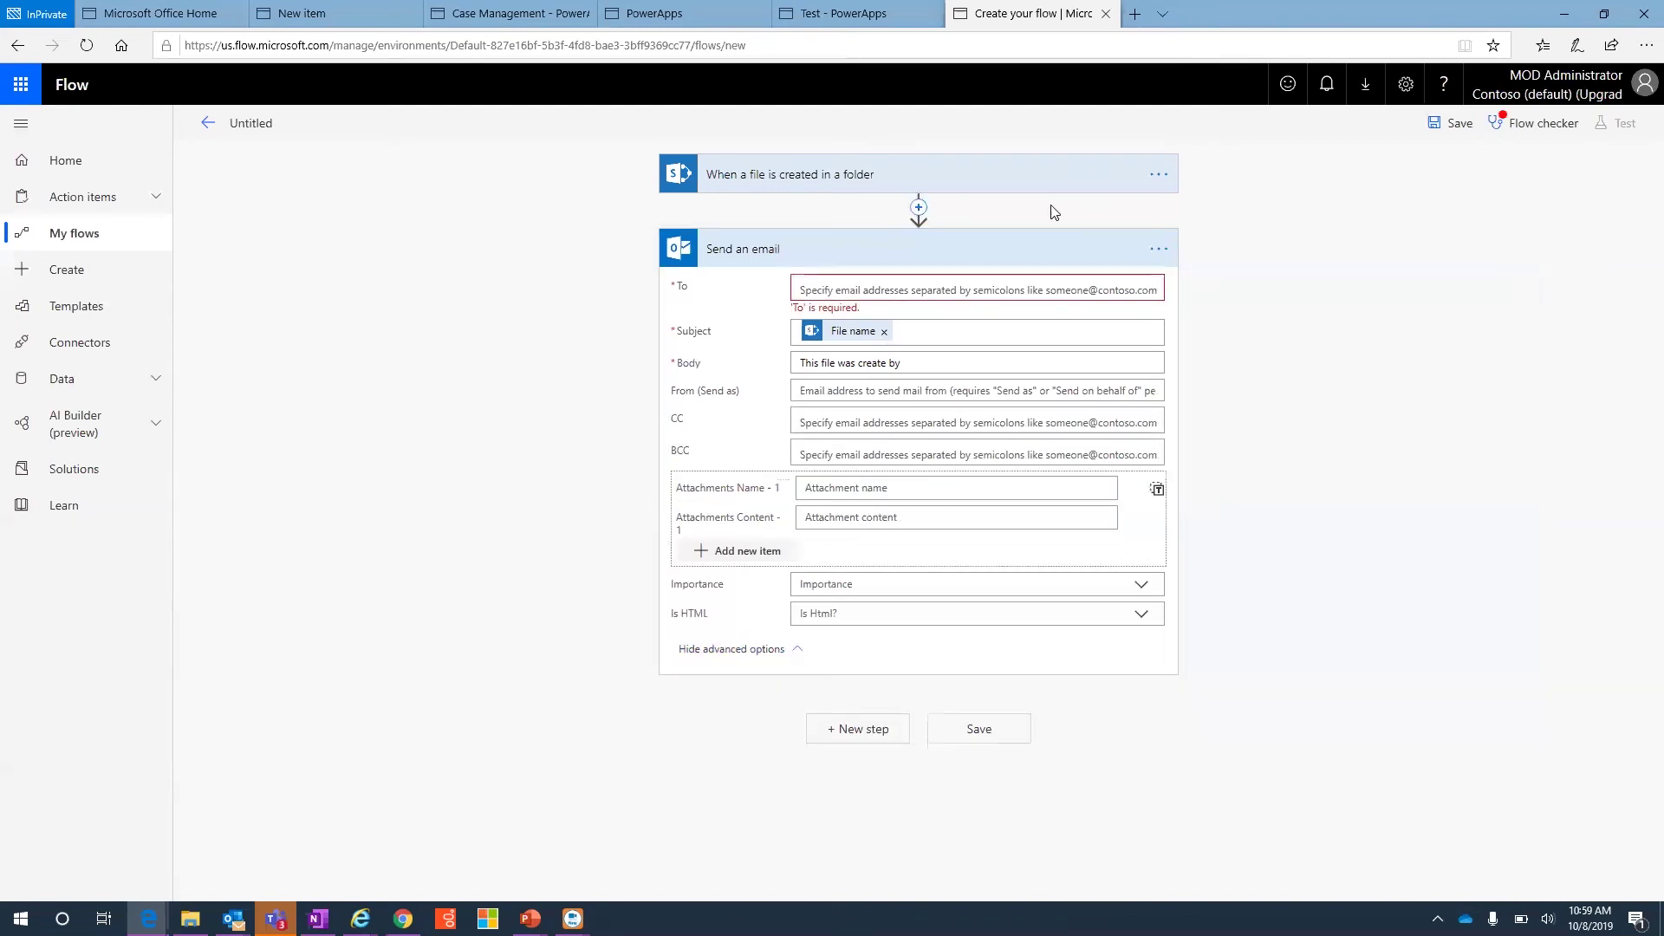
# Add a parallel branch beneath the file-created trigger containing a Condition control
pyautogui.click(919, 208)
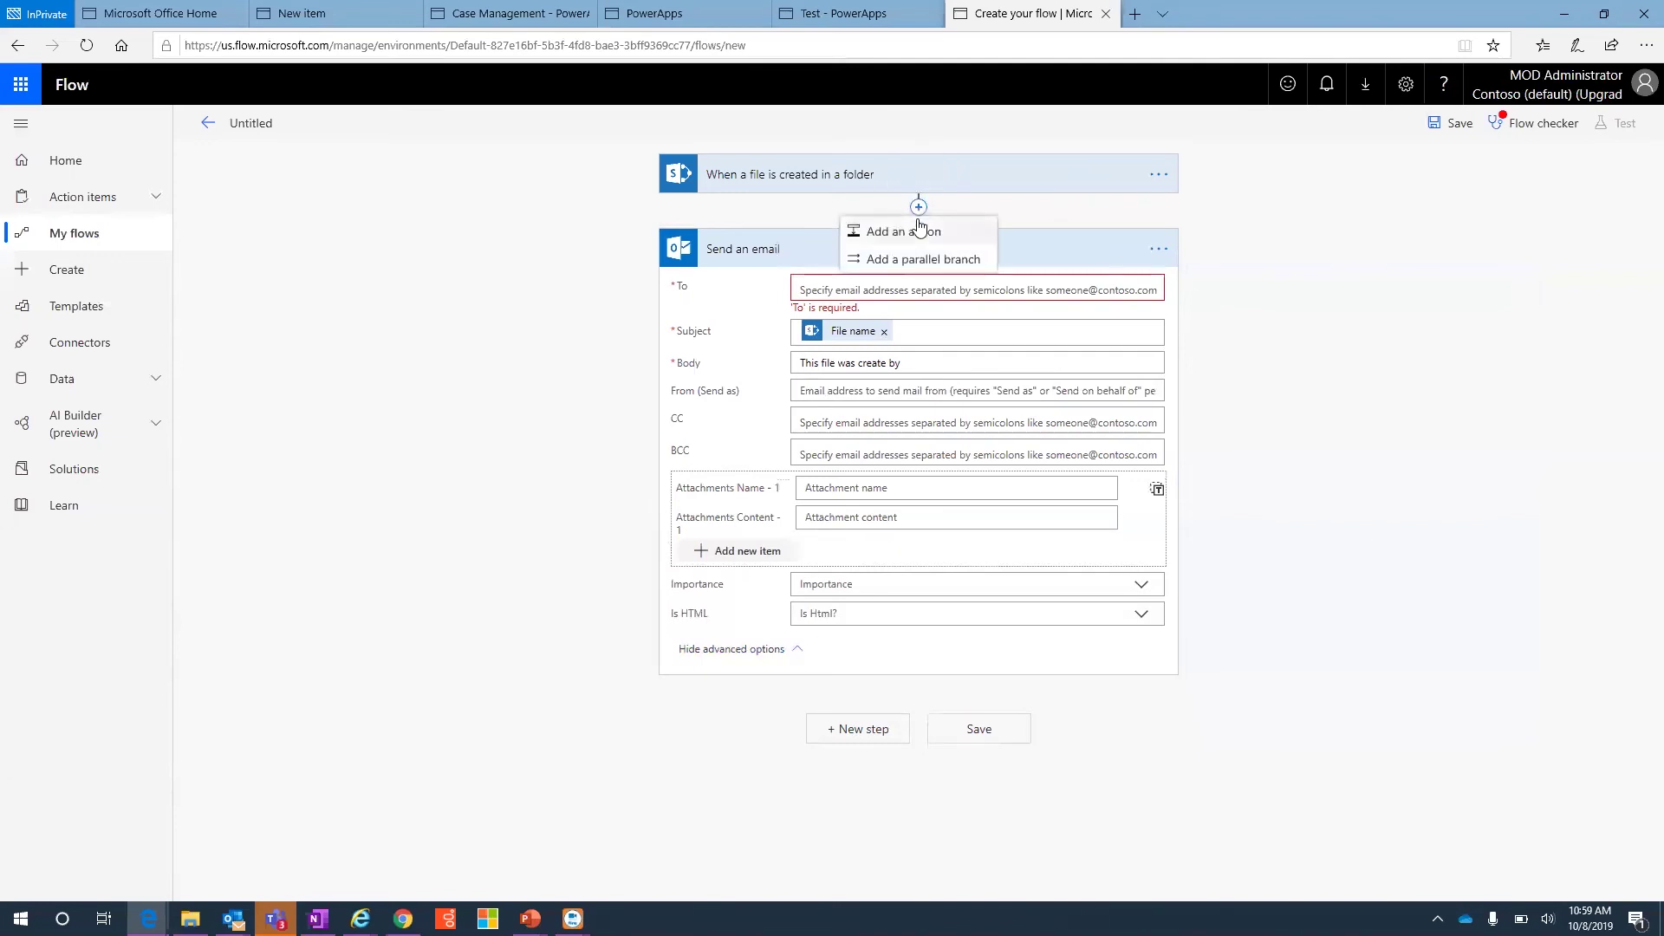
pyautogui.click(915, 260)
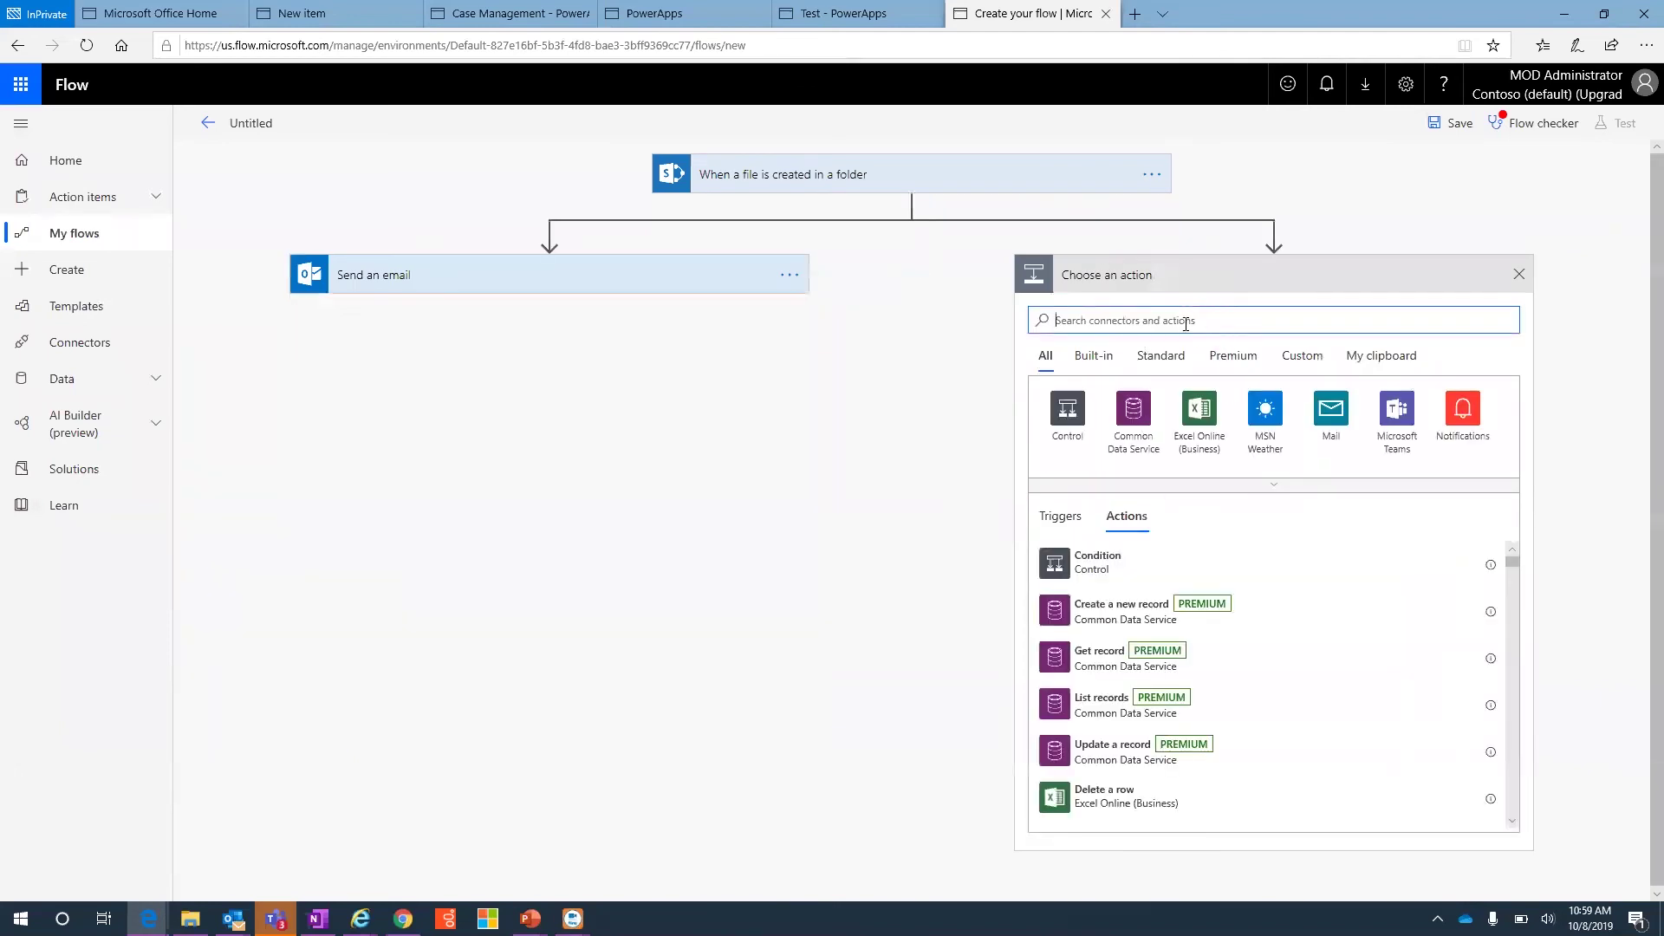
pyautogui.write('condit')
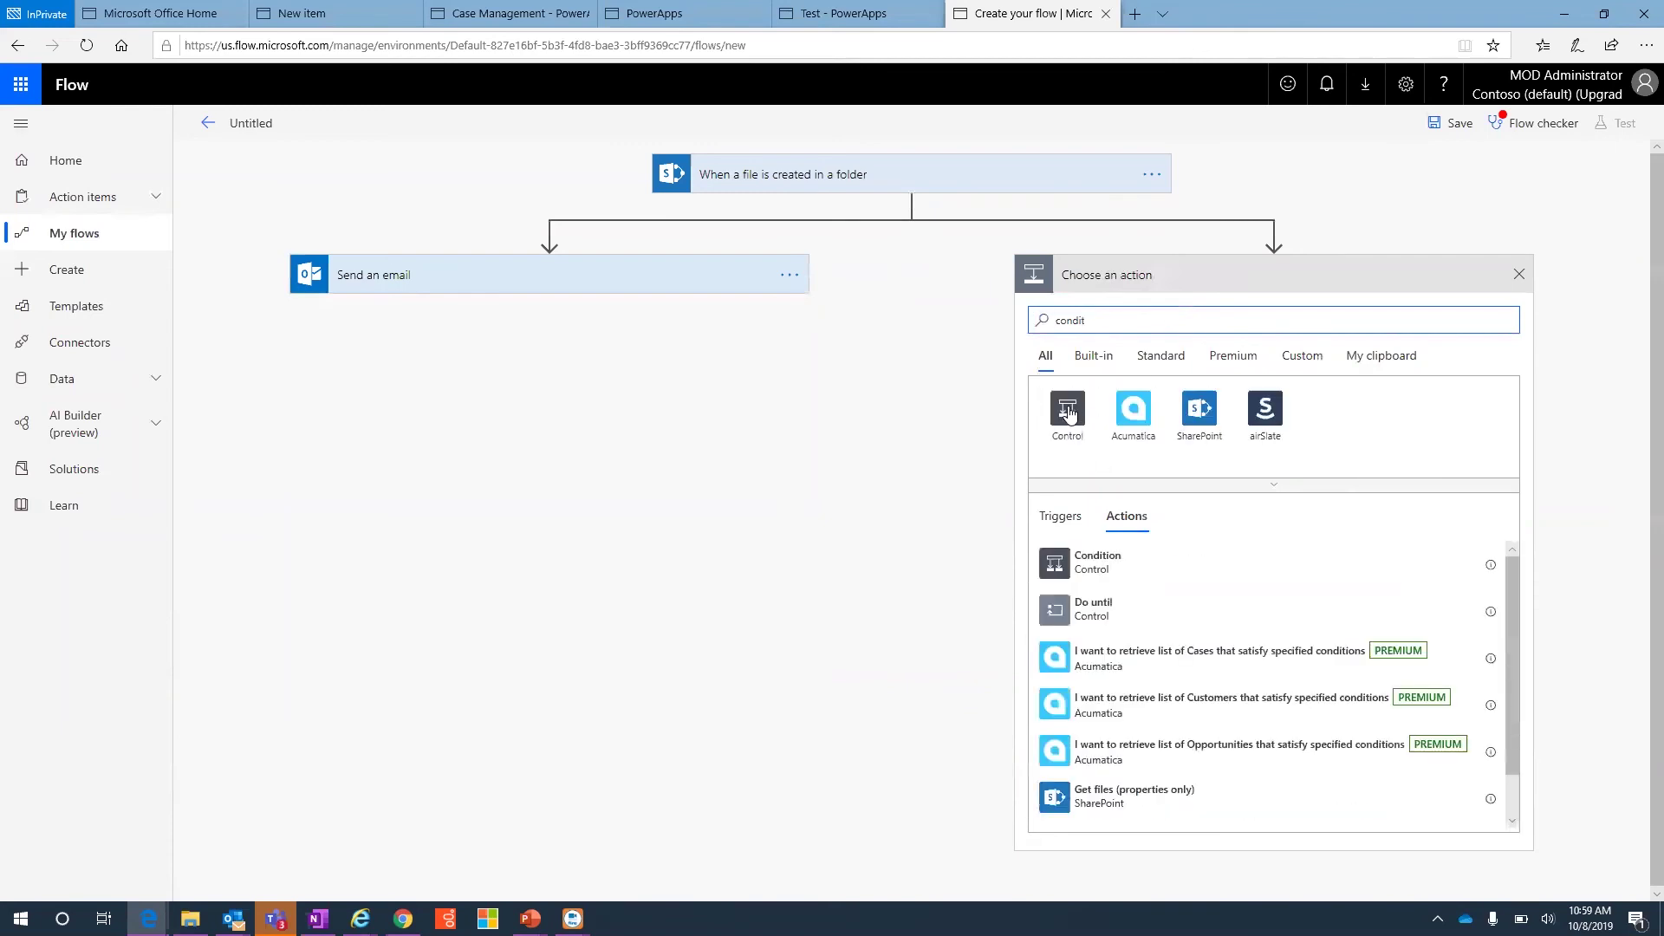
pyautogui.click(1069, 413)
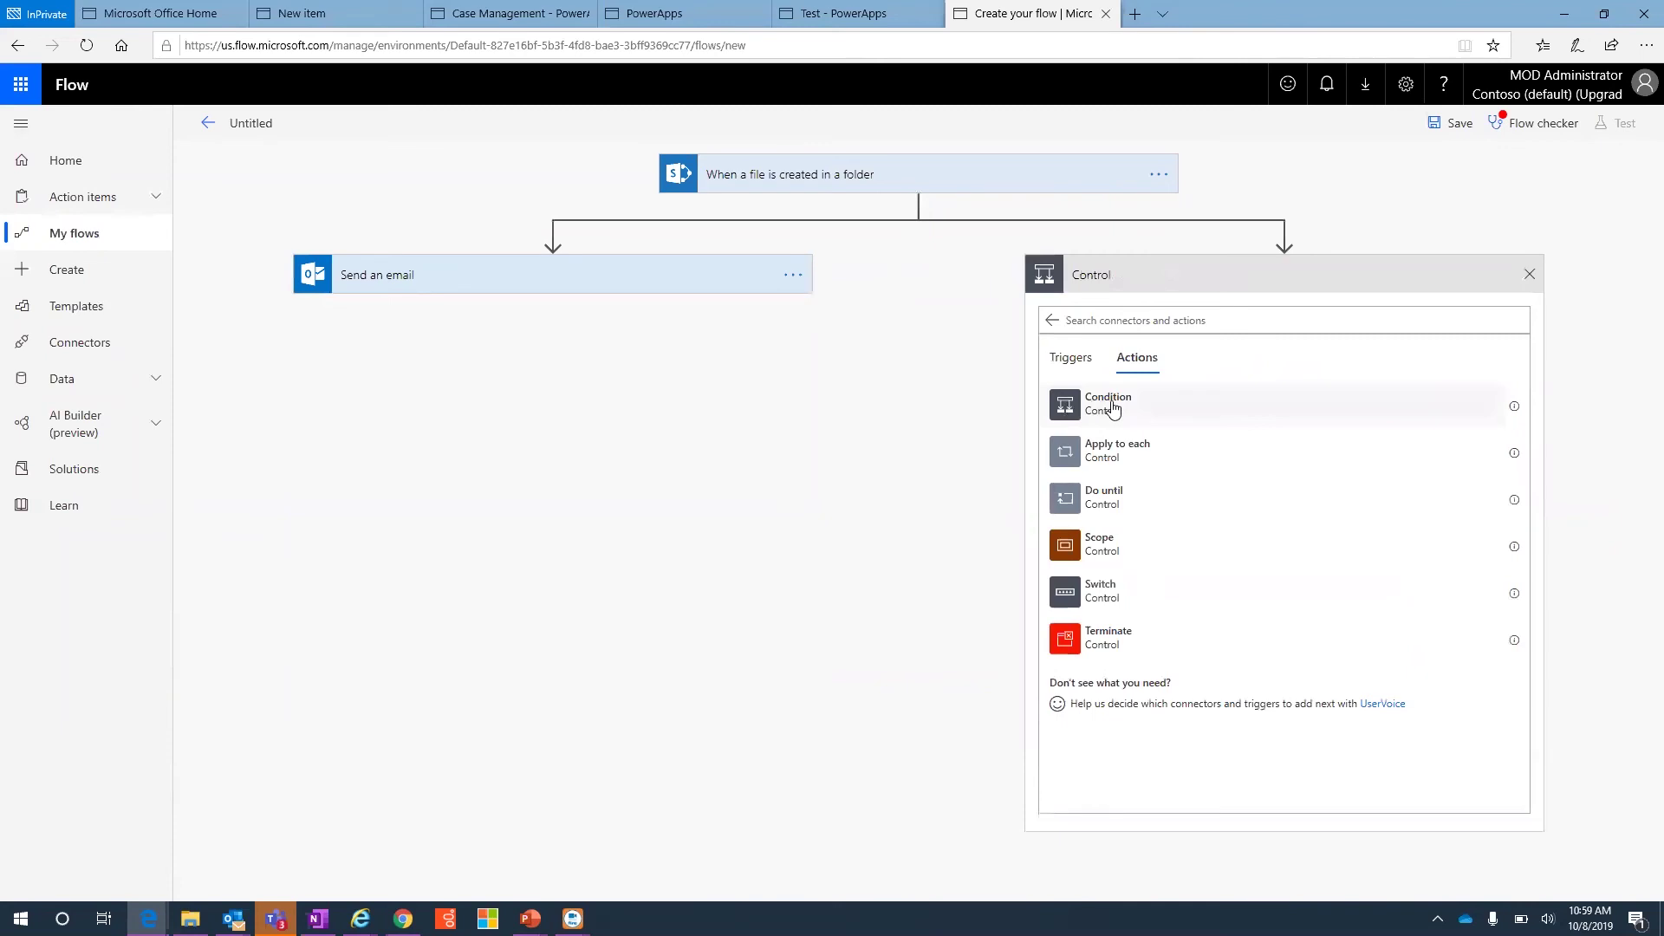
pyautogui.click(1113, 409)
# Set the condition's first value to the trigger's File name dynamic content and review the available comparison operators
pyautogui.click(1102, 327)
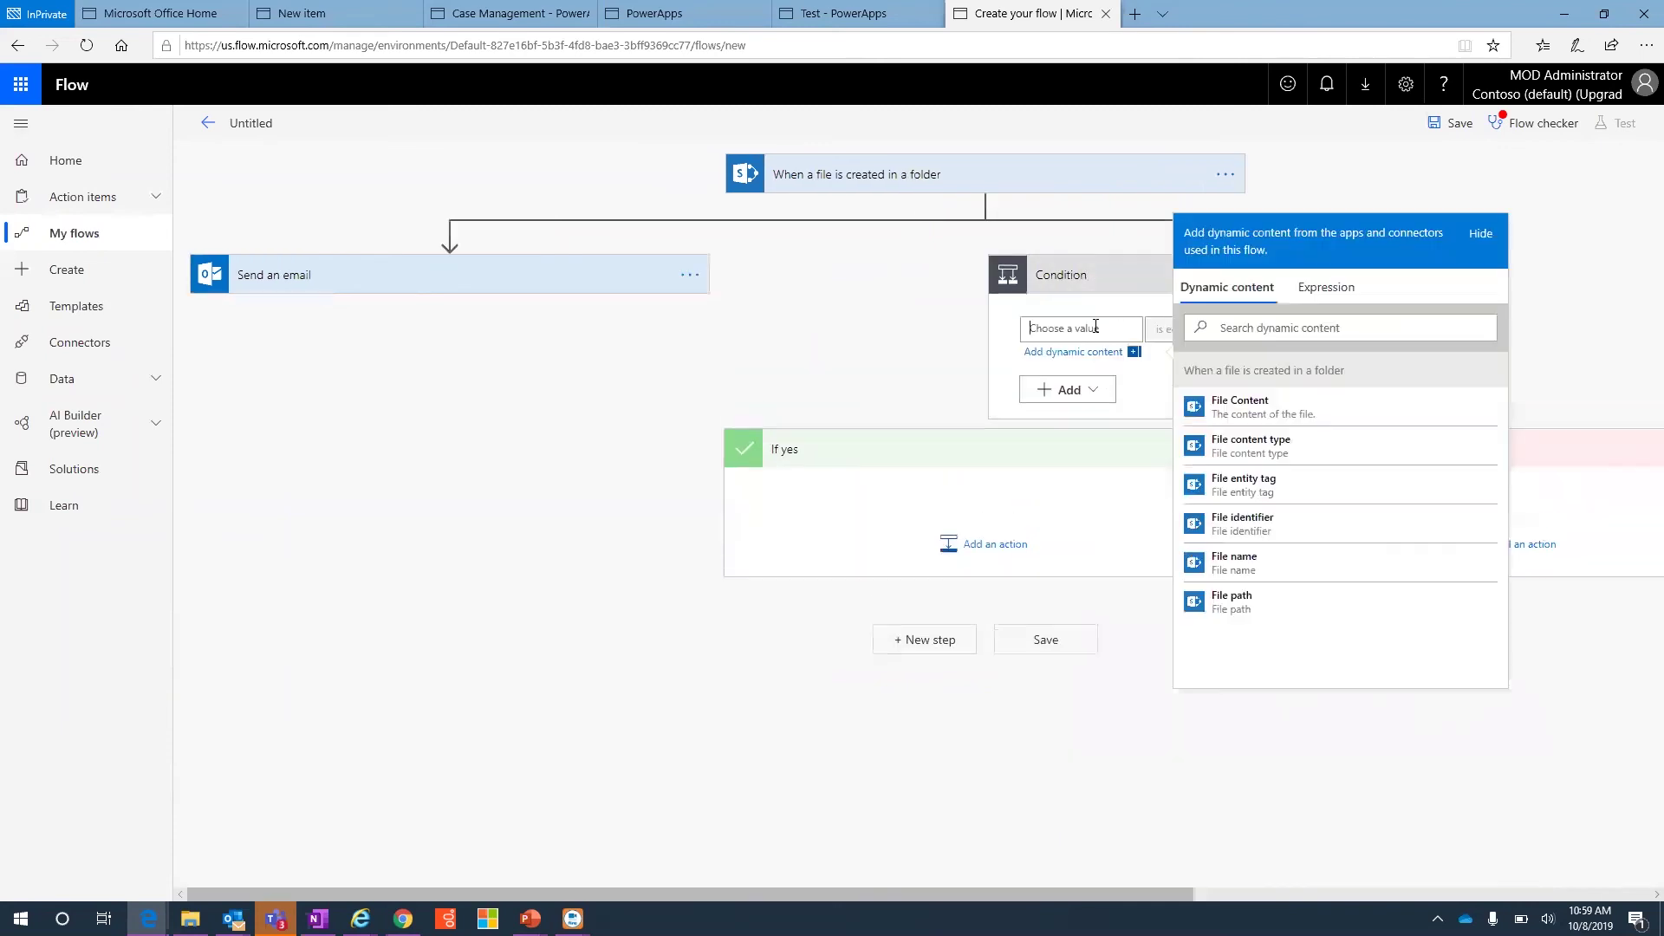
pyautogui.click(1232, 563)
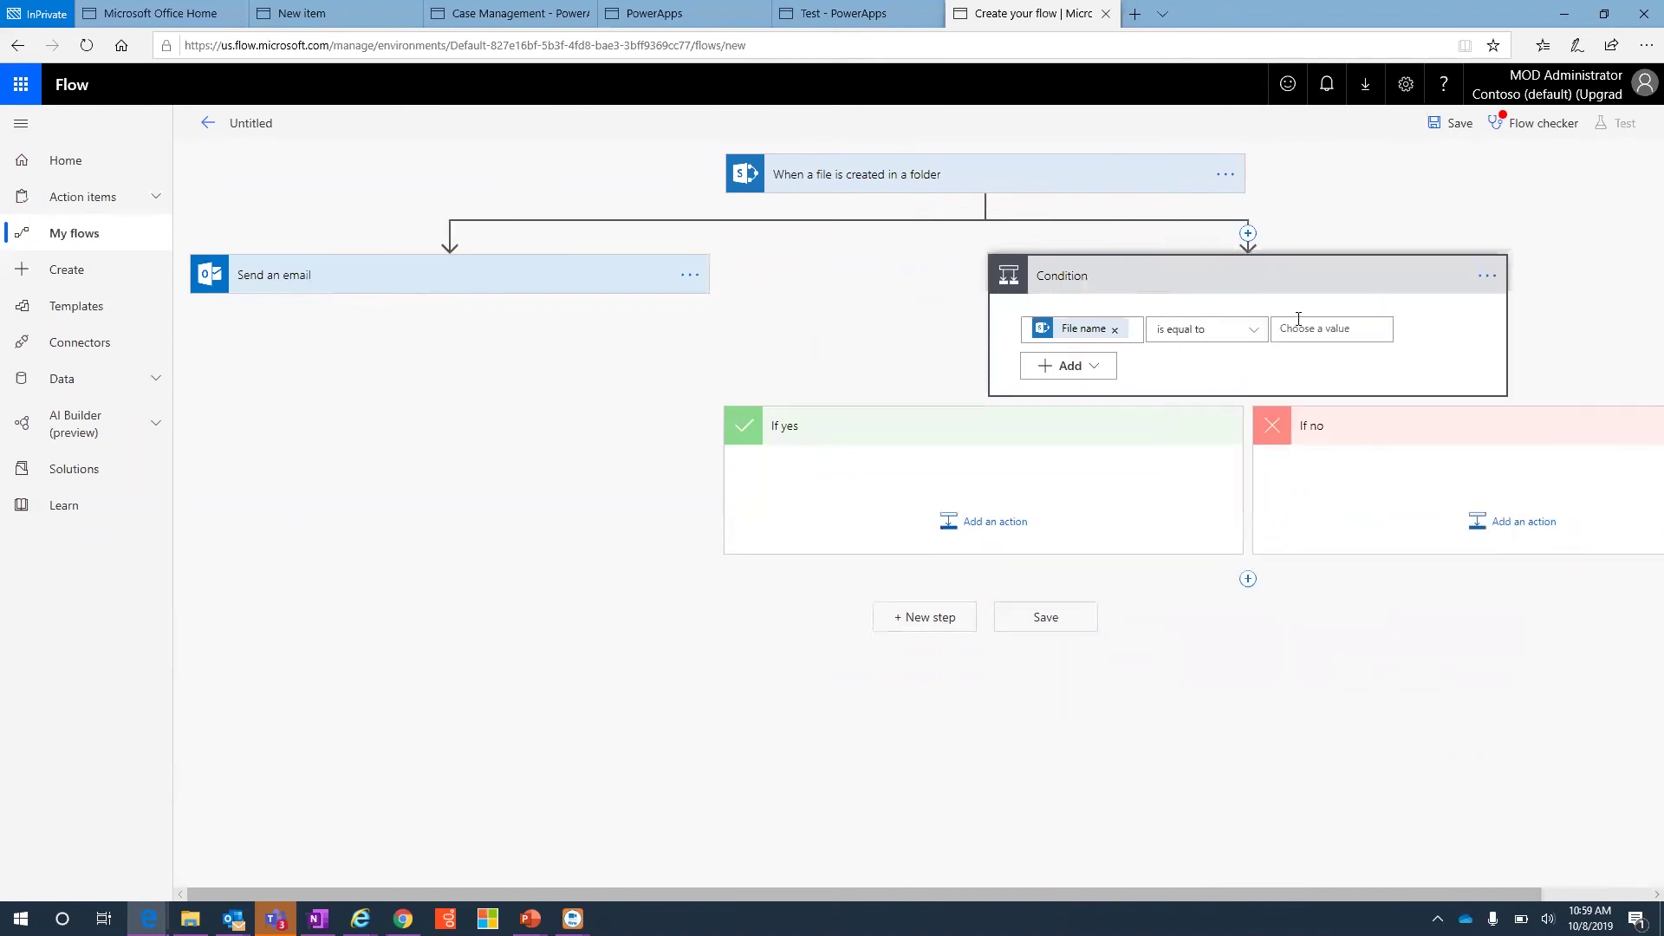
pyautogui.click(1300, 328)
pyautogui.click(1249, 333)
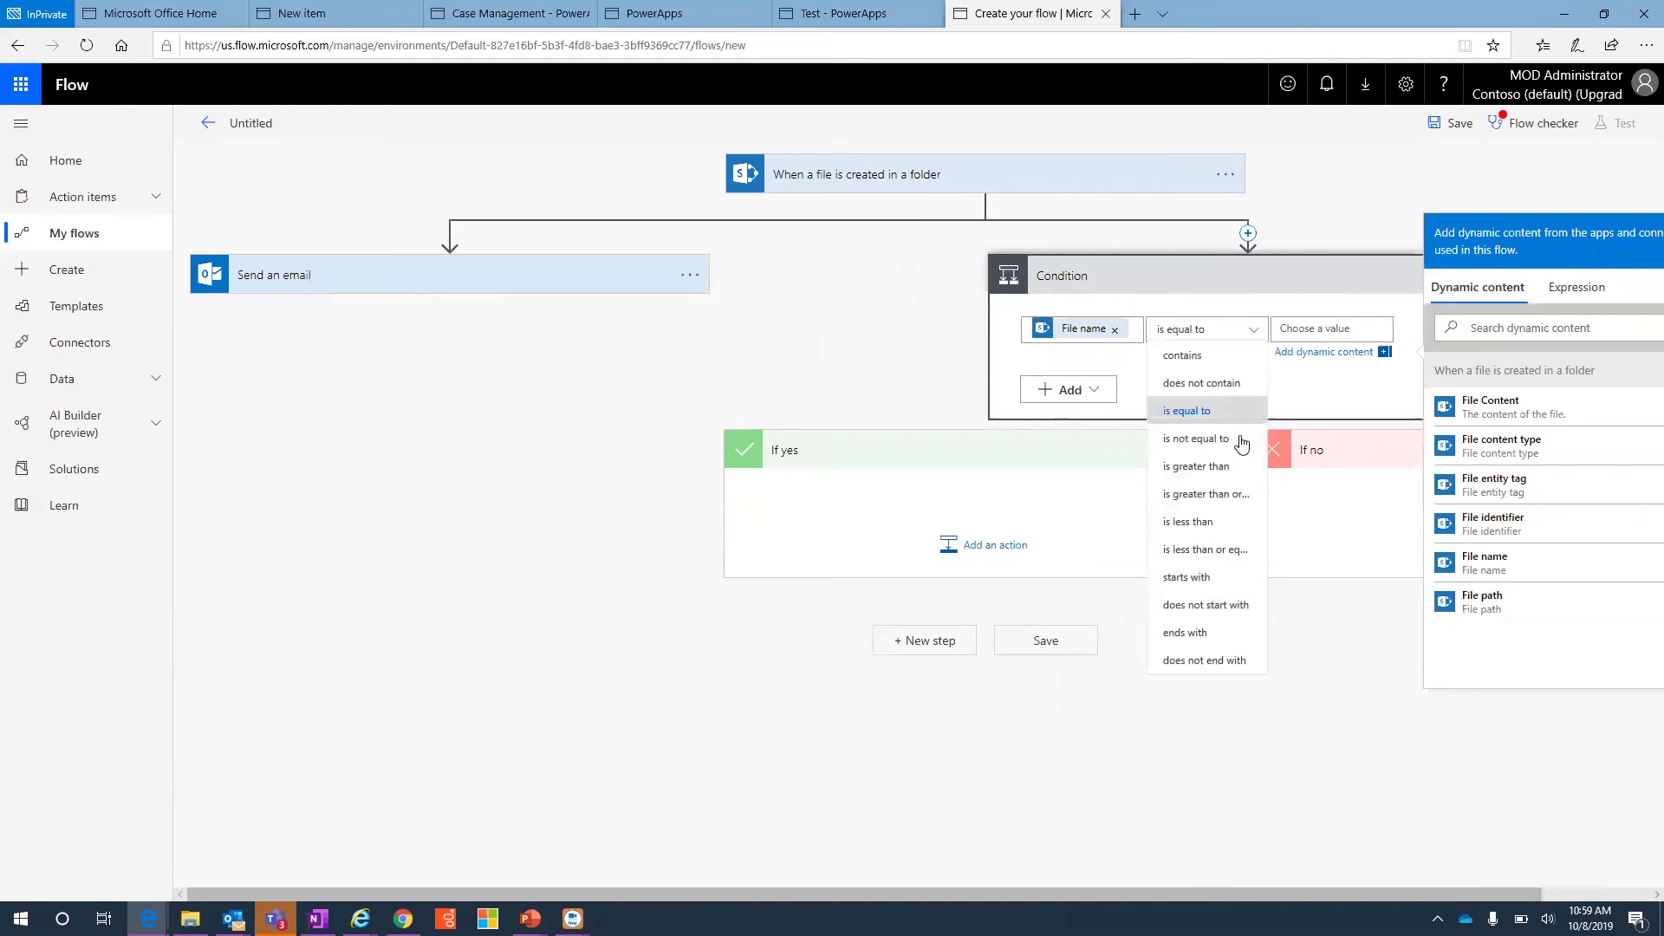
pyautogui.click(1311, 330)
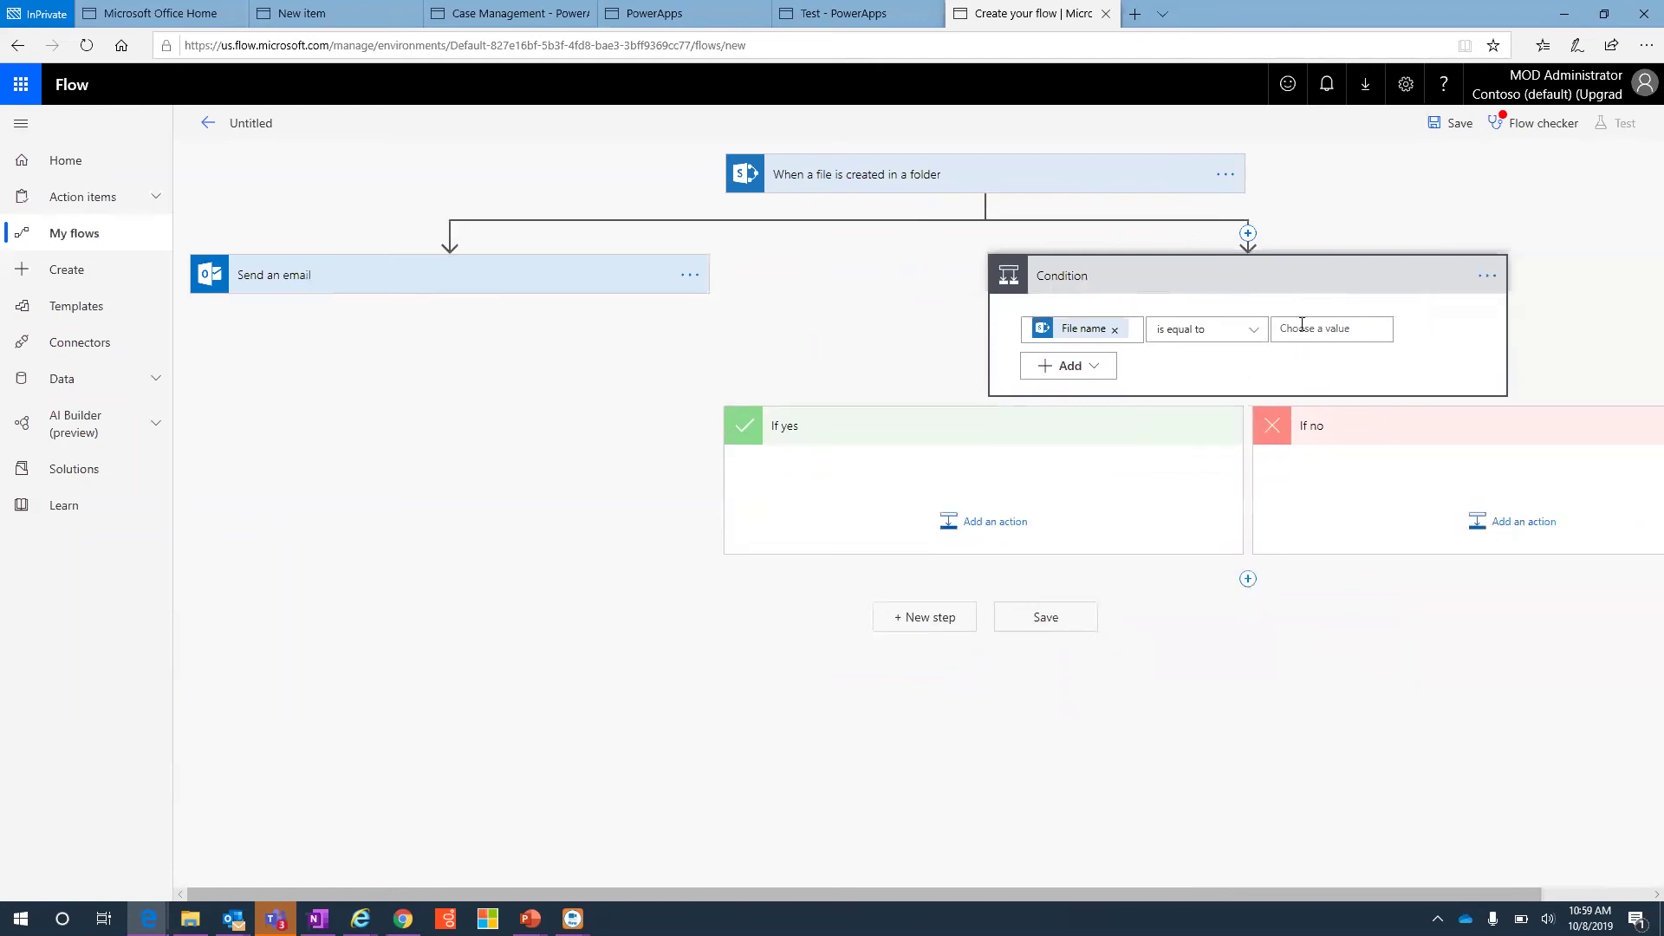
pyautogui.click(1301, 327)
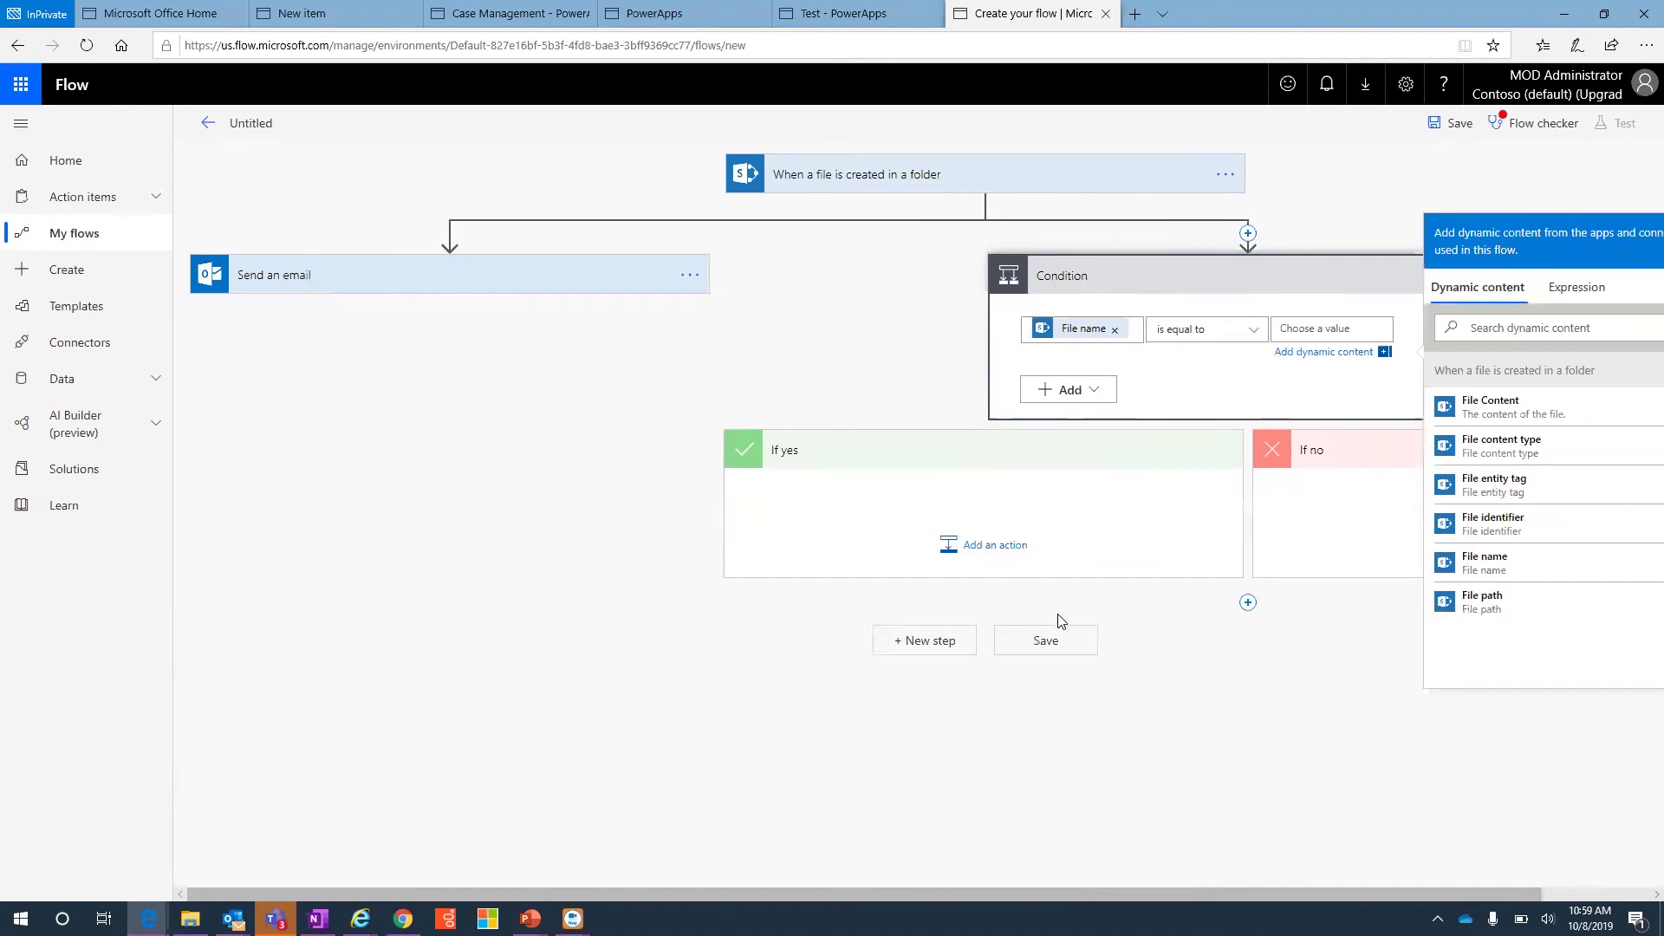
pyautogui.click(1101, 704)
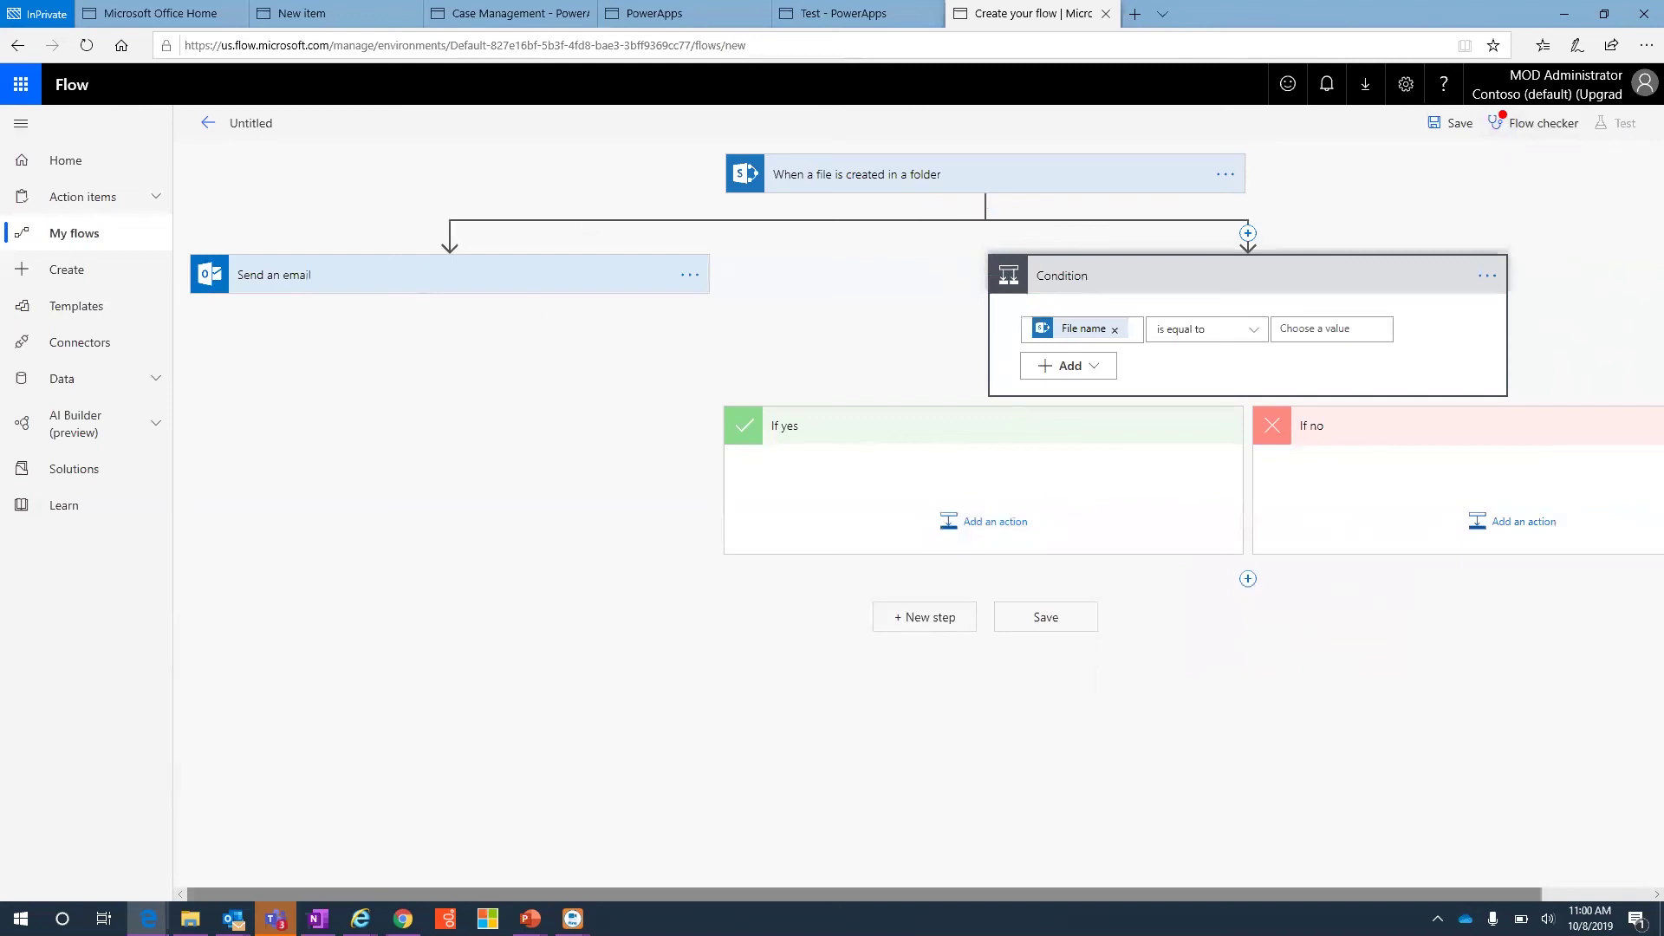
# Switch to the PowerPoint slide show and advance from the demo slide to the "Licensing overview" slide
pyautogui.moveTo(530, 919)
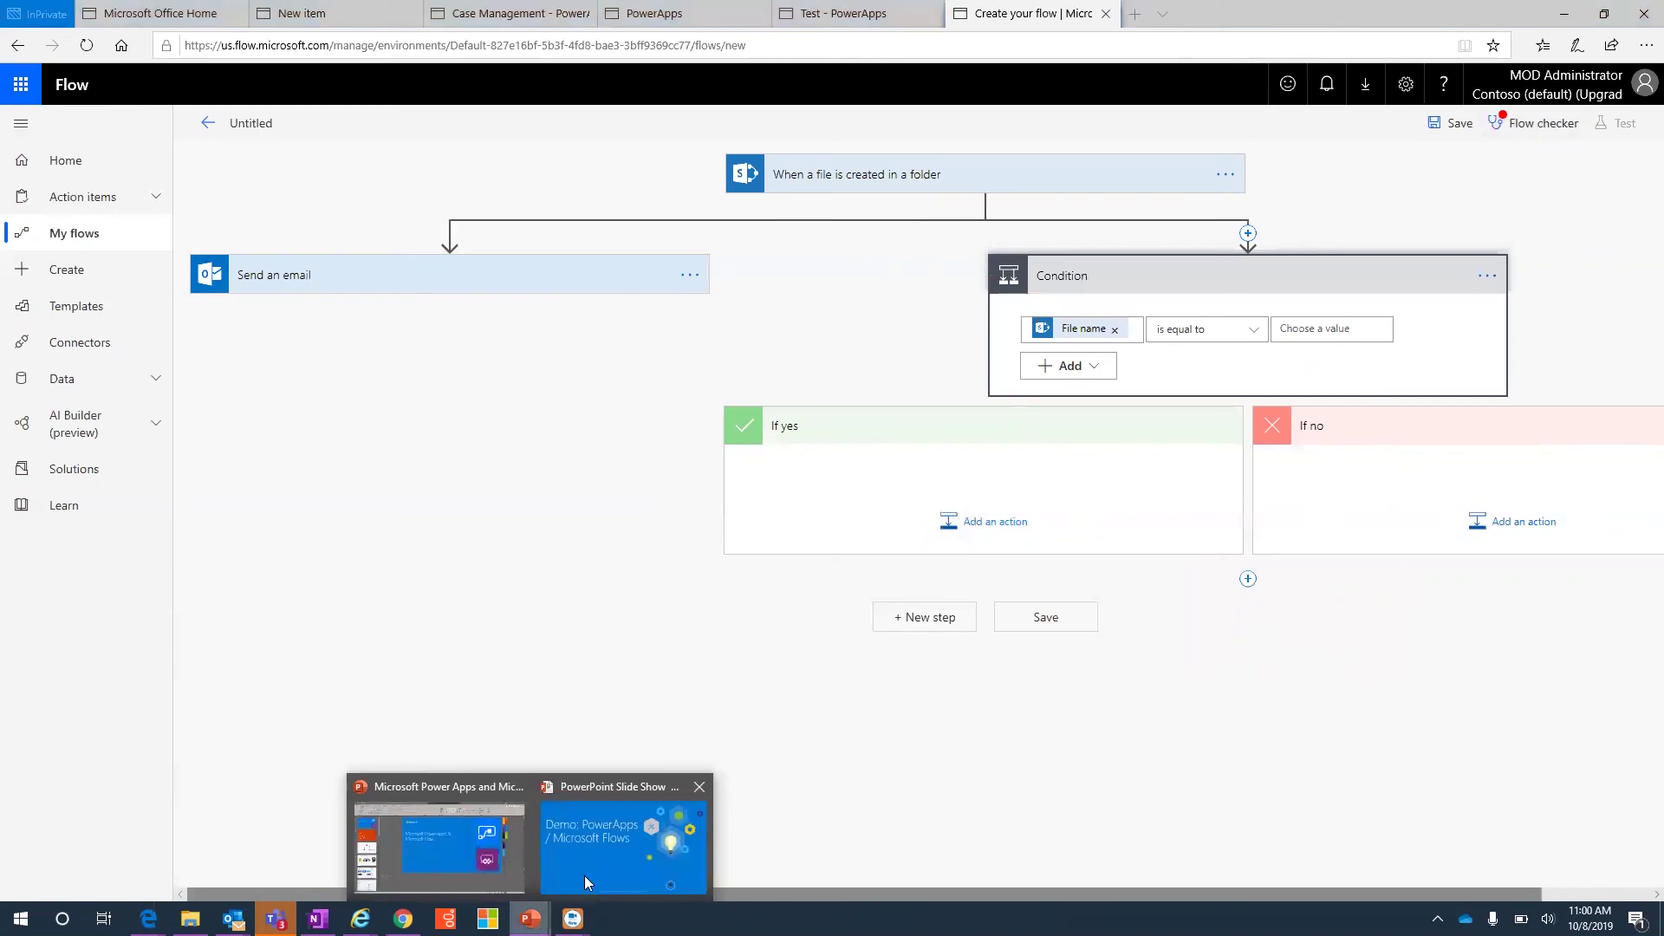
pyautogui.click(659, 832)
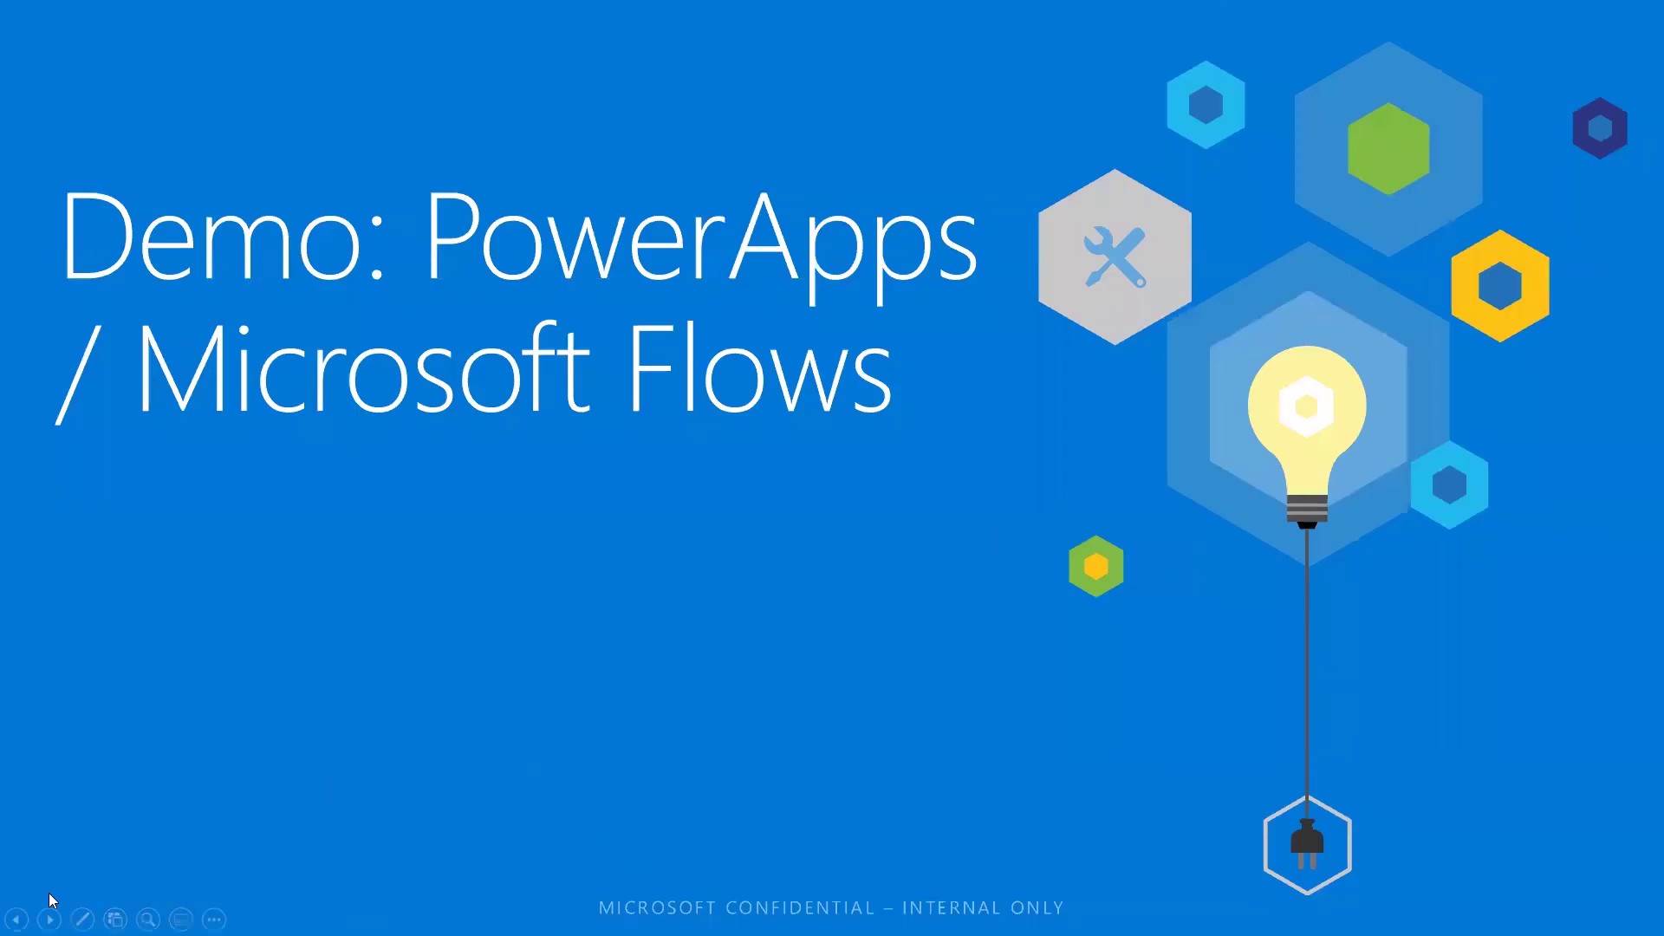
pyautogui.press('Right')
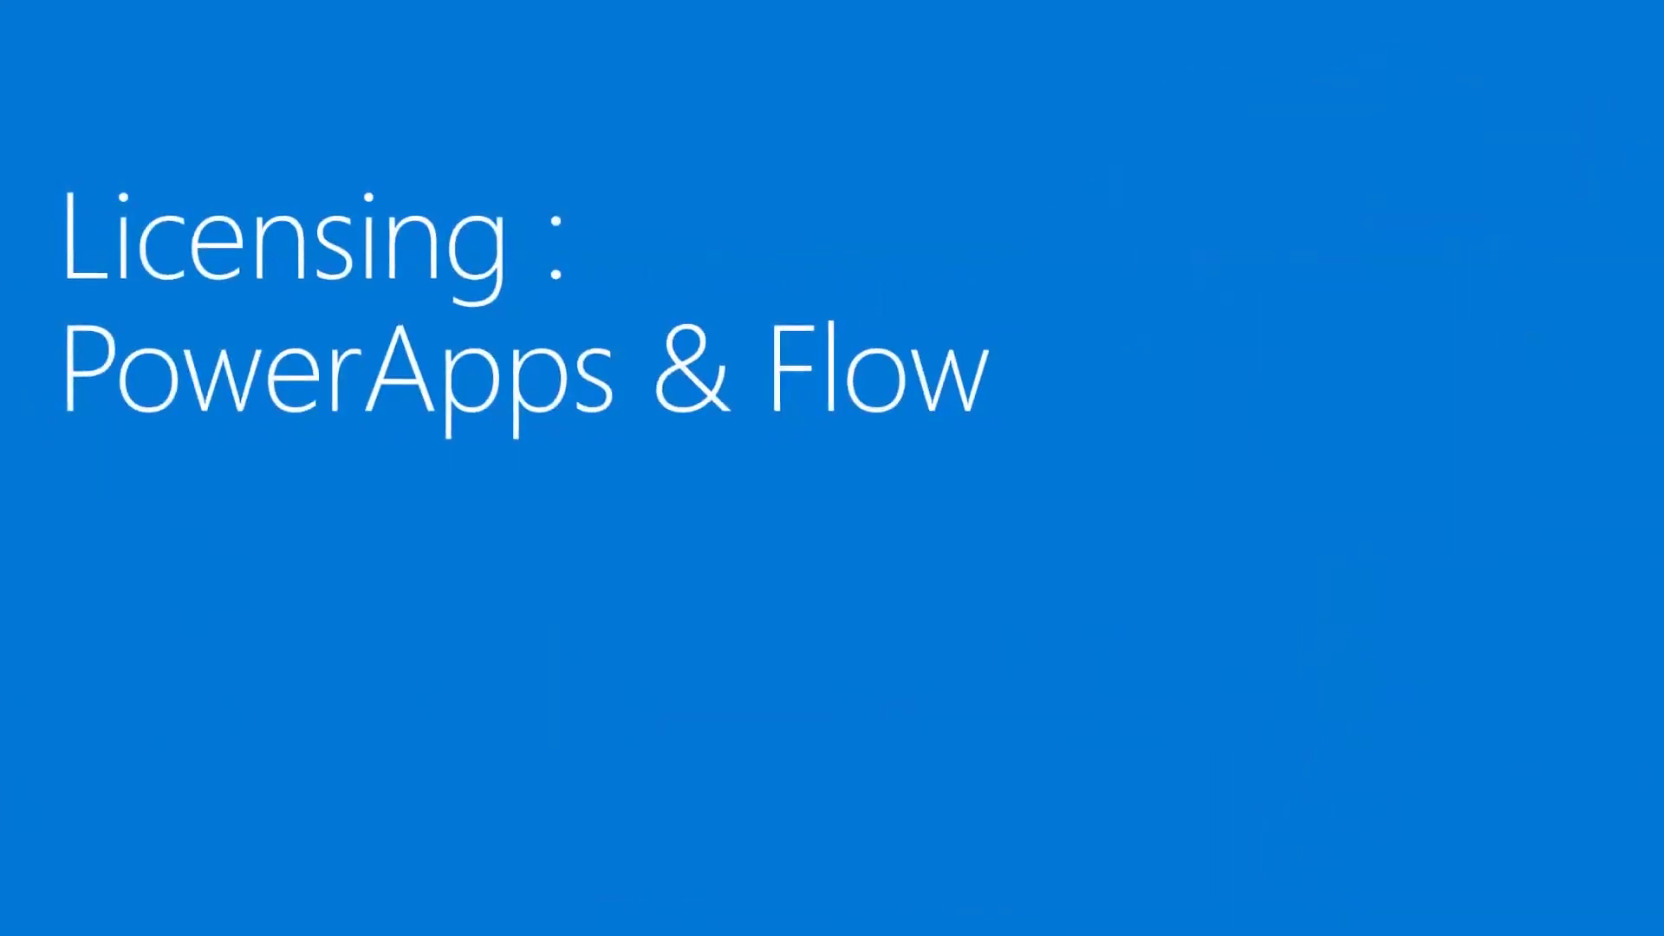
pyautogui.press('Right')
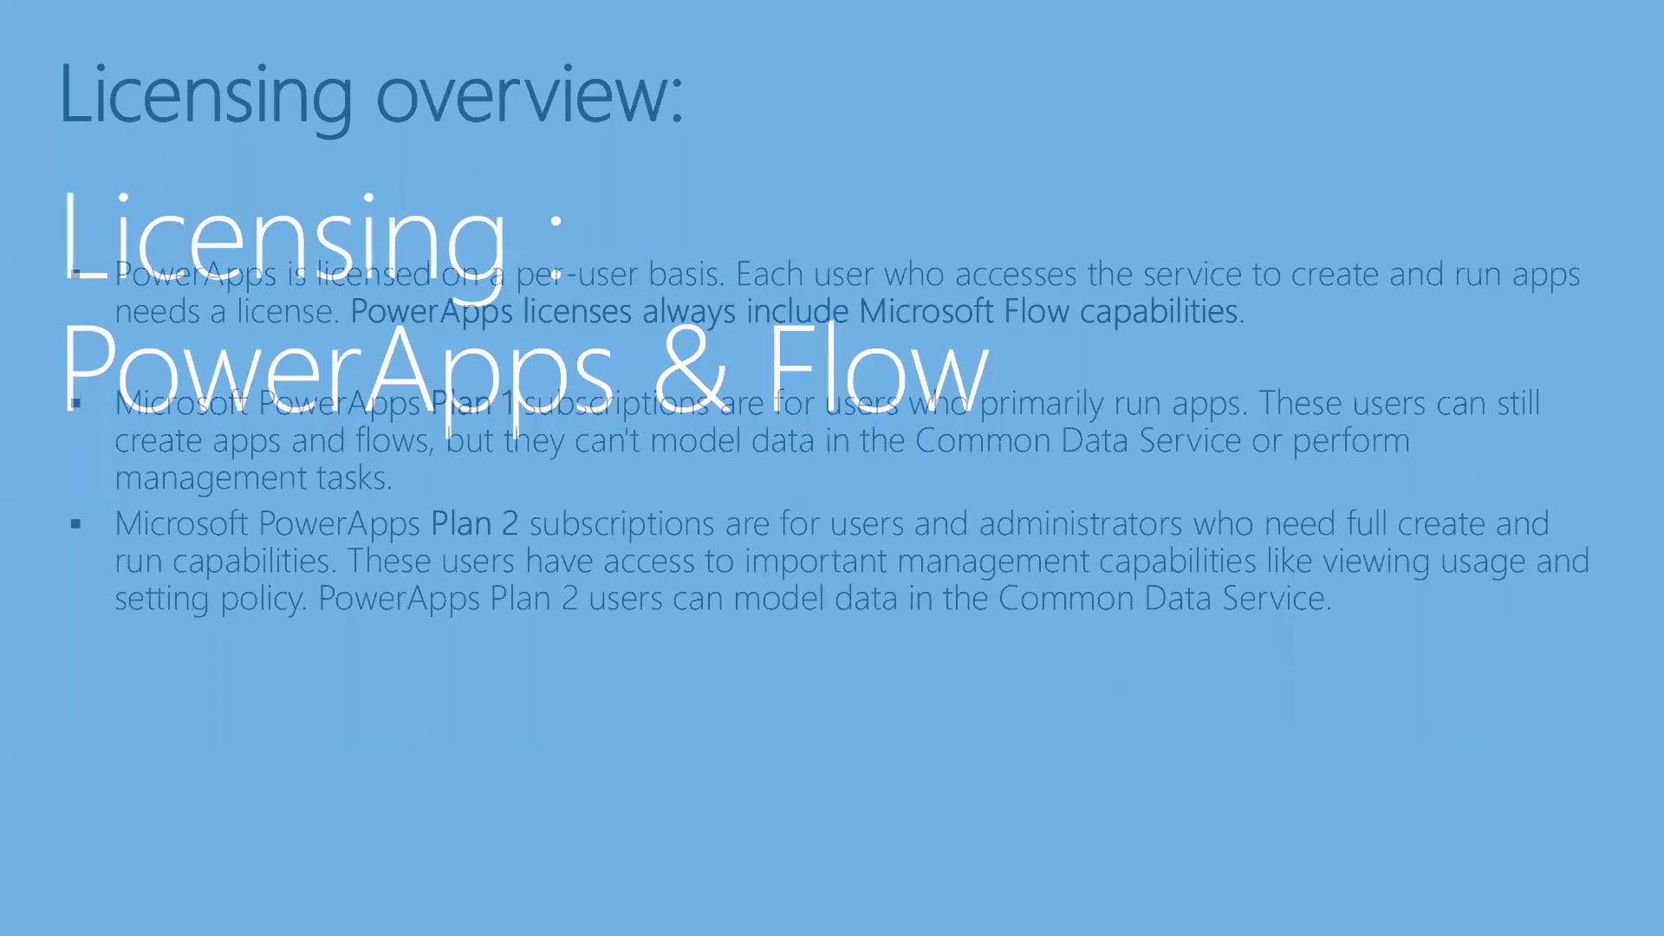